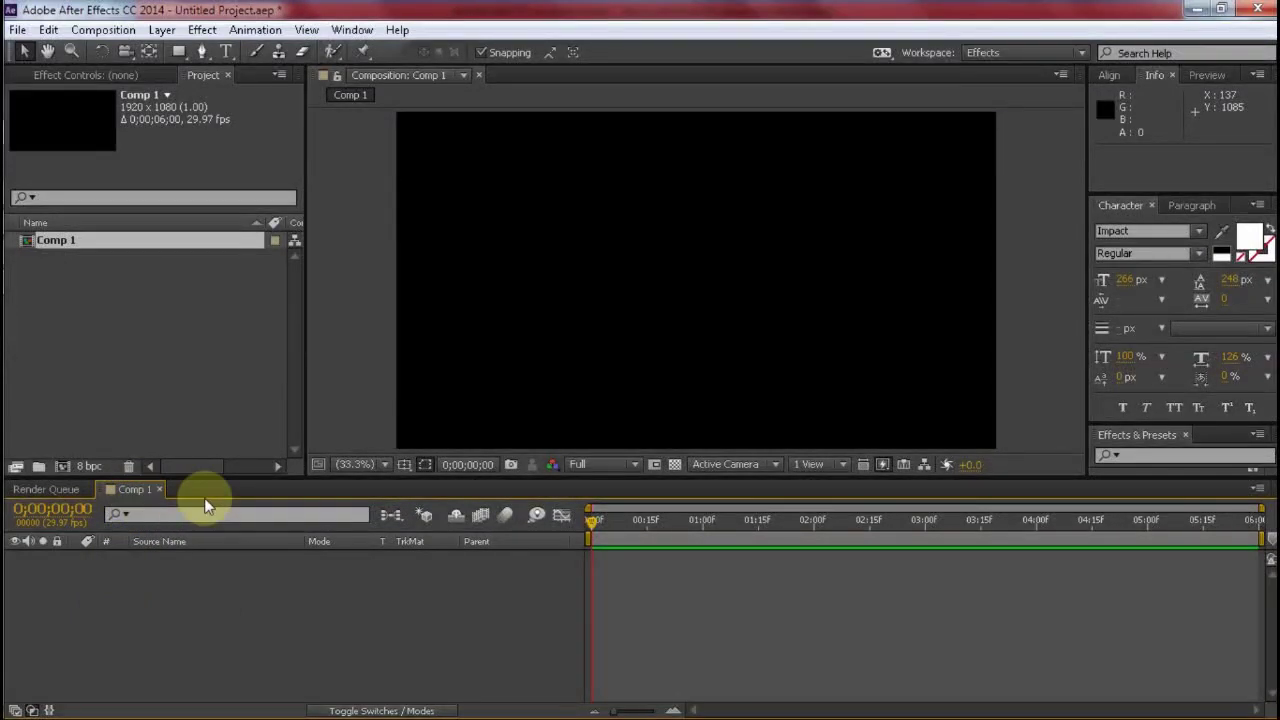
- Create a point text layer in the middle of the composition reading MASK
click(228, 53)
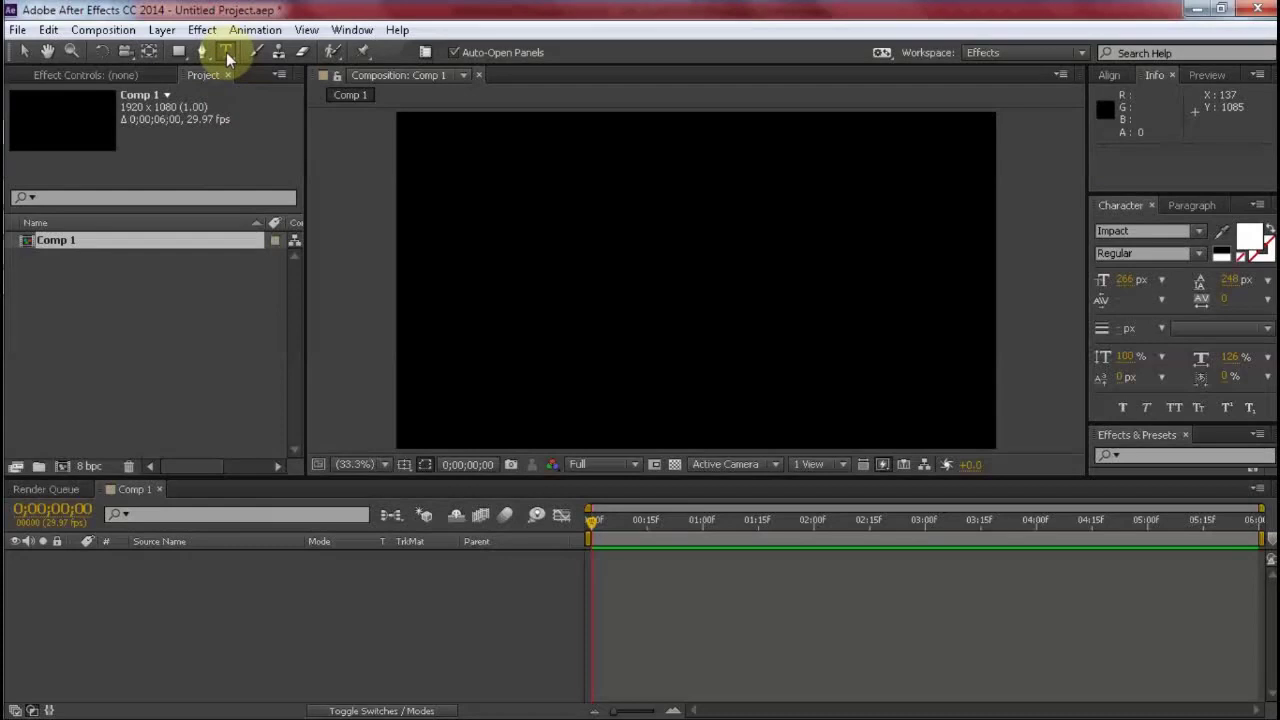
key(ctrl+alt+shift+t)
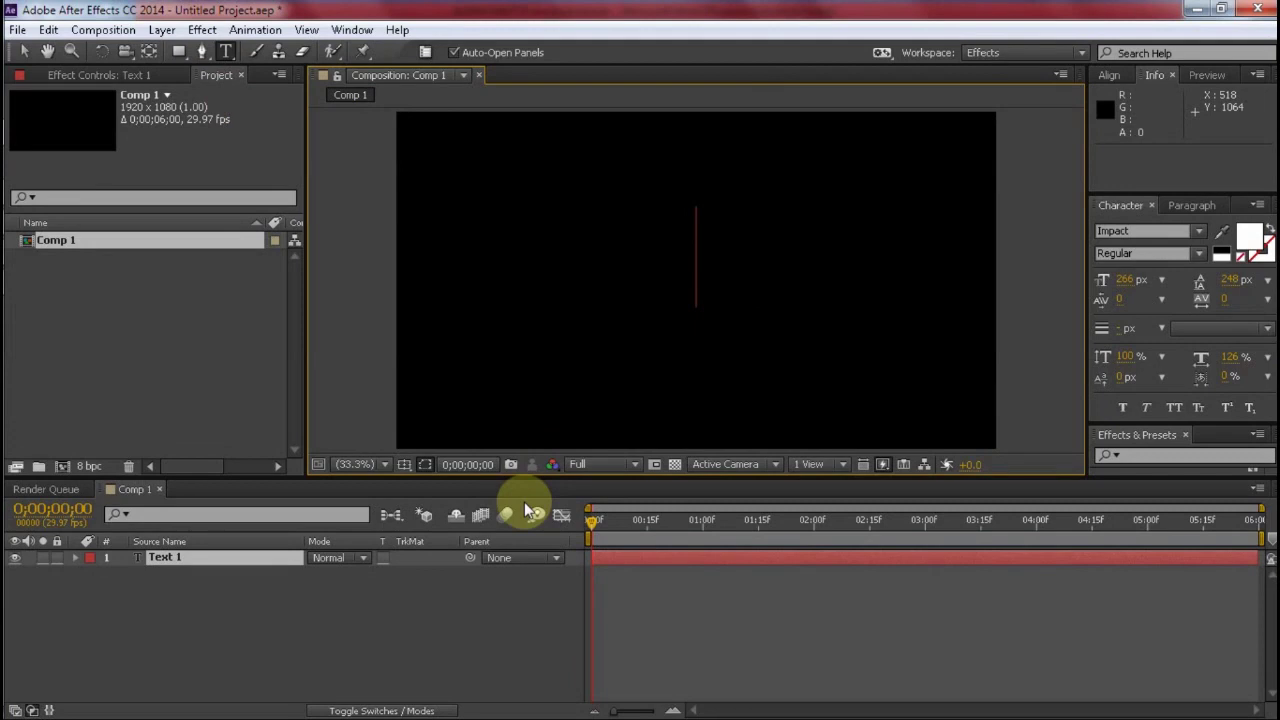
text(MASK)
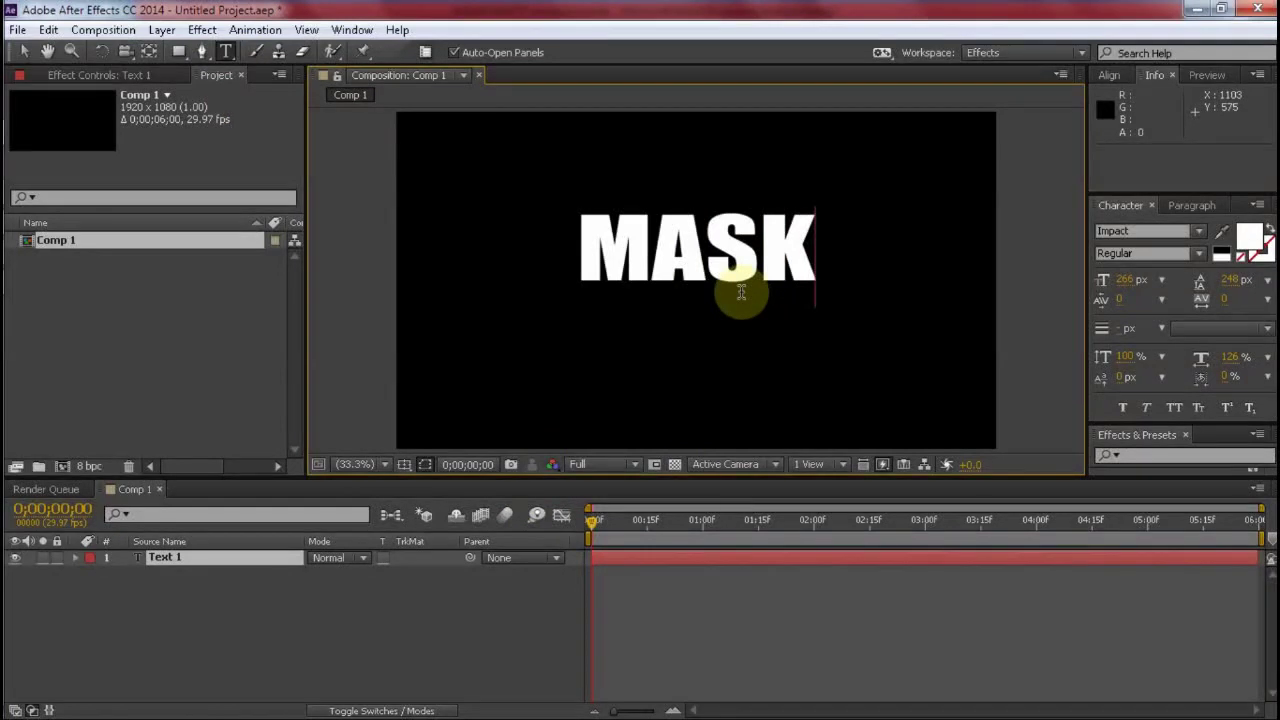
click(24, 51)
key(Caps_Lock)
key(Caps_Lock)
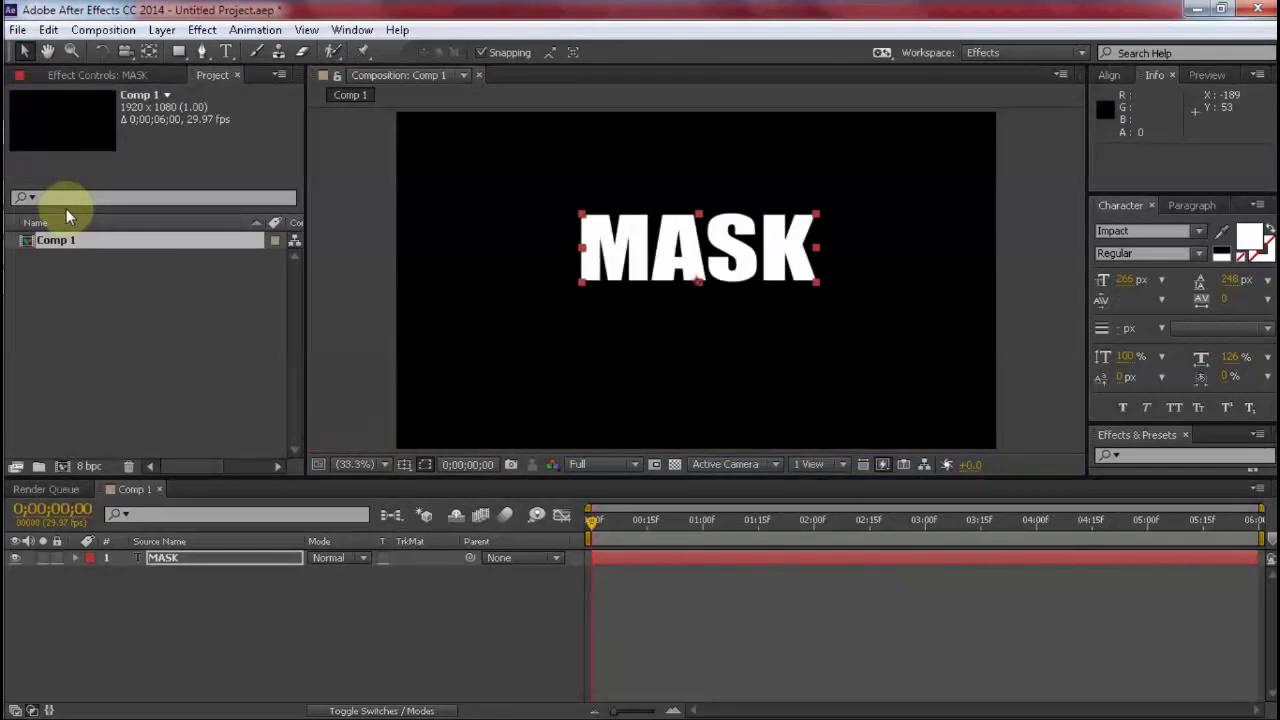
- Duplicate the MASK text layer and move the copy straight down to position 960, 810
click(179, 557)
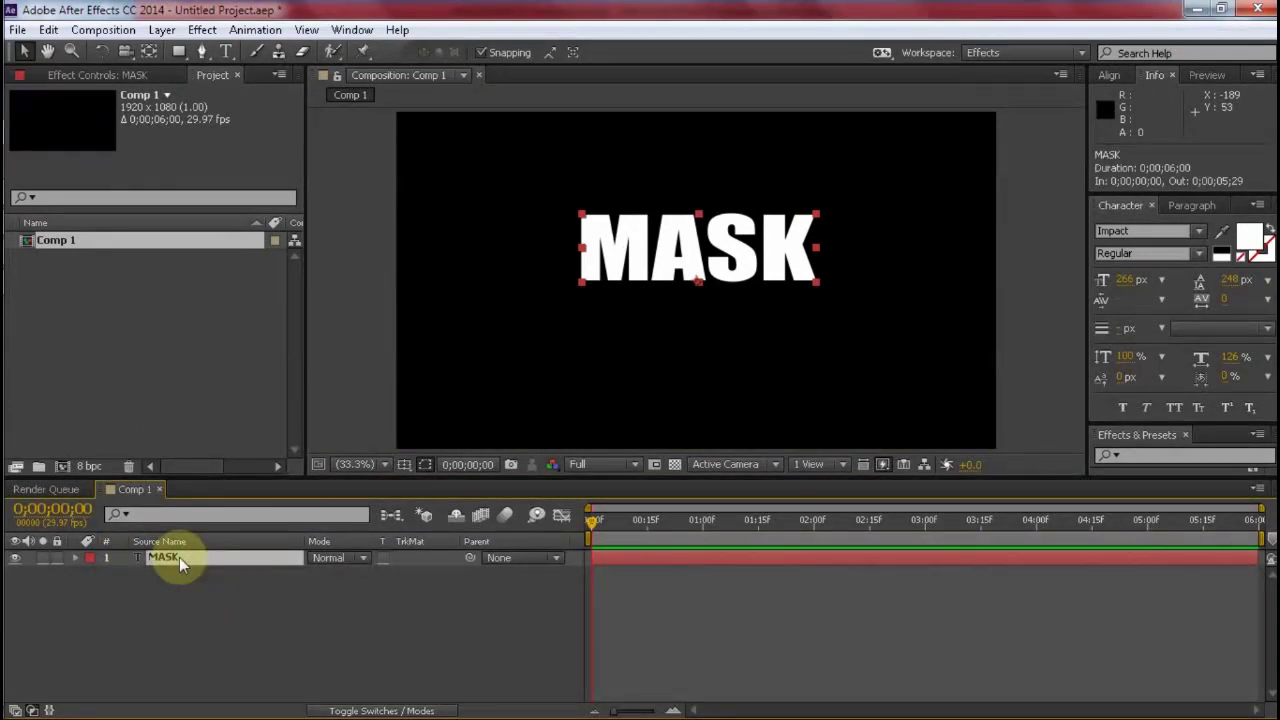
key(ctrl+d)
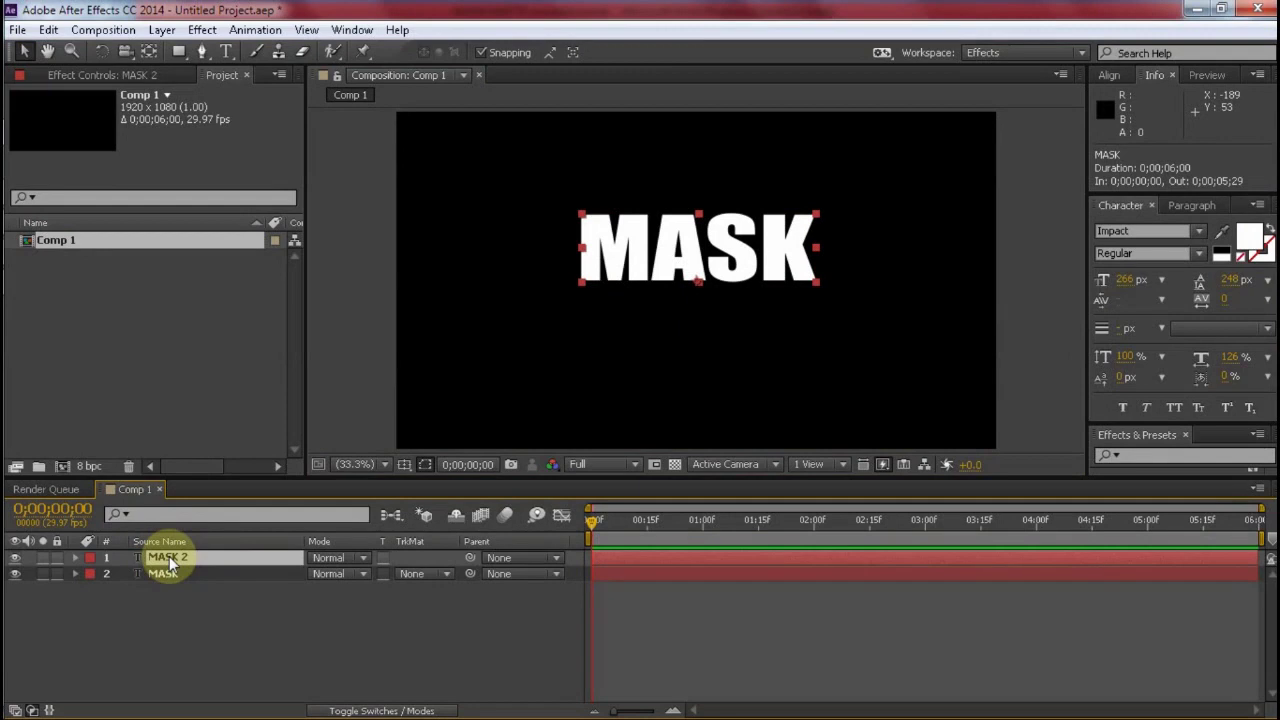
click(169, 557)
key(shift+Down)
key(shift+Down)
key(shift+Down)
key(shift+Down)
key(shift+Down)
key(shift+Down)
key(shift+Down)
key(shift+Down)
key(shift+Down)
key(shift+Down)
key(shift+Down)
key(shift+Down)
key(shift+Down)
key(shift+Down)
key(shift+Down)
key(shift+Down)
key(shift+Down)
key(shift+Down)
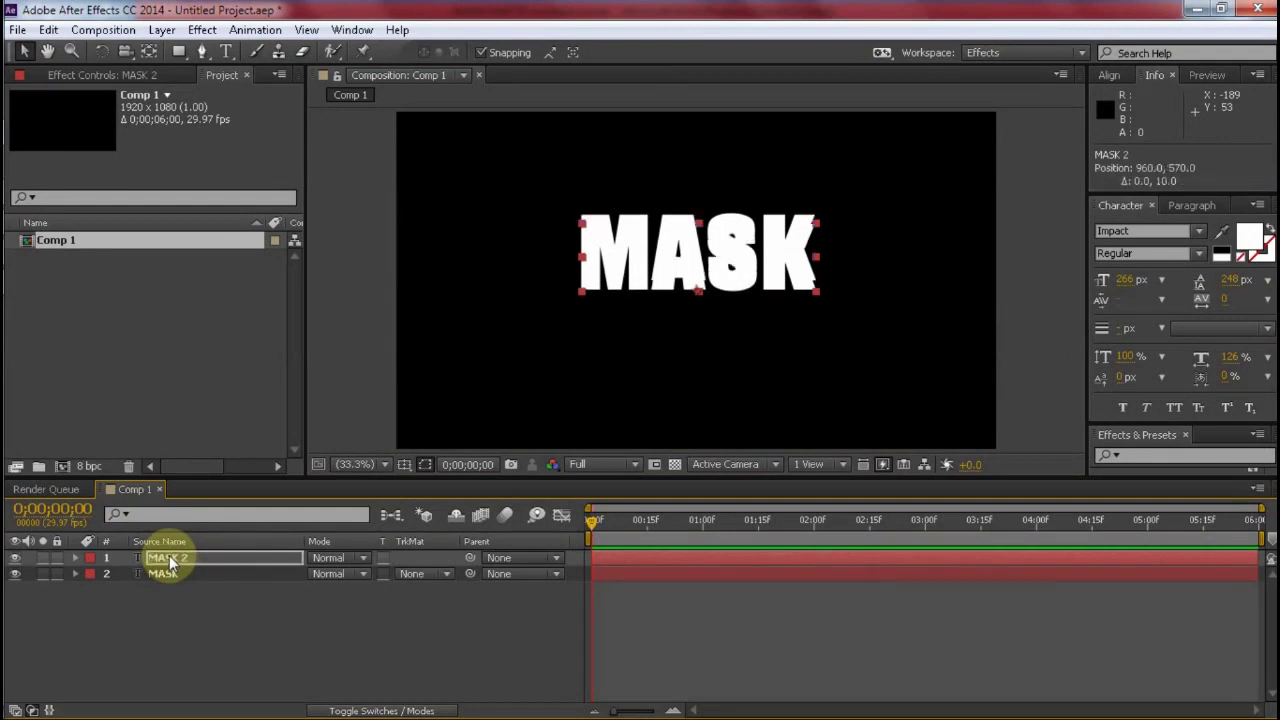
key(shift+Down)
key(shift+Down)
key(shift+Down)
key(shift+Down)
key(shift+Down)
key(shift+Down)
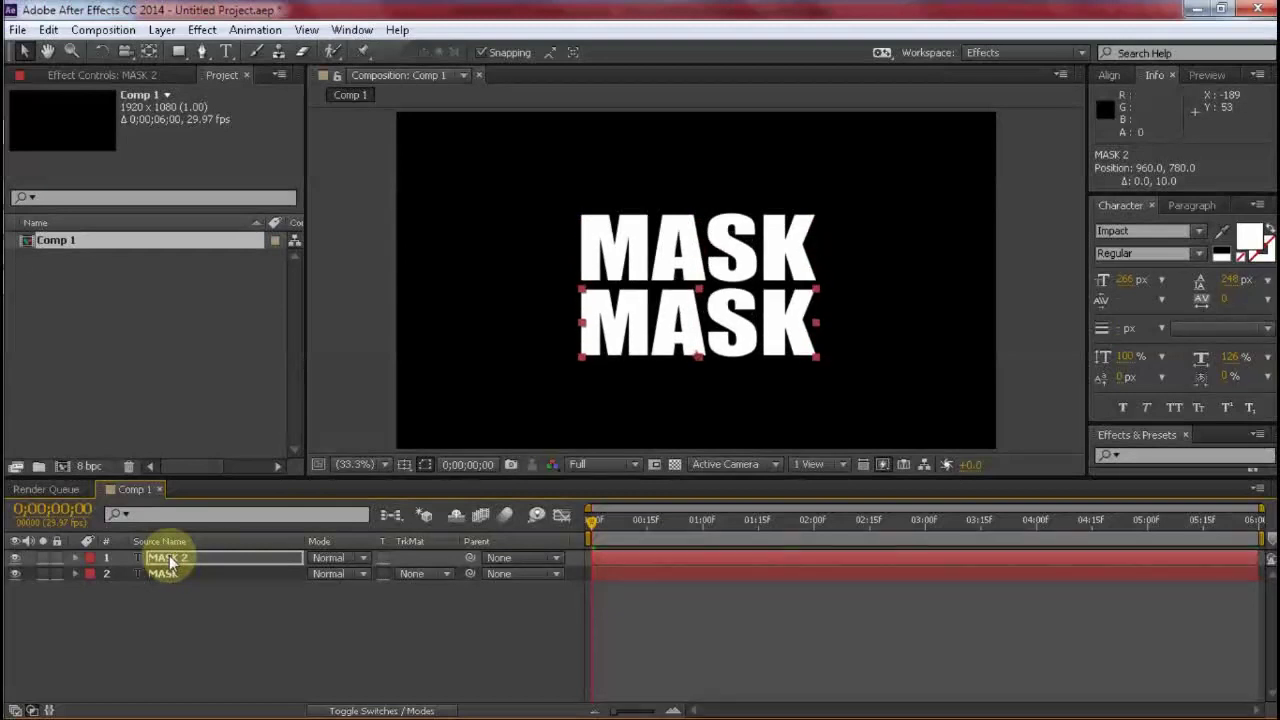
key(shift+Down)
key(shift+Down)
key(shift+Down)
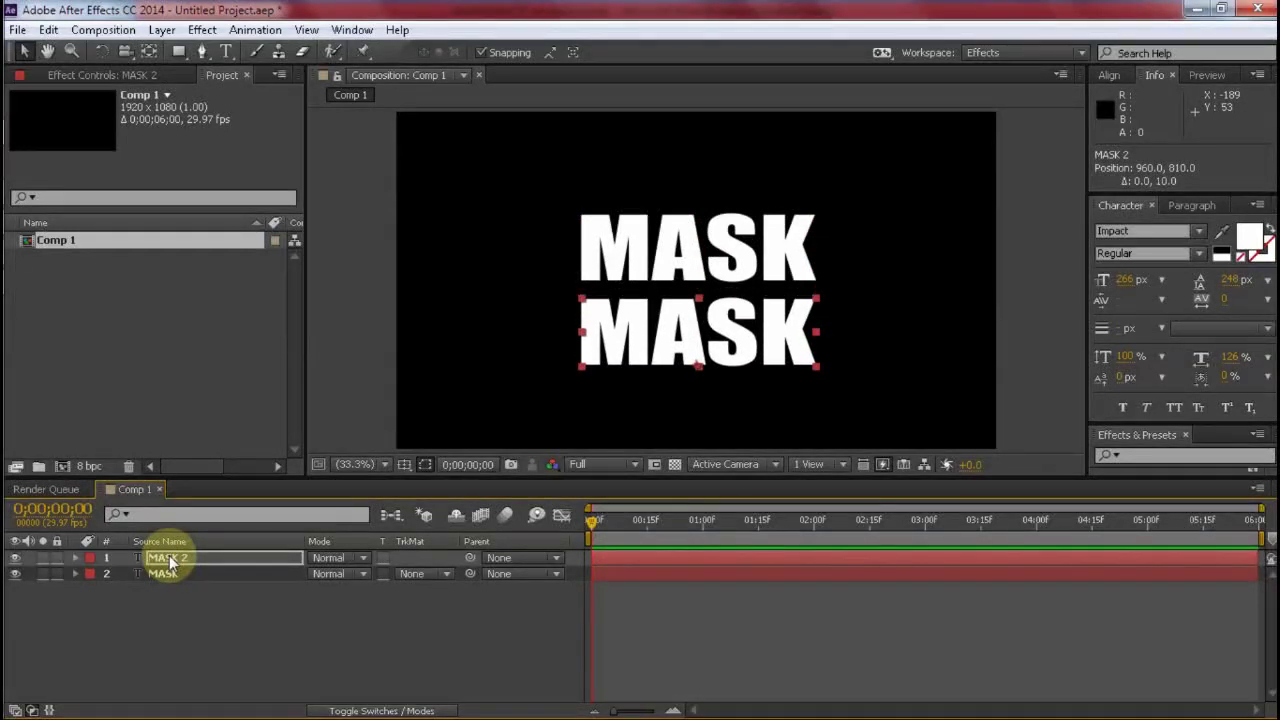
- Replace the text of the lower duplicate layer with ALPHA
double_click(168, 560)
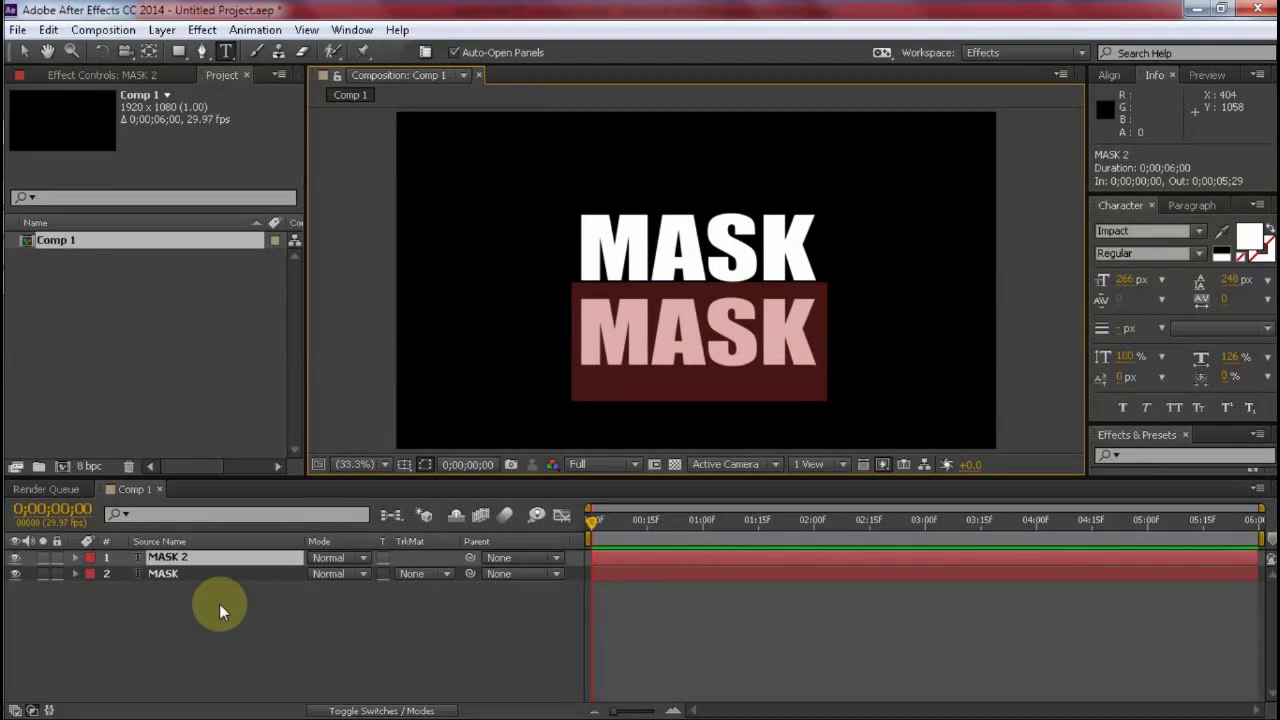
text(ALPHA)
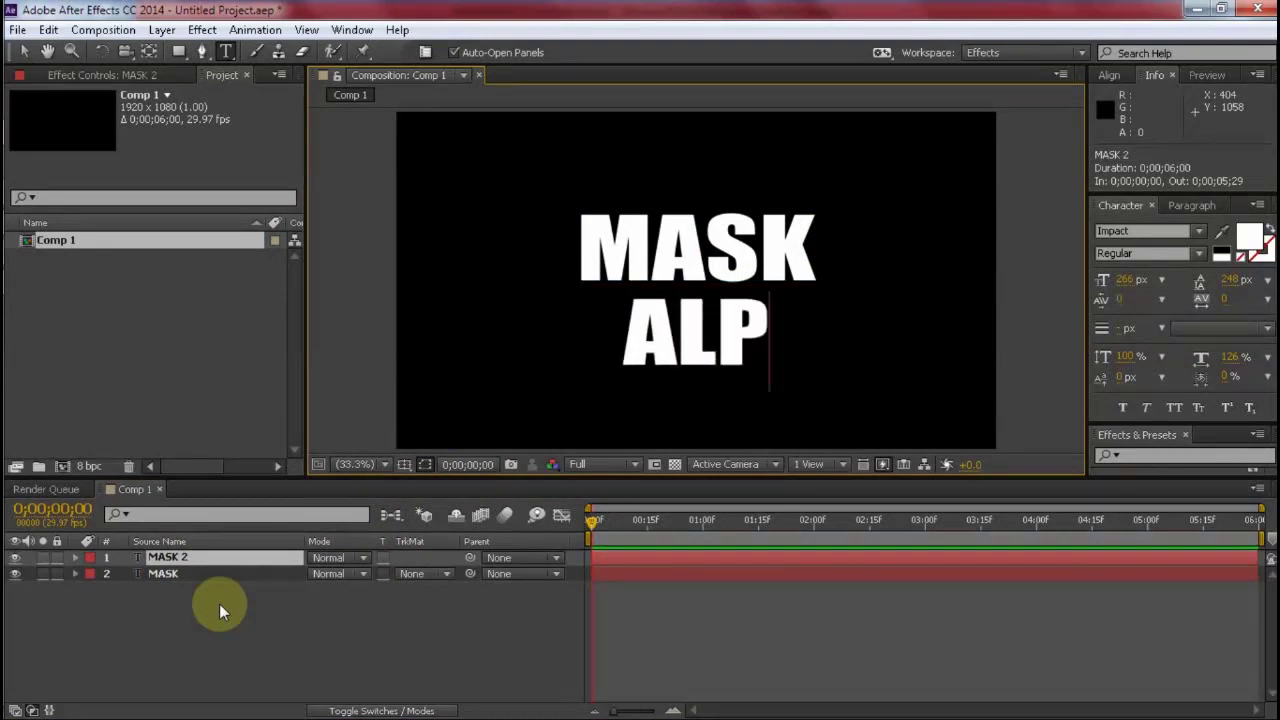
click(163, 610)
key(Caps_Lock)
key(Caps_Lock)
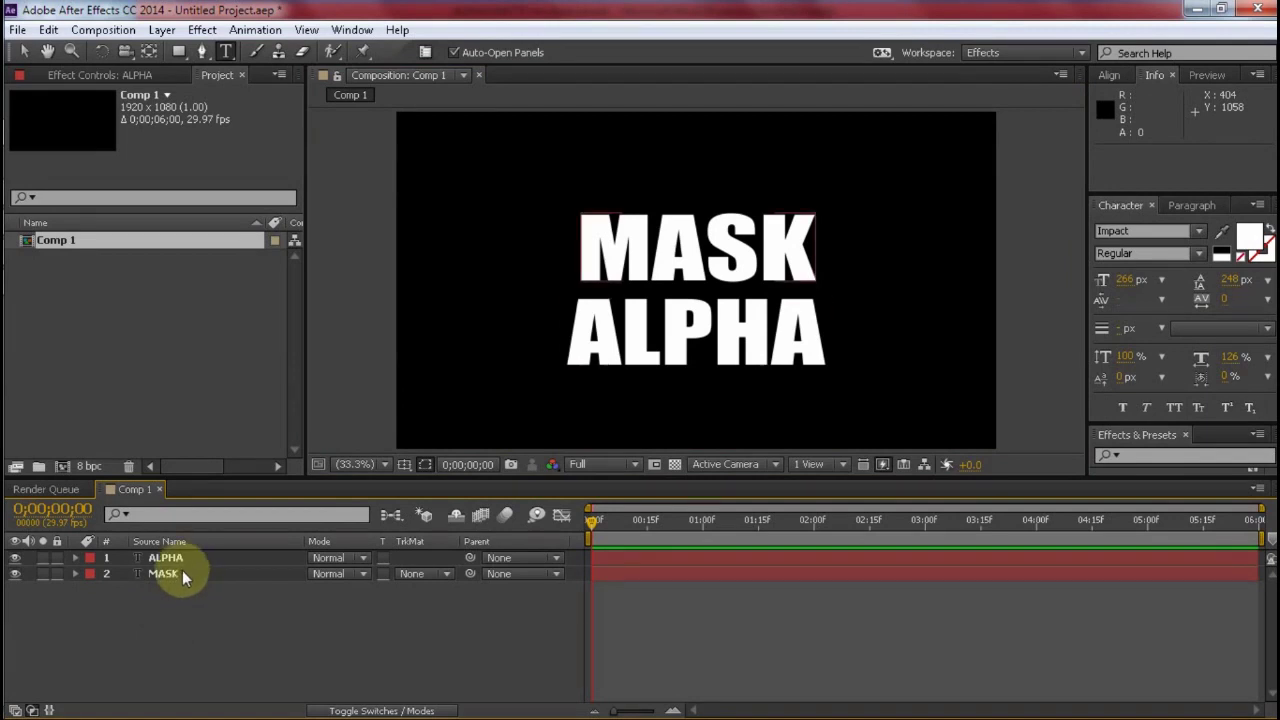
- Draw a rectangular mask about 924 by 285 px around the word on the MASK layer, then collapse and deselect the layer
click(181, 573)
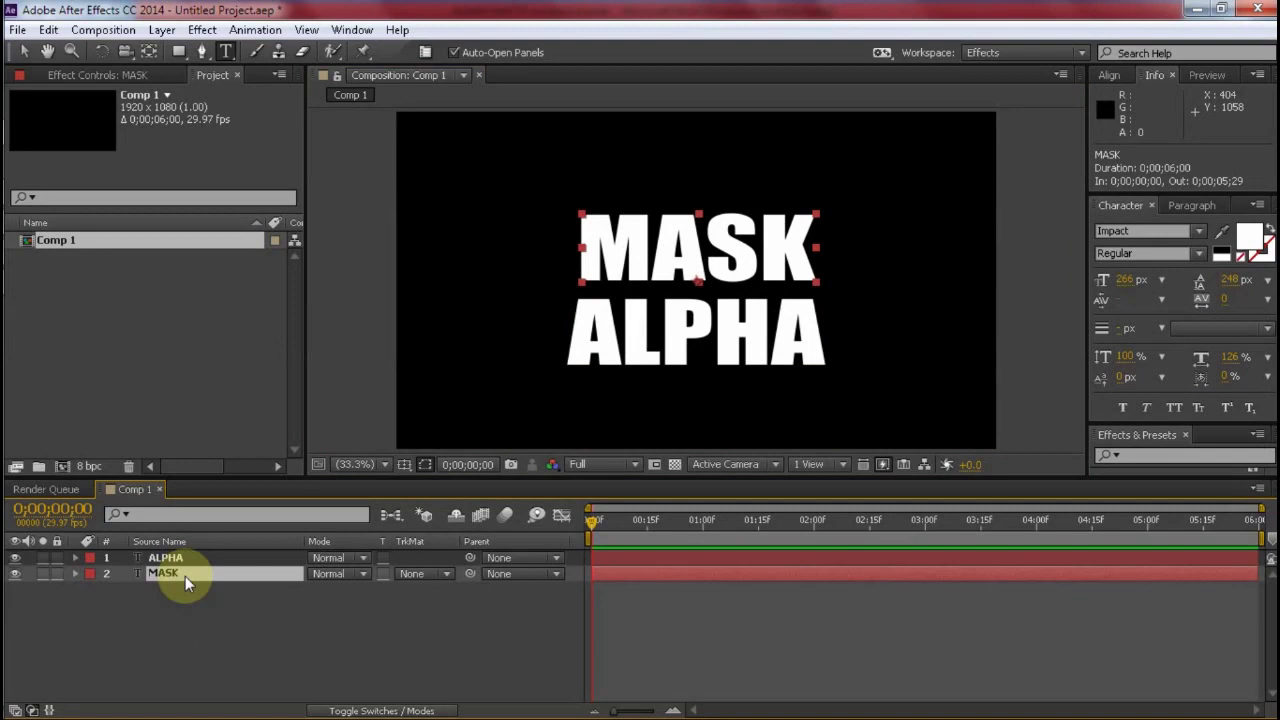
click(25, 52)
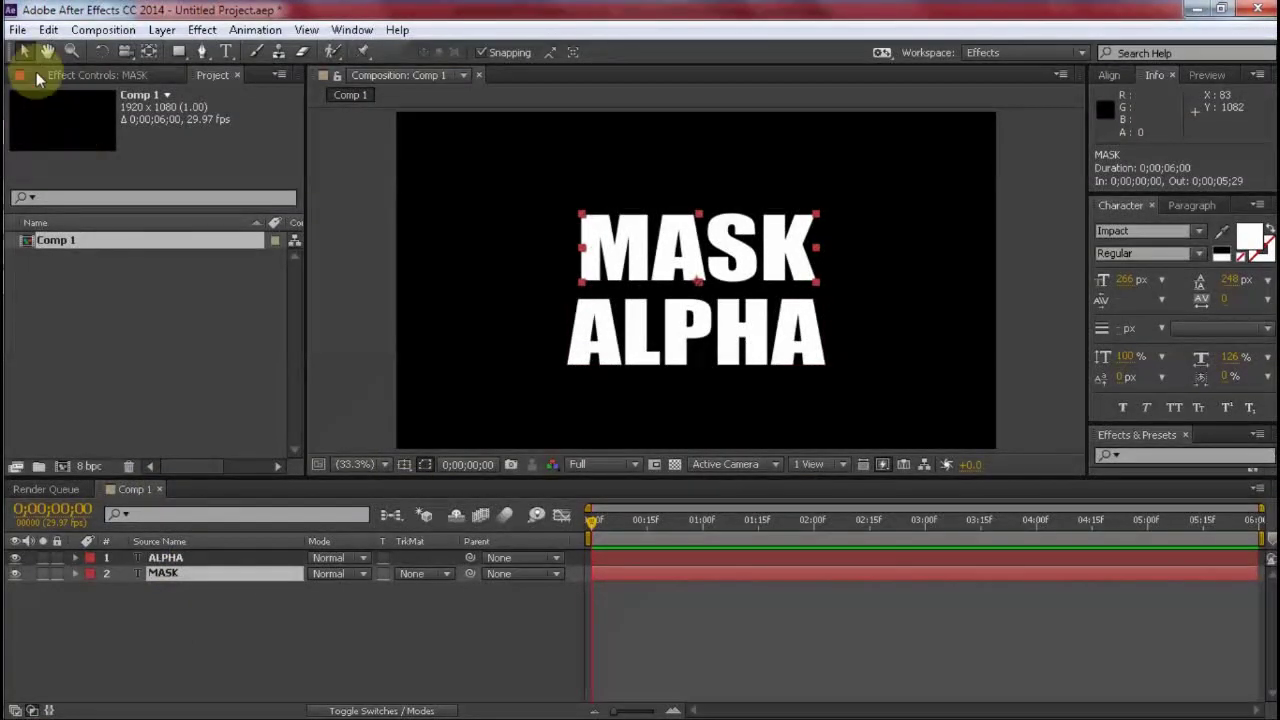
click(178, 52)
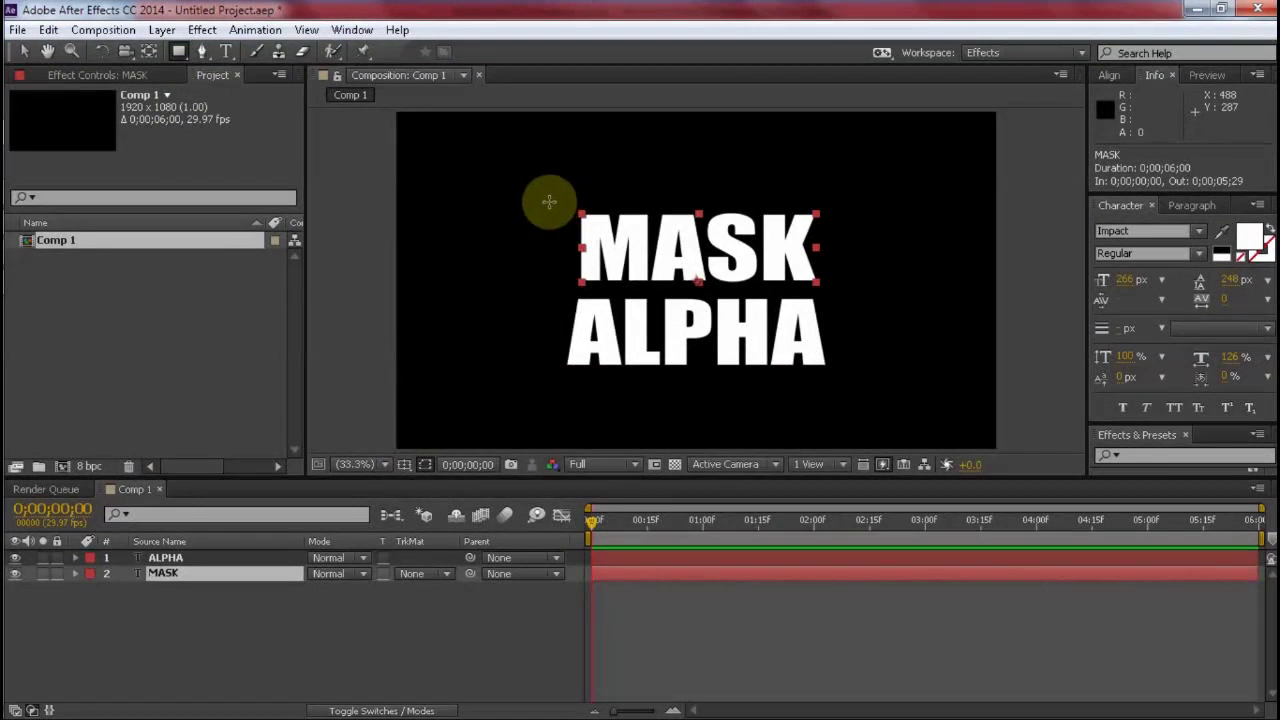
drag(548, 200, 837, 290)
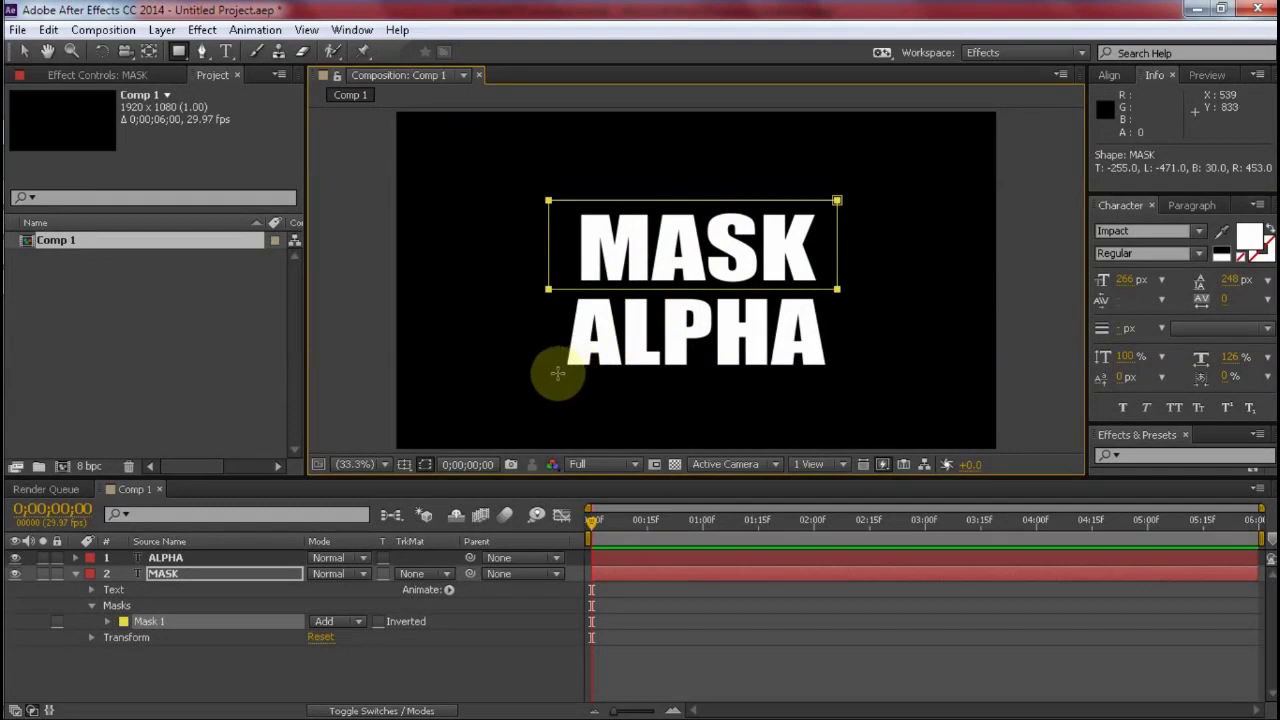
click(75, 575)
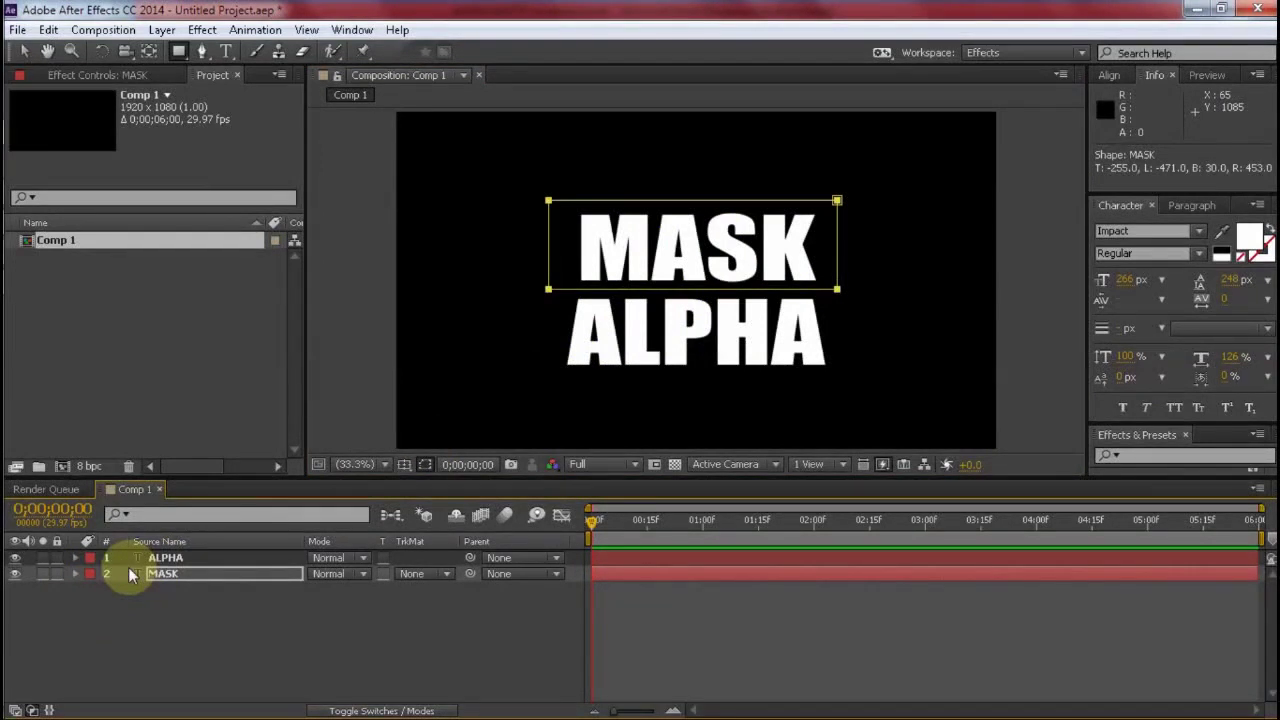
click(221, 617)
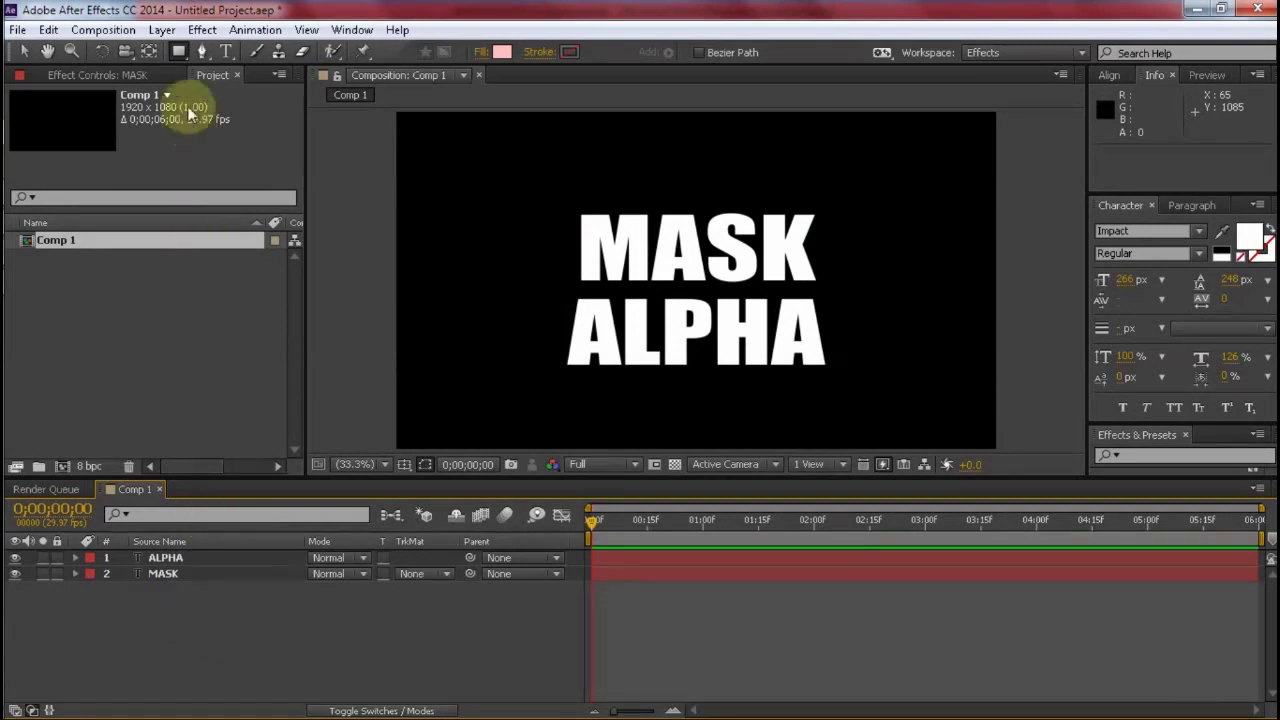
- Set the Rectangle tool's shape fill to grey A4A4A4 and confirm its stroke type as None
click(179, 52)
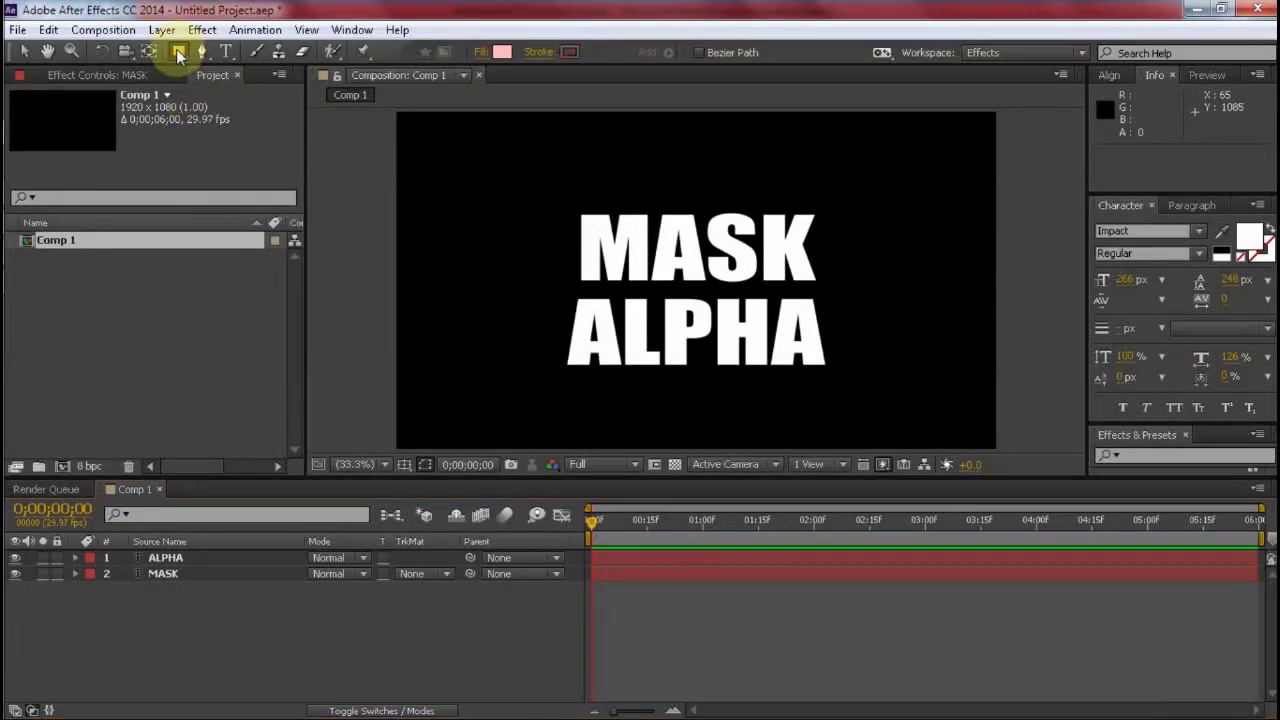
click(503, 52)
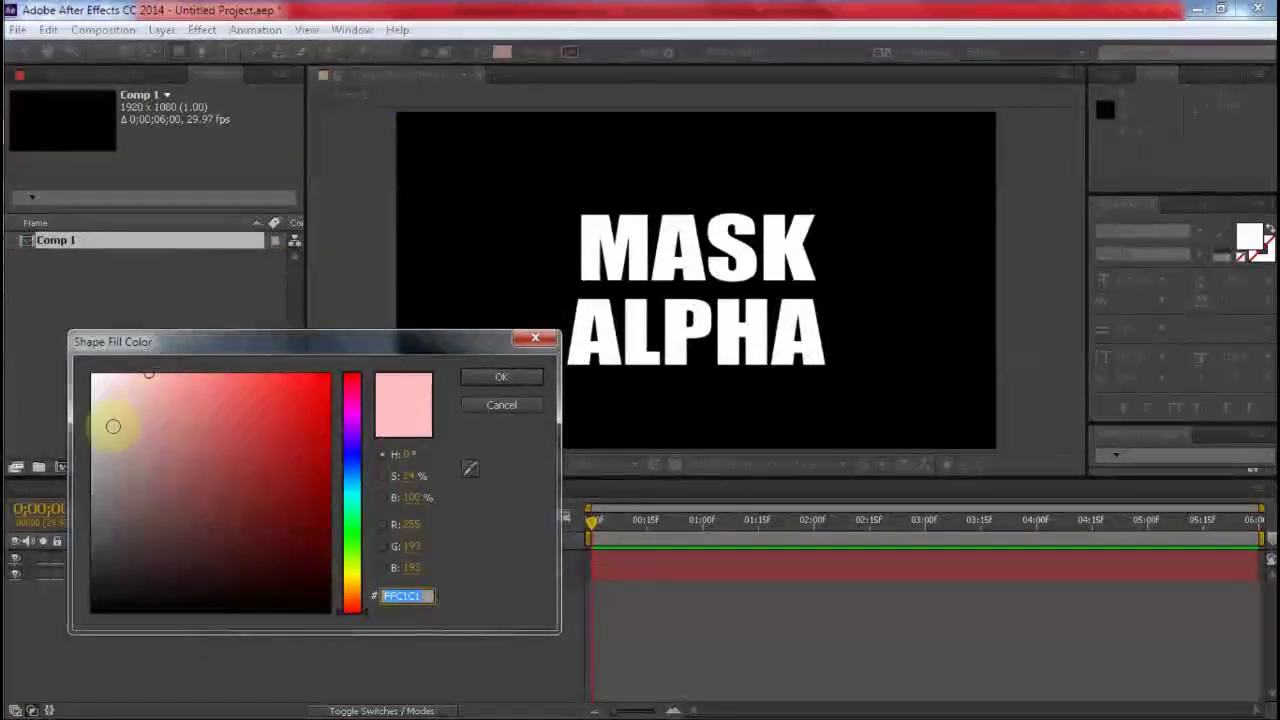
click(90, 457)
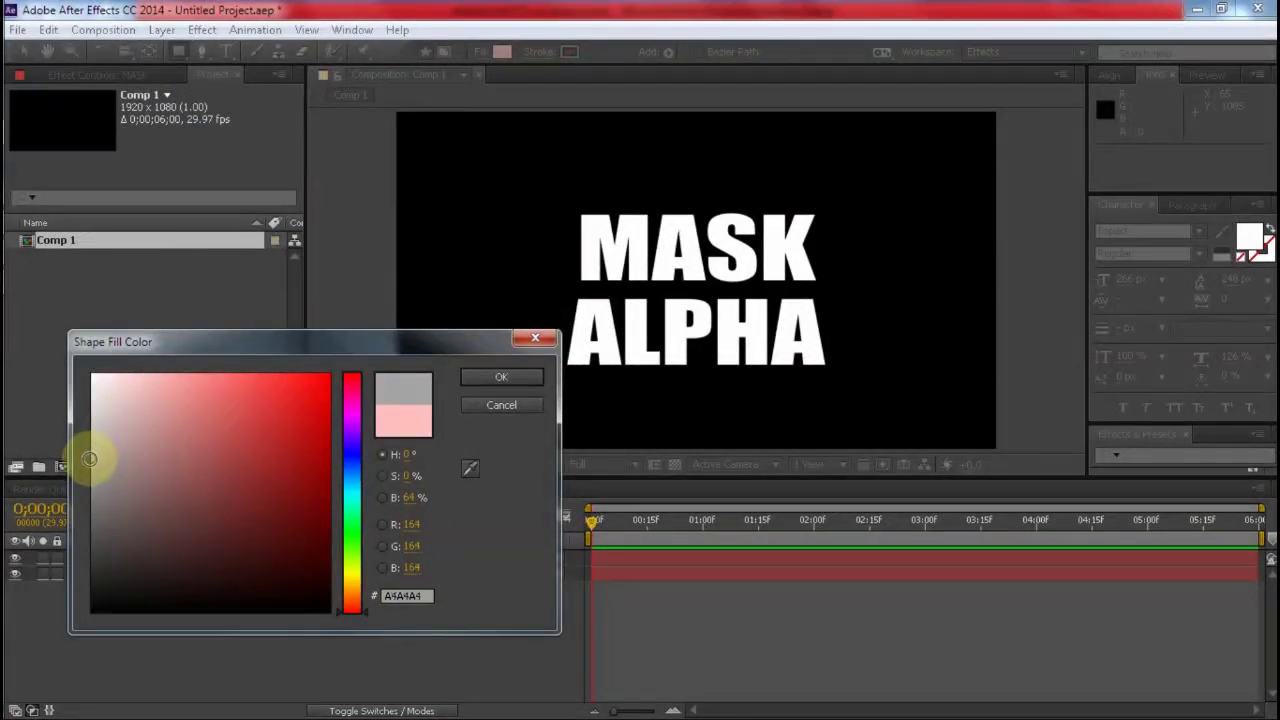
click(503, 378)
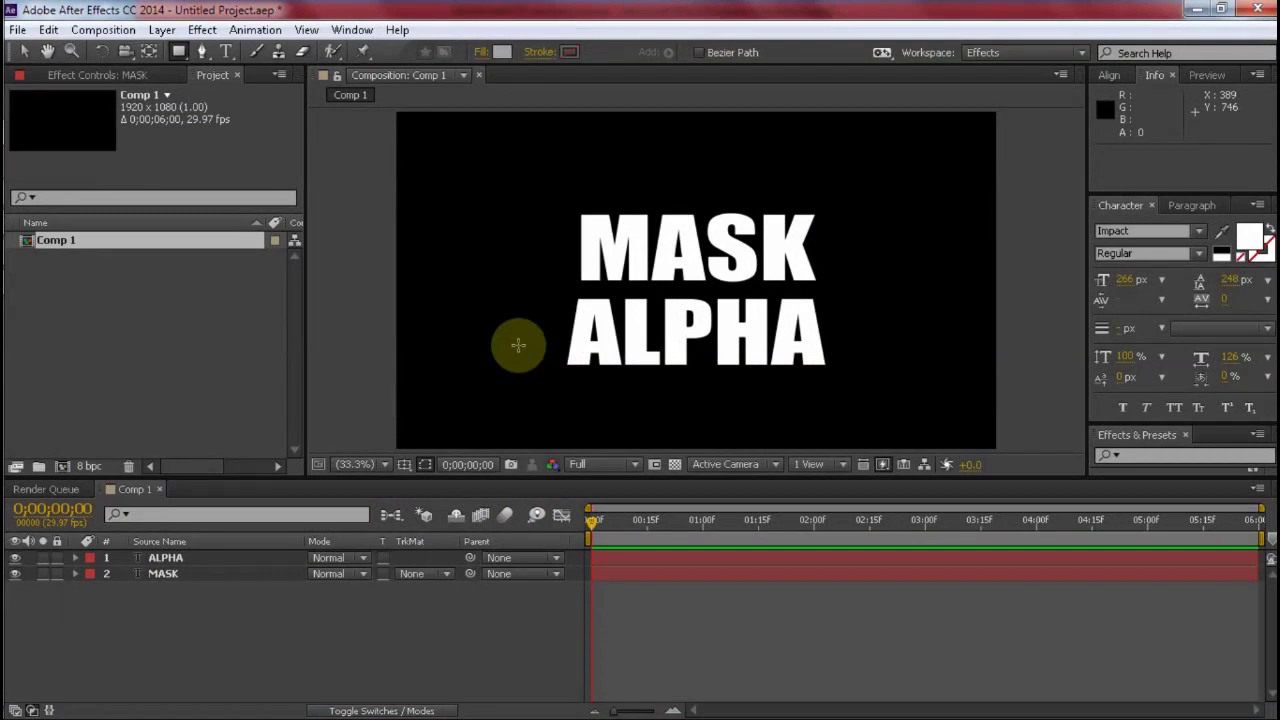
click(569, 51)
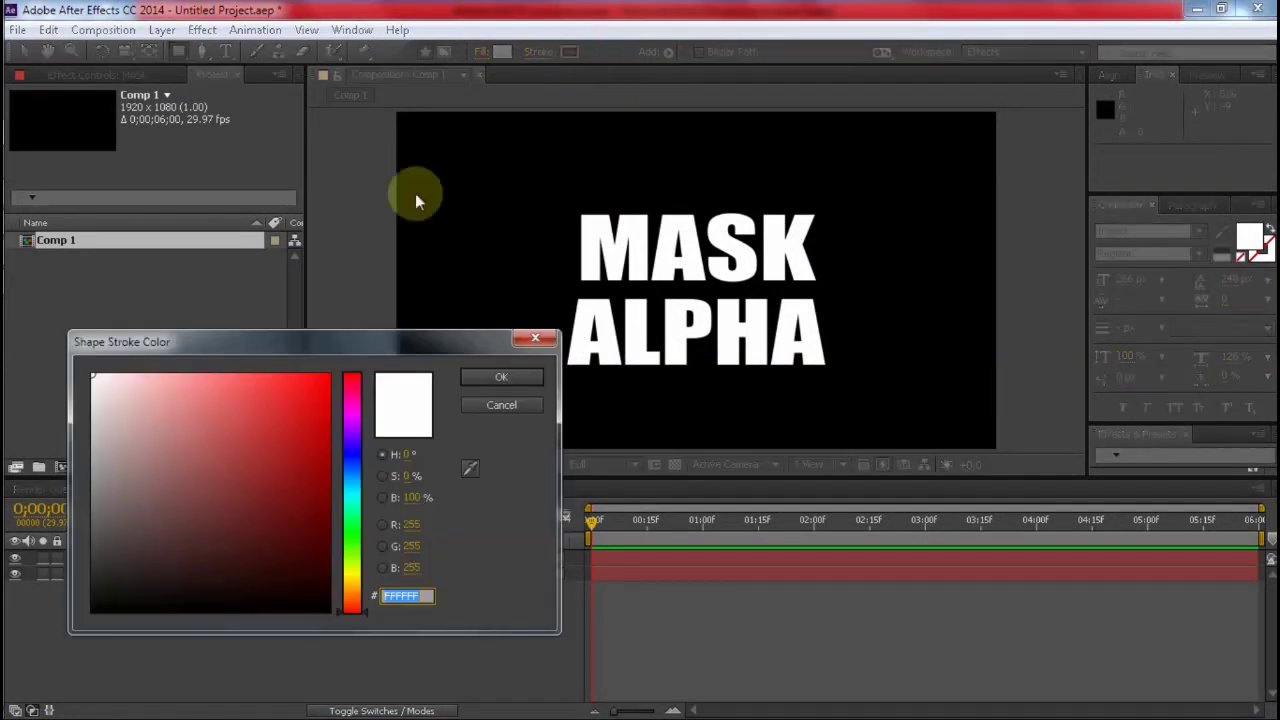
click(516, 403)
click(553, 52)
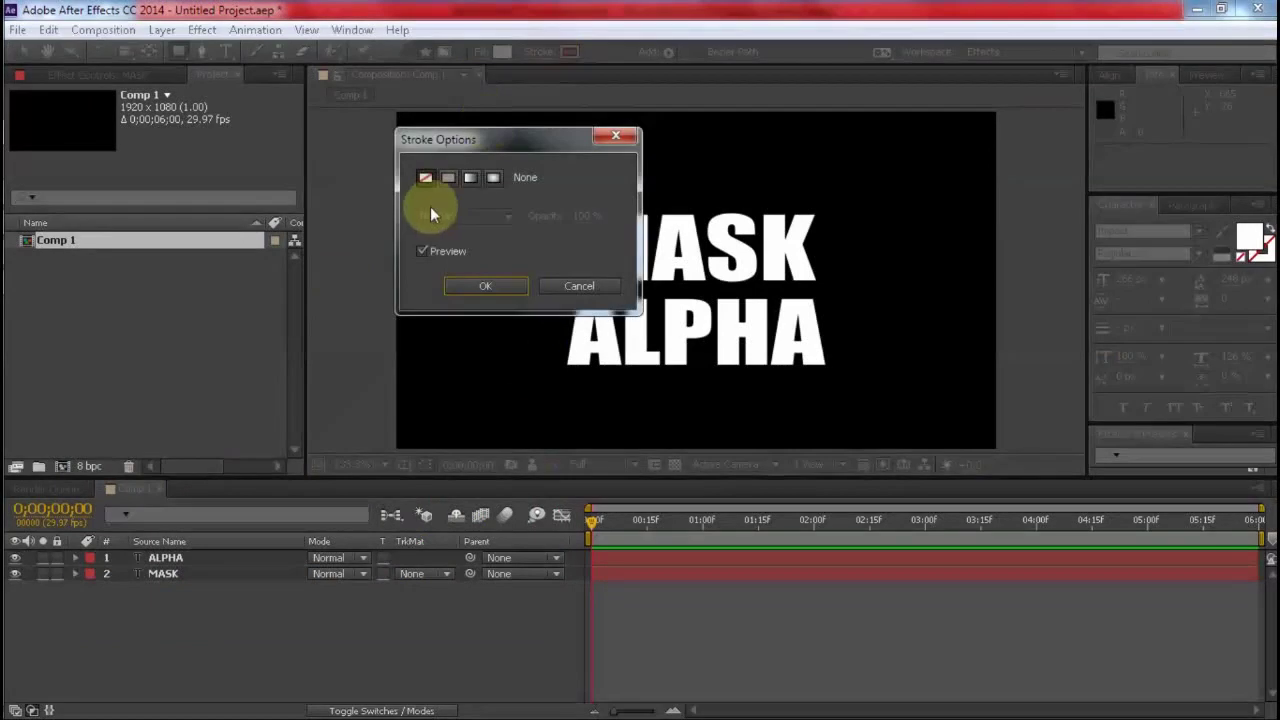
click(469, 287)
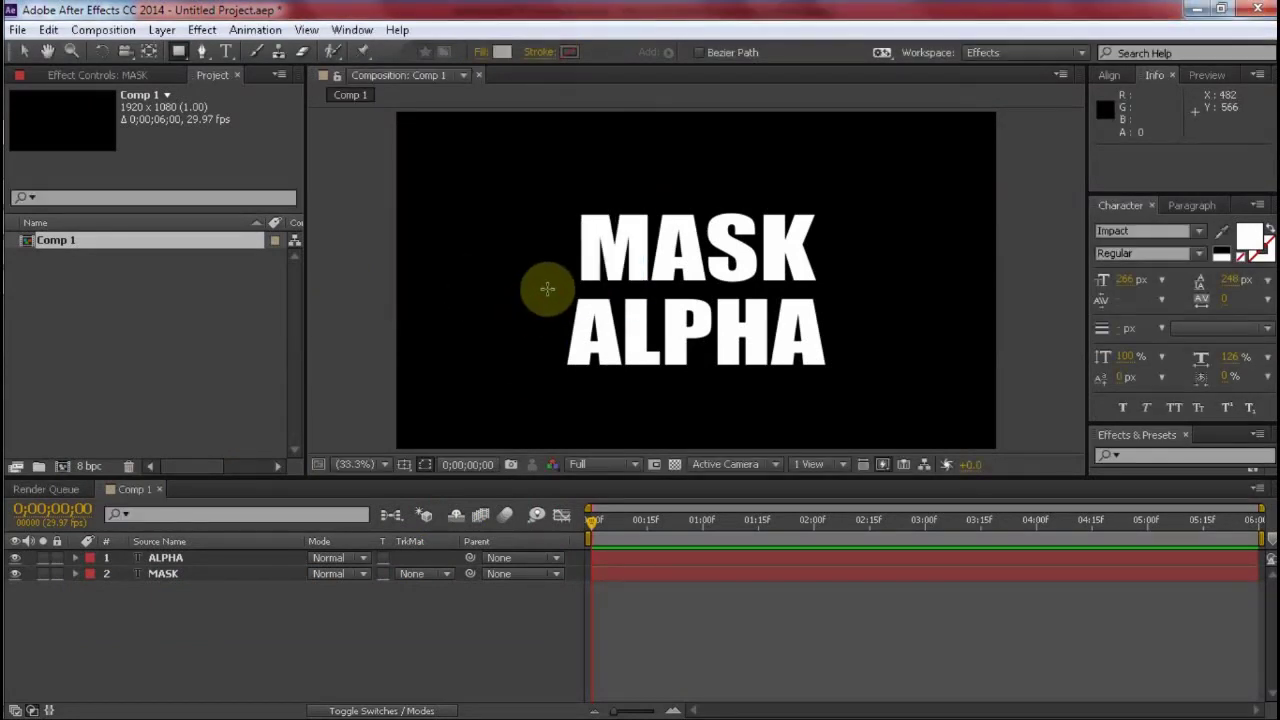
- Draw a grey rectangle shape about 948 by 267 px covering the word ALPHA and collapse its layer
mouse_move(548, 287)
mouse_down()
mouse_move(598, 352)
mouse_move(628, 354)
mouse_up()
mouse_move(726, 360)
mouse_down()
mouse_move(811, 338)
mouse_move(845, 370)
mouse_up()
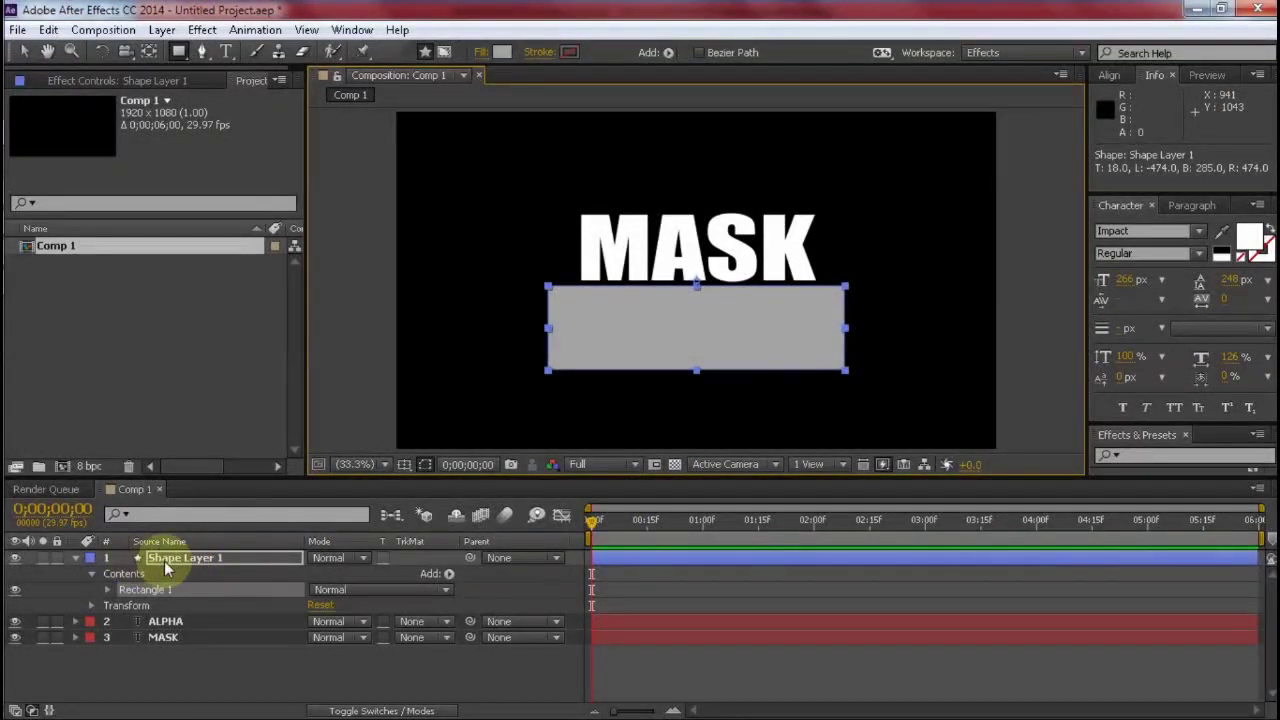
click(76, 558)
drag(175, 566, 173, 559)
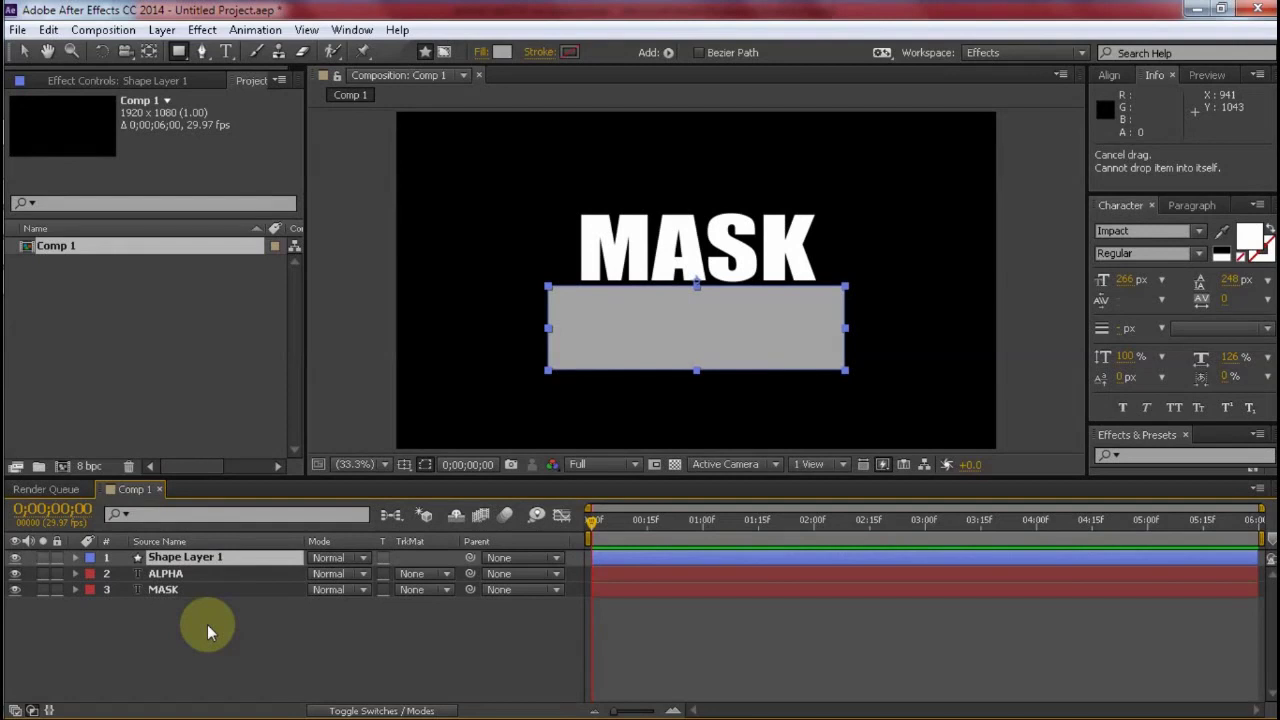
- Add a Position keyframe at 1 second to the grey rectangle layer, keeping it over ALPHA
click(184, 557)
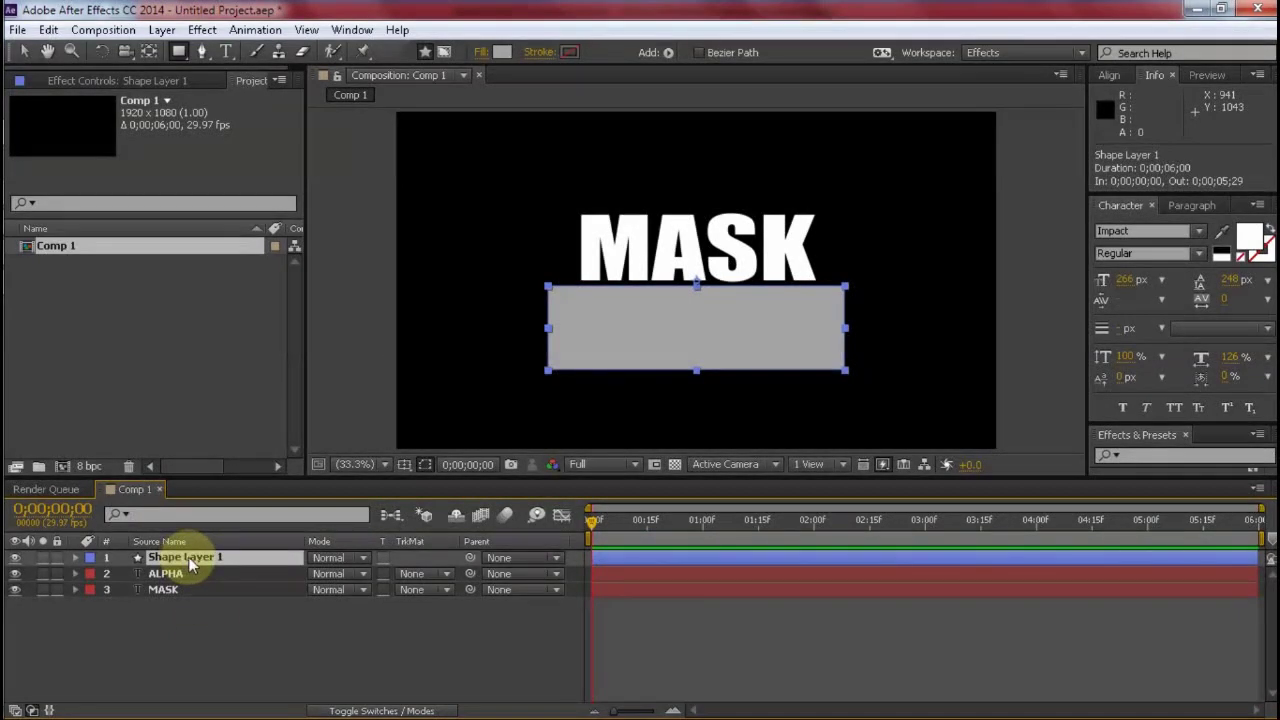
key(p)
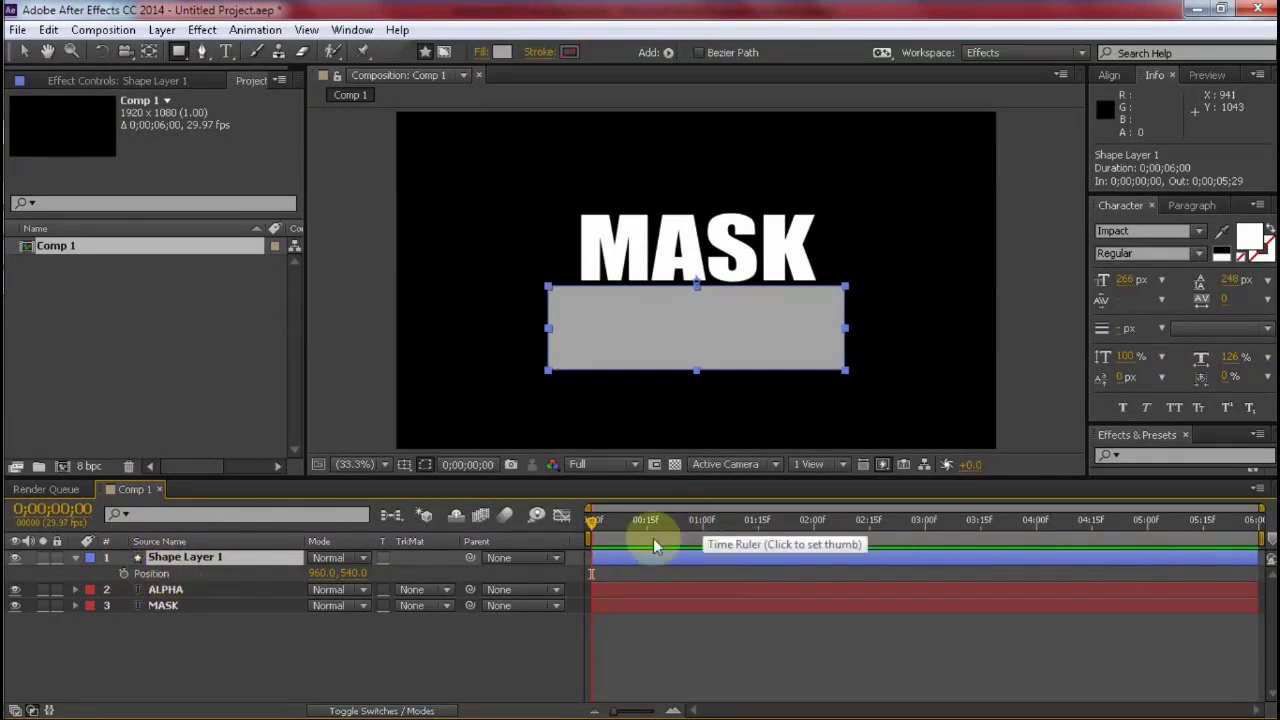
click(702, 521)
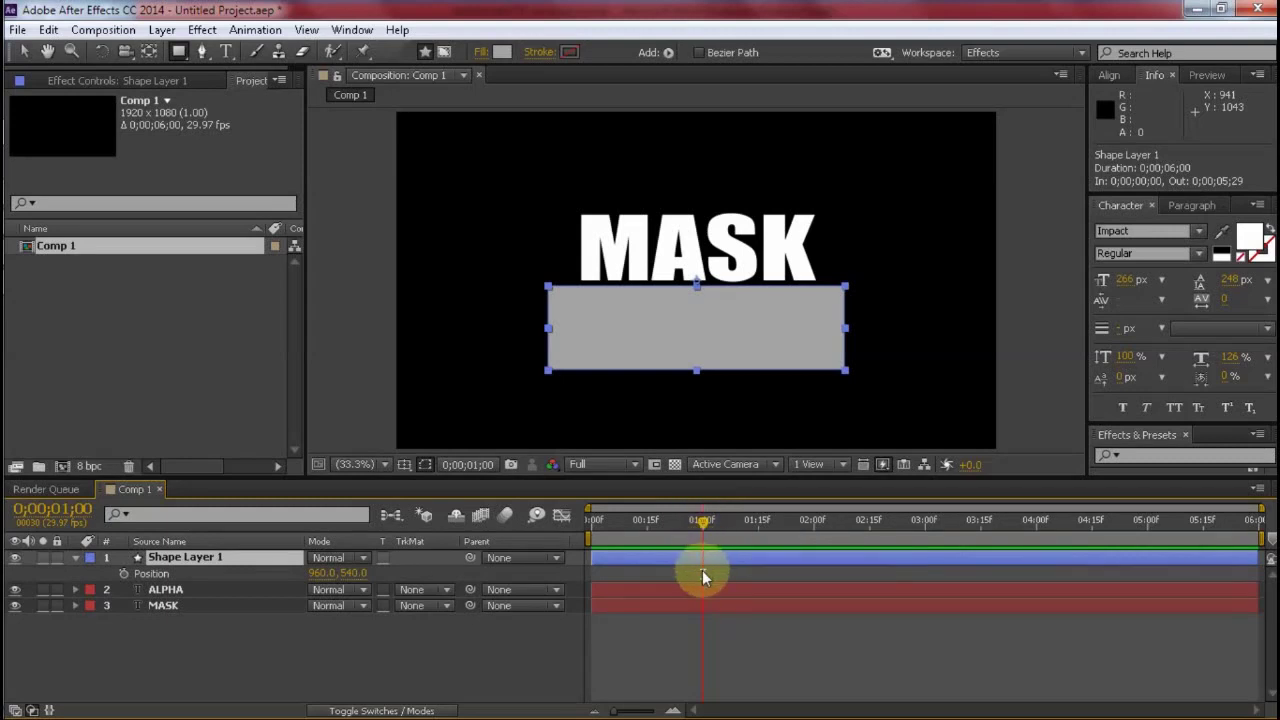
click(124, 573)
click(124, 573)
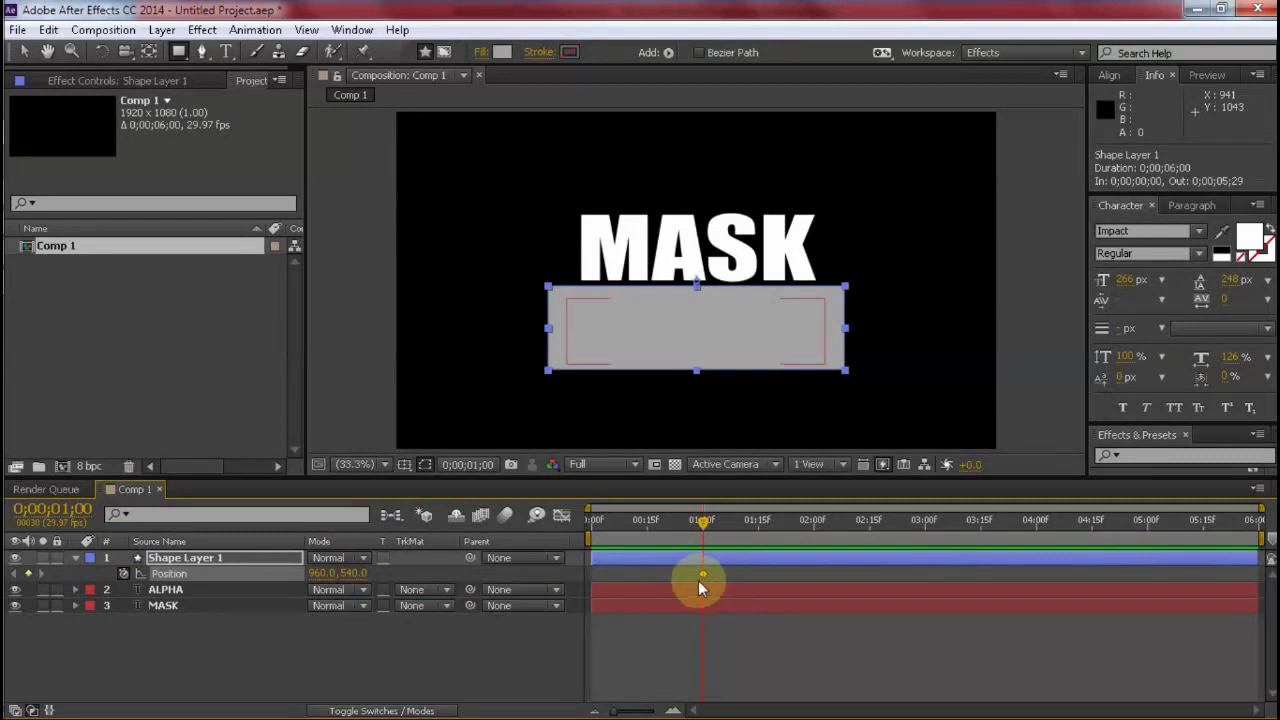
- At 0 seconds, shift the grey rectangle horizontally to position 41, 540 so it sits left of ALPHA
click(592, 522)
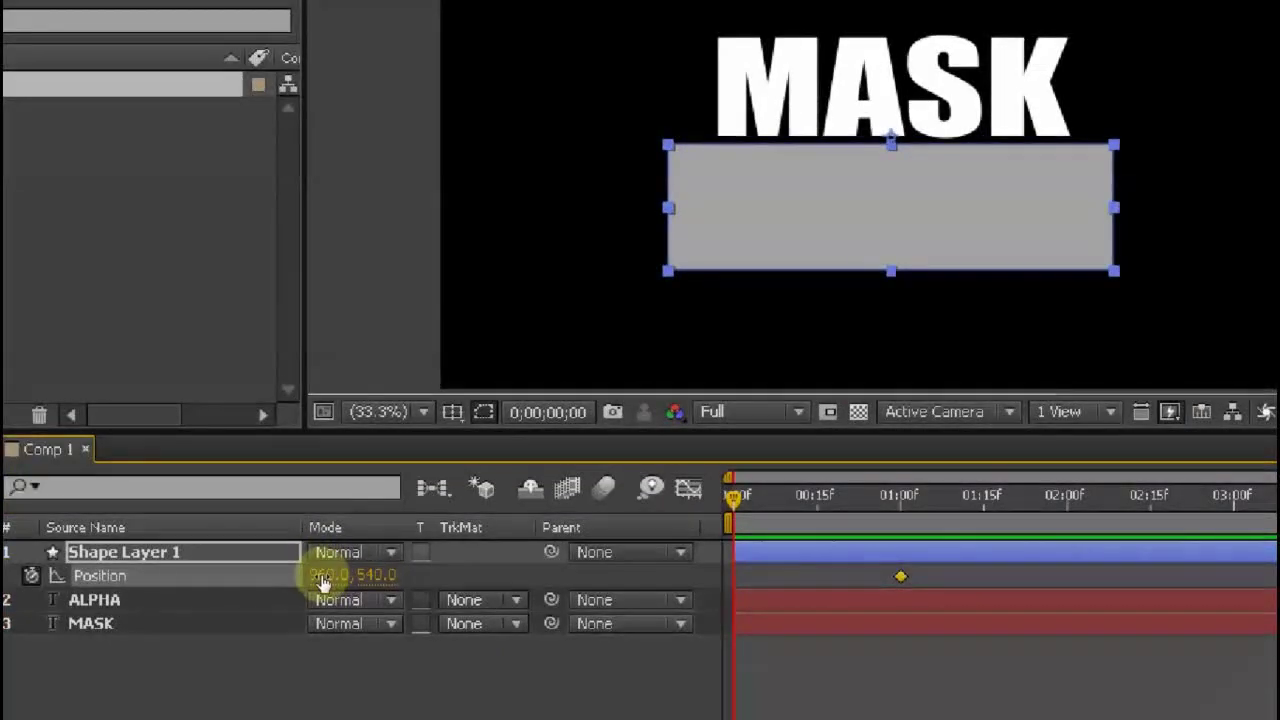
drag(312, 585, 2, 587)
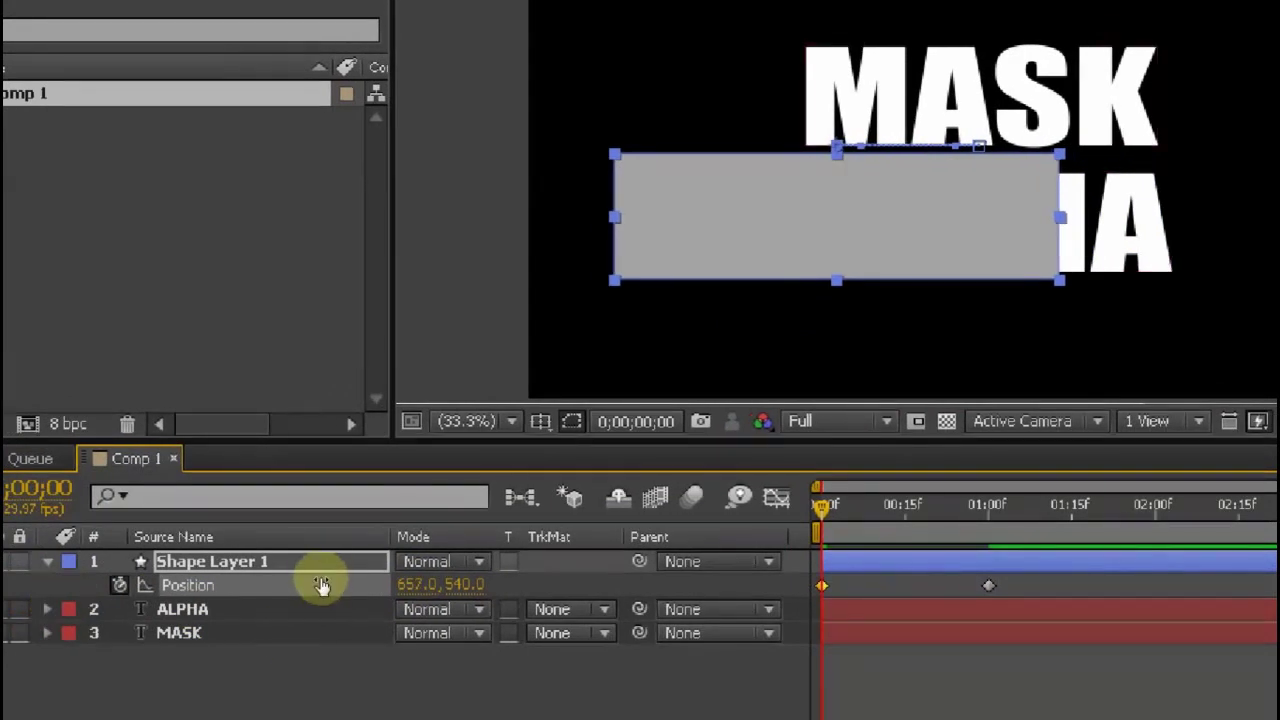
drag(320, 585, 2, 586)
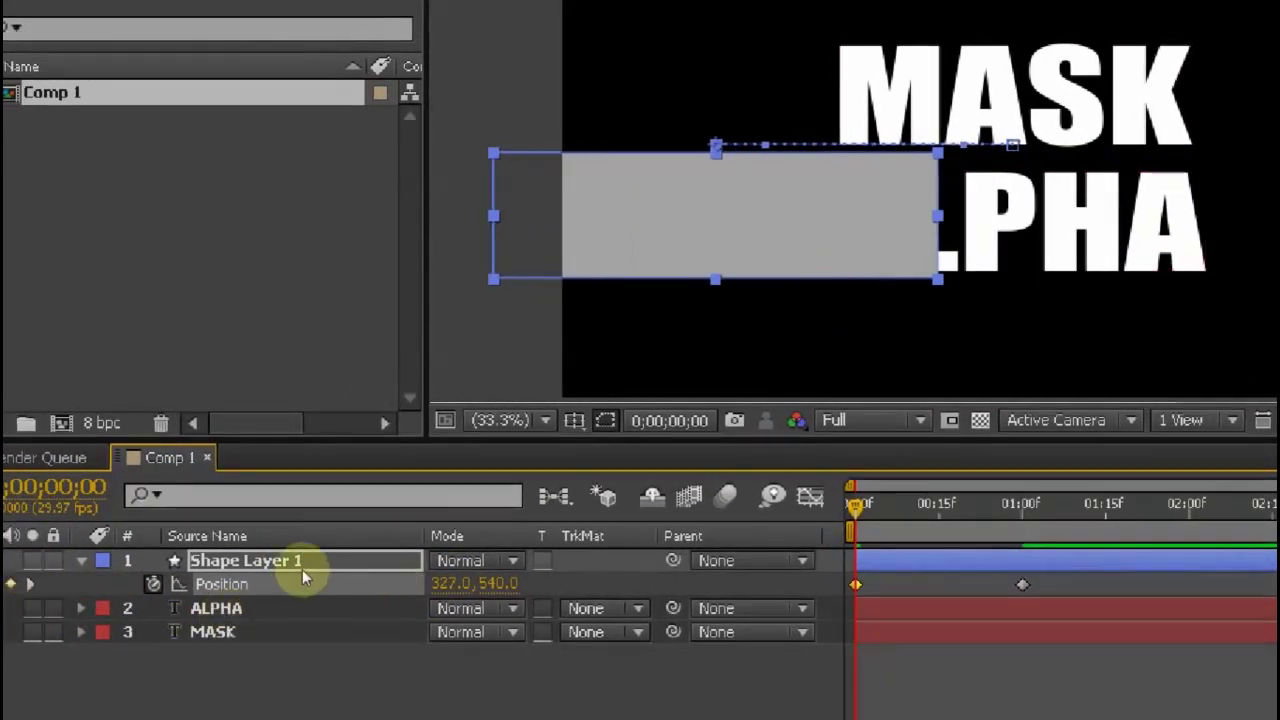
drag(333, 577, 52, 570)
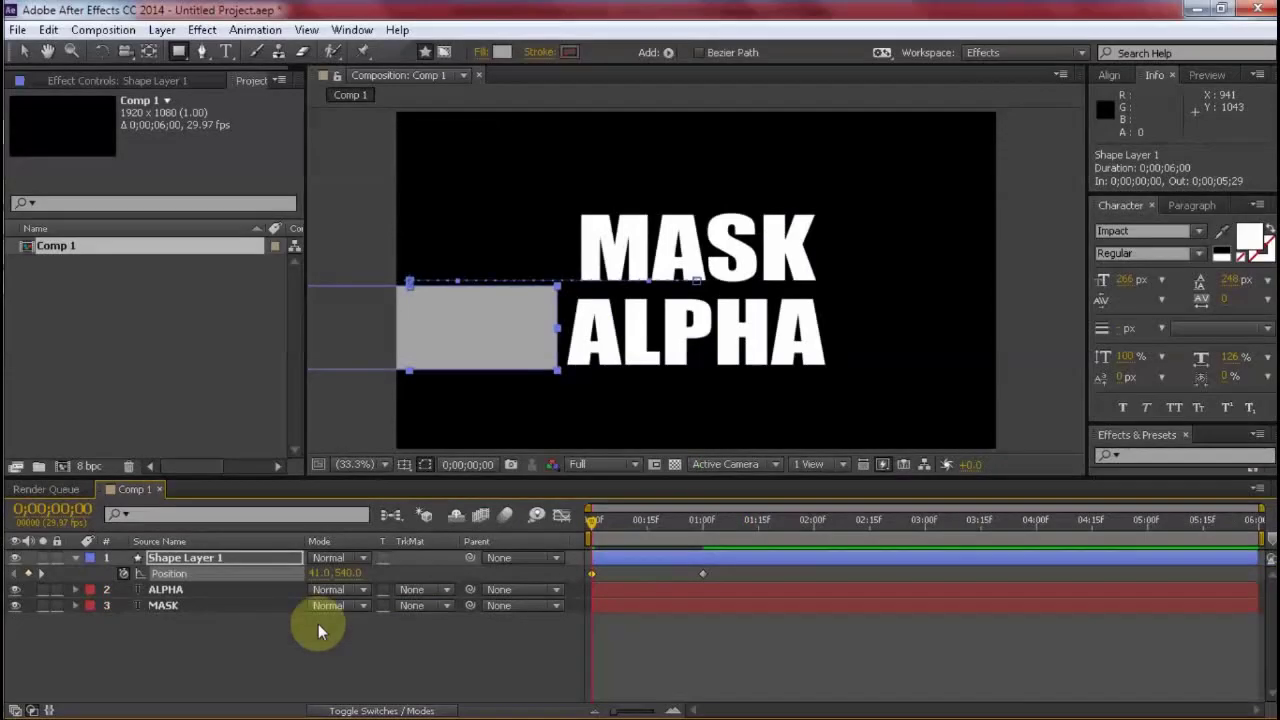
- Set the ALPHA text layer's track matte to Alpha Matte using Shape Layer 1
click(174, 605)
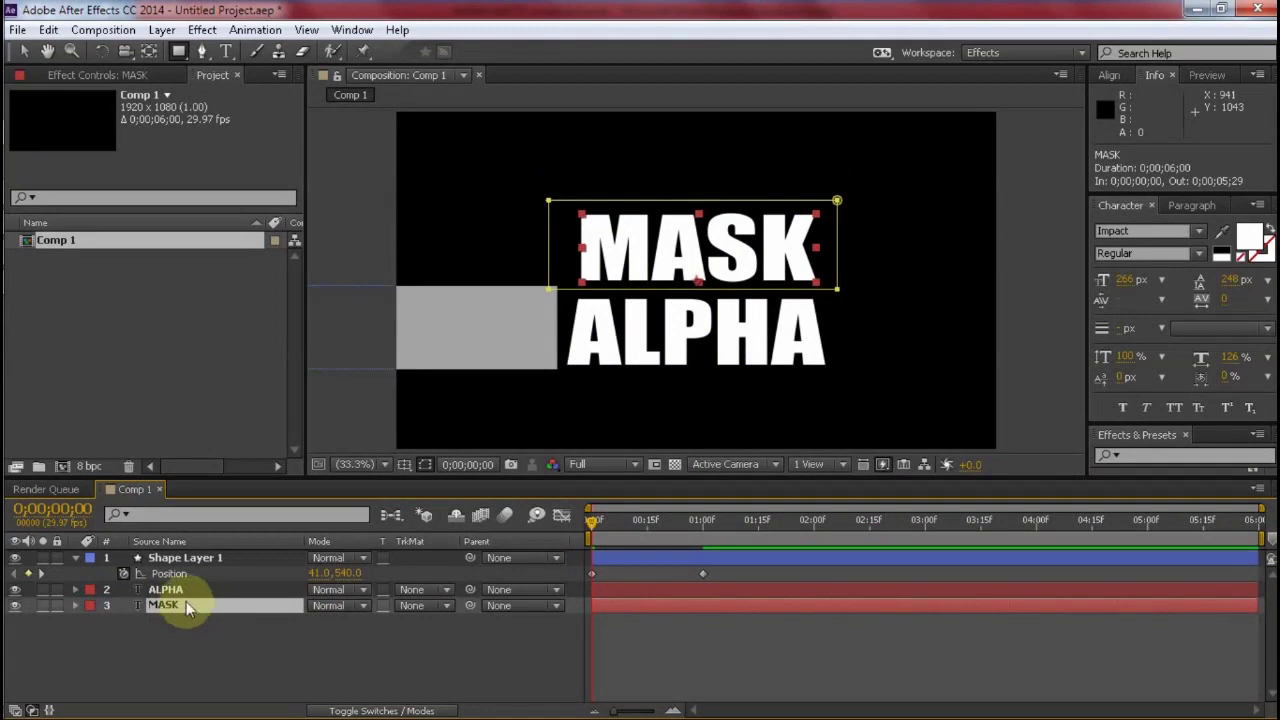
click(184, 589)
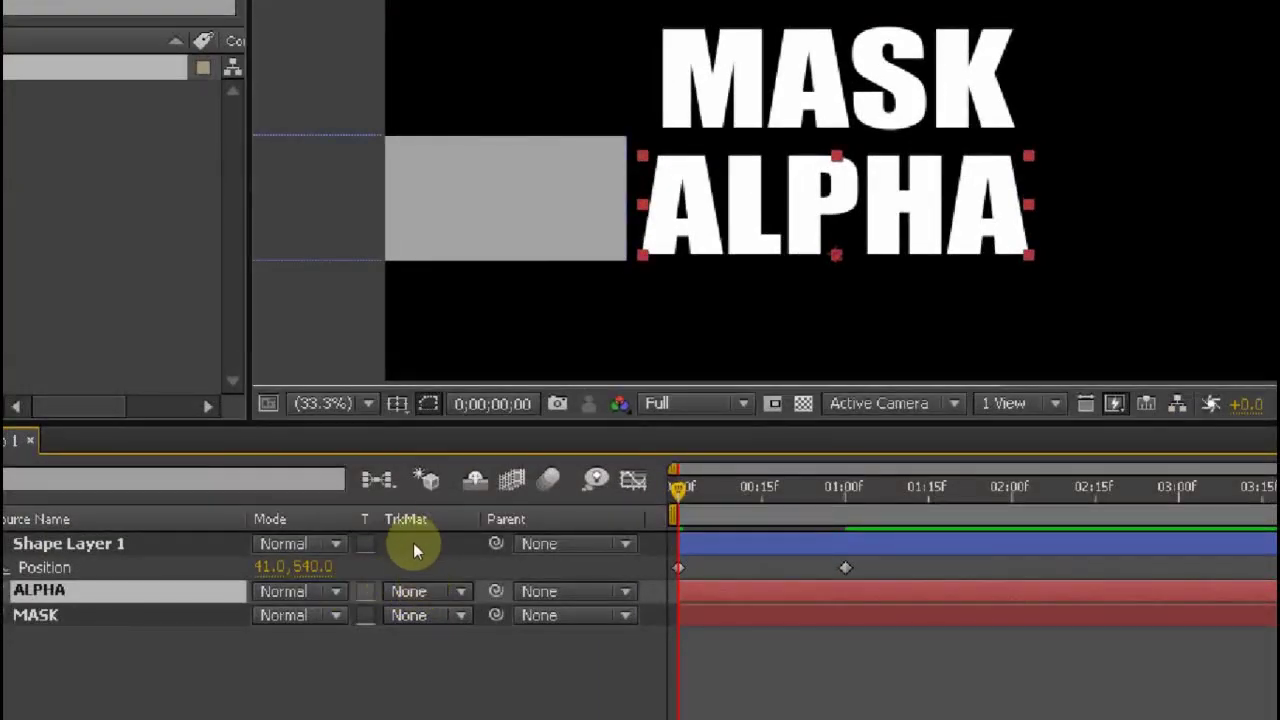
click(447, 593)
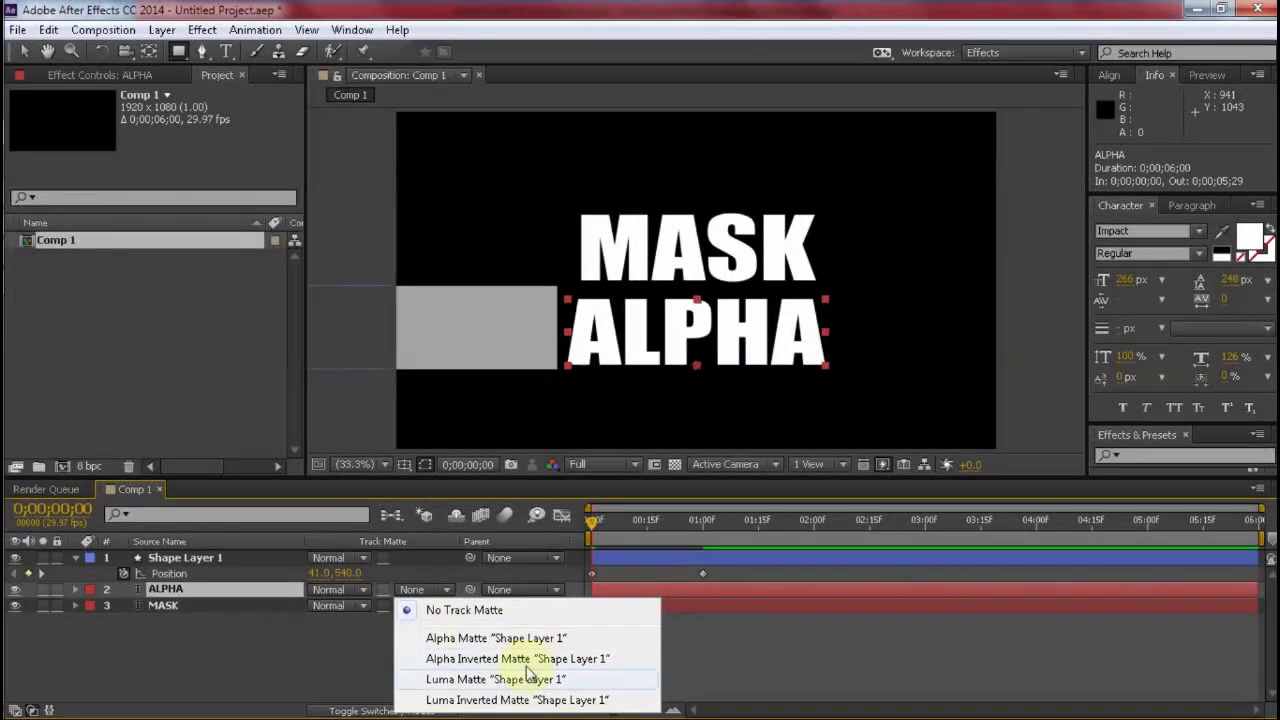
click(474, 645)
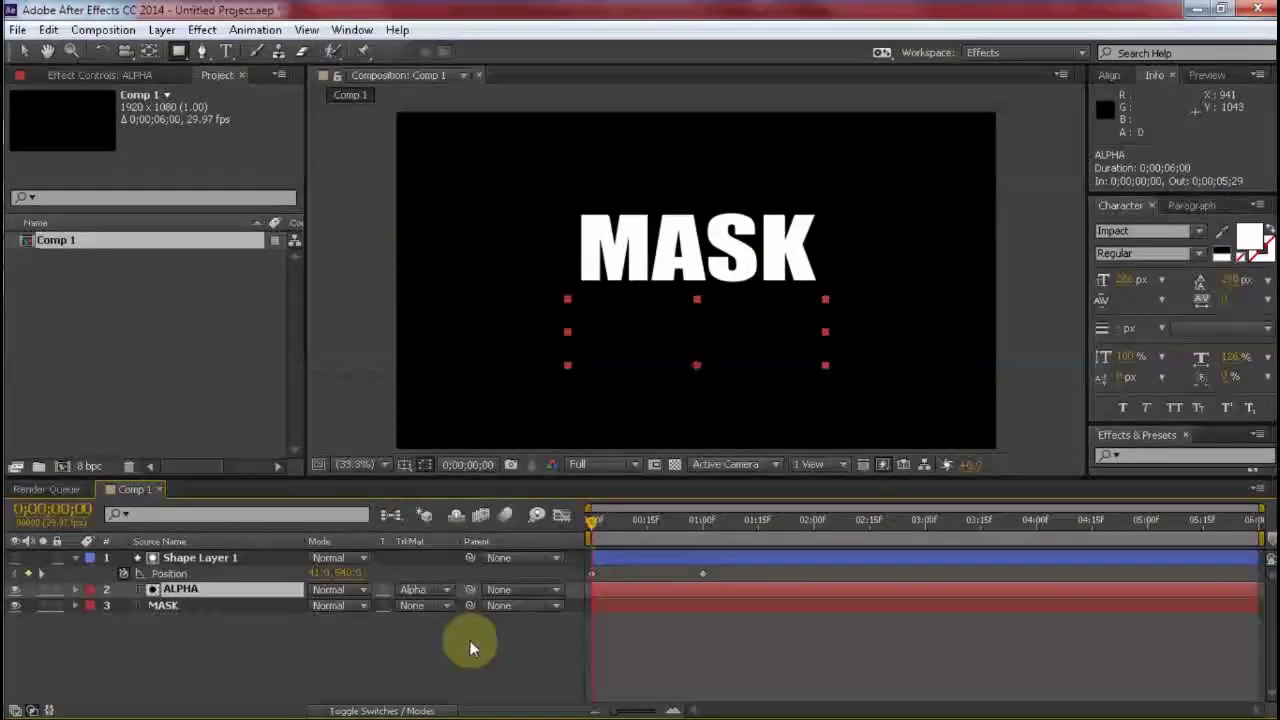
click(463, 640)
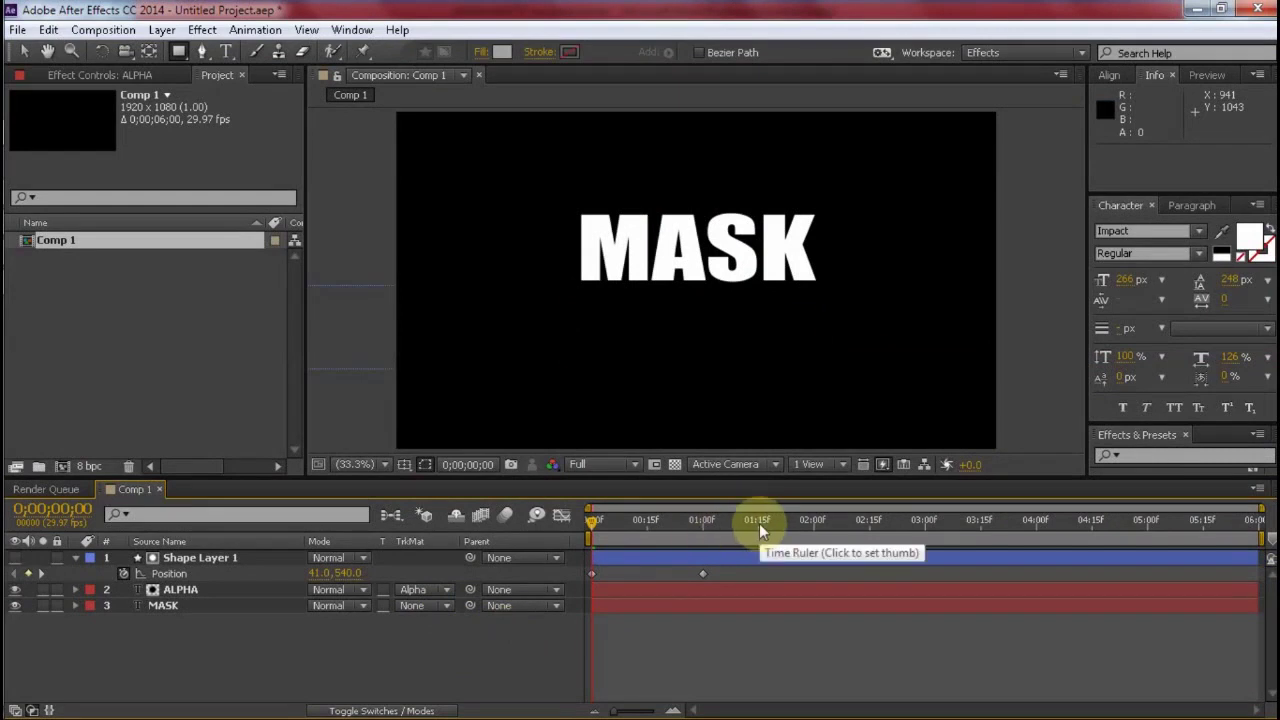
- Preview the ALPHA reveal and end the work area at 0;00;01;08
key(space)
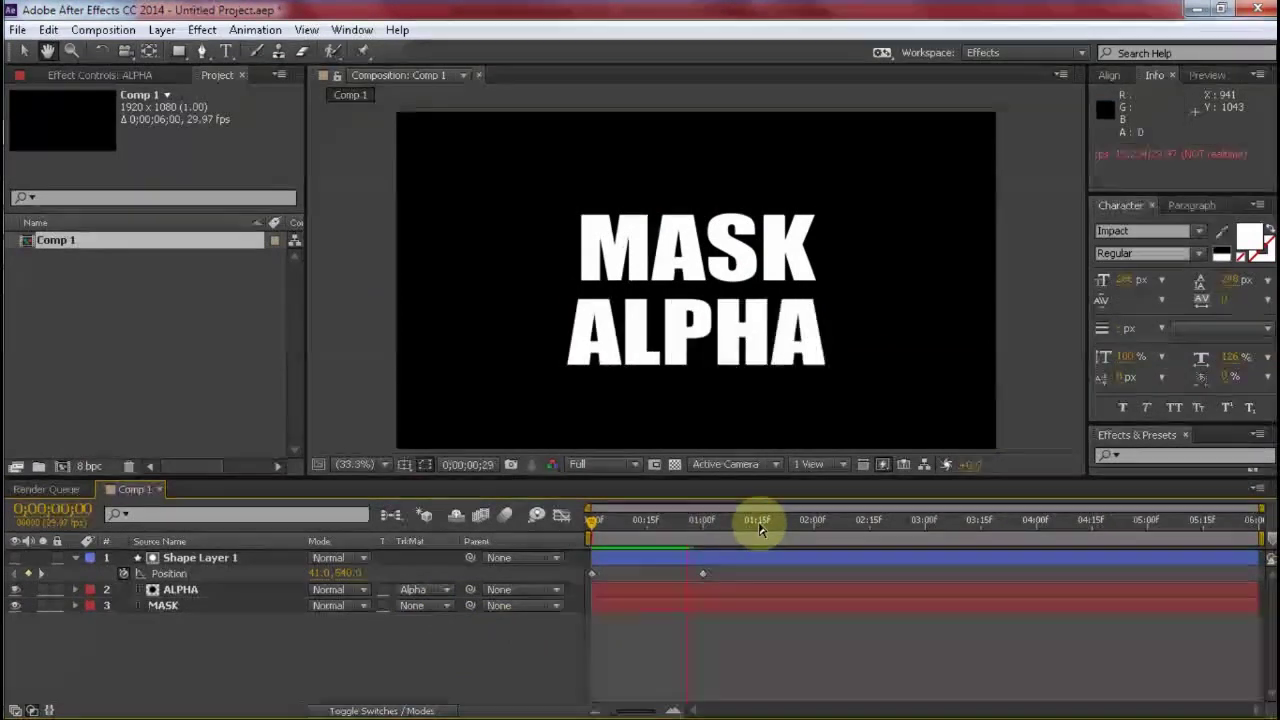
key(space)
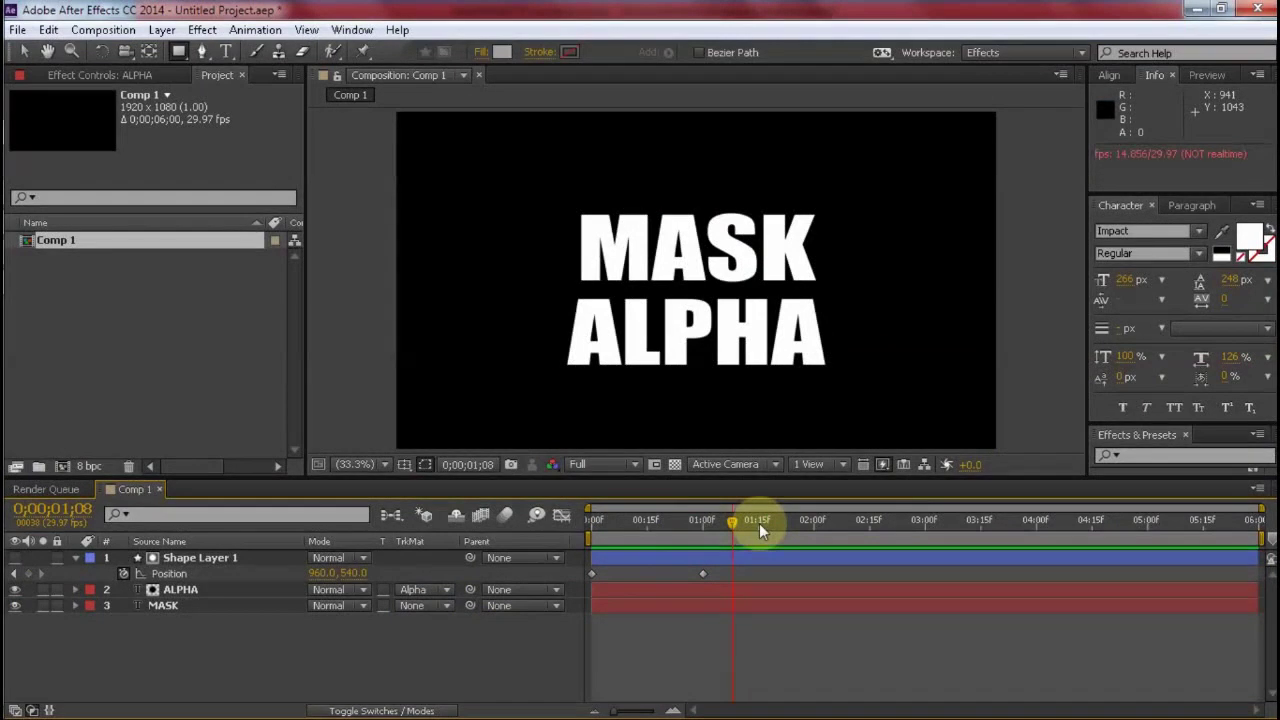
key(n)
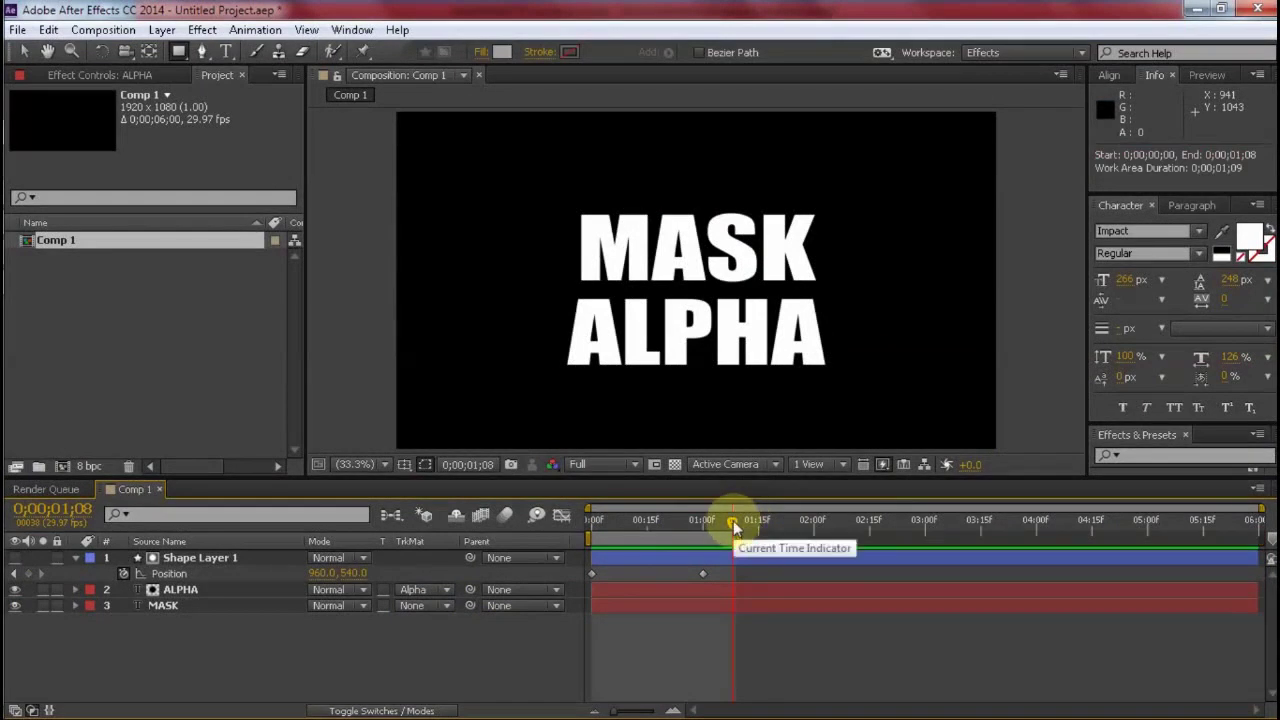
key(space)
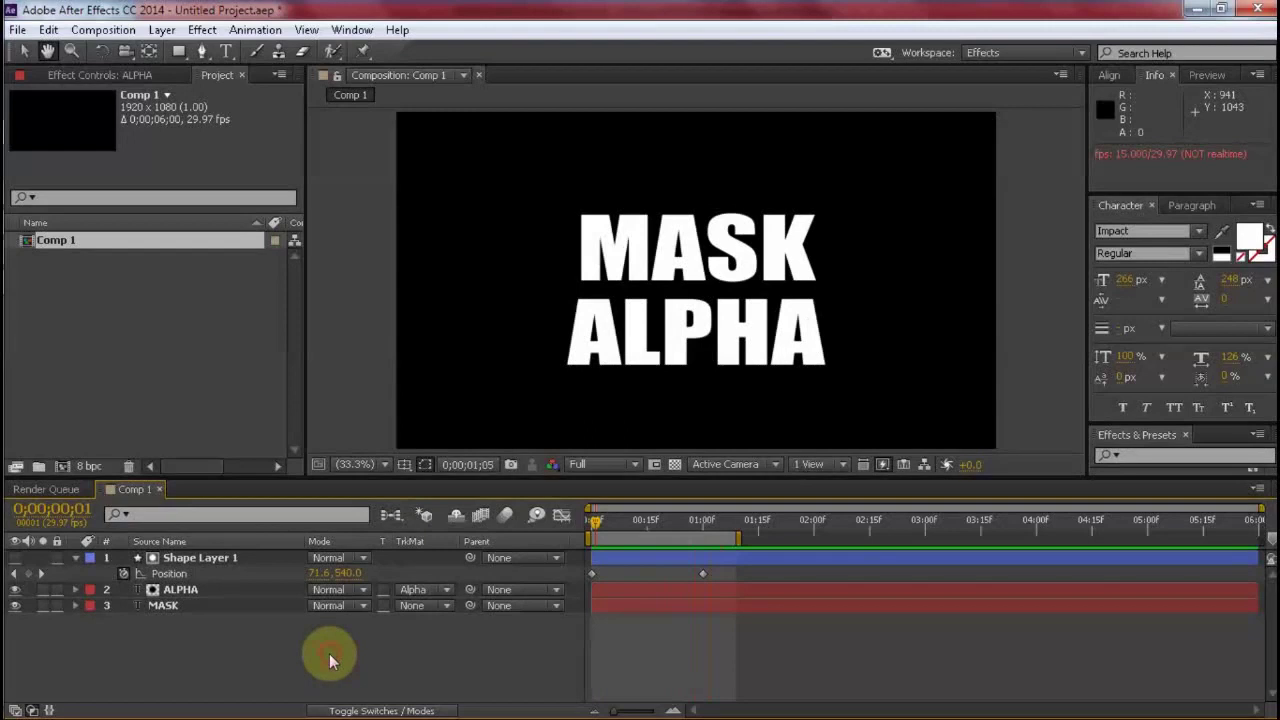
- Add a Mask Path keyframe at 1 second to Mask 1 on the MASK text layer
click(188, 604)
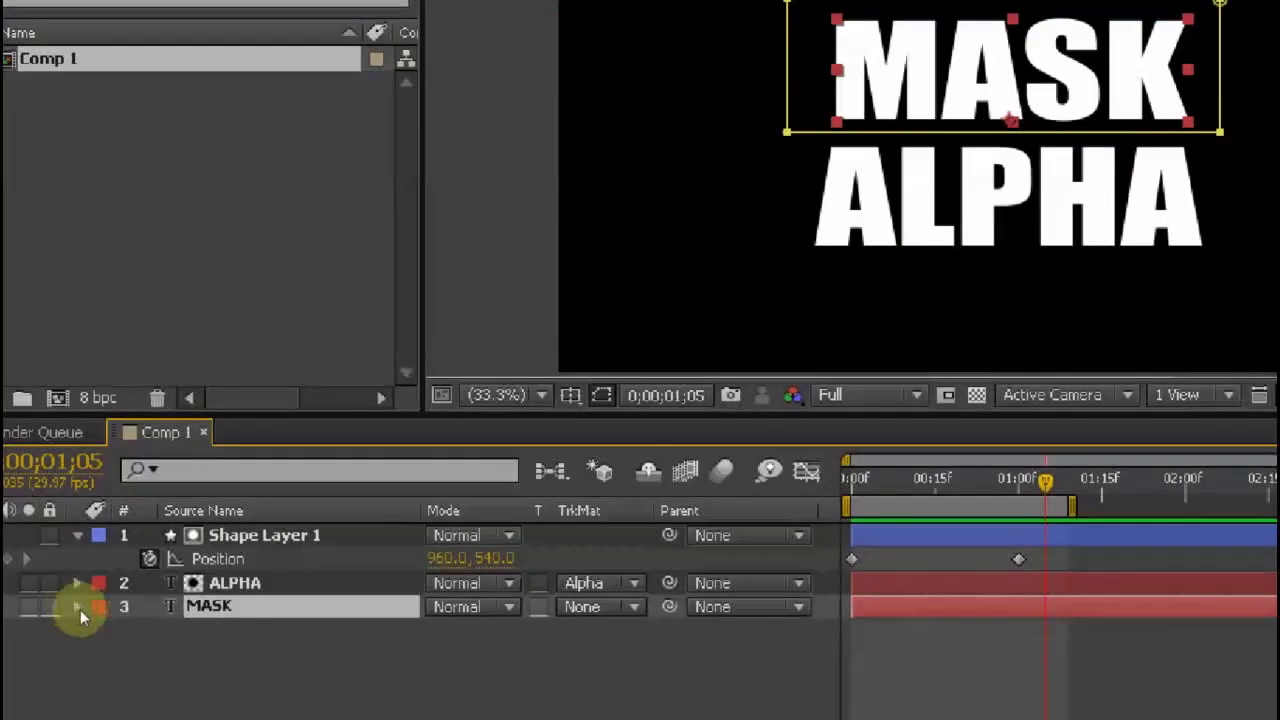
click(78, 607)
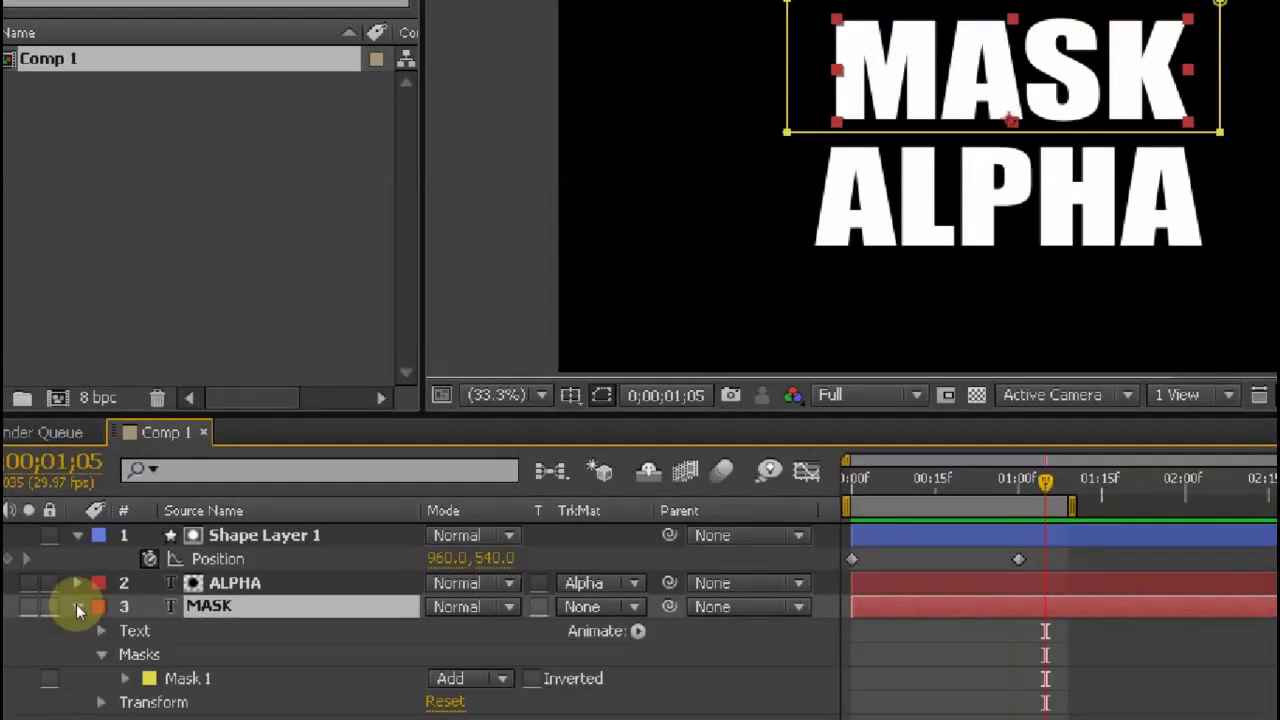
click(108, 655)
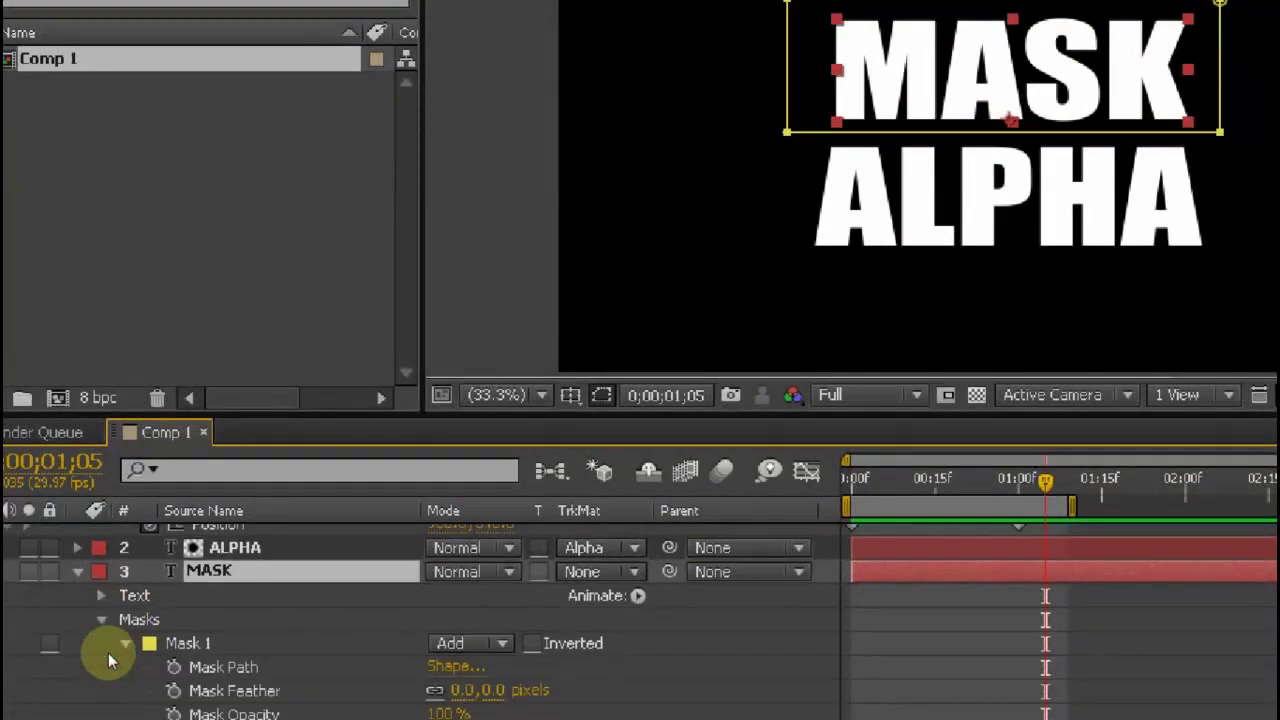
click(170, 646)
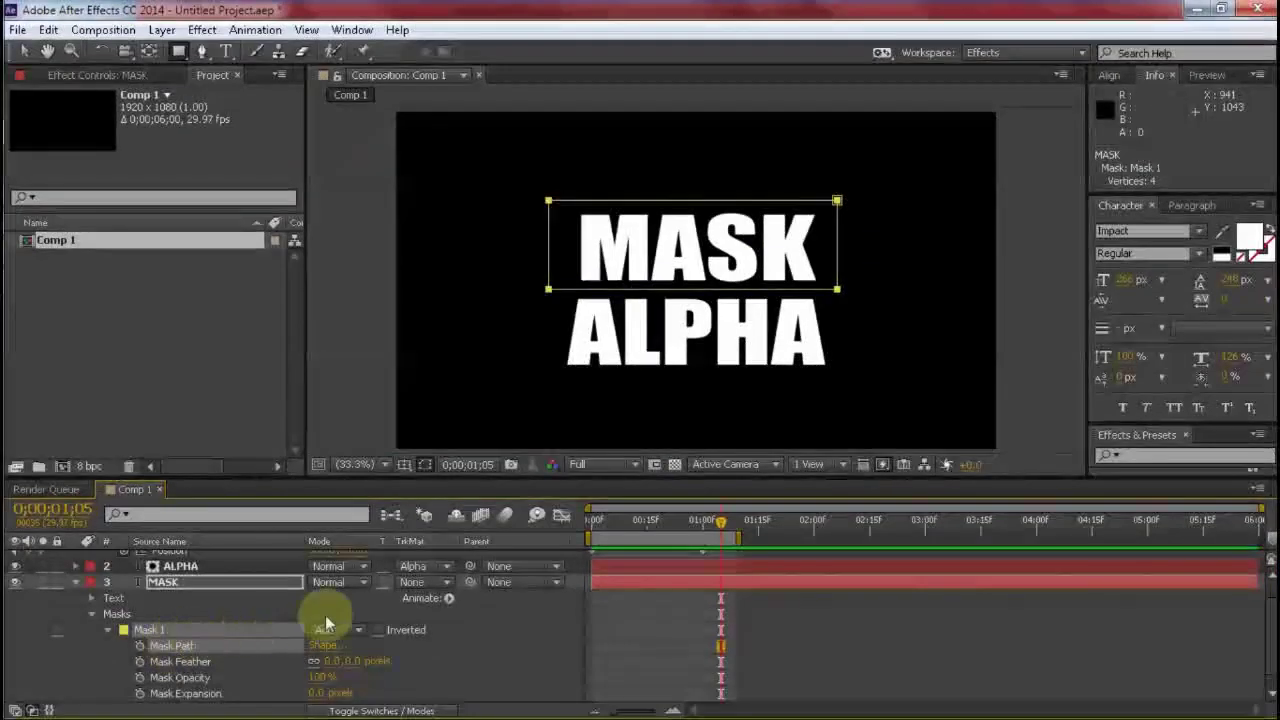
drag(463, 621, 558, 593)
drag(385, 592, 455, 665)
click(455, 667)
click(200, 646)
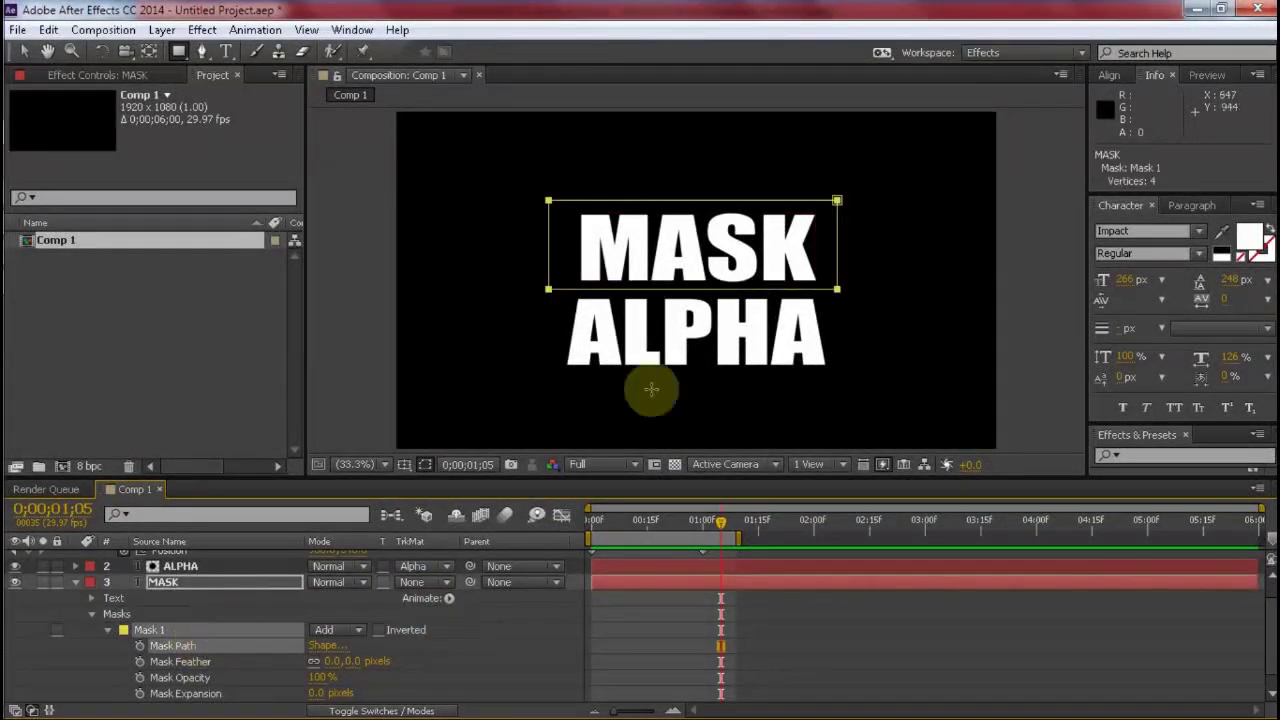
drag(704, 524, 702, 525)
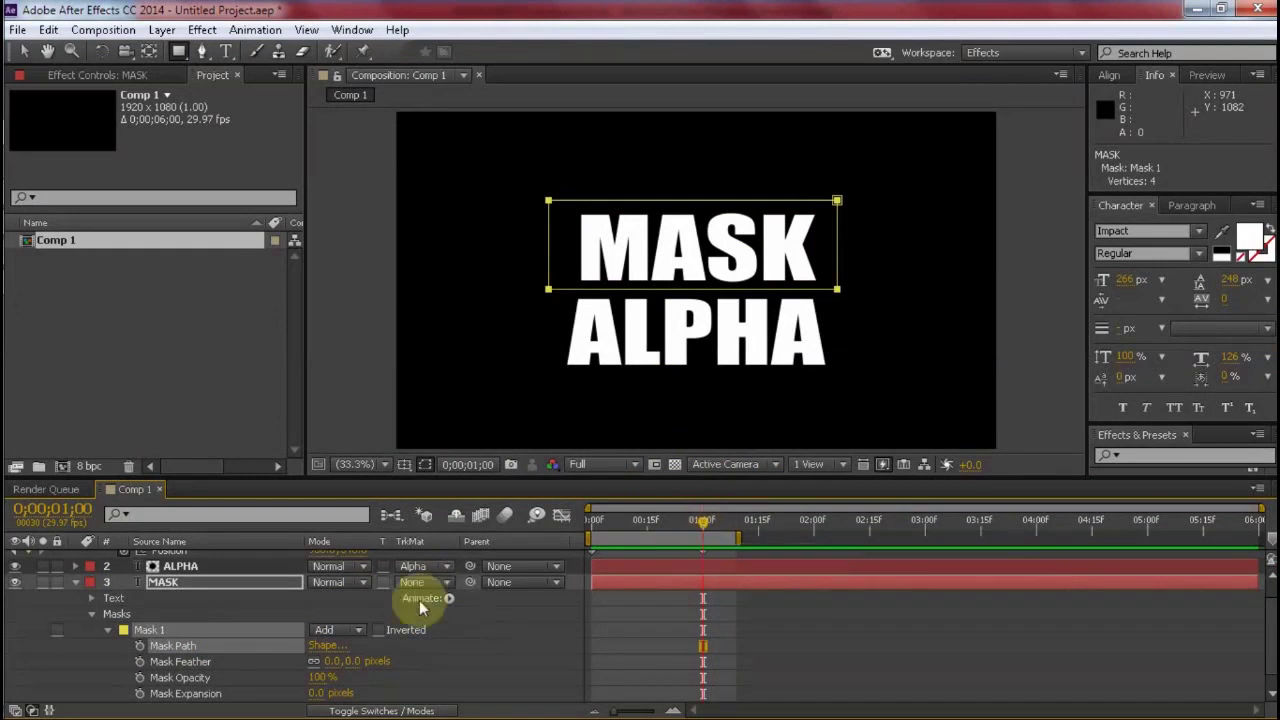
click(140, 647)
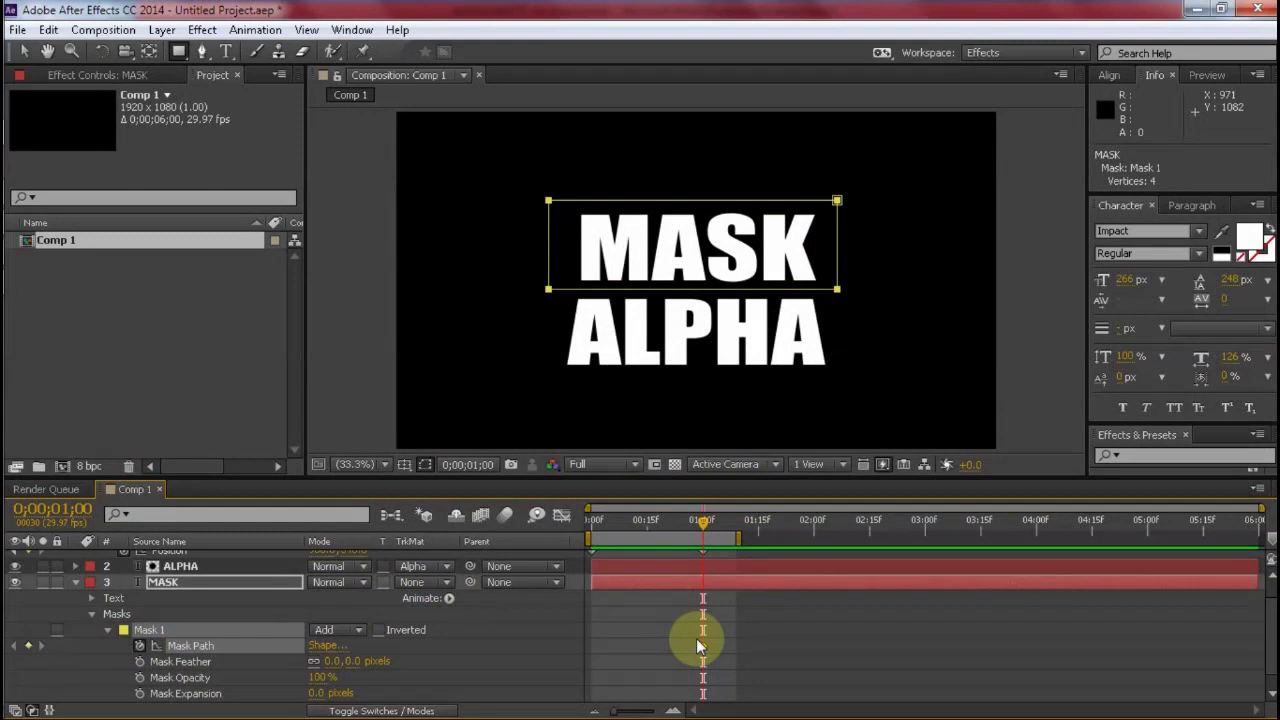
- At 0 seconds, shift Mask 1 horizontally so it sits just left of the word MASK, and preview the animation
click(594, 525)
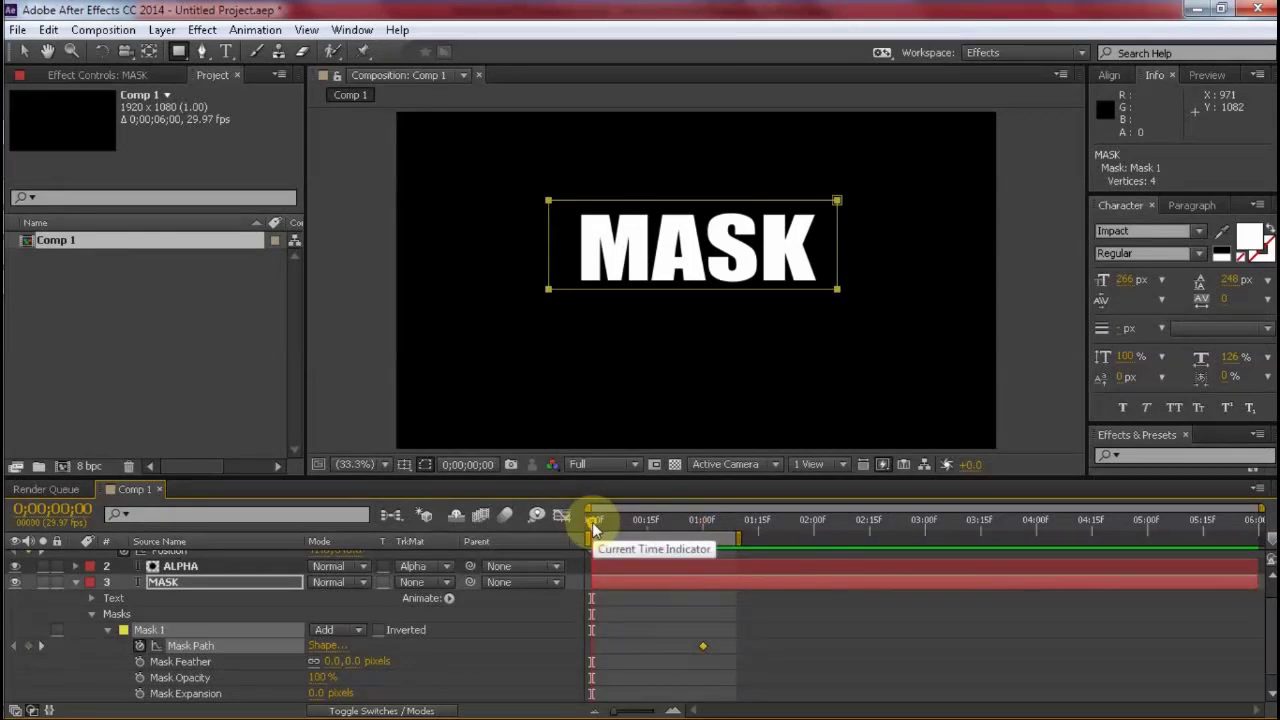
key(v)
drag(842, 266, 546, 287)
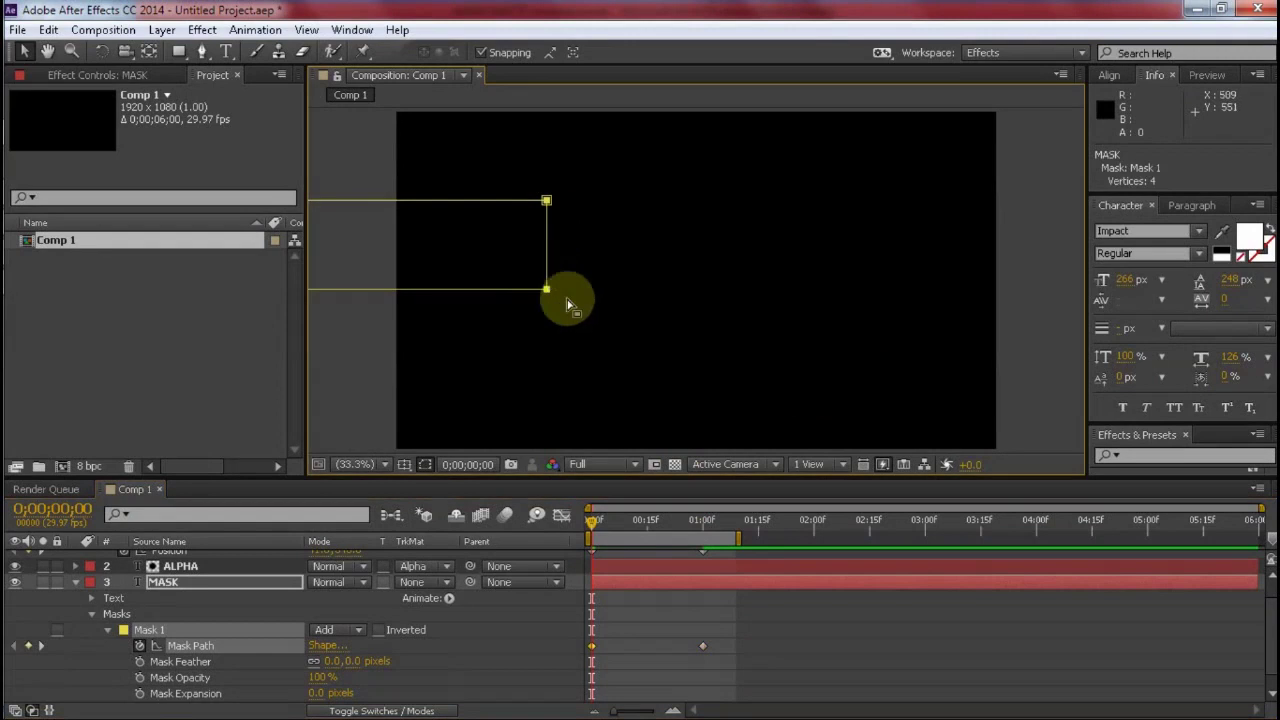
click(528, 631)
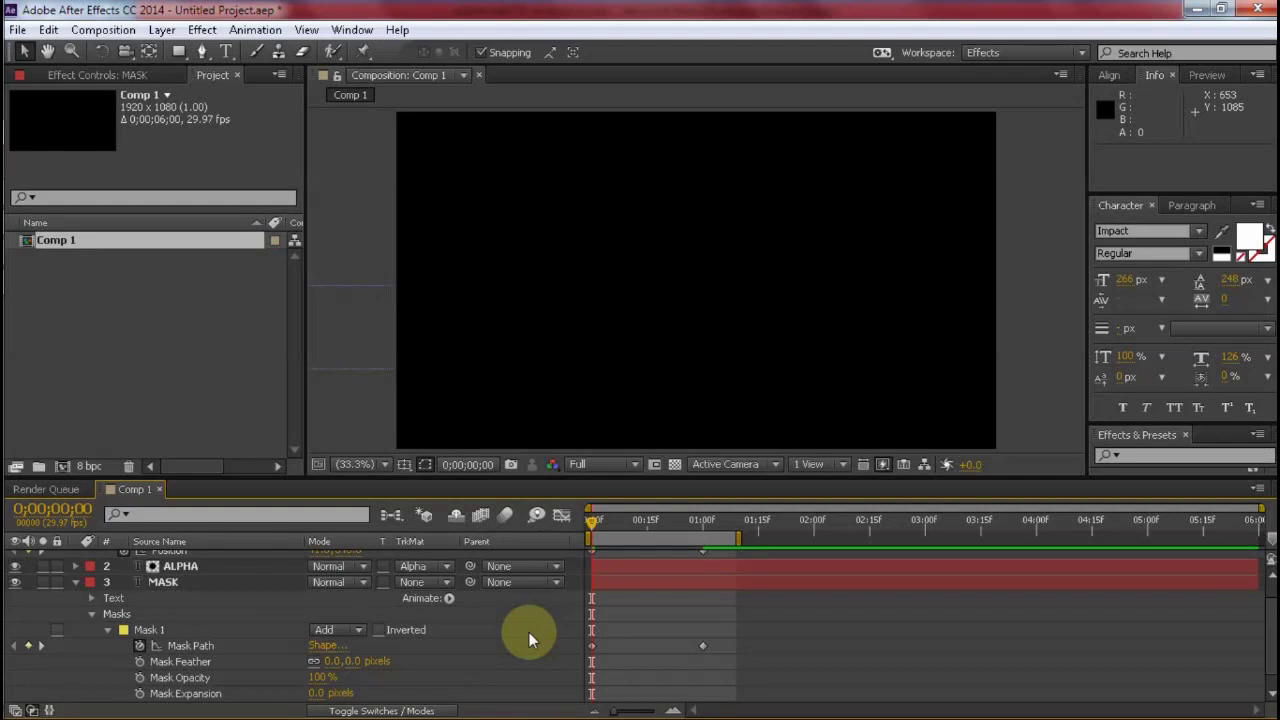
key(space)
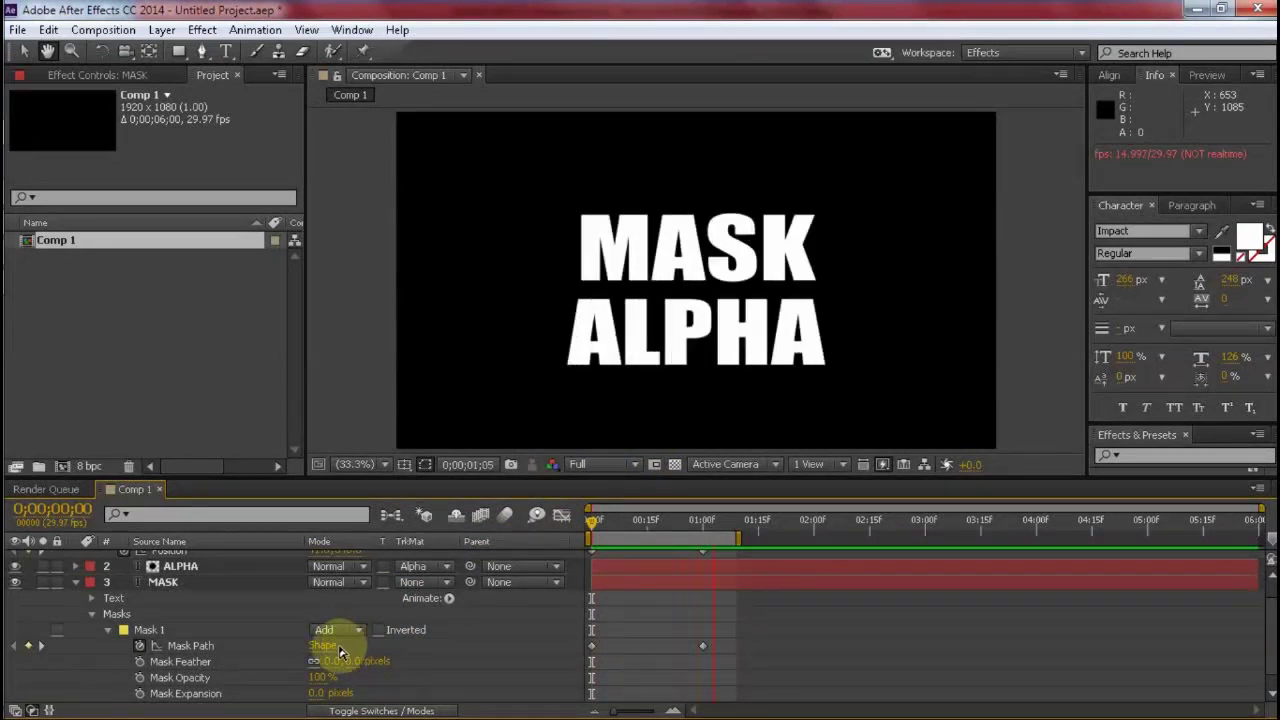
- Collapse the MASK layer and Shape Layer 1 properties and play back both text reveals
click(74, 588)
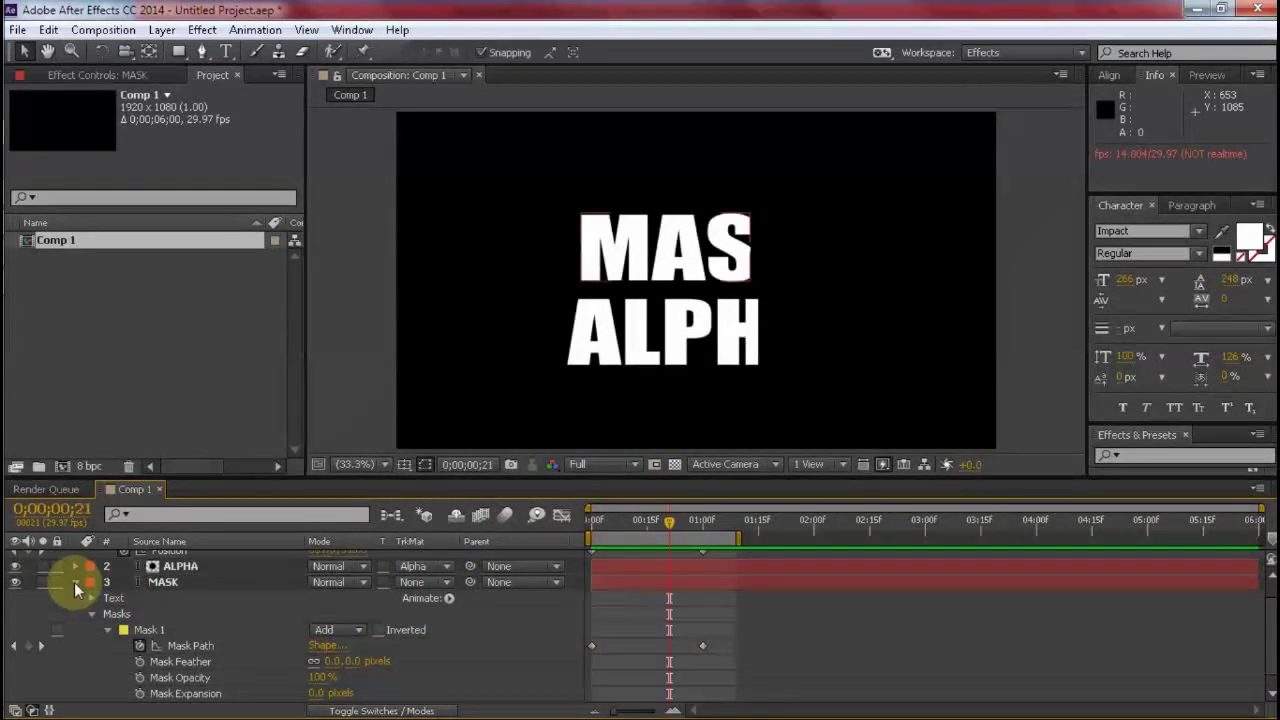
click(75, 583)
click(75, 558)
click(378, 688)
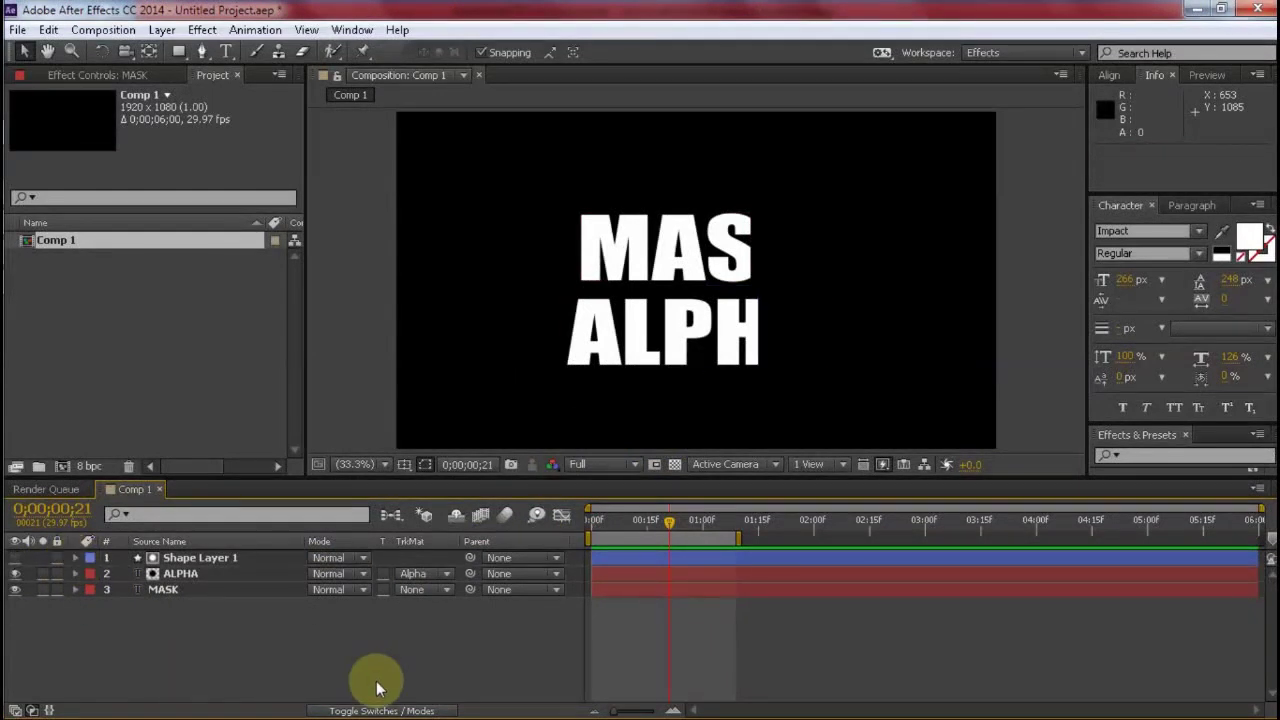
key(space)
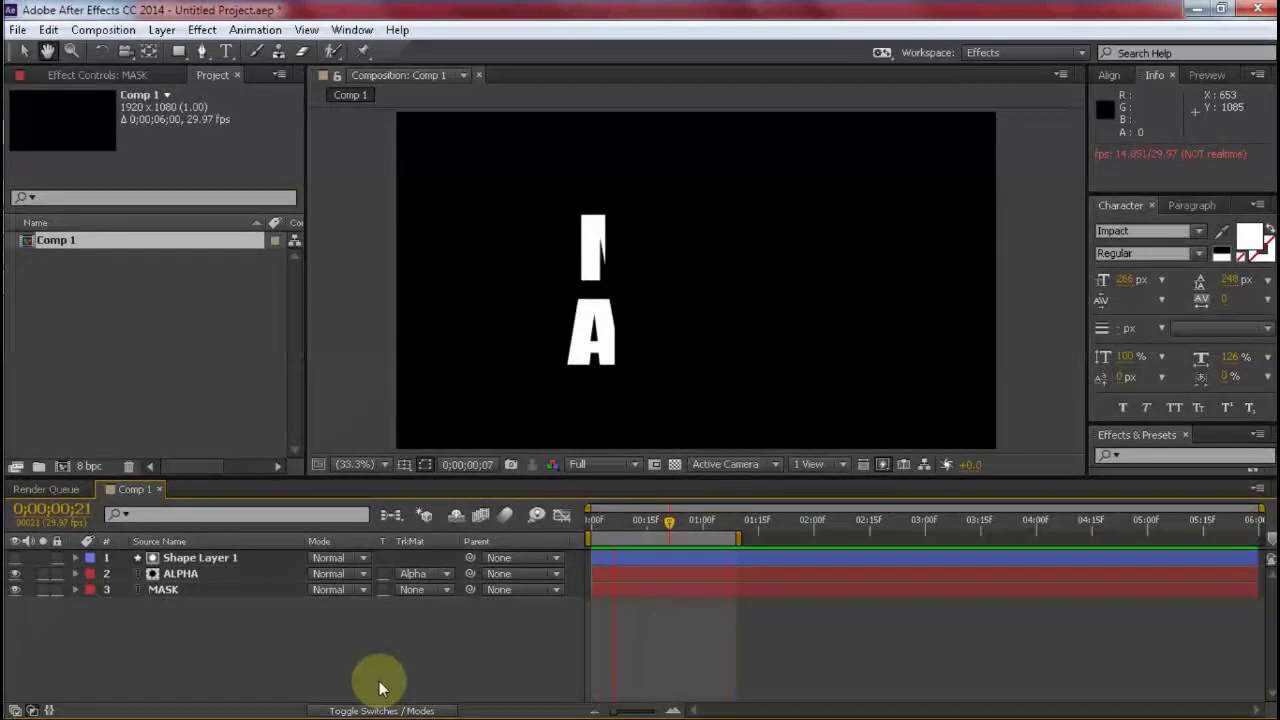
key(space)
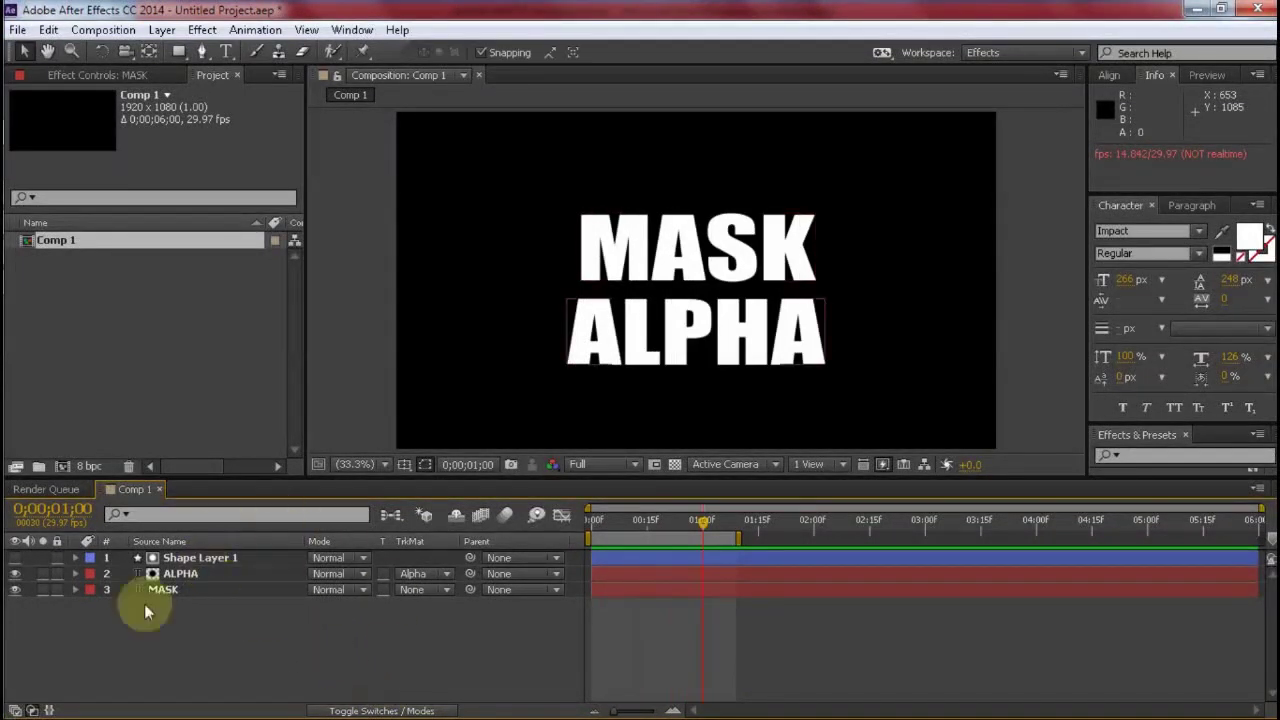
- Duplicate all three layers and move the MASK 2 copy directly below ALPHA 2, grouping the copies above the originals
click(251, 589)
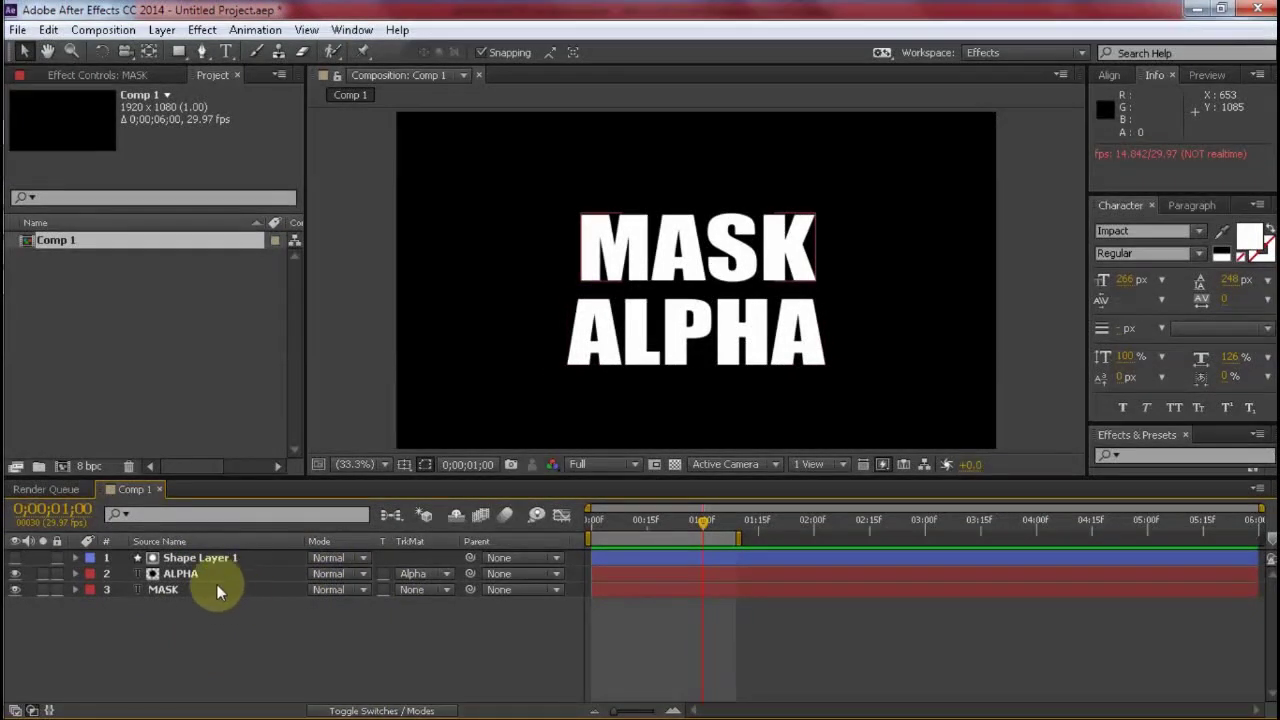
click(253, 620)
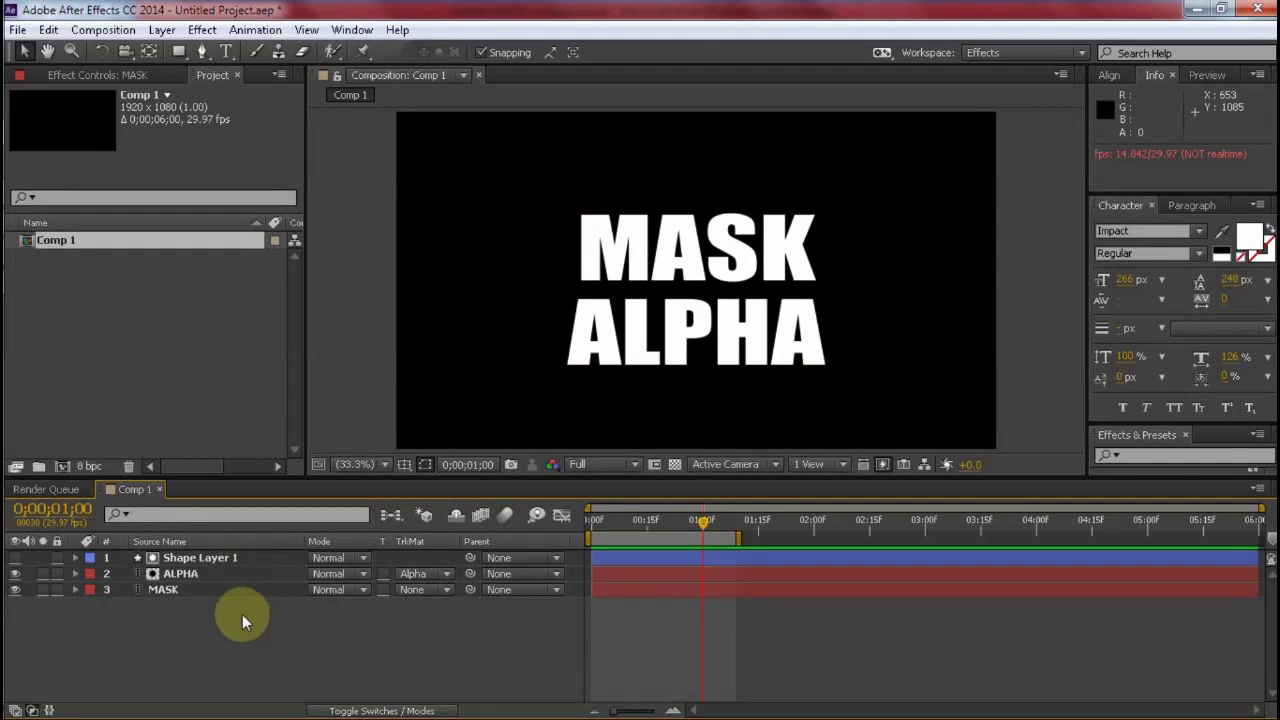
key(ctrl+a)
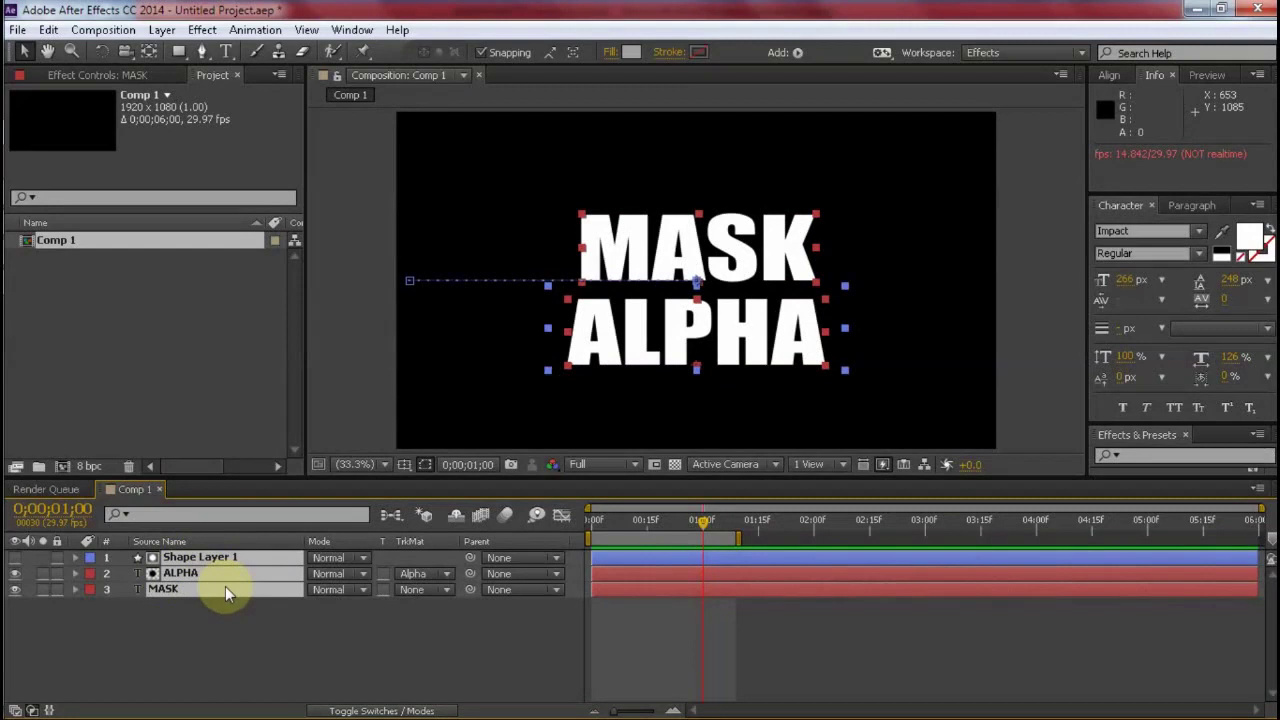
ctrl+click(225, 586)
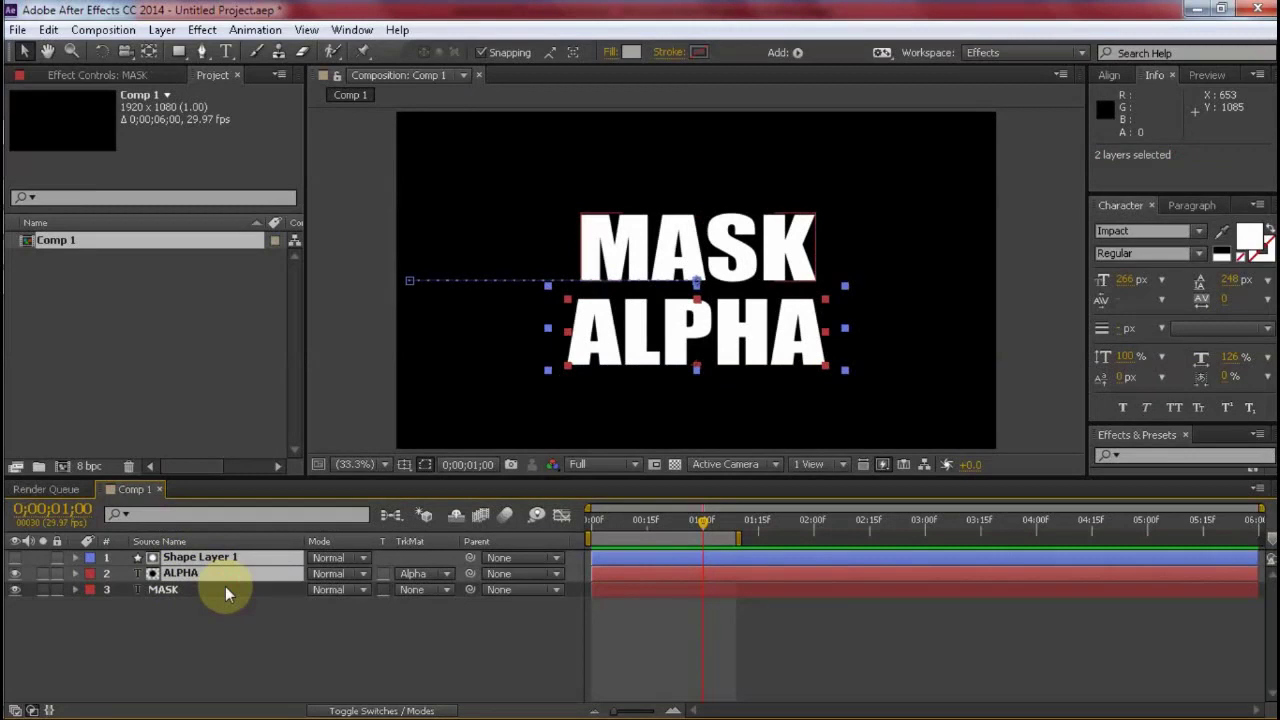
ctrl+click(225, 586)
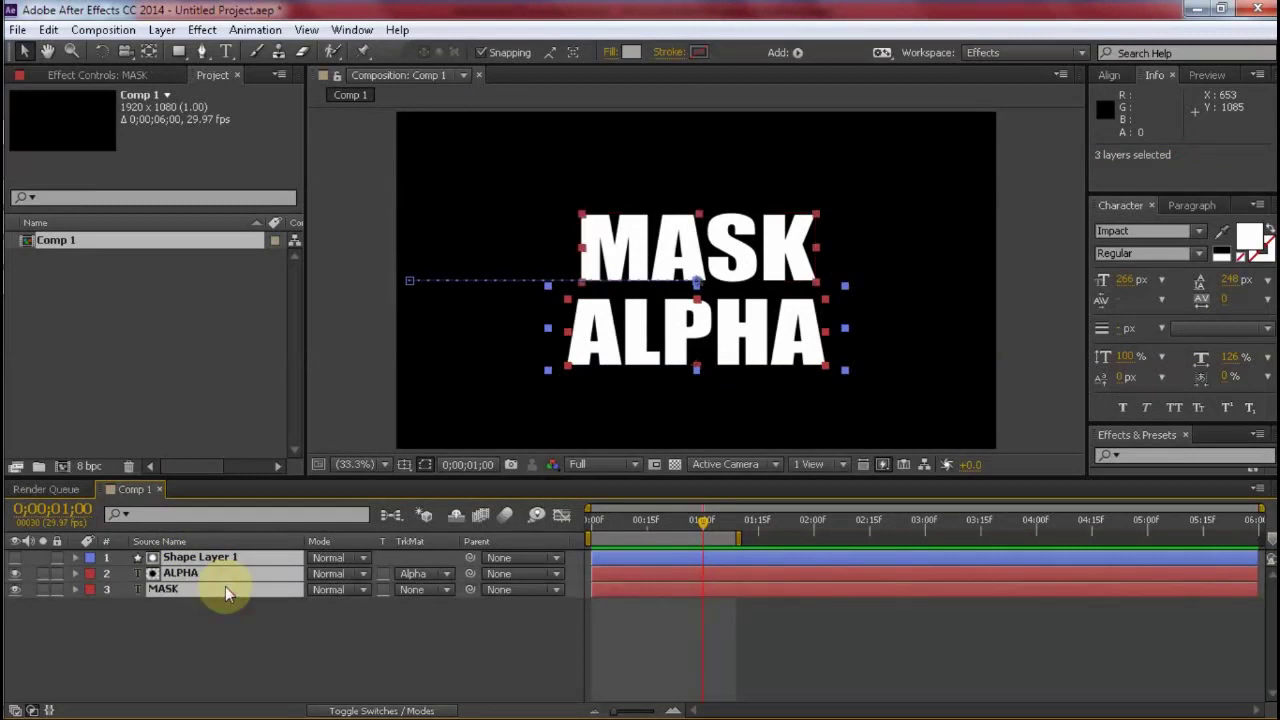
key(ctrl+d)
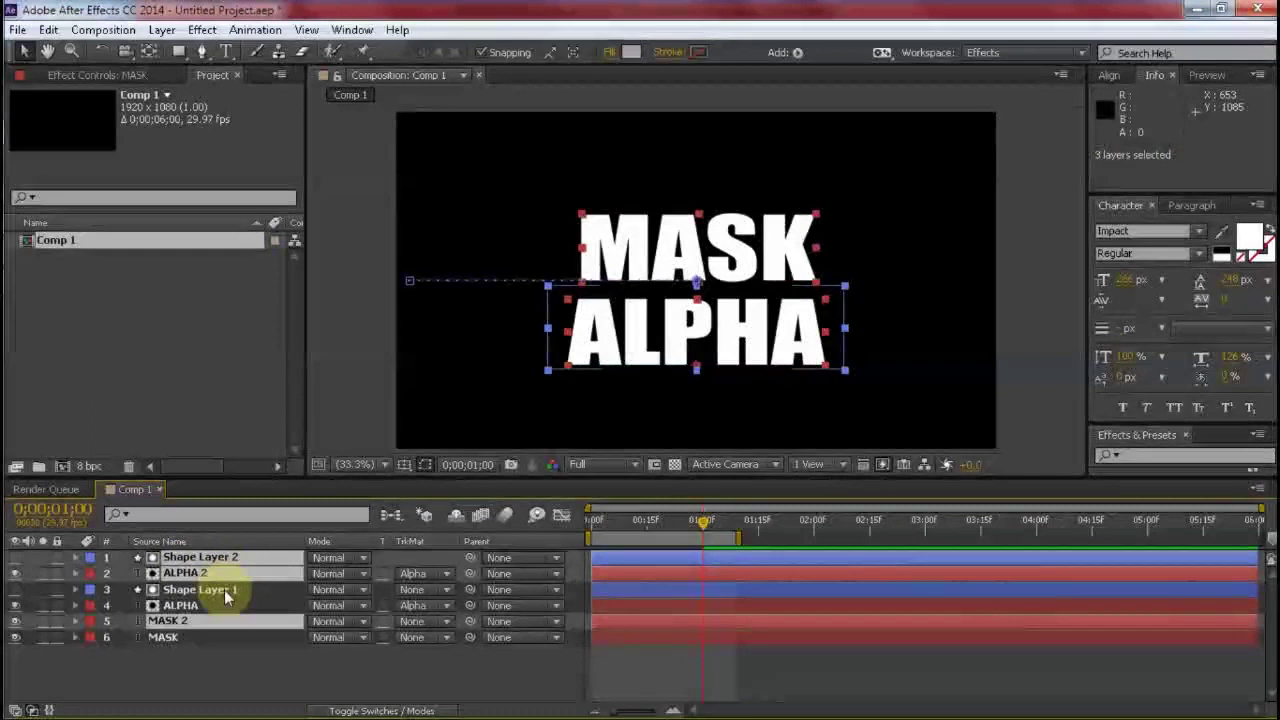
drag(225, 621, 223, 585)
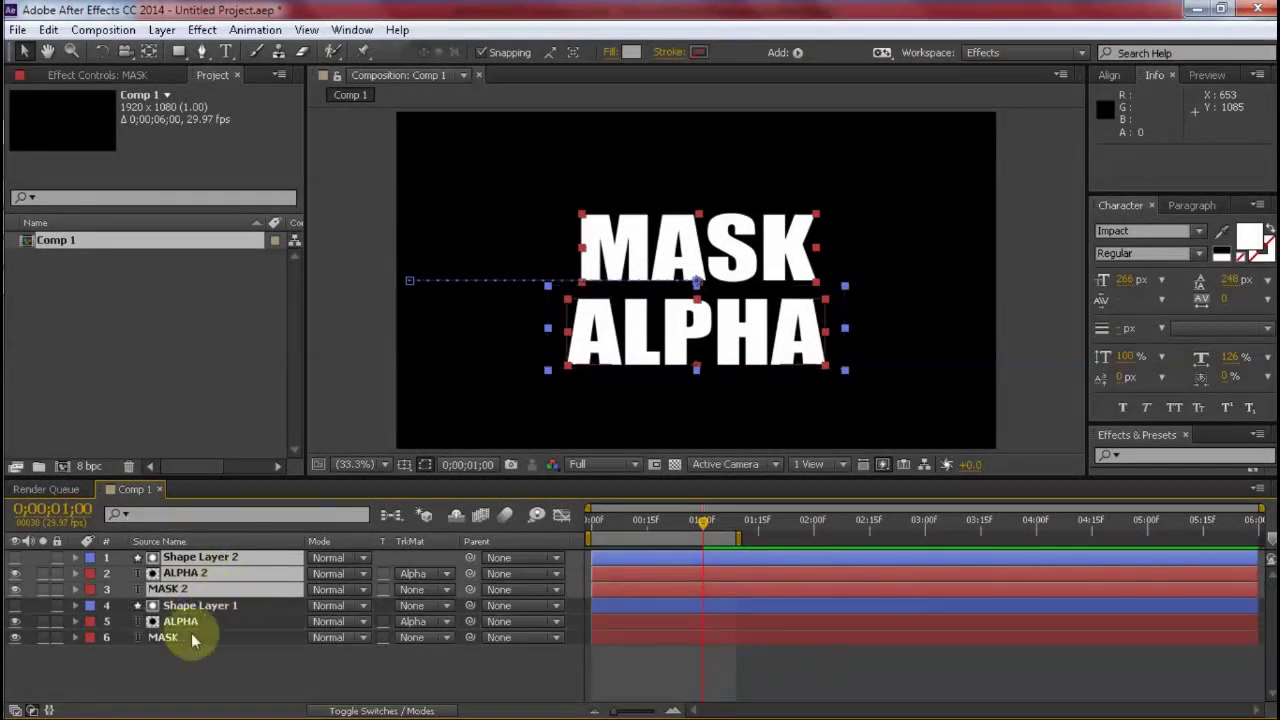
- Pre-compose the three duplicated layers as Pre-comp 1, moving all attributes into it, and hide the resulting layer
right_click(263, 571)
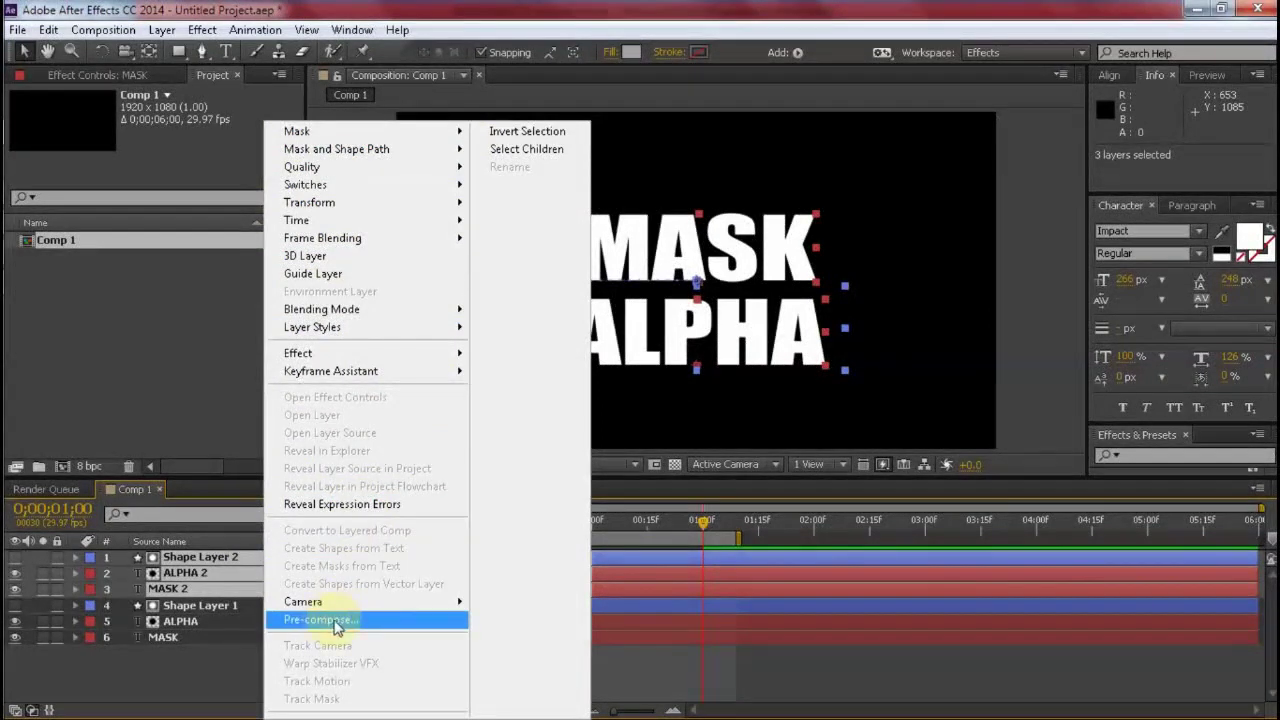
click(330, 621)
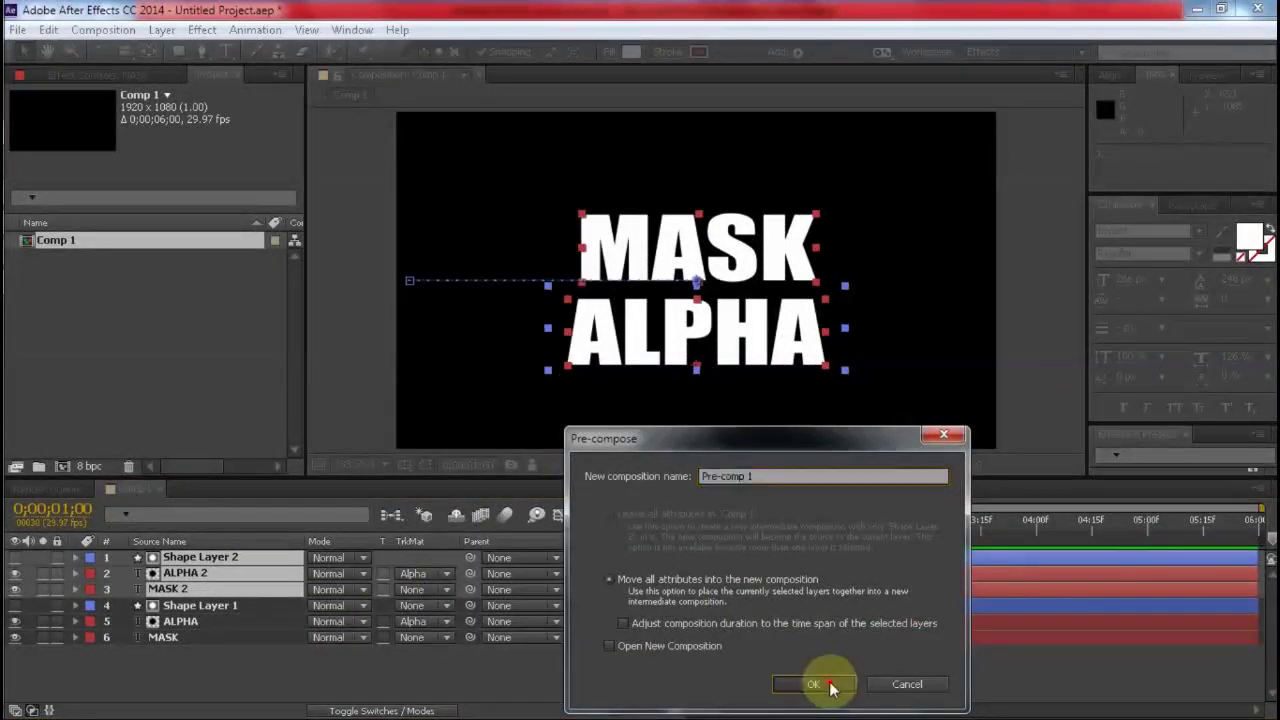
click(830, 684)
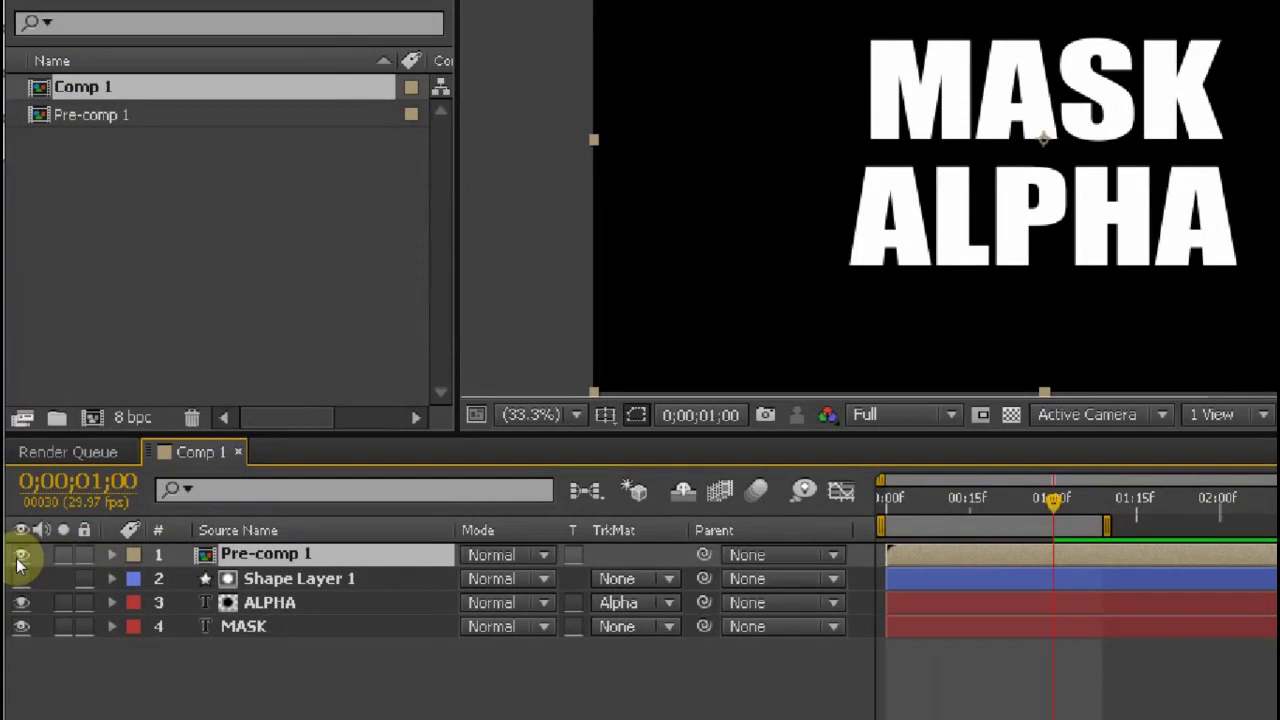
click(21, 555)
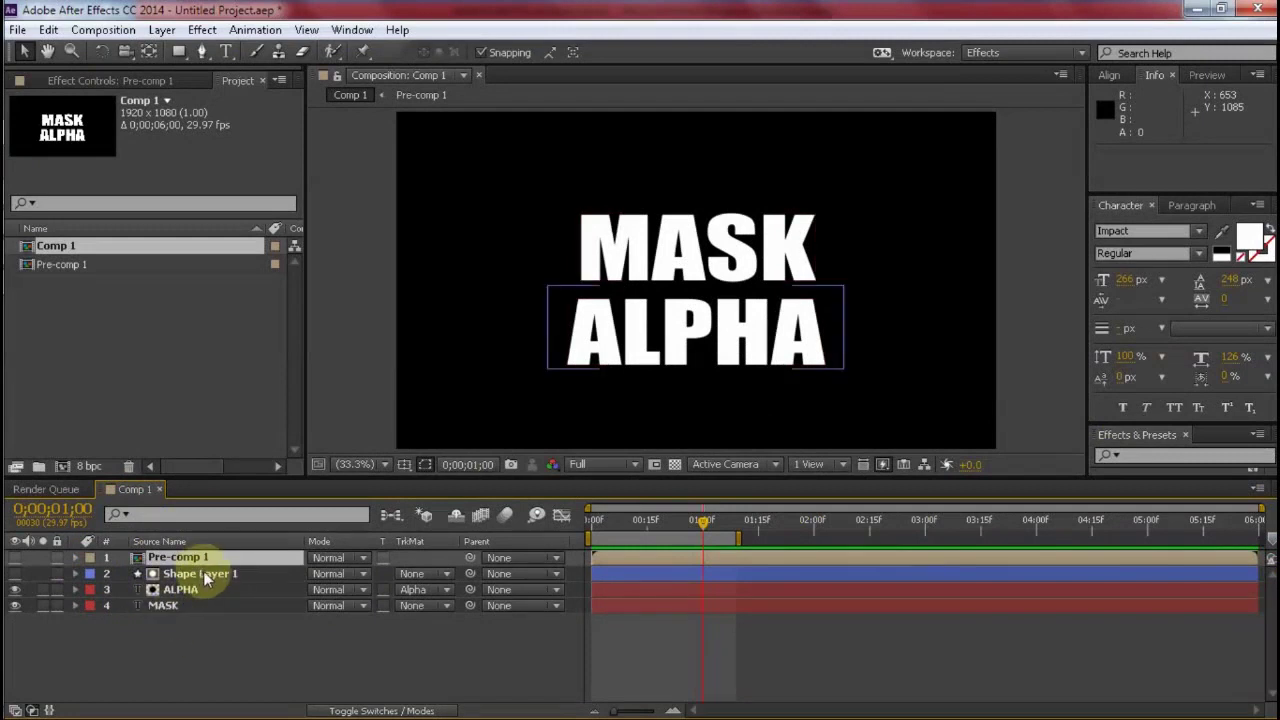
- Remove the Position keyframes from Shape Layer 1 and the Mask Path keyframes from the MASK layer at 1 second, and collapse both layers
click(203, 571)
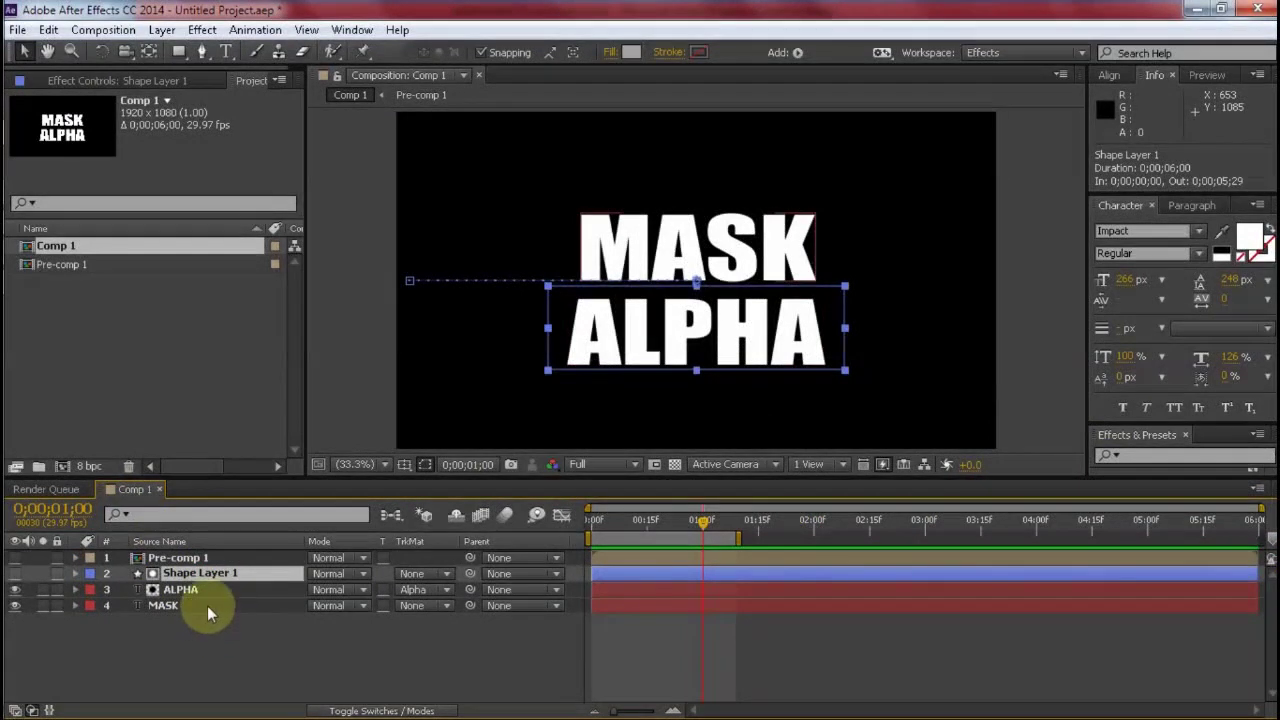
shift+click(207, 606)
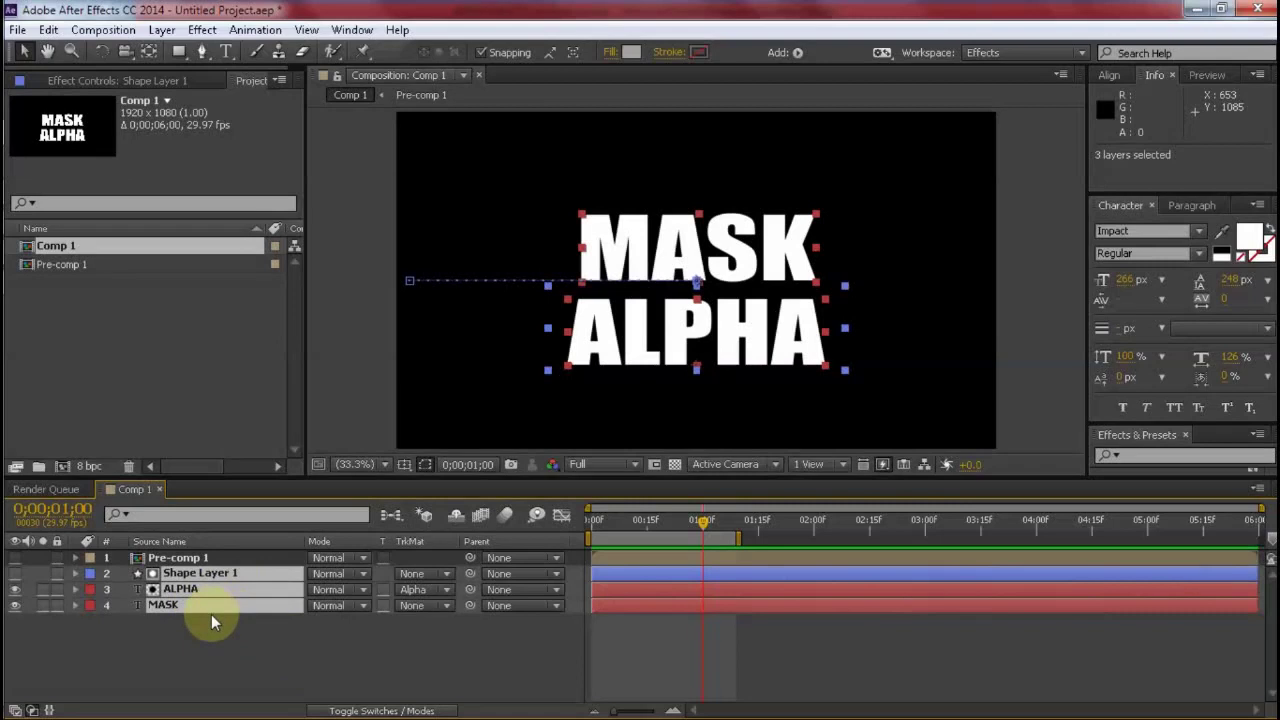
key(u)
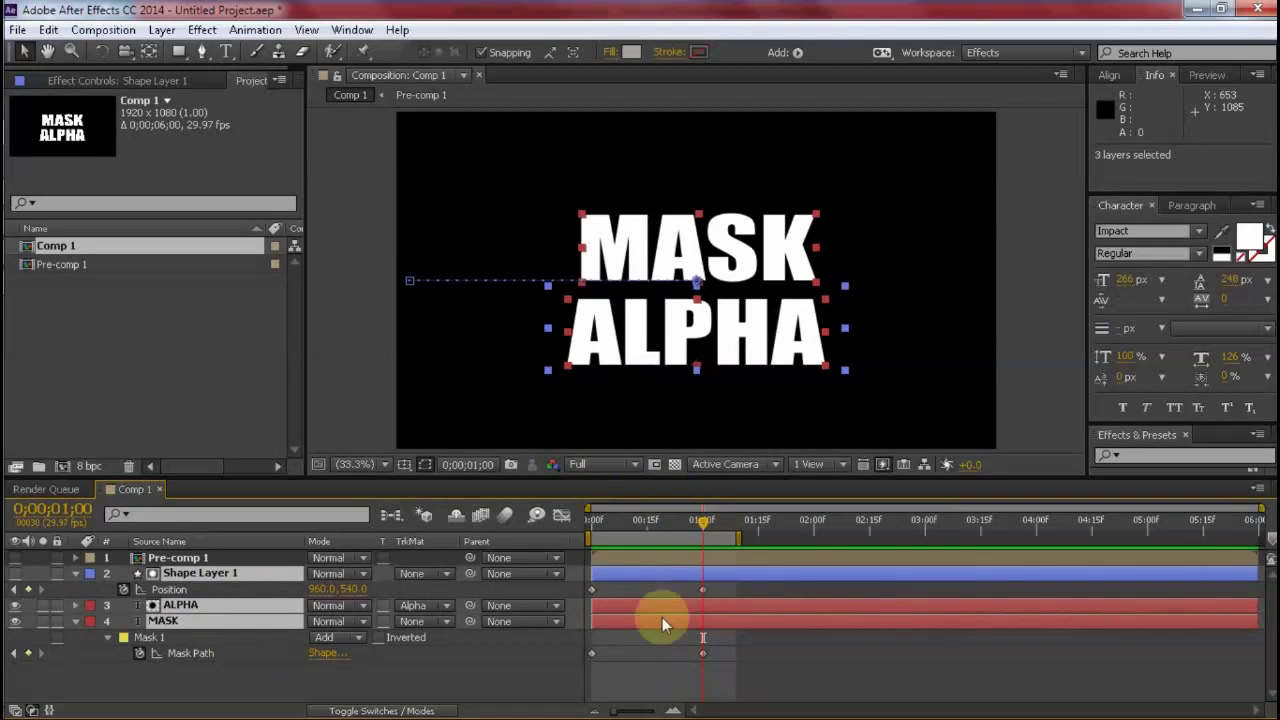
mouse_move(703, 526)
mouse_down()
mouse_move(630, 553)
mouse_move(703, 527)
mouse_up()
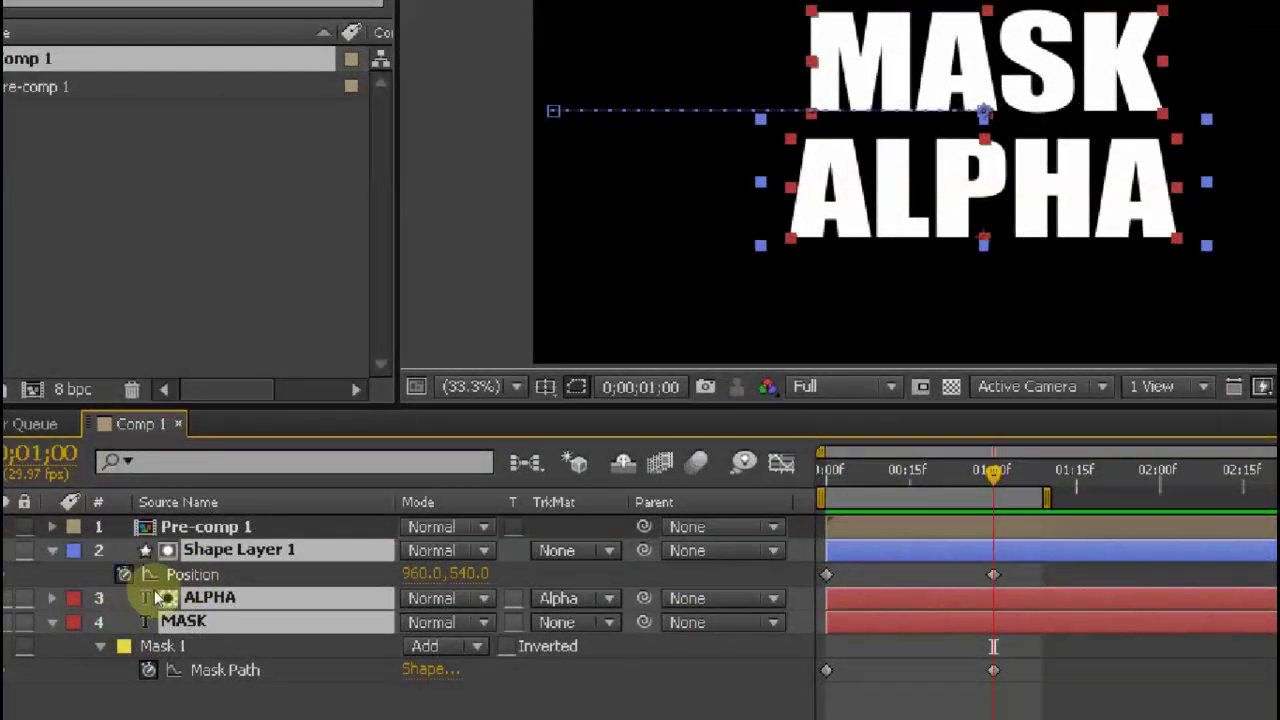
click(123, 578)
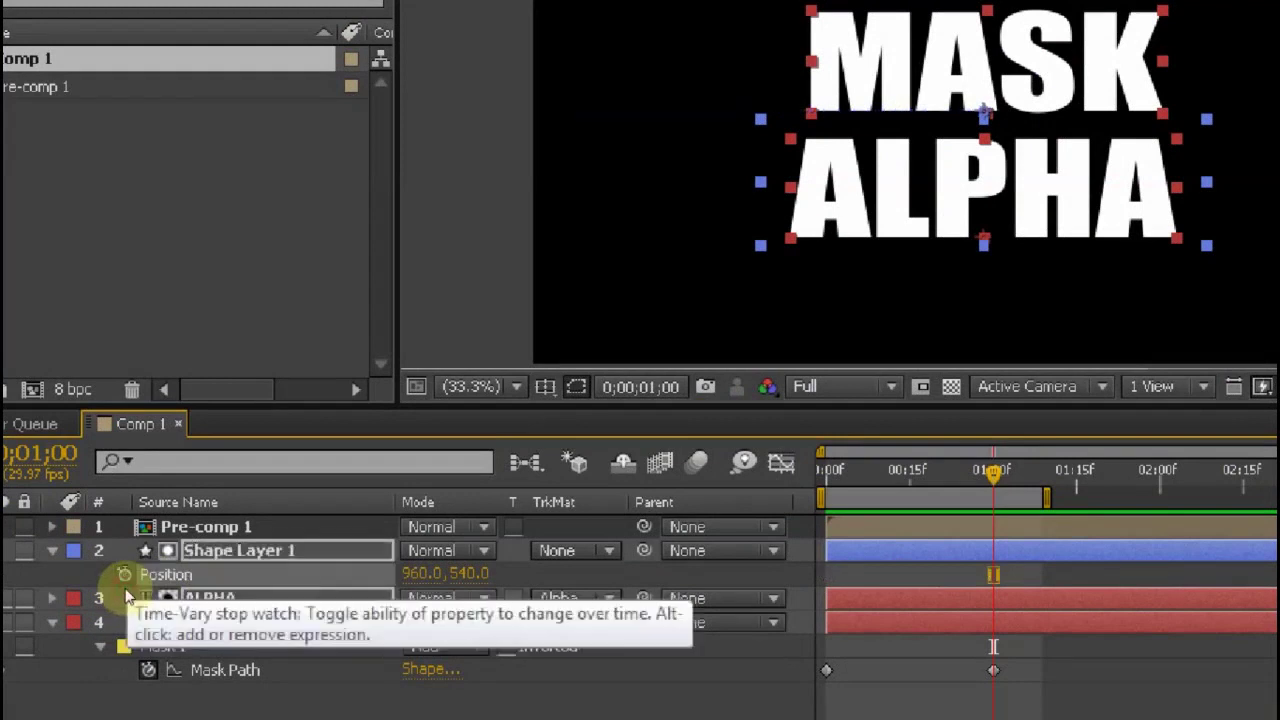
click(148, 666)
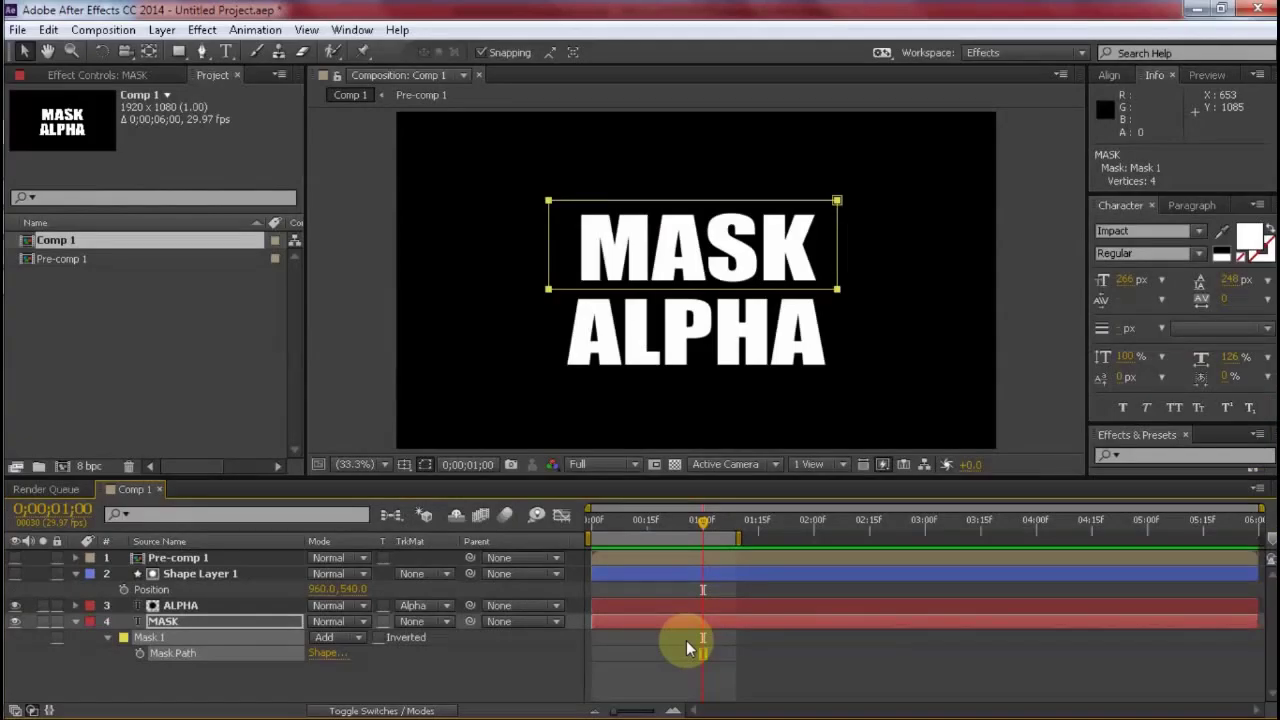
click(452, 690)
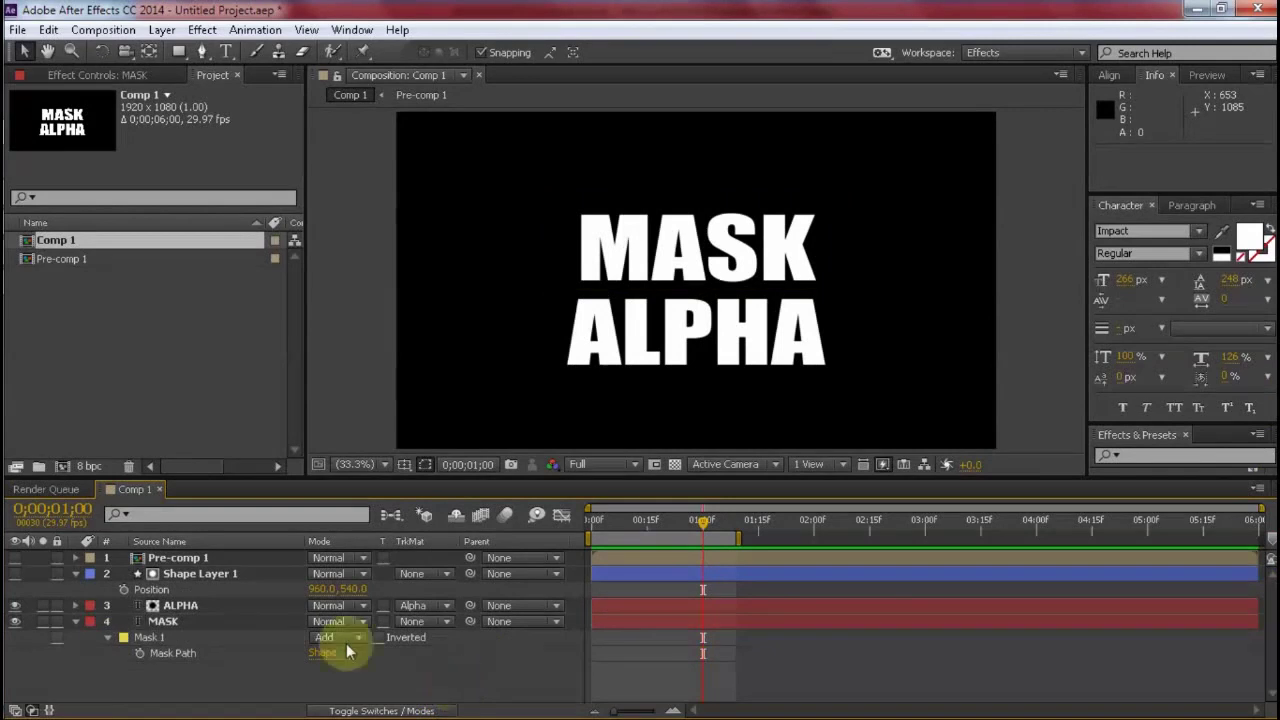
click(76, 622)
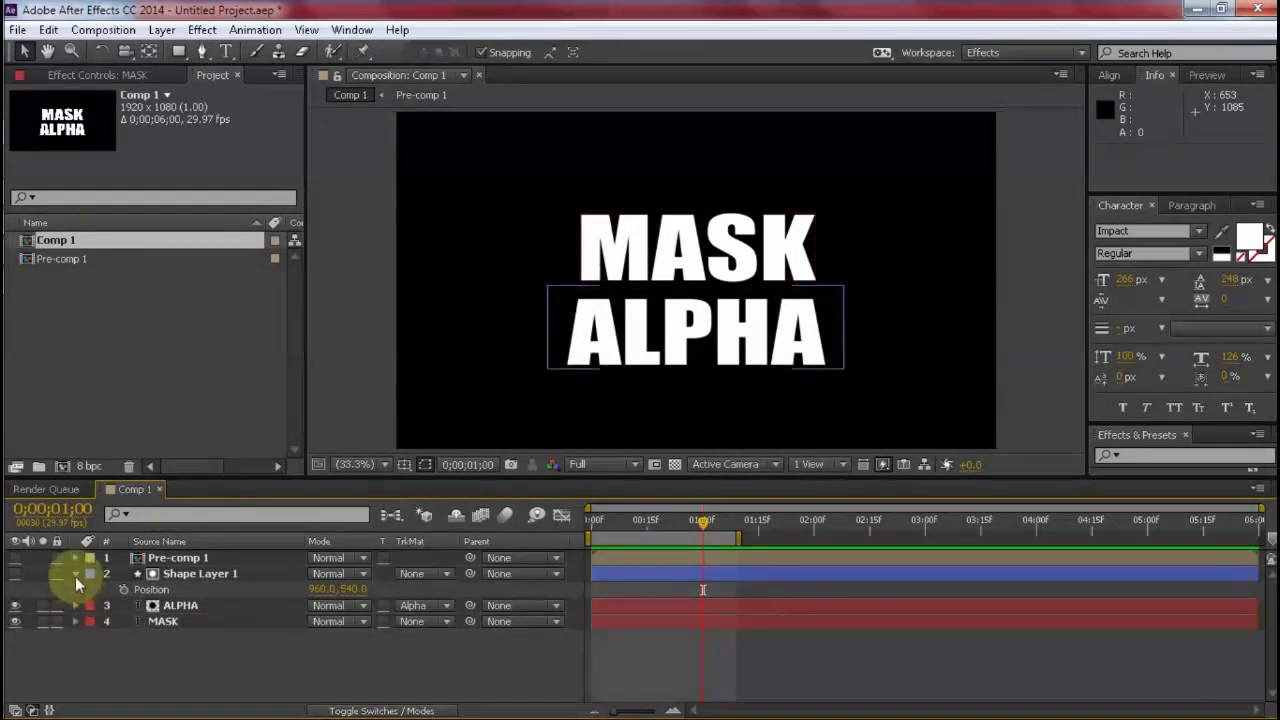
click(75, 573)
- Add a Scale keyframe to Shape Layer 1 at 1 second and move its anchor point to the midpoint of the shape's left edge
click(160, 573)
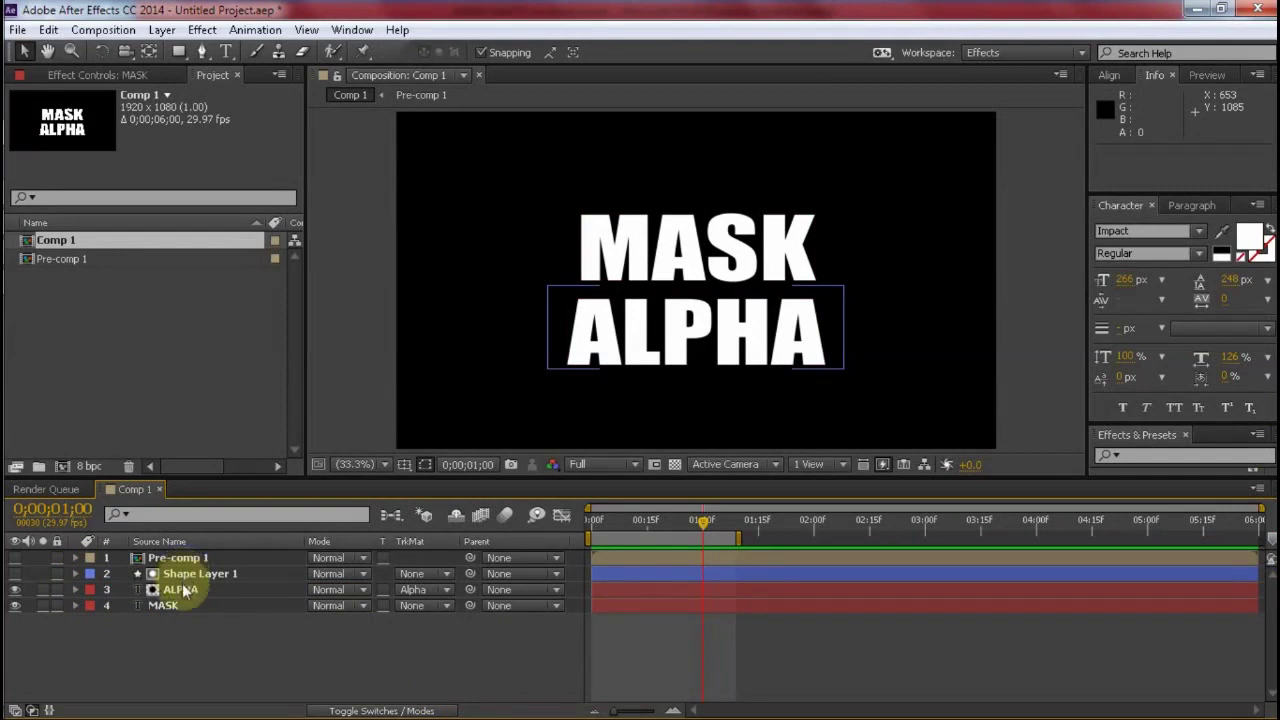
click(181, 591)
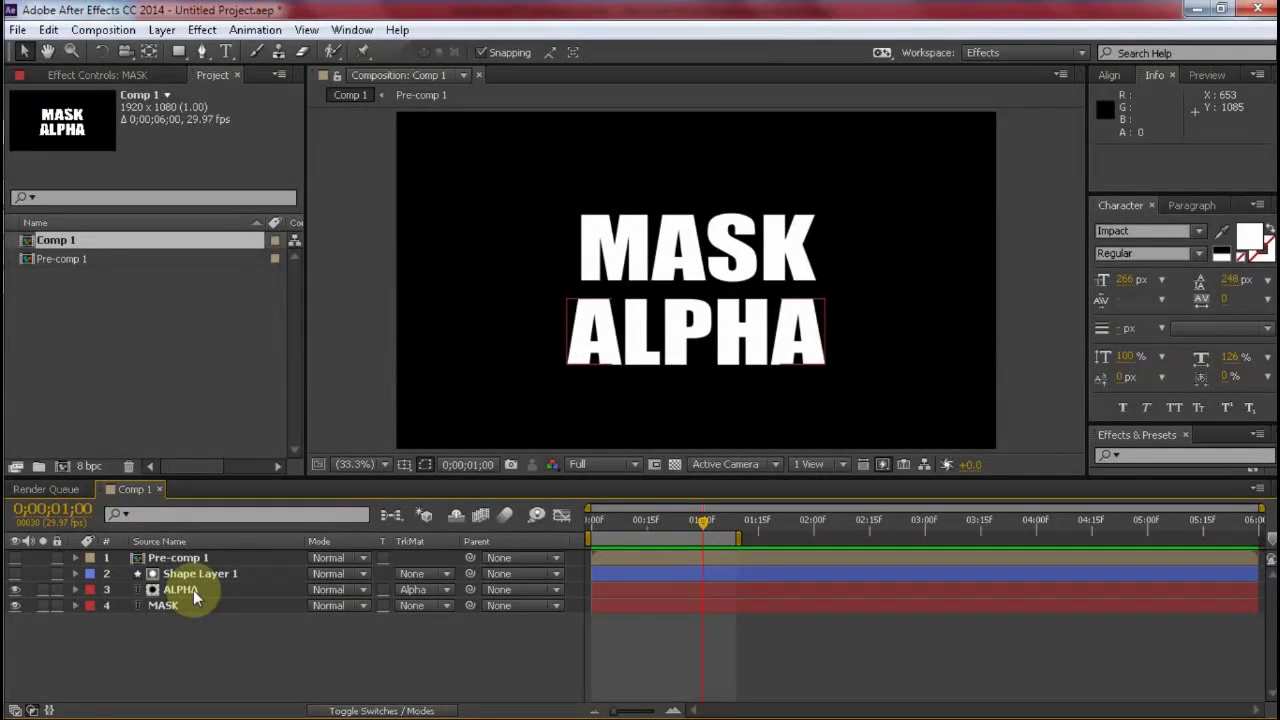
click(180, 573)
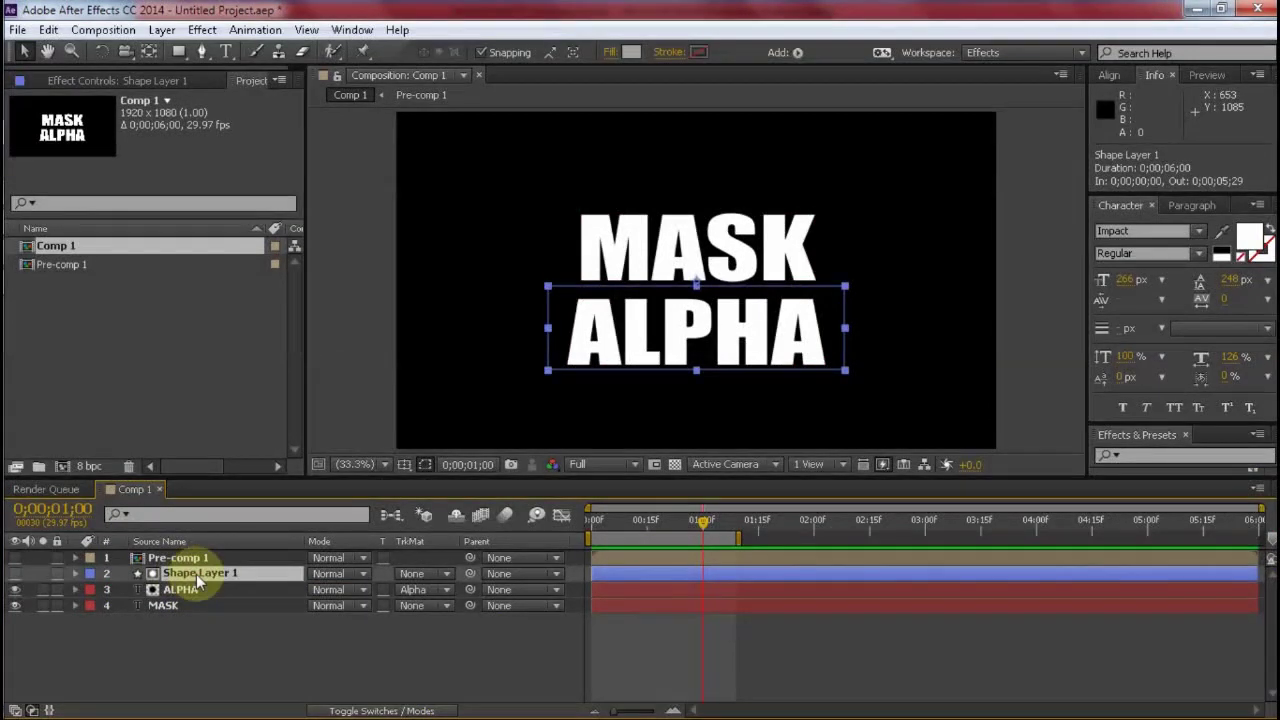
key(s)
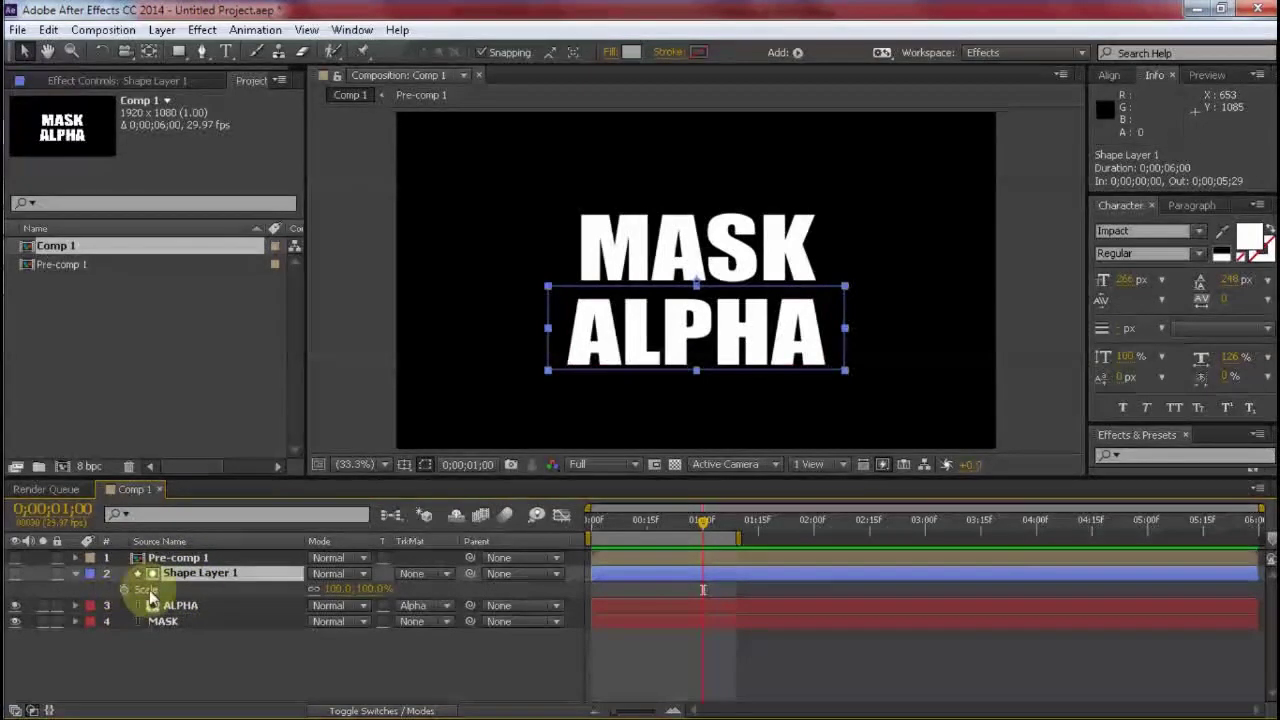
drag(640, 523, 703, 535)
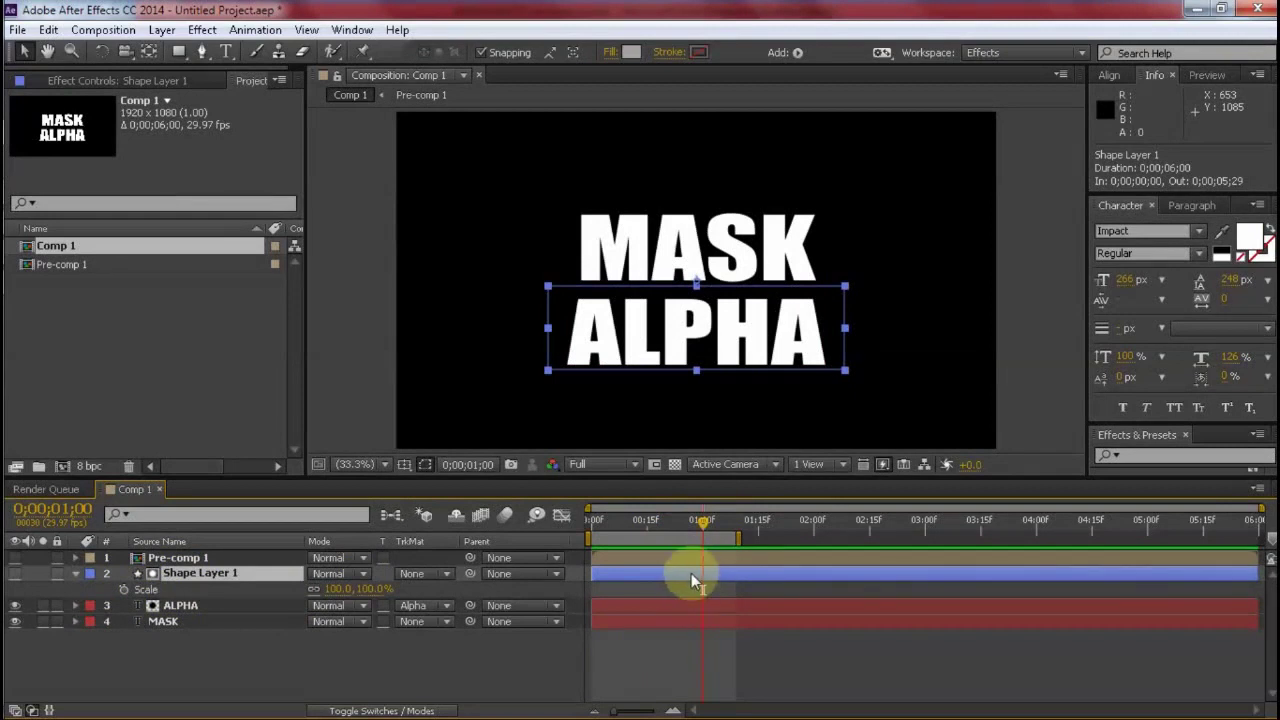
click(123, 590)
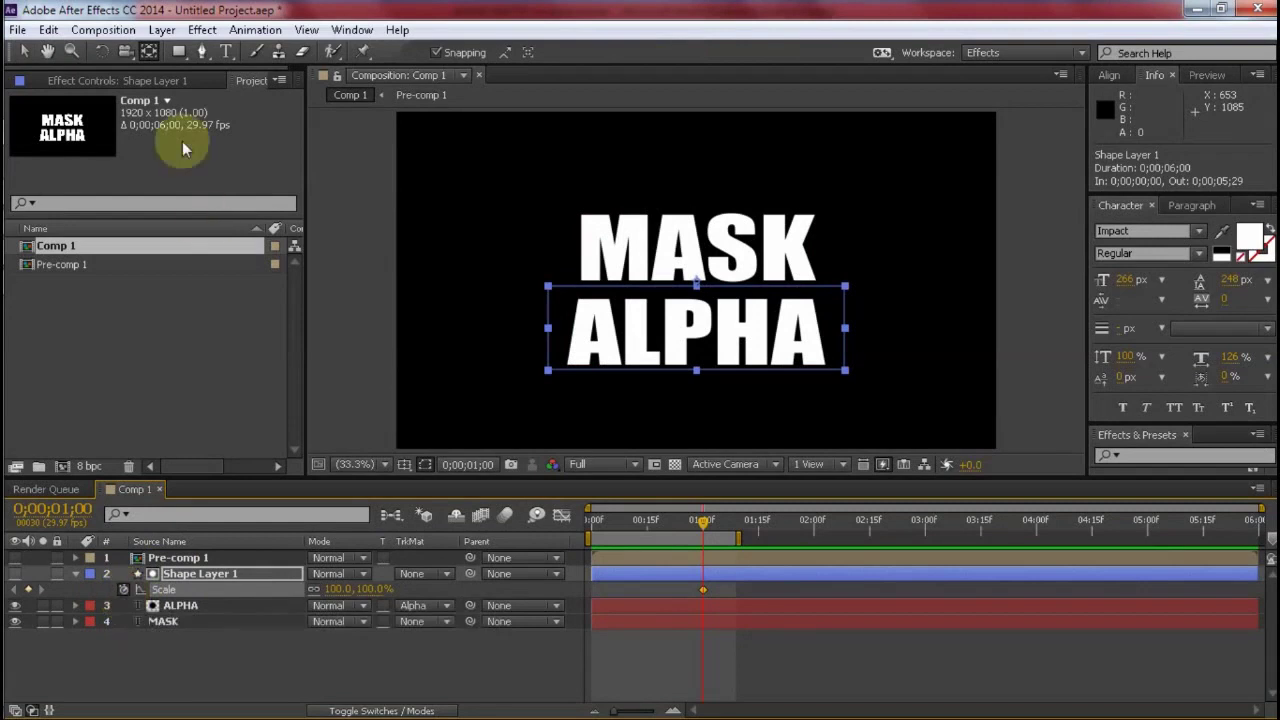
click(148, 52)
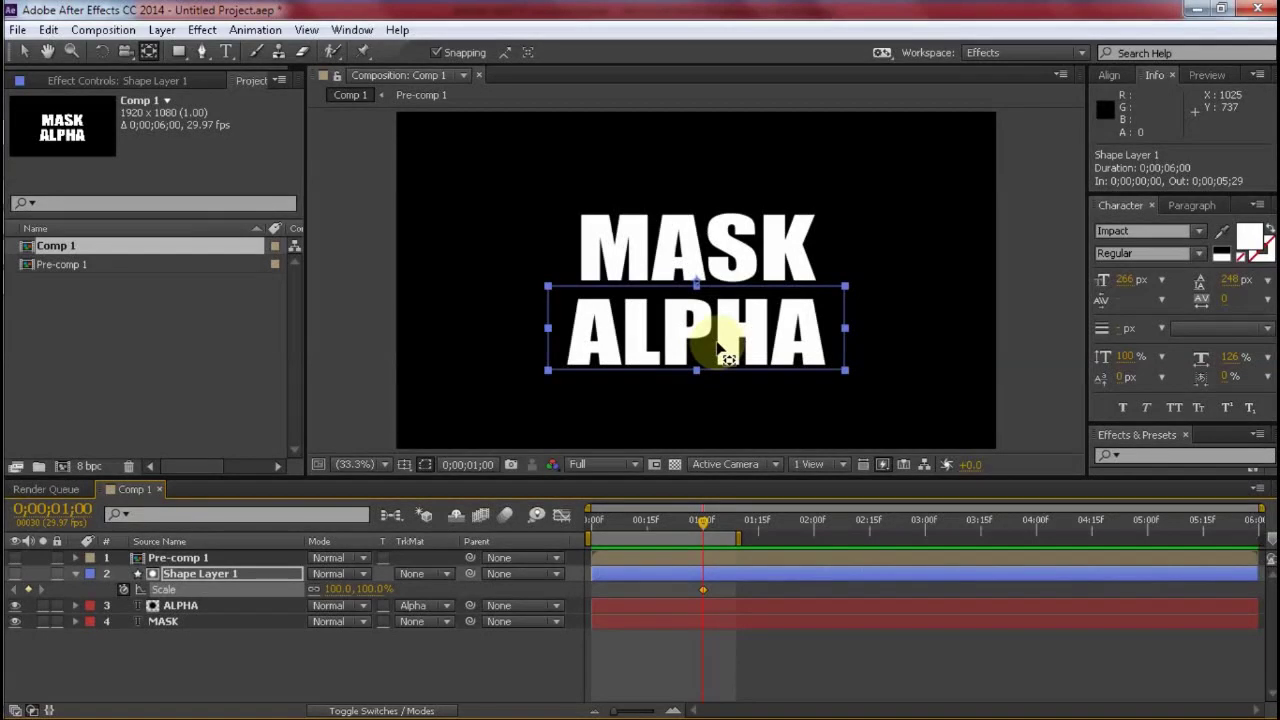
drag(694, 279, 547, 328)
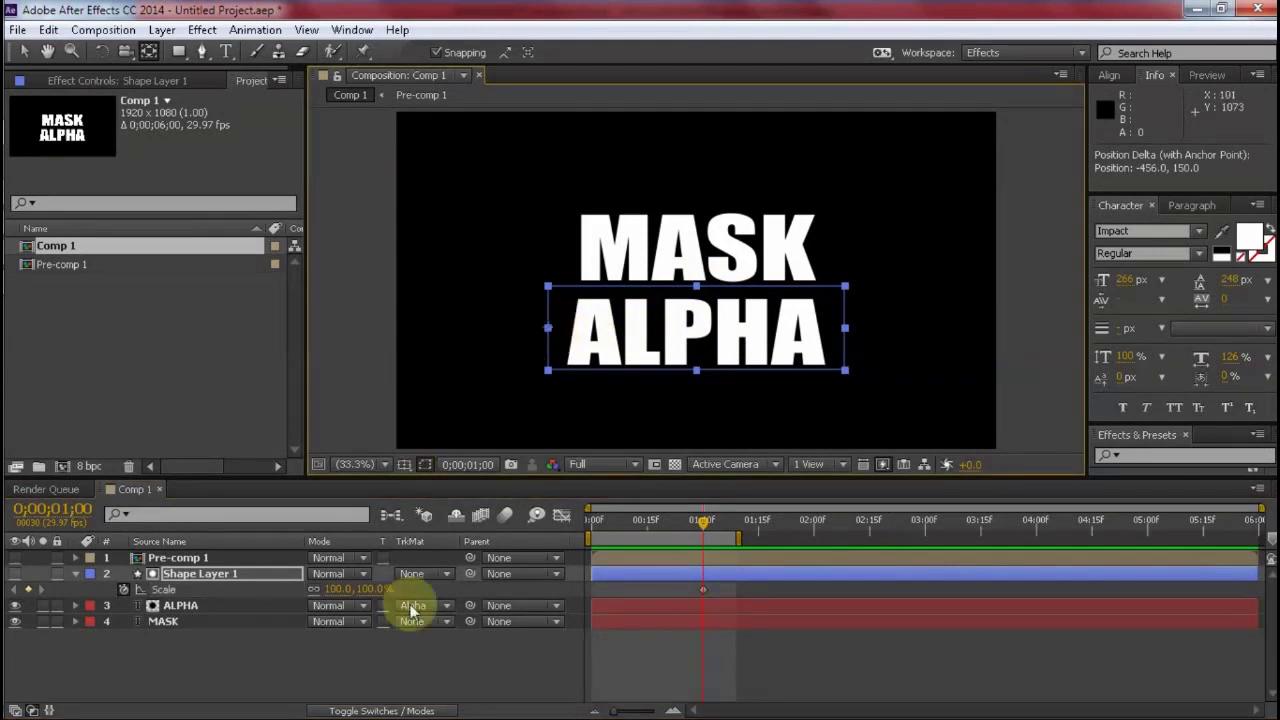
- At 0 seconds, unlink Shape Layer 1's scale proportions and set its horizontal scale to 0%
click(594, 522)
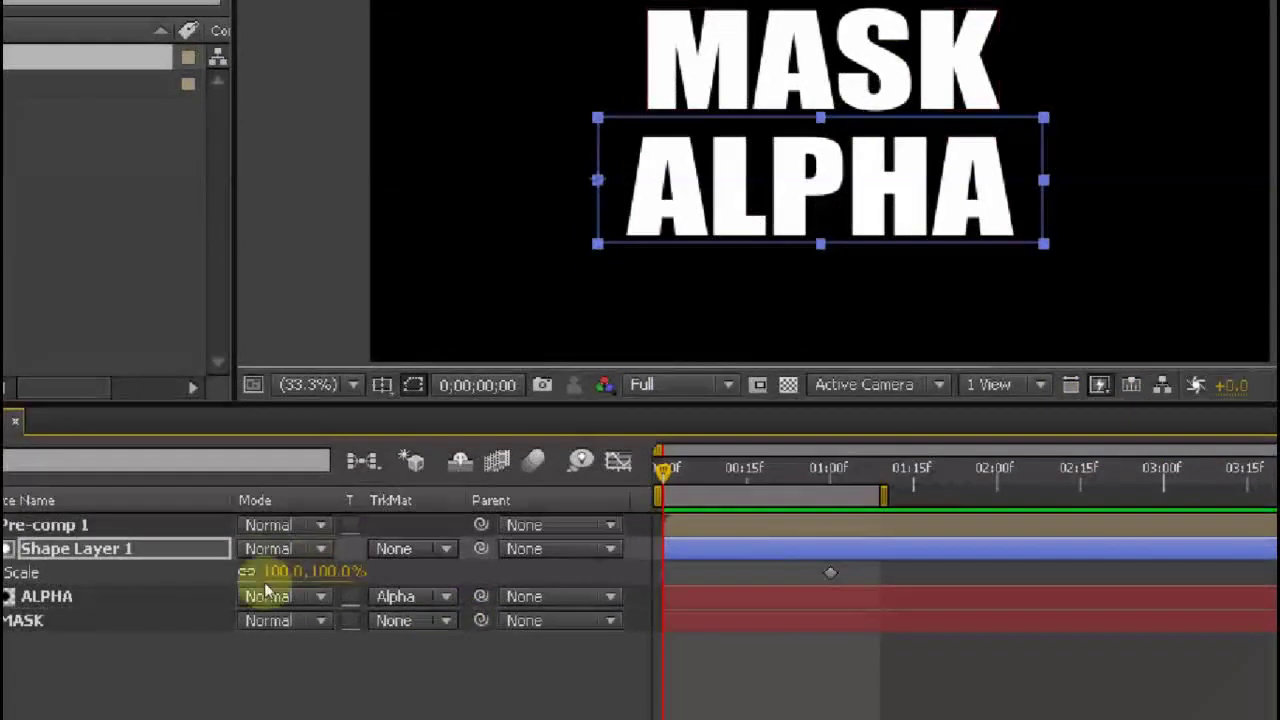
click(246, 573)
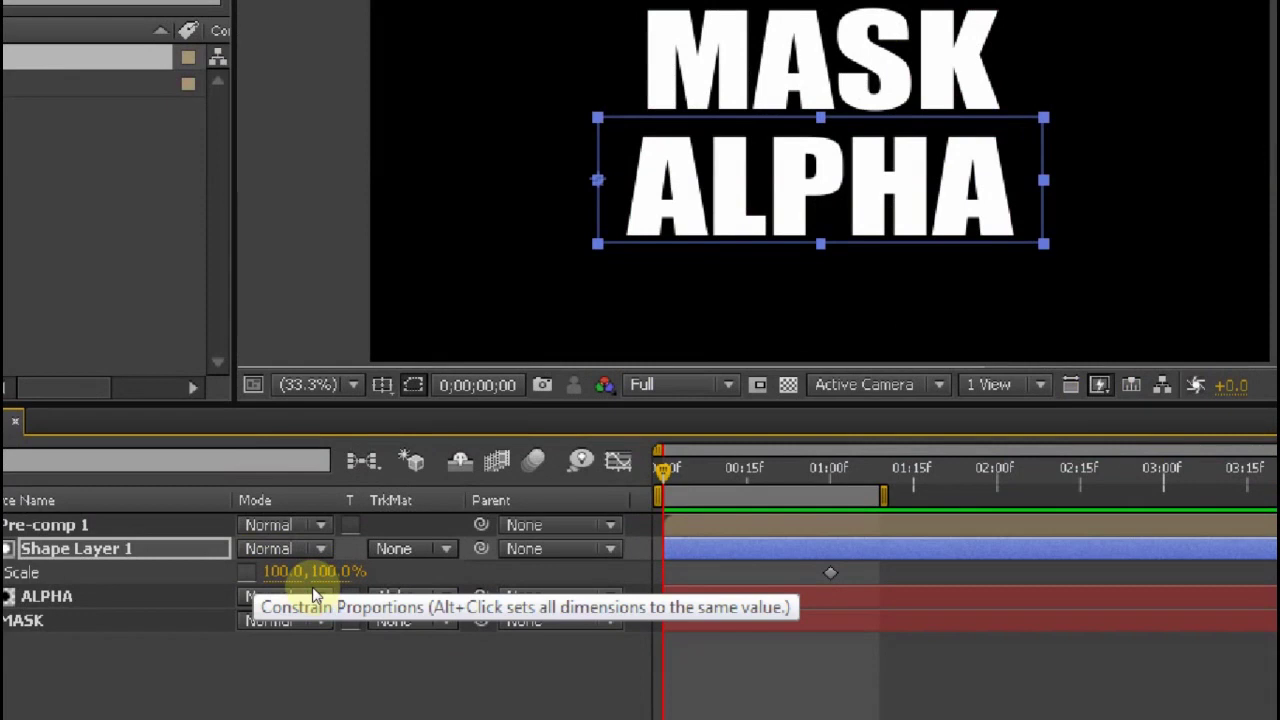
click(287, 572)
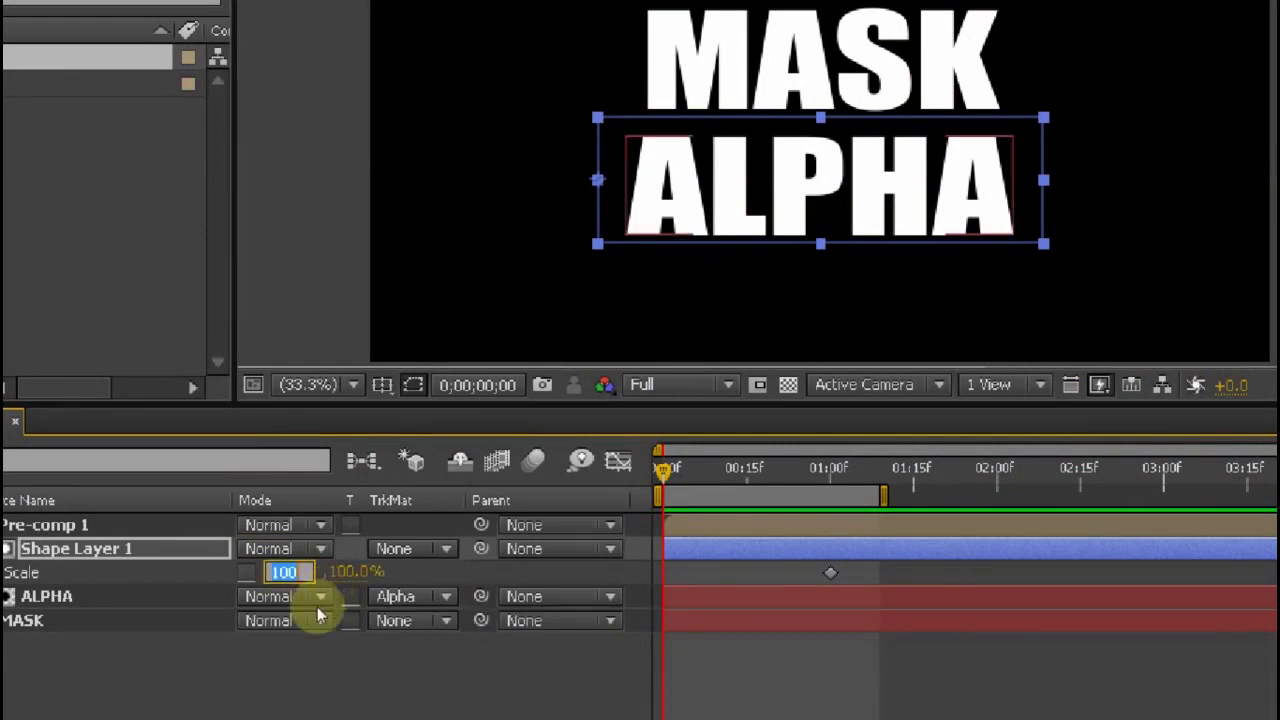
text(0)
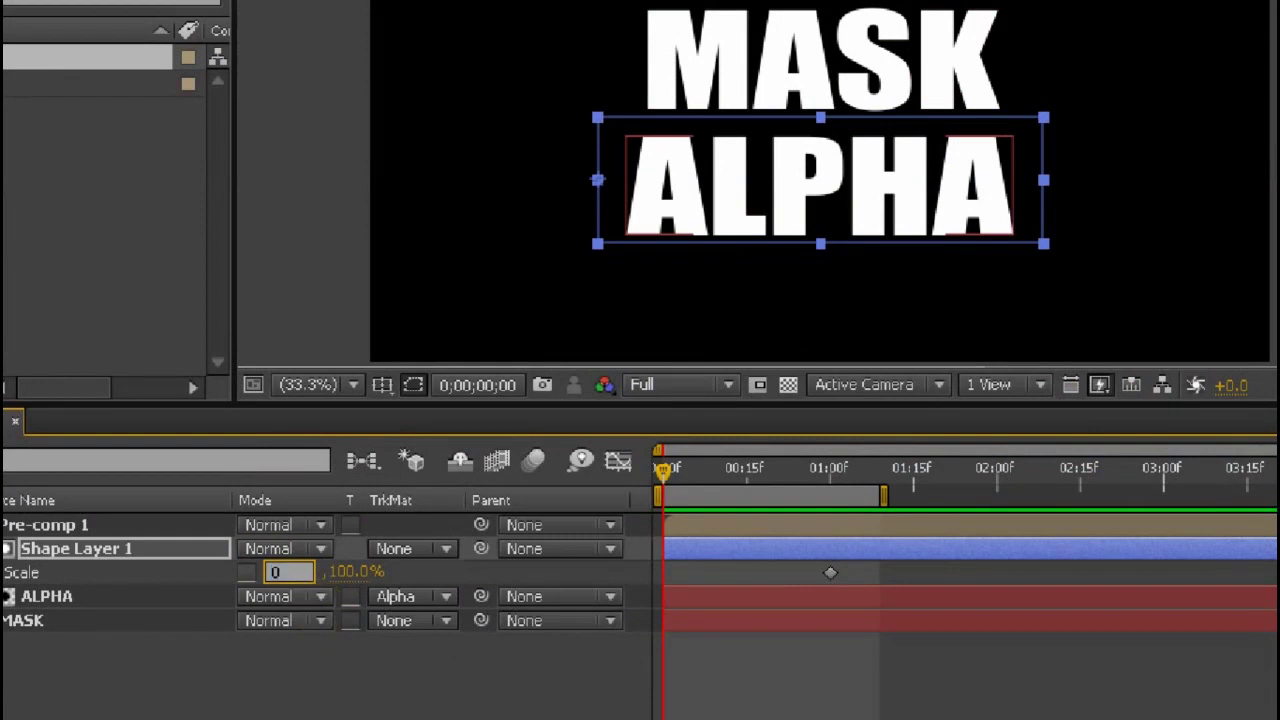
click(330, 653)
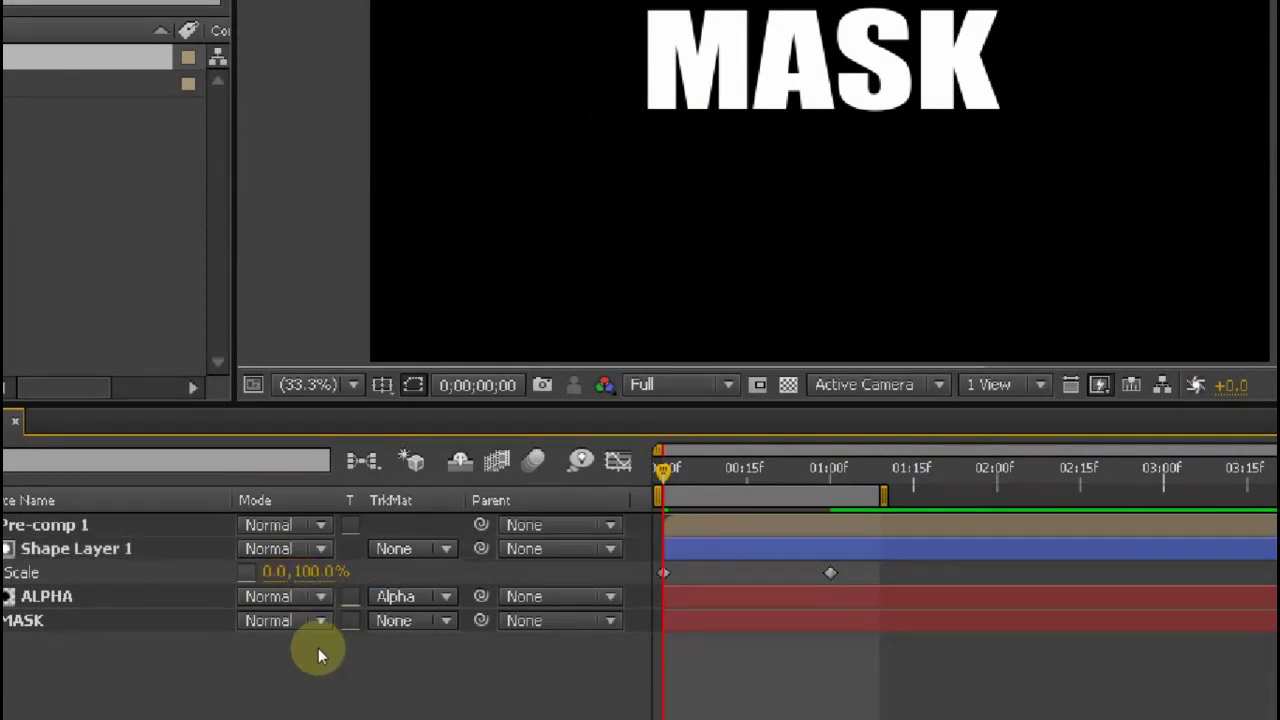
- Switch the ALPHA layer's track matte off and back to Alpha Matte "Shape Layer 1" to compare the effect
click(204, 603)
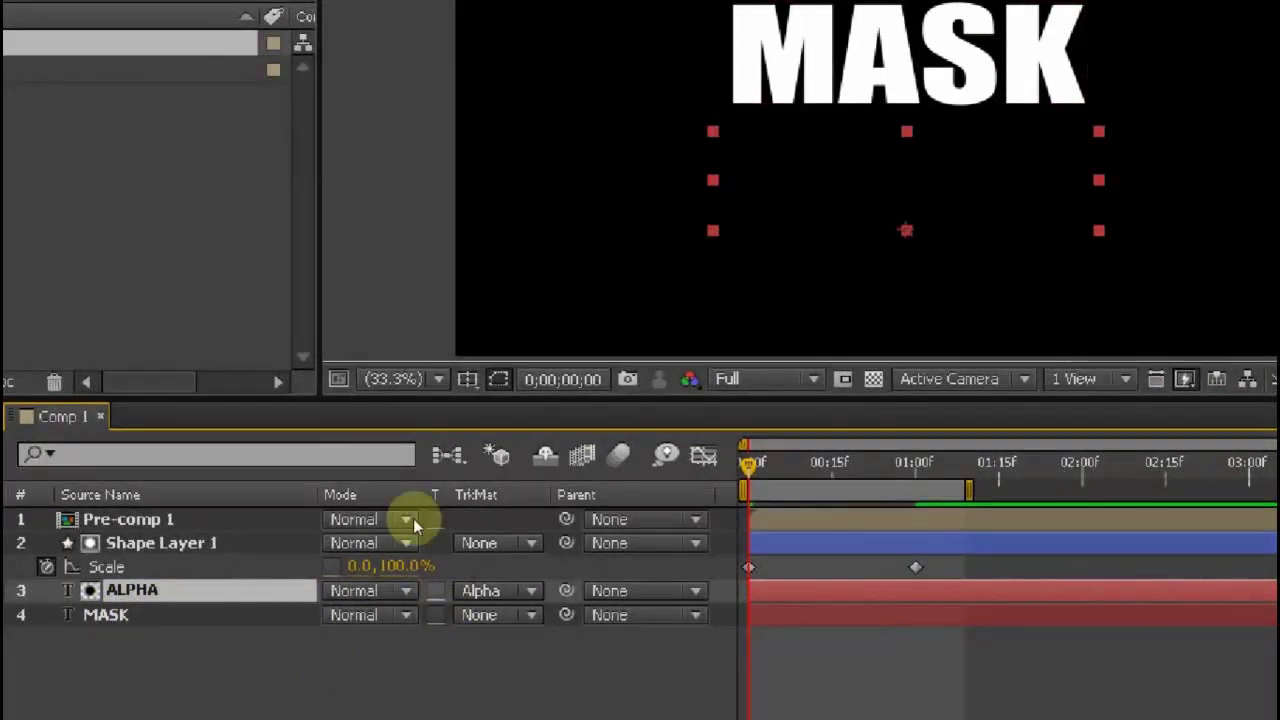
click(442, 600)
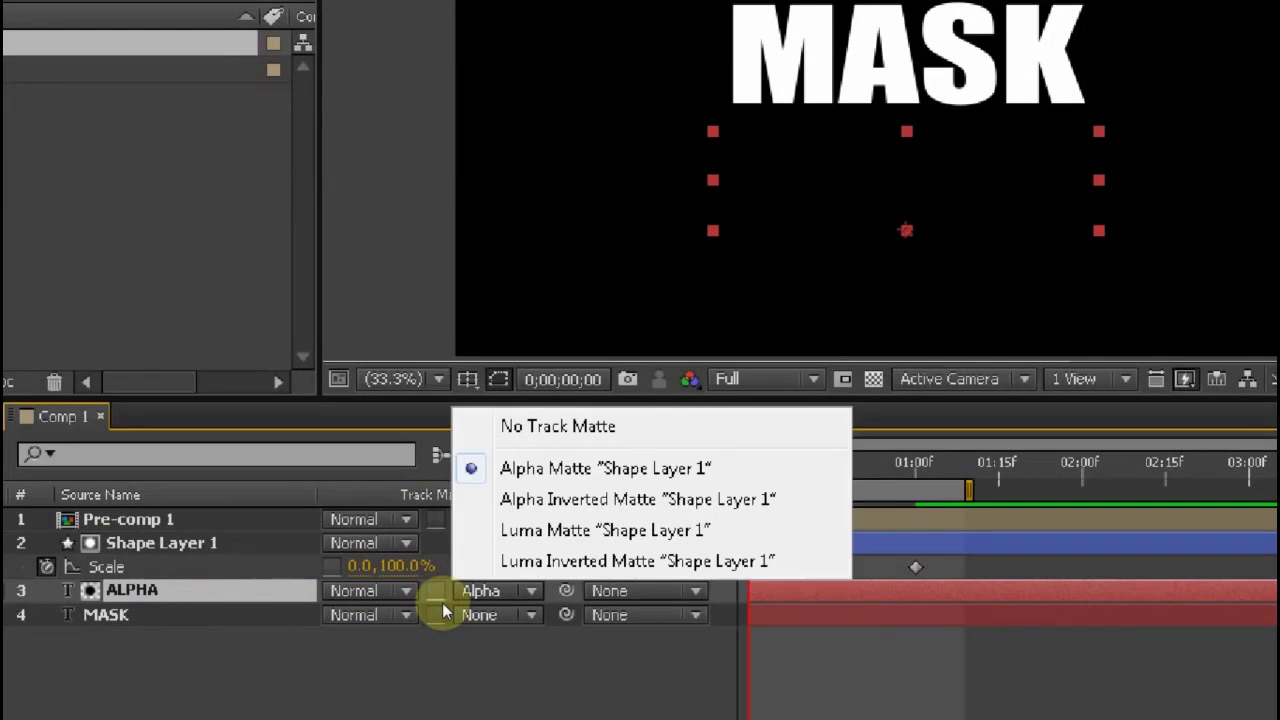
click(442, 500)
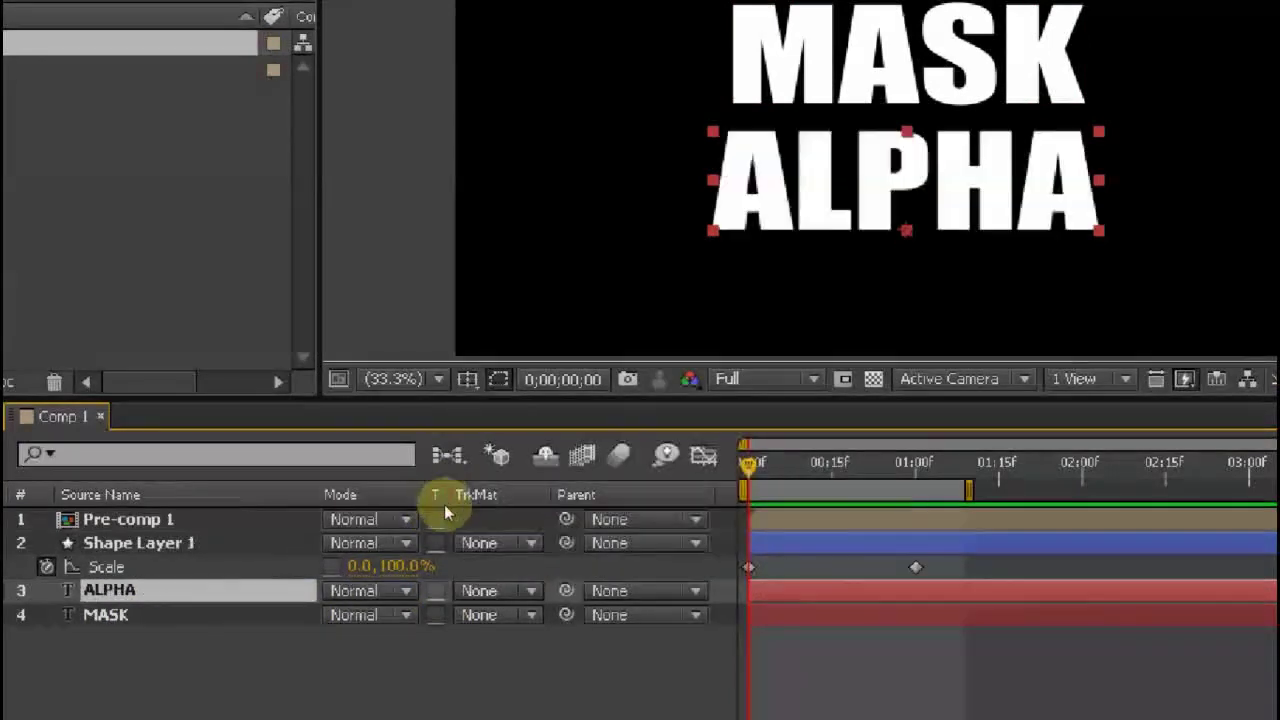
click(431, 604)
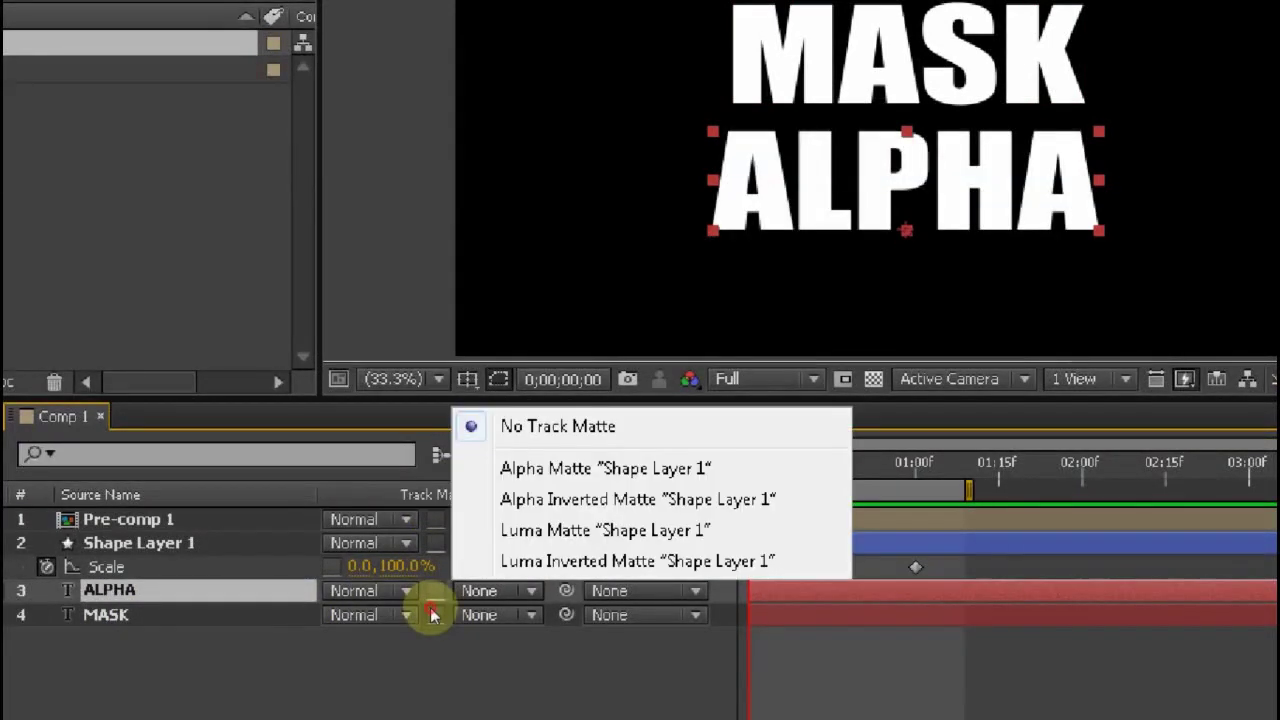
click(440, 532)
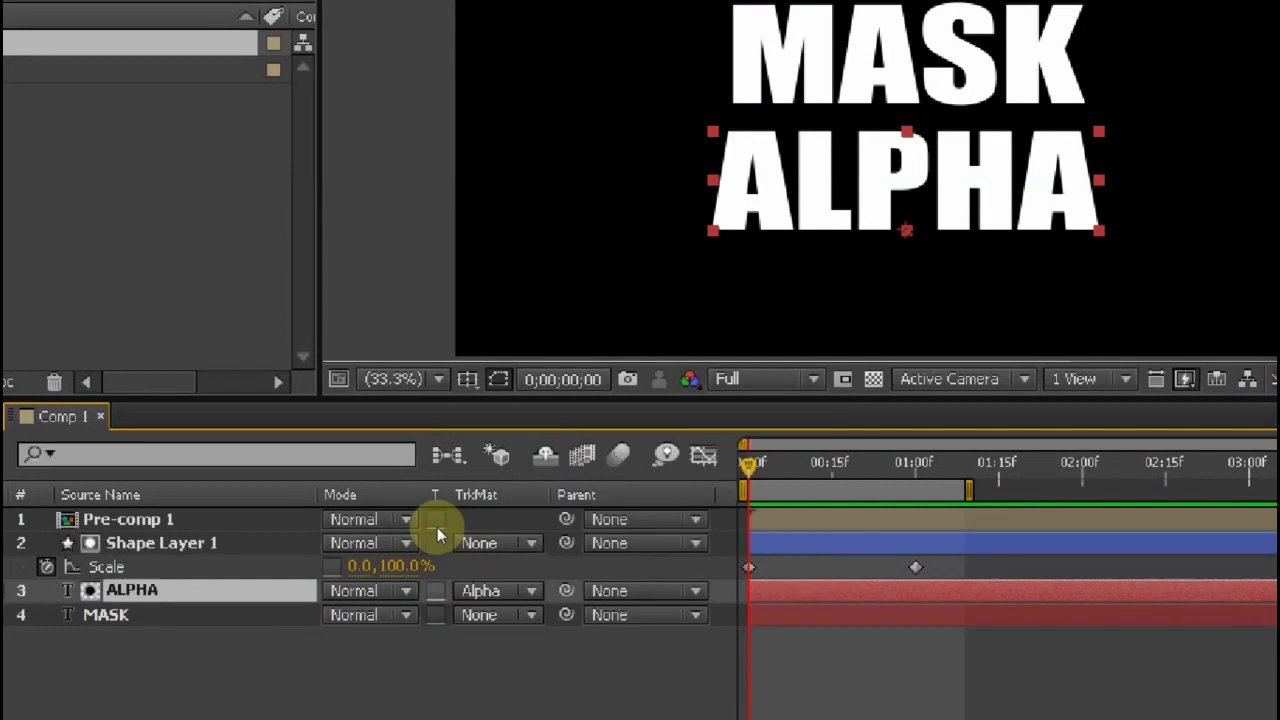
click(435, 607)
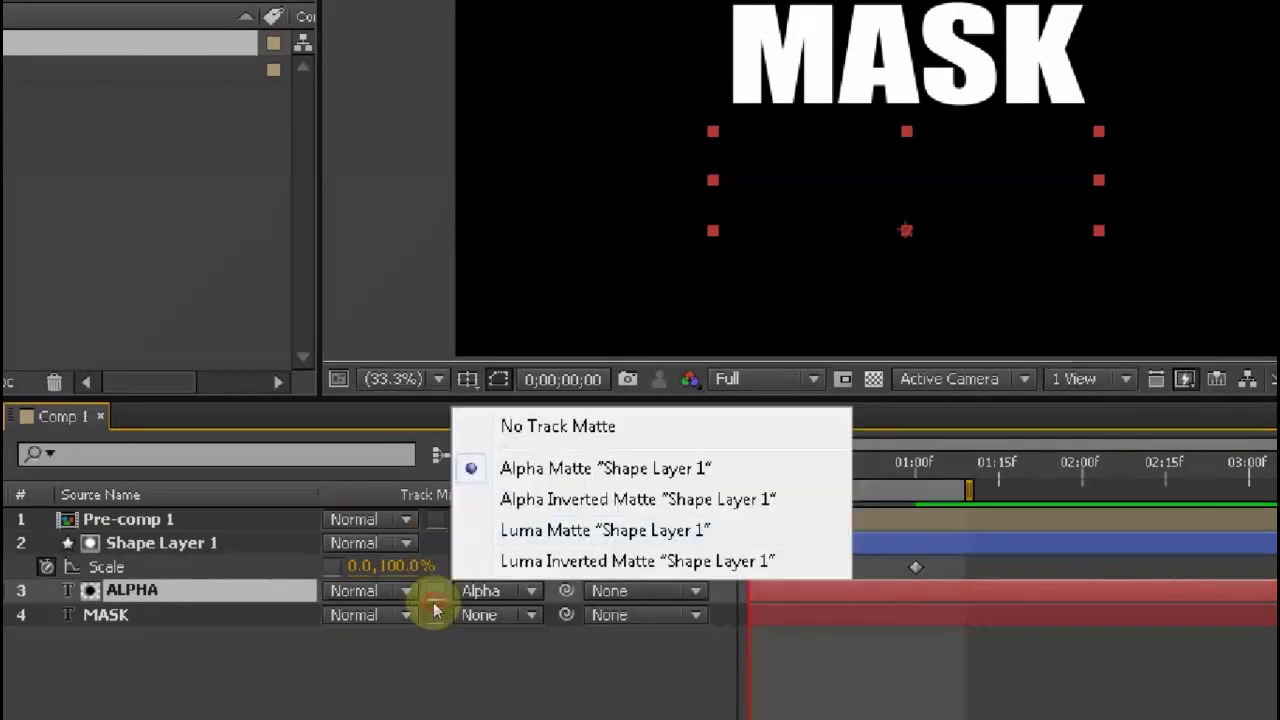
click(434, 534)
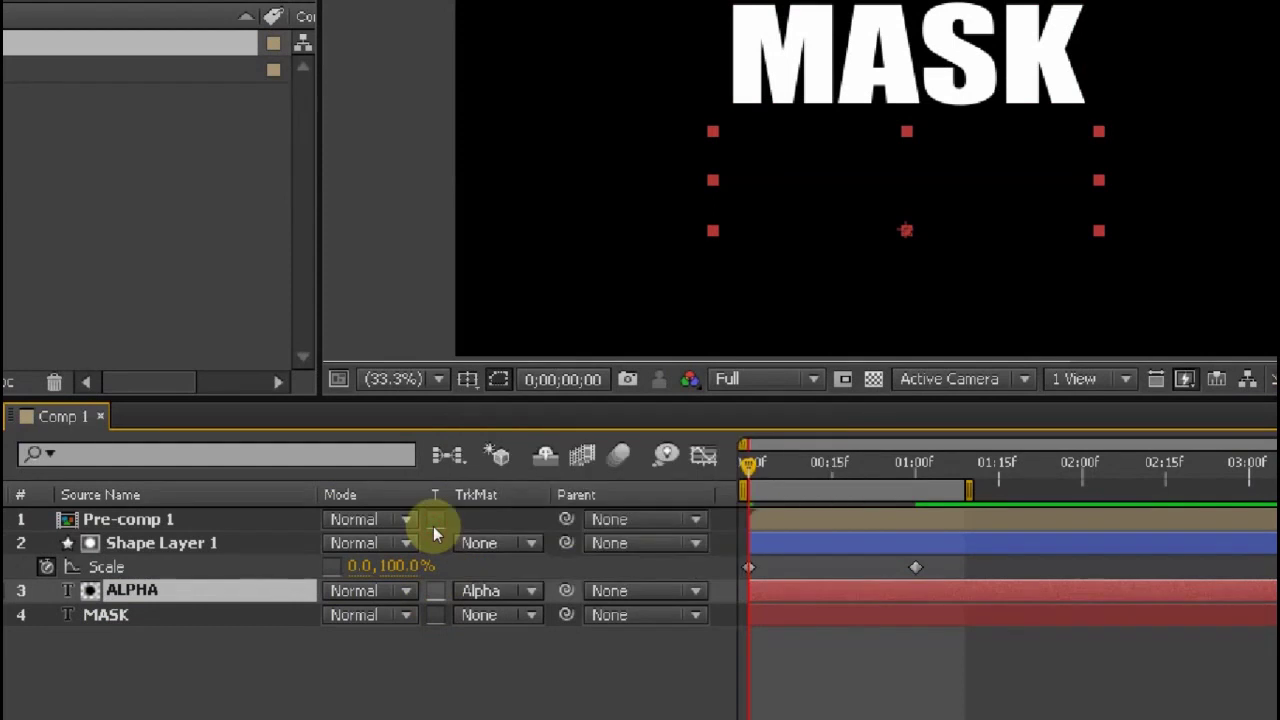
click(372, 648)
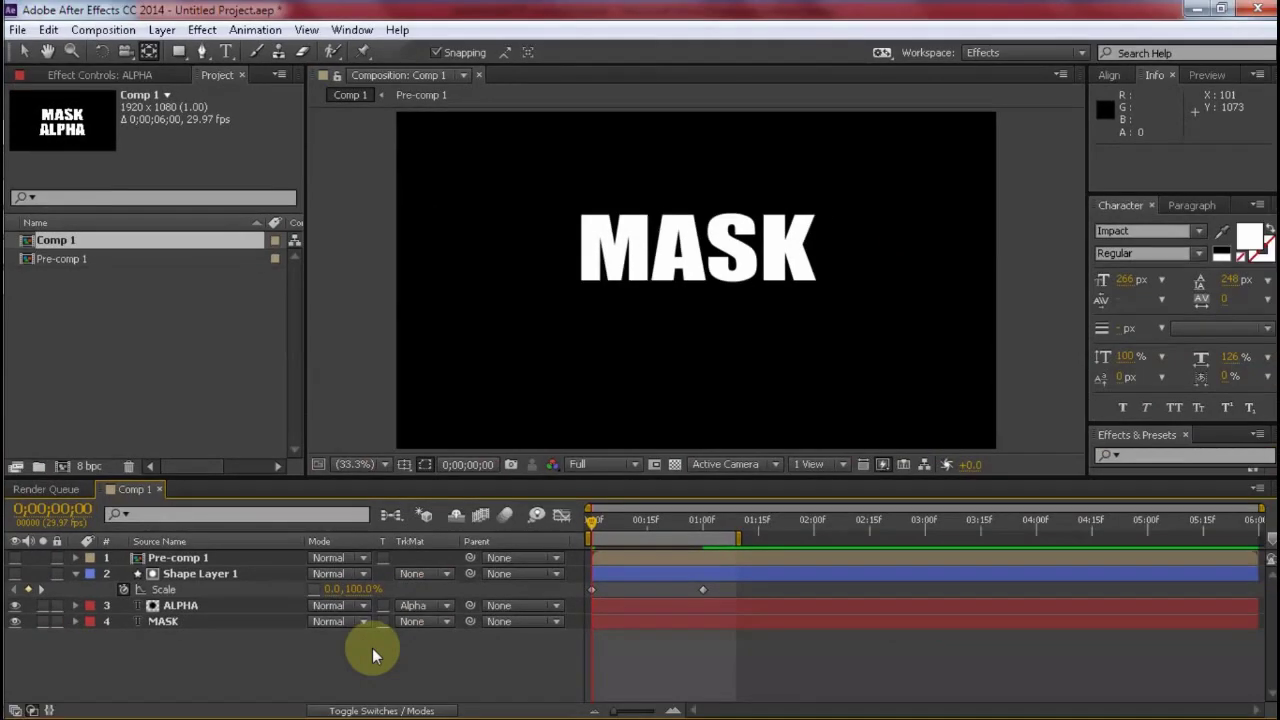
- Collapse the Scale property of Shape Layer 1
click(170, 587)
click(226, 648)
click(75, 573)
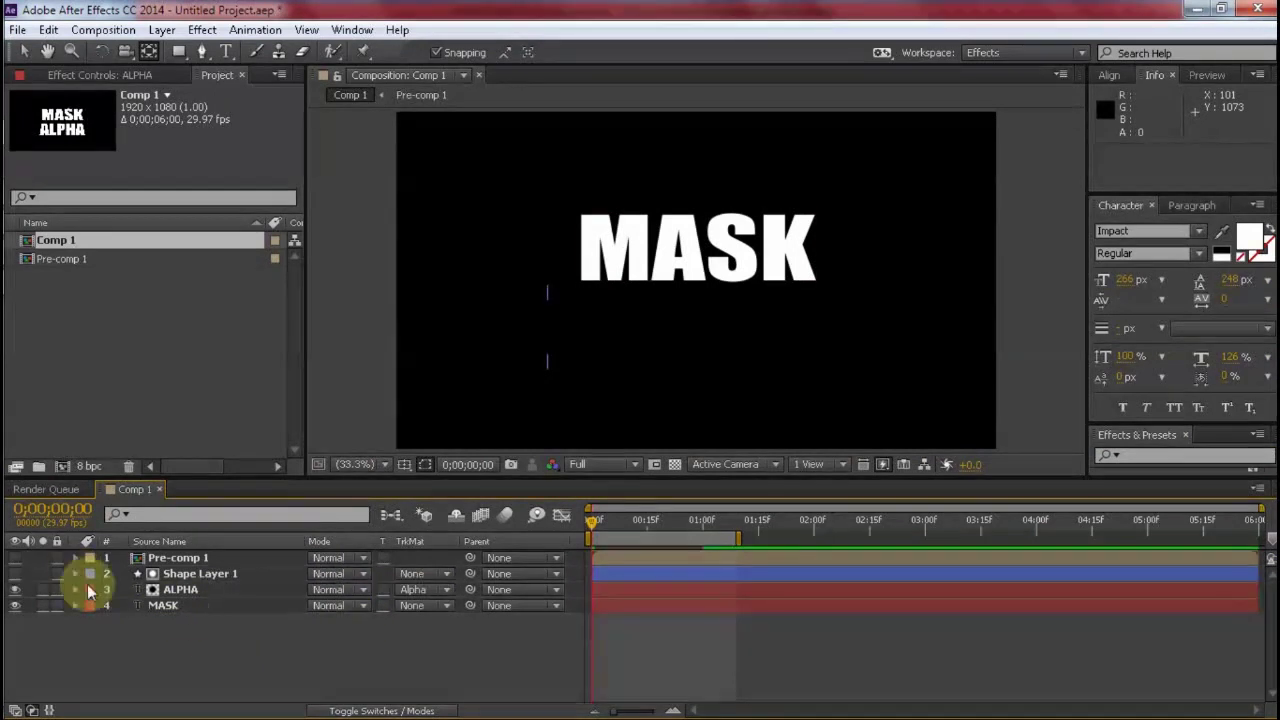
- Expand Mask 1 of the MASK layer and add a Mask Path keyframe at 1 second
click(176, 606)
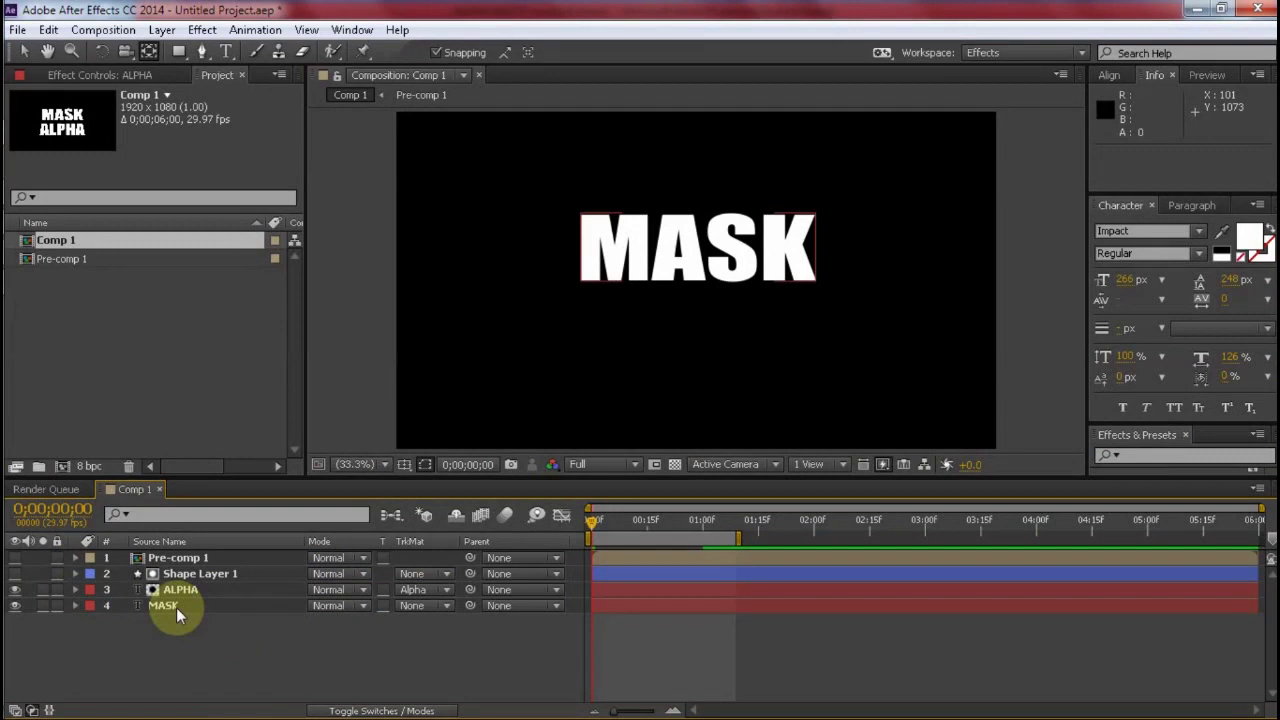
click(186, 635)
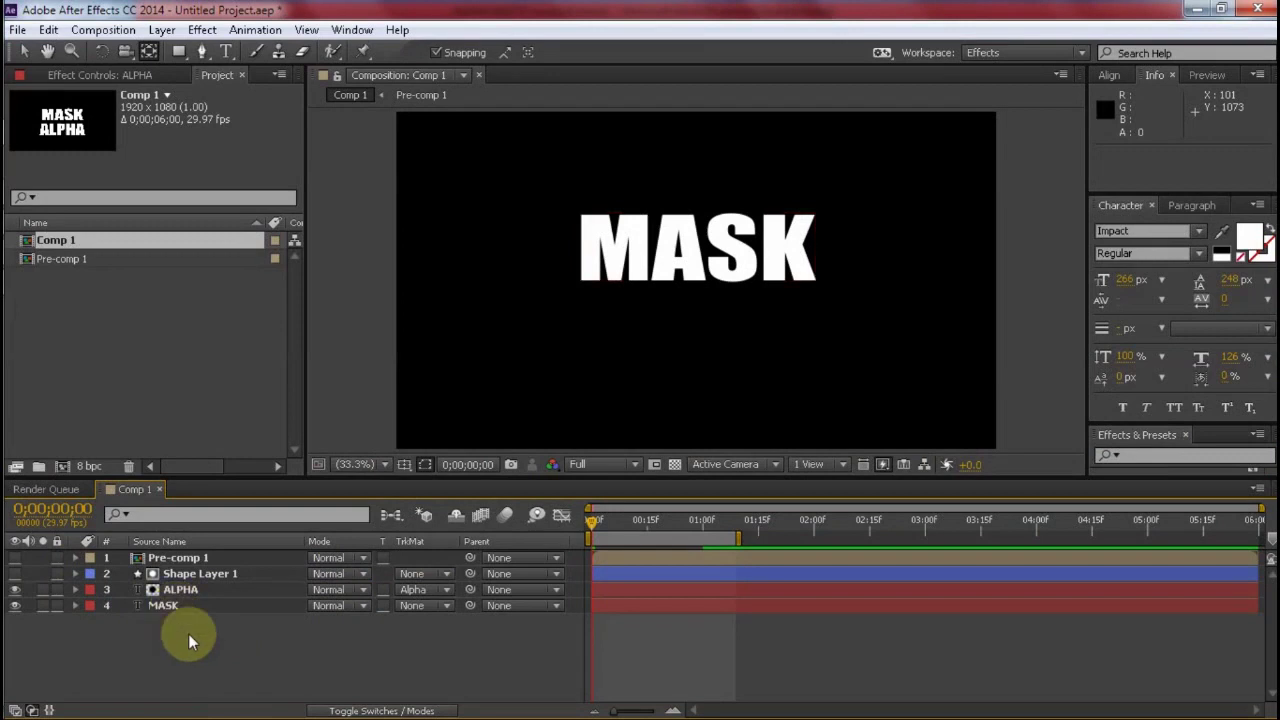
click(176, 612)
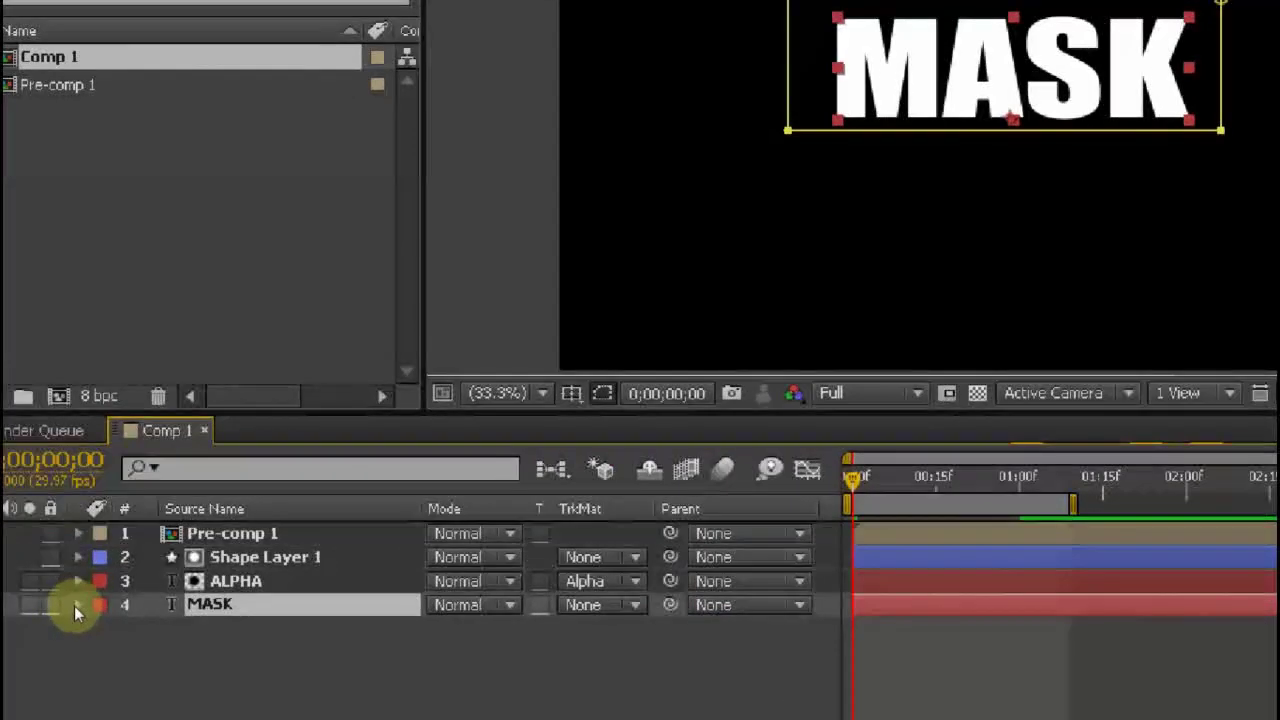
click(76, 606)
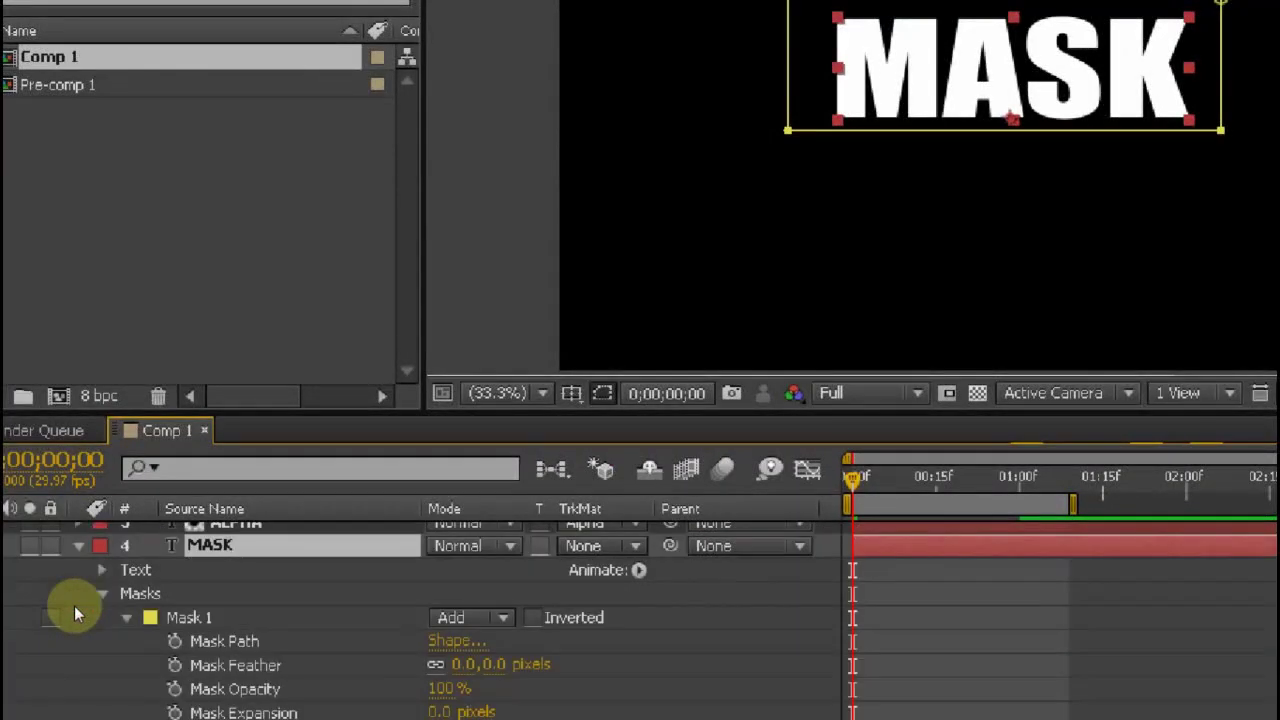
click(92, 597)
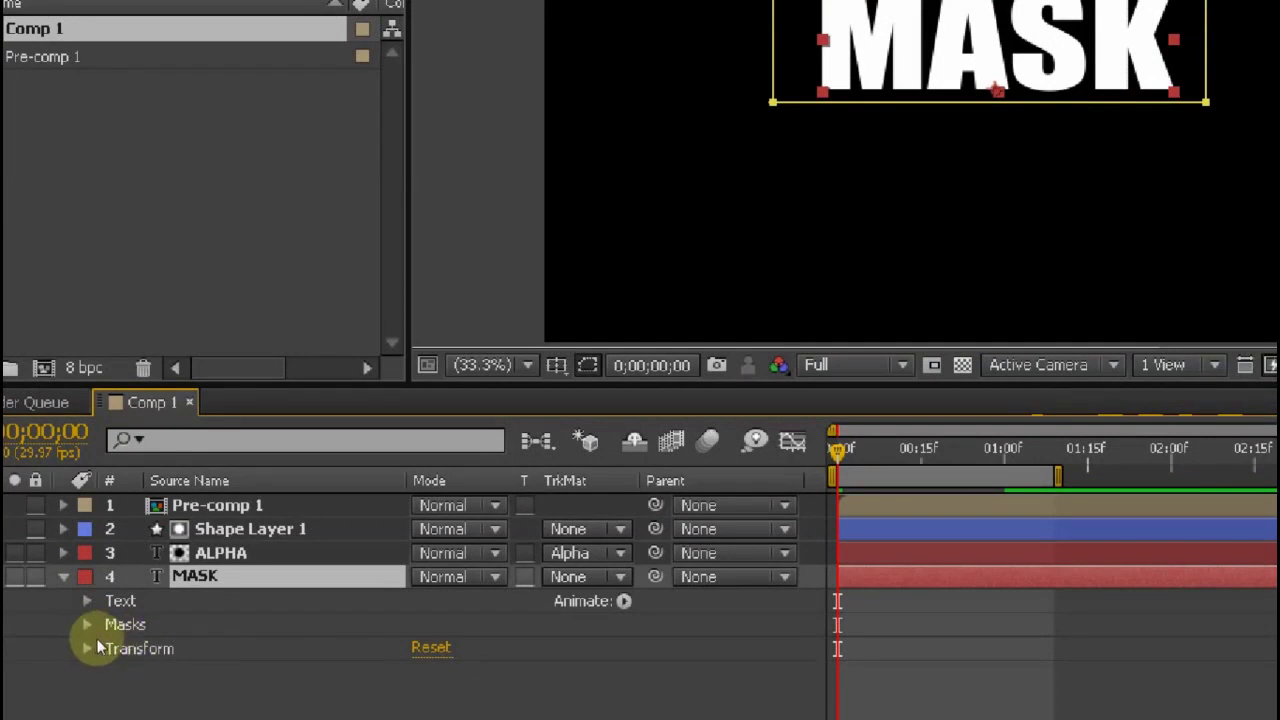
click(89, 627)
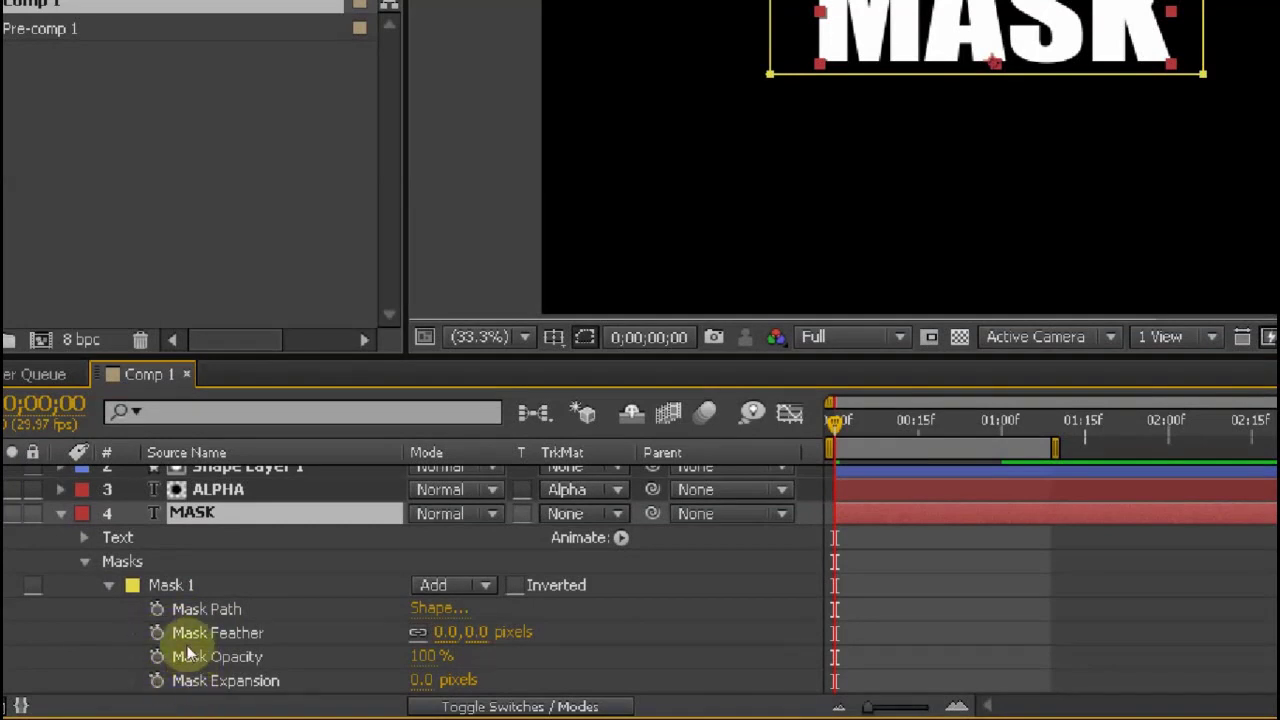
key(alt+m)
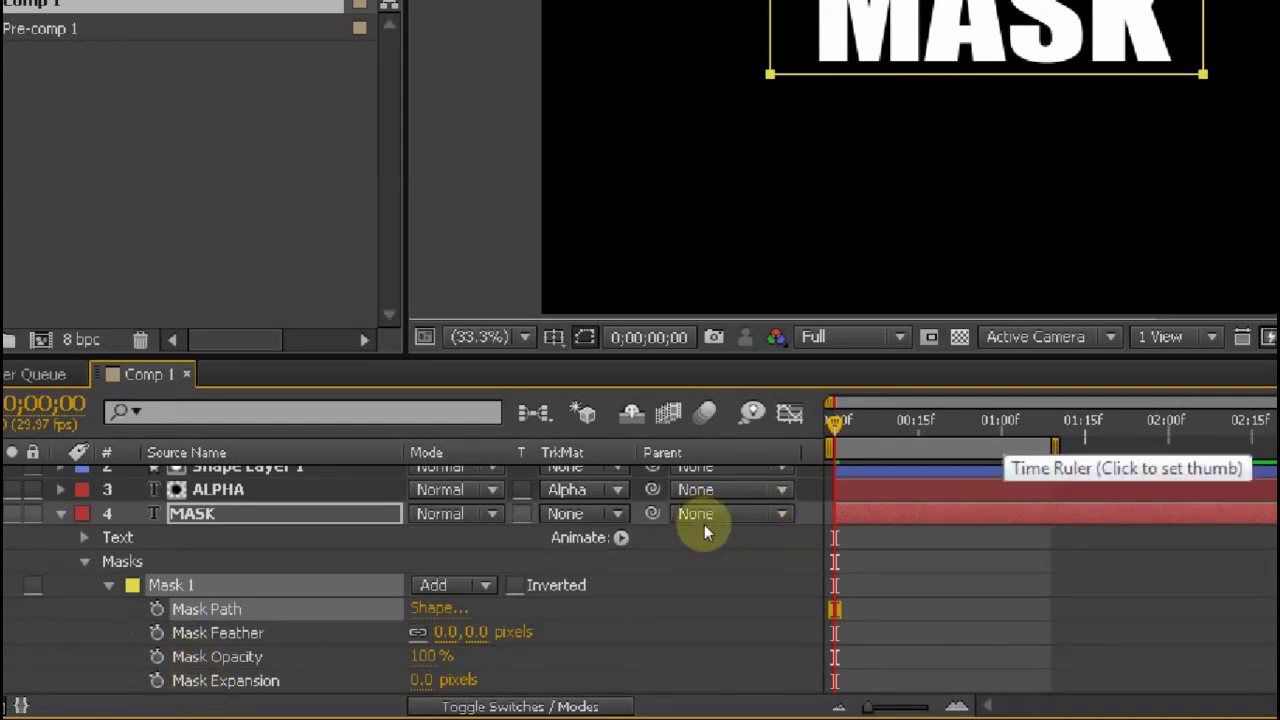
click(1001, 428)
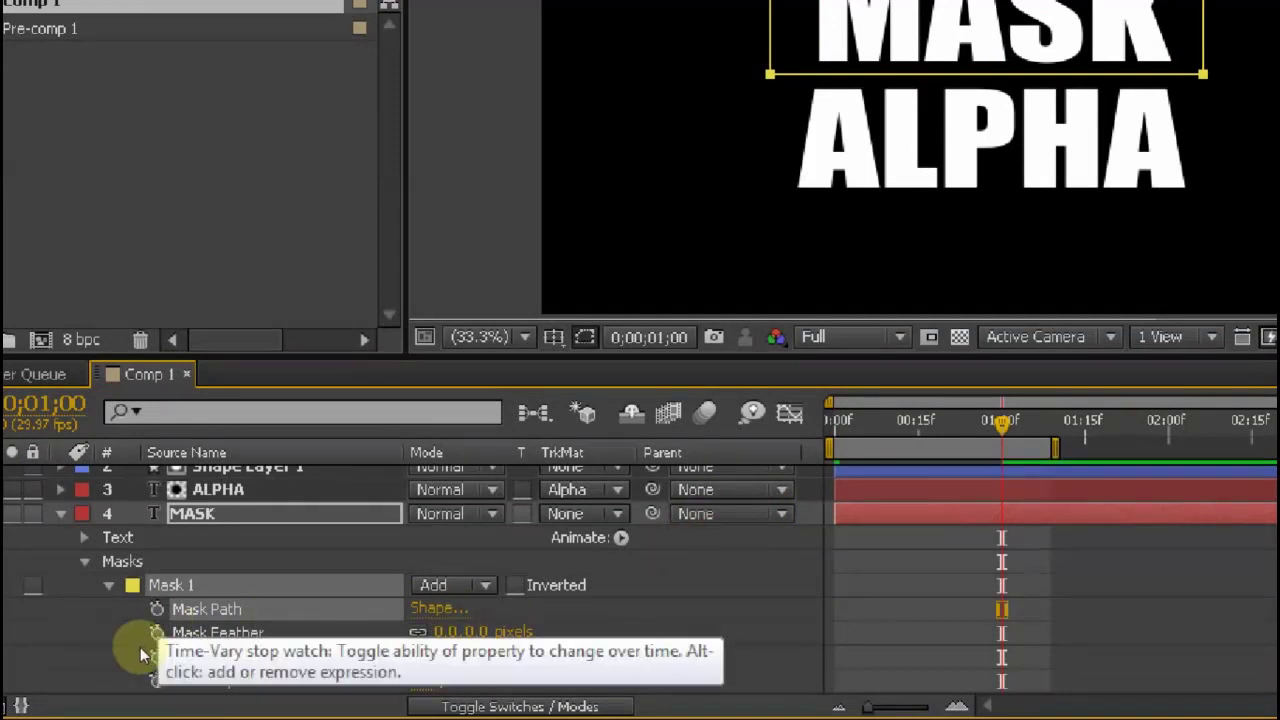
click(157, 609)
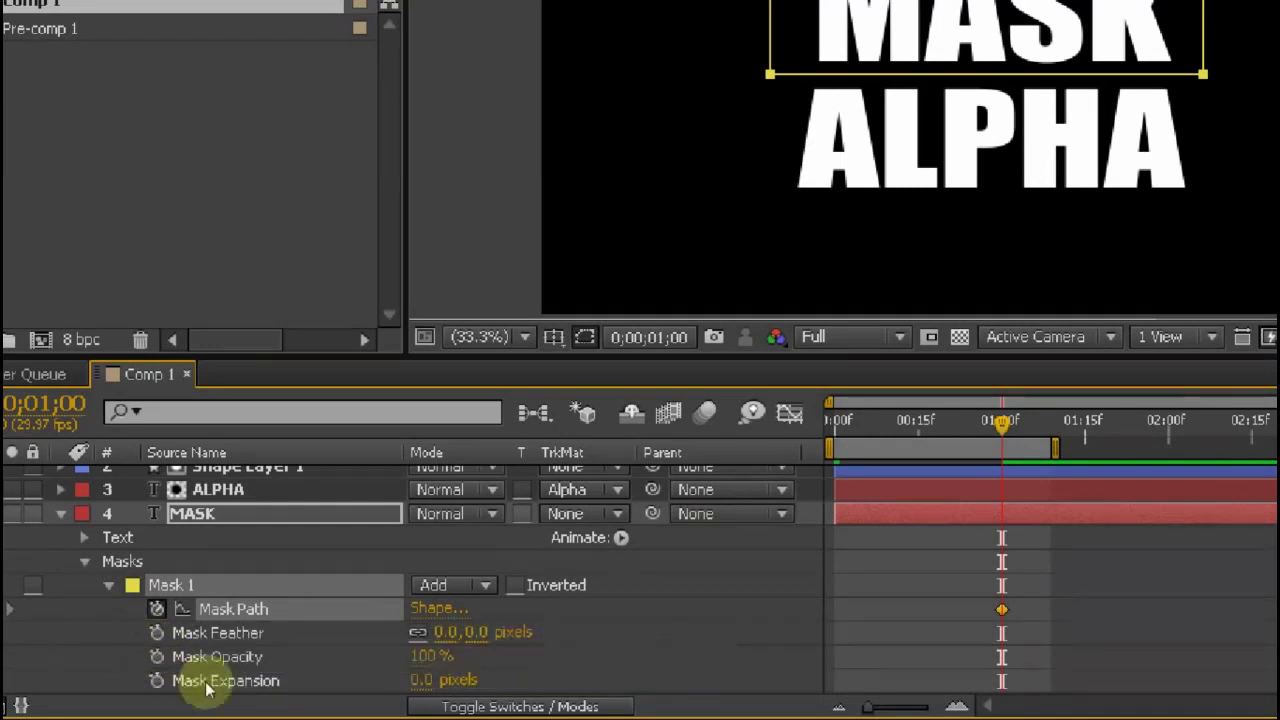
- At 0 seconds, move the right edge of Mask 1 almost onto its left edge to hide the MASK text
click(835, 424)
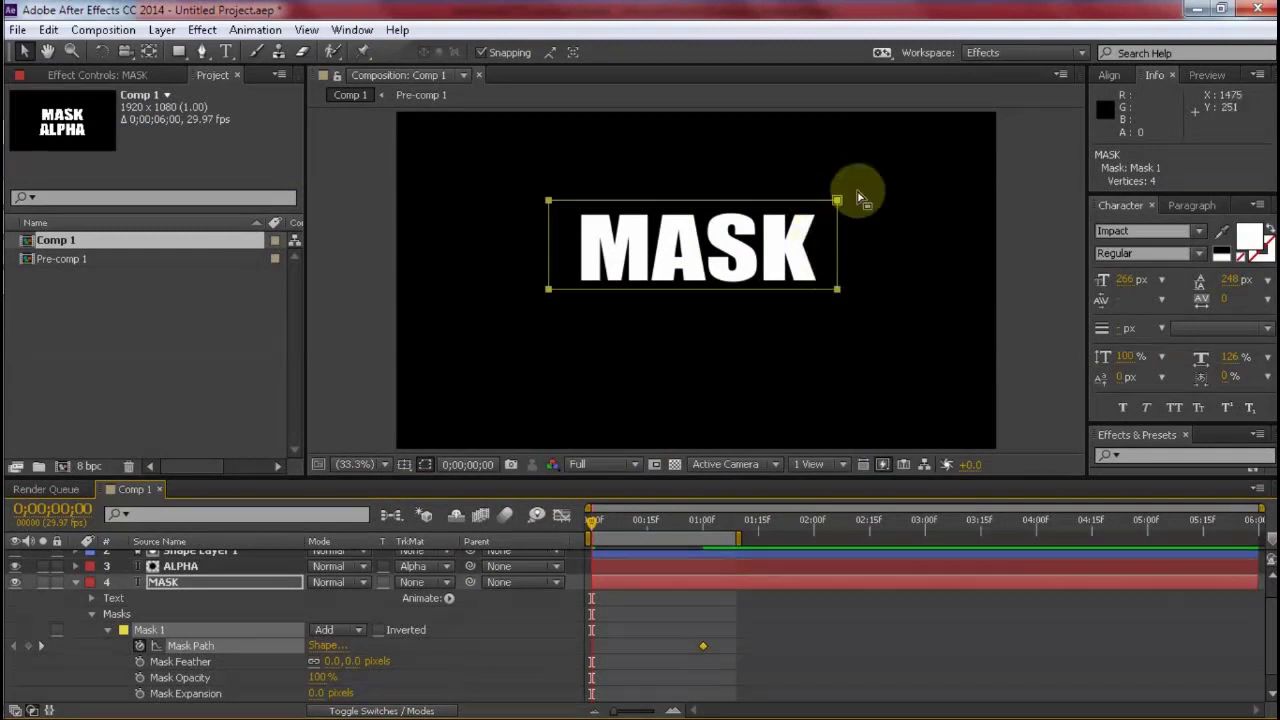
drag(859, 194, 828, 304)
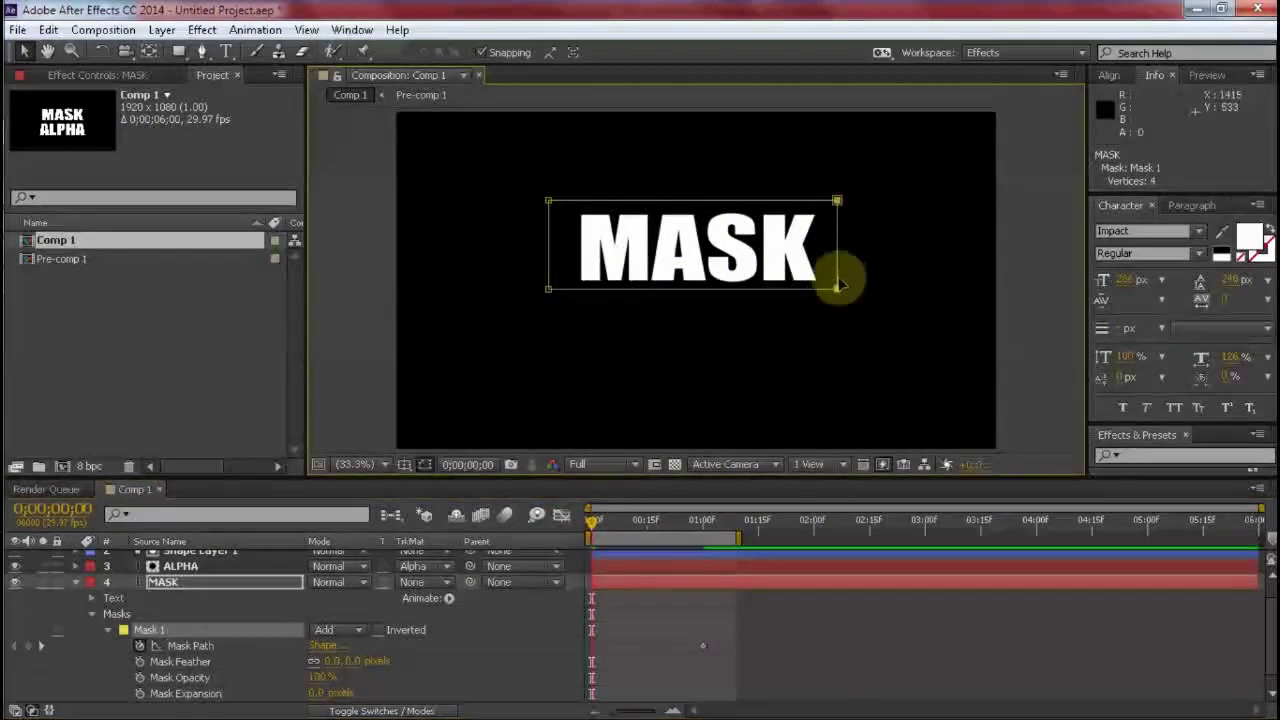
drag(838, 258, 557, 270)
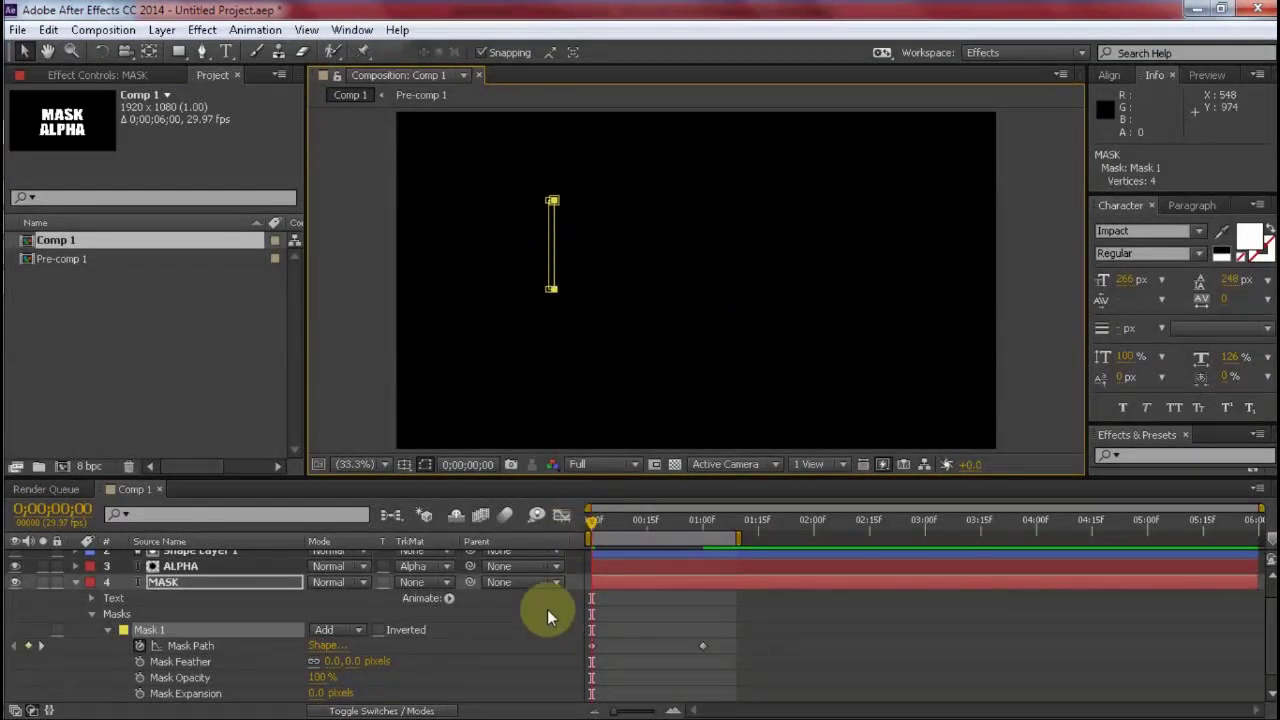
- Collapse the MASK layer's properties and preview the mask and alpha text reveals together
click(76, 583)
click(425, 646)
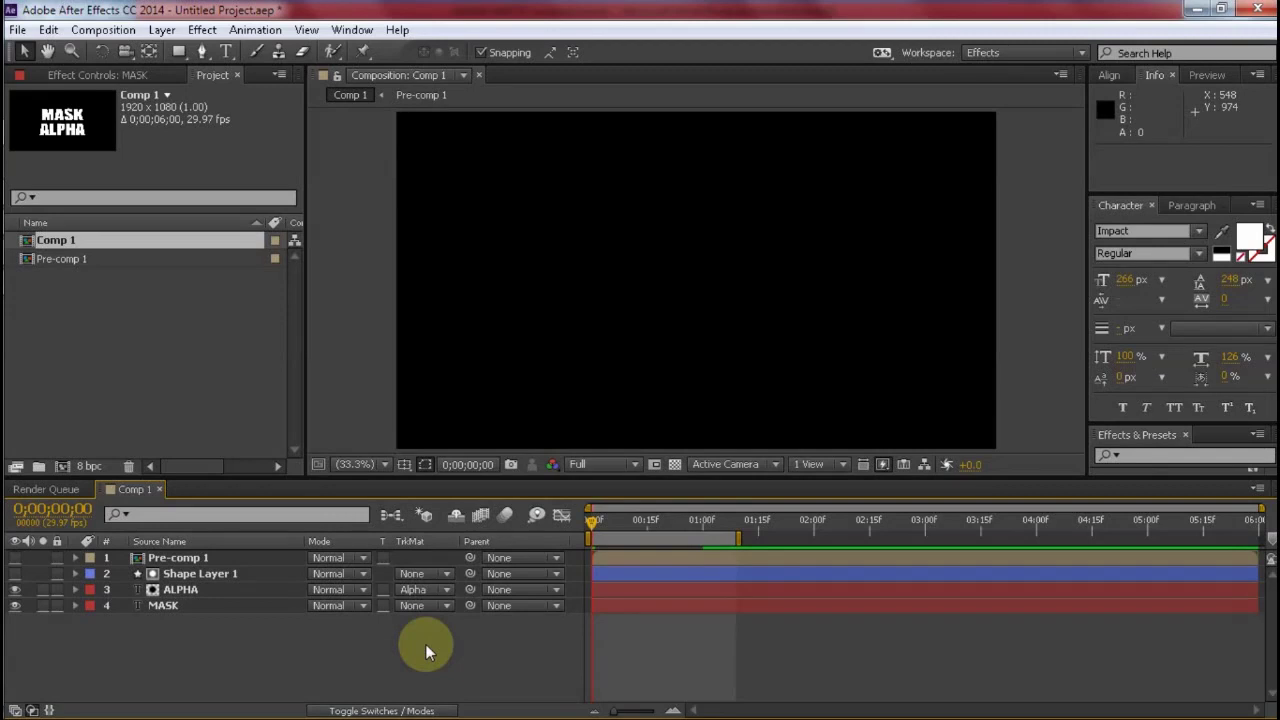
key(space)
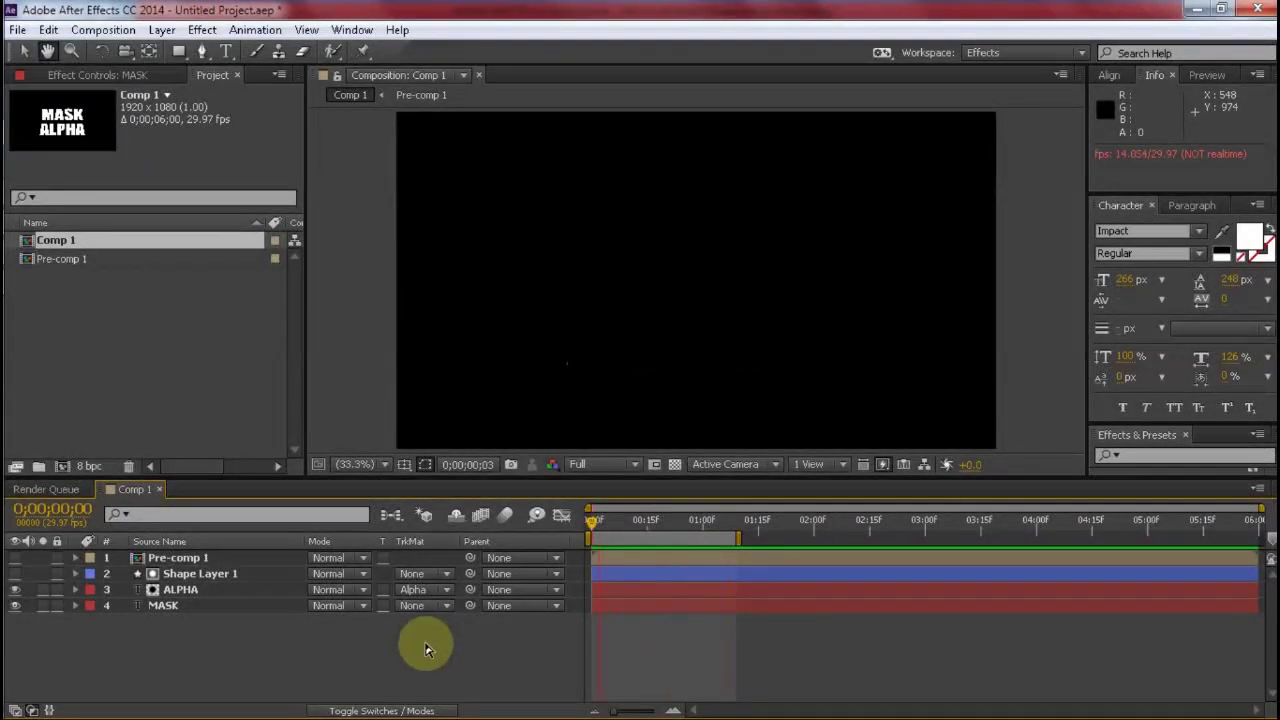
key(v)
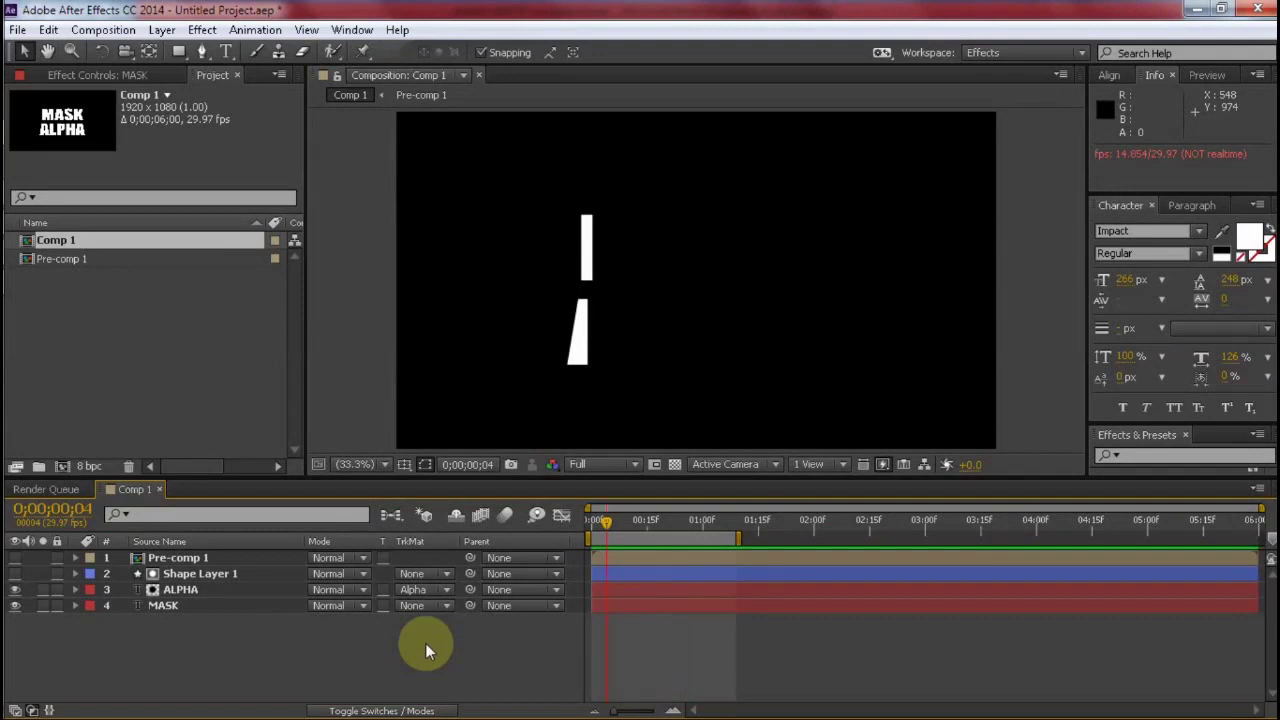
- Import the API video and the Logo image from the TRACK MATTE folder as footage
key(ctrl+i)
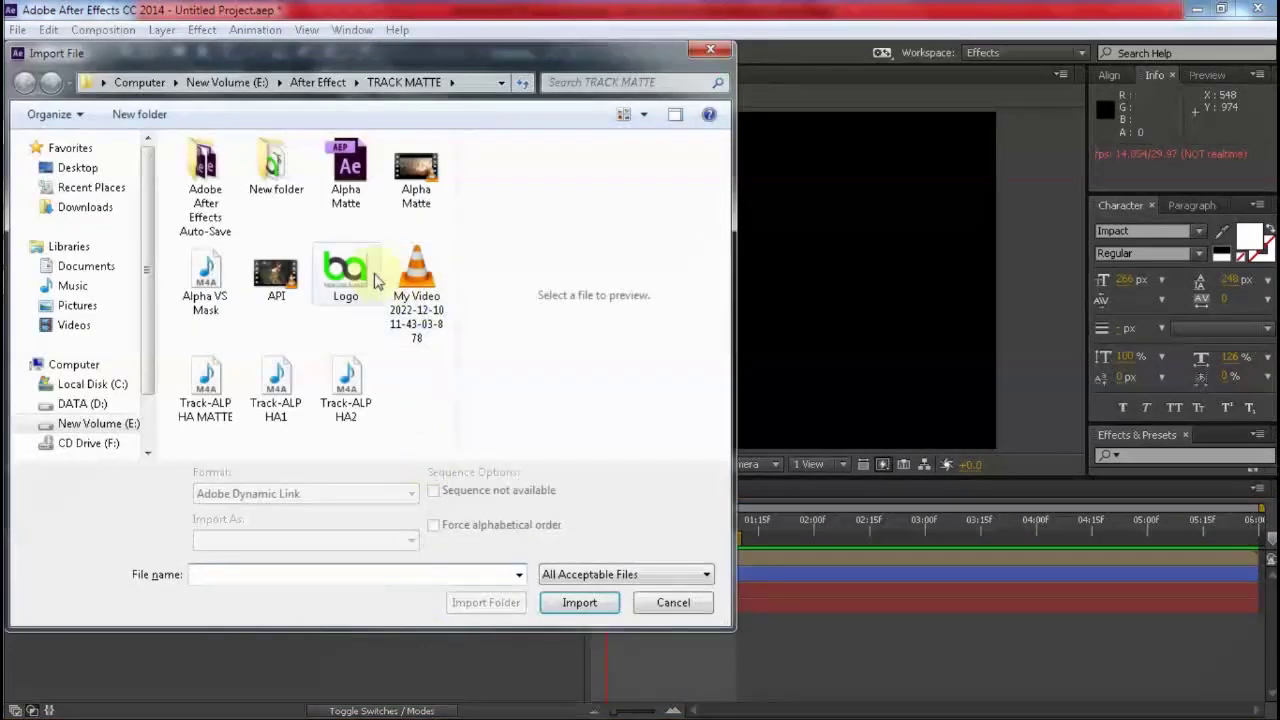
click(281, 285)
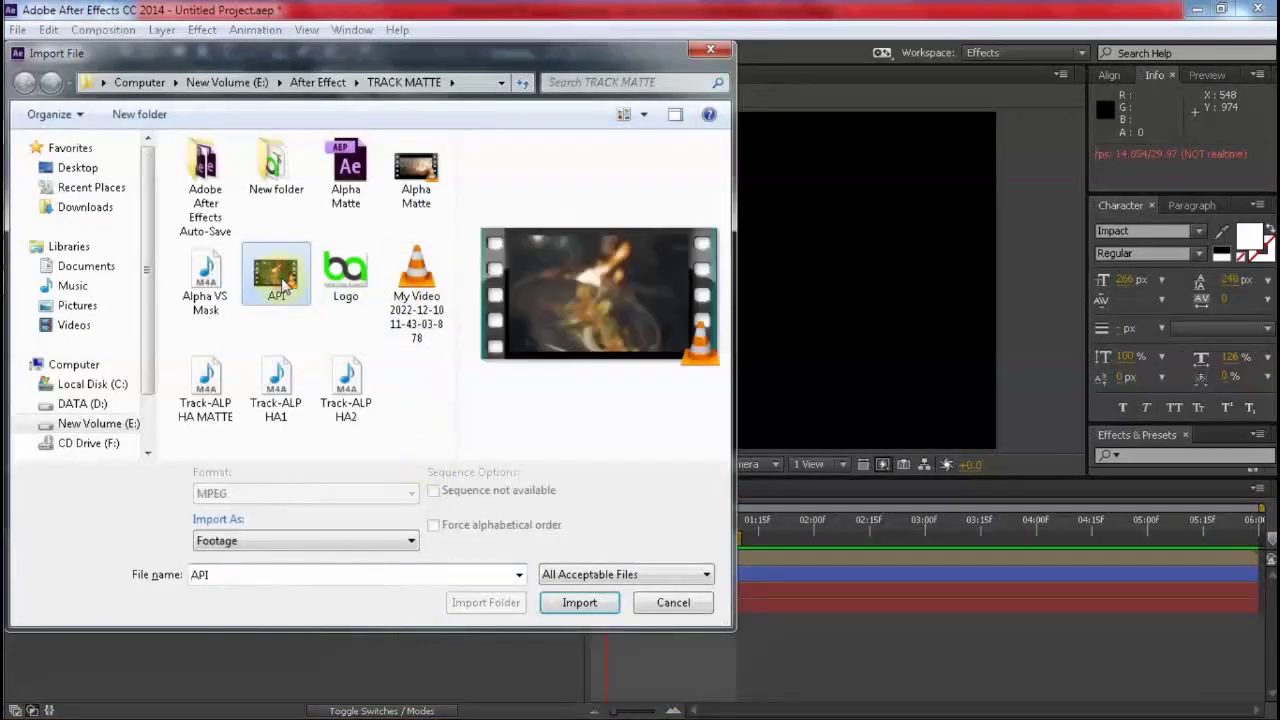
ctrl+click(347, 285)
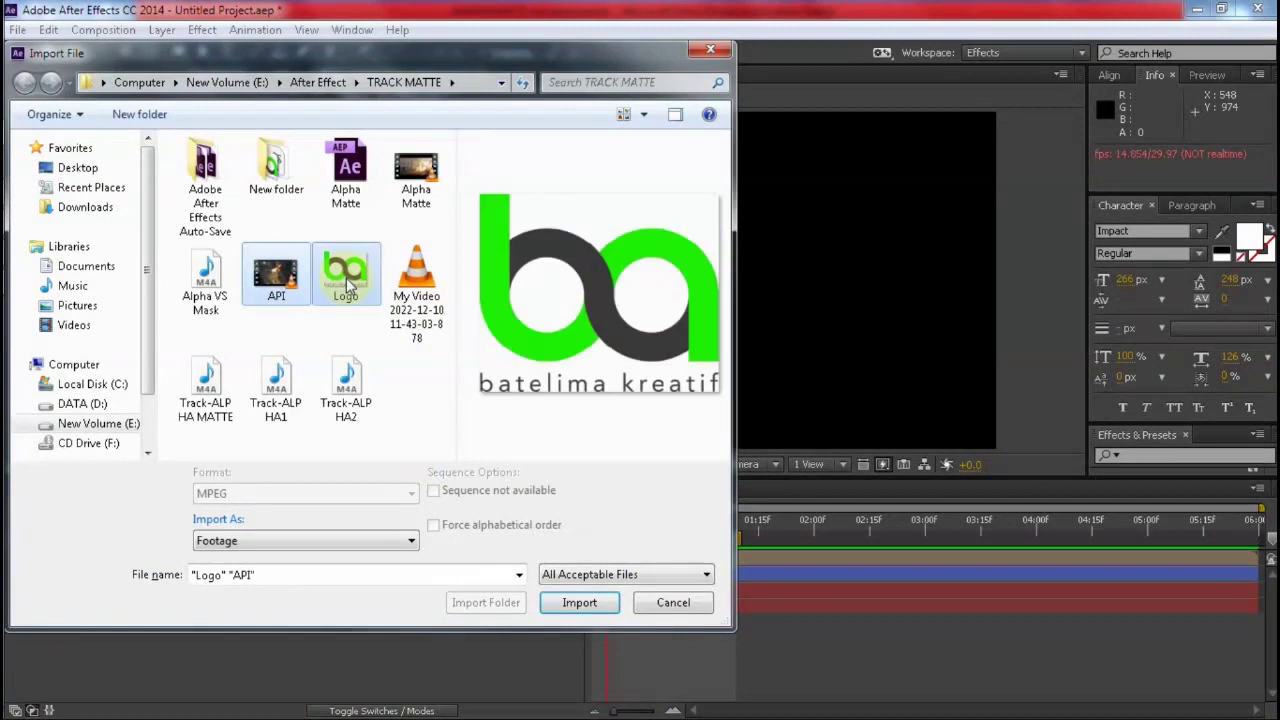
click(566, 612)
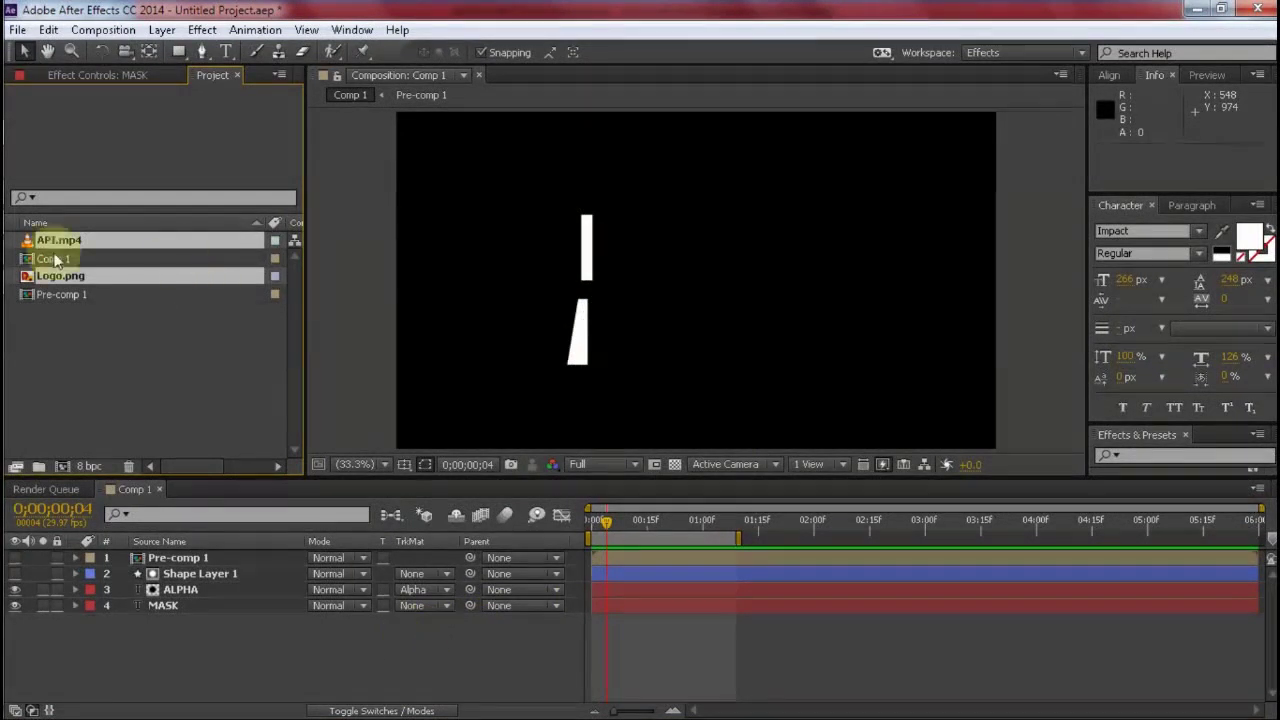
click(121, 324)
- Add API.mp4 to Comp 1 as the topmost layer
click(75, 242)
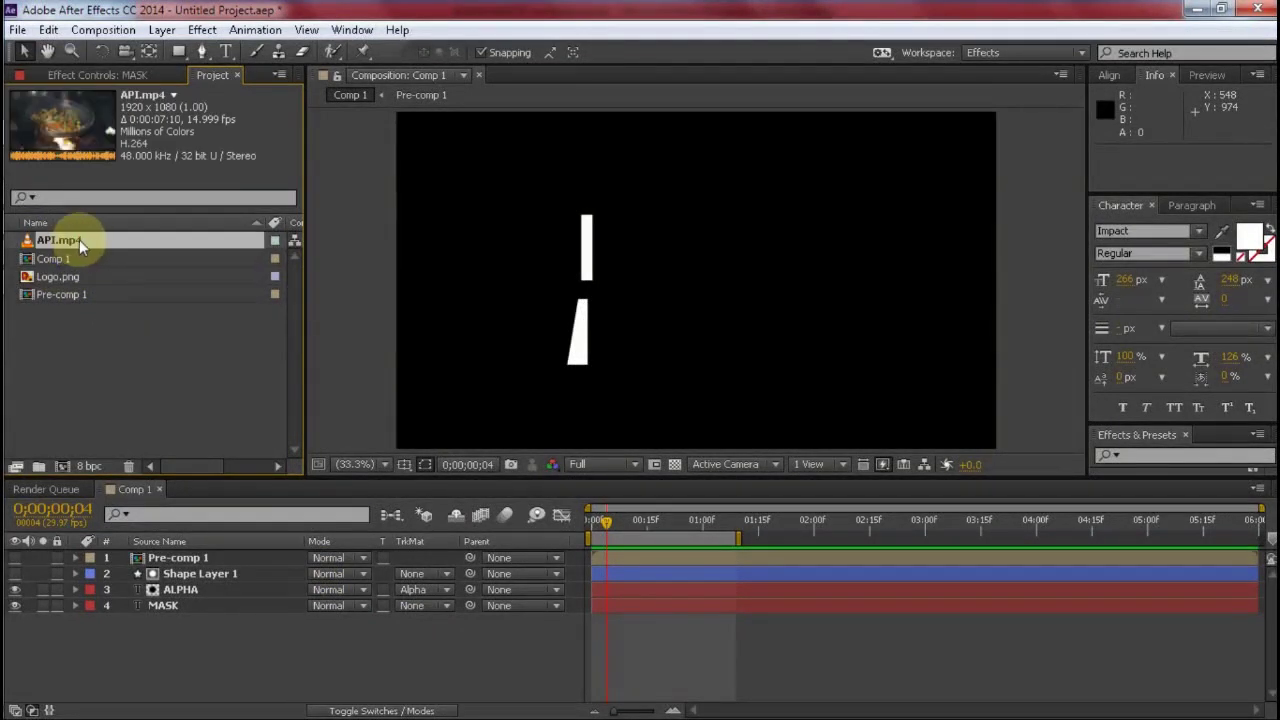
drag(79, 239, 112, 551)
click(29, 559)
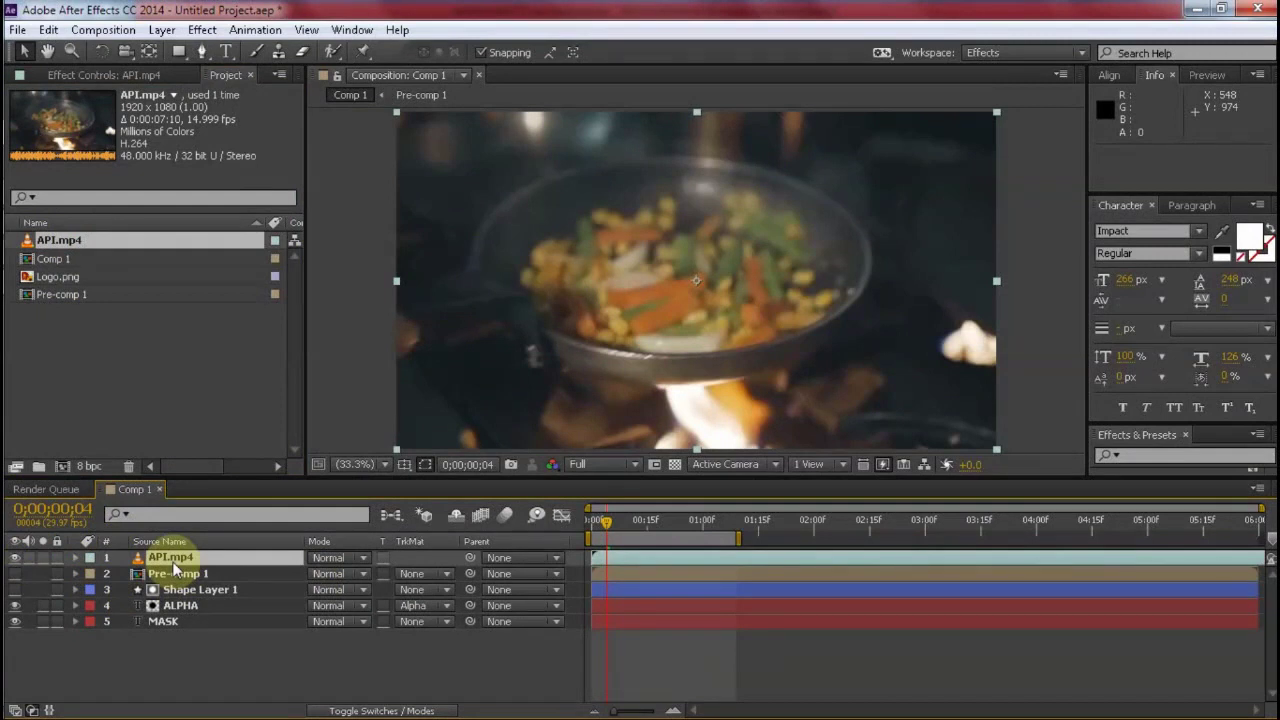
- Create a horizontal text layer reading "ALPHA" above the API.mp4 layer
double_click(229, 51)
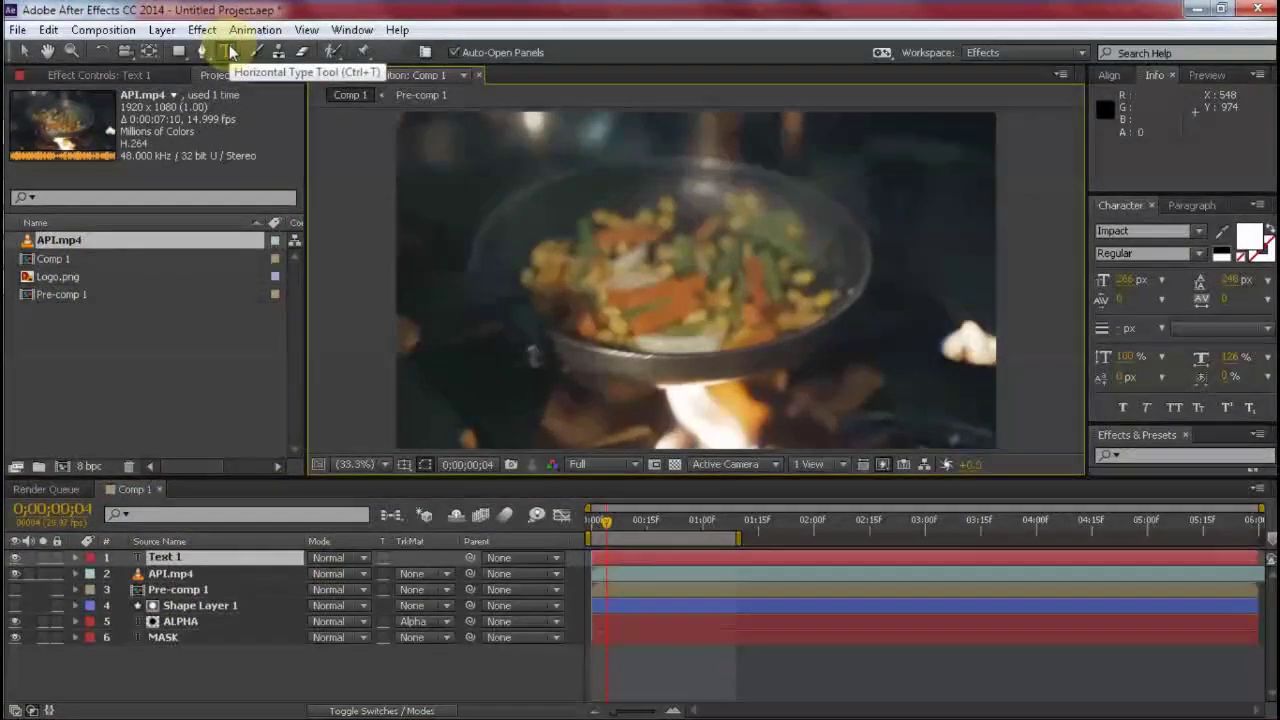
text(ALPH)
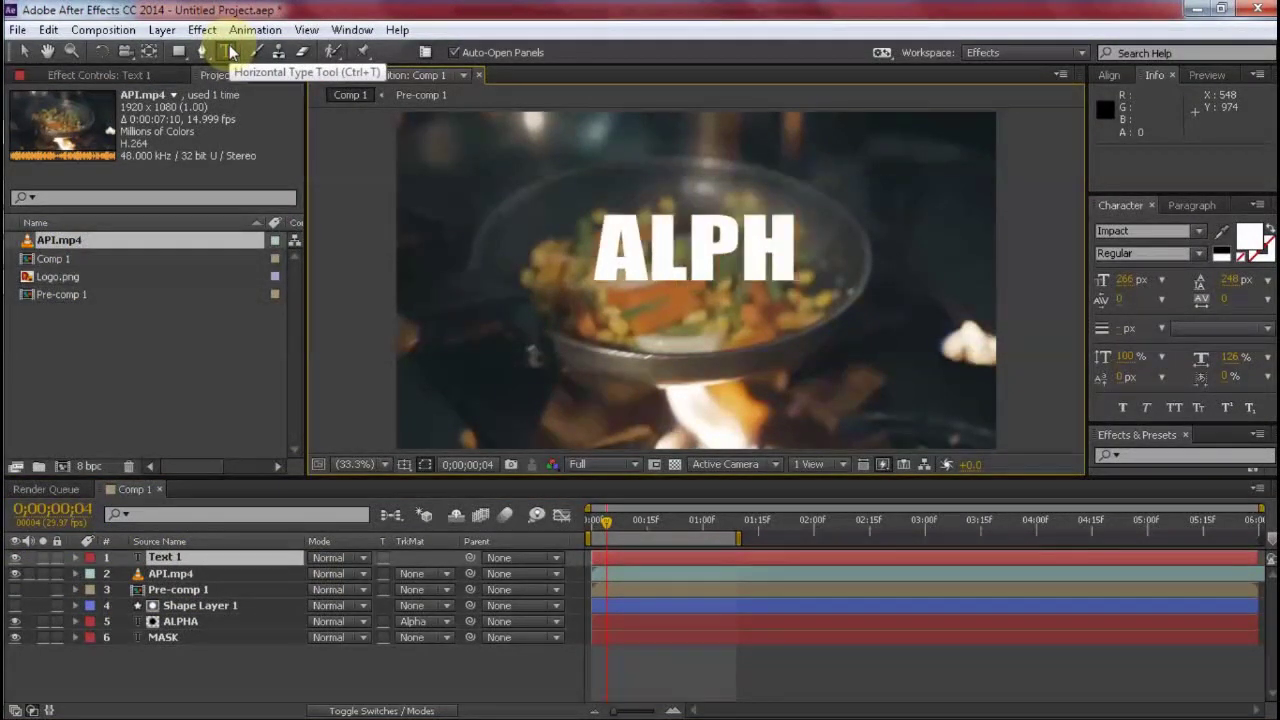
text(A)
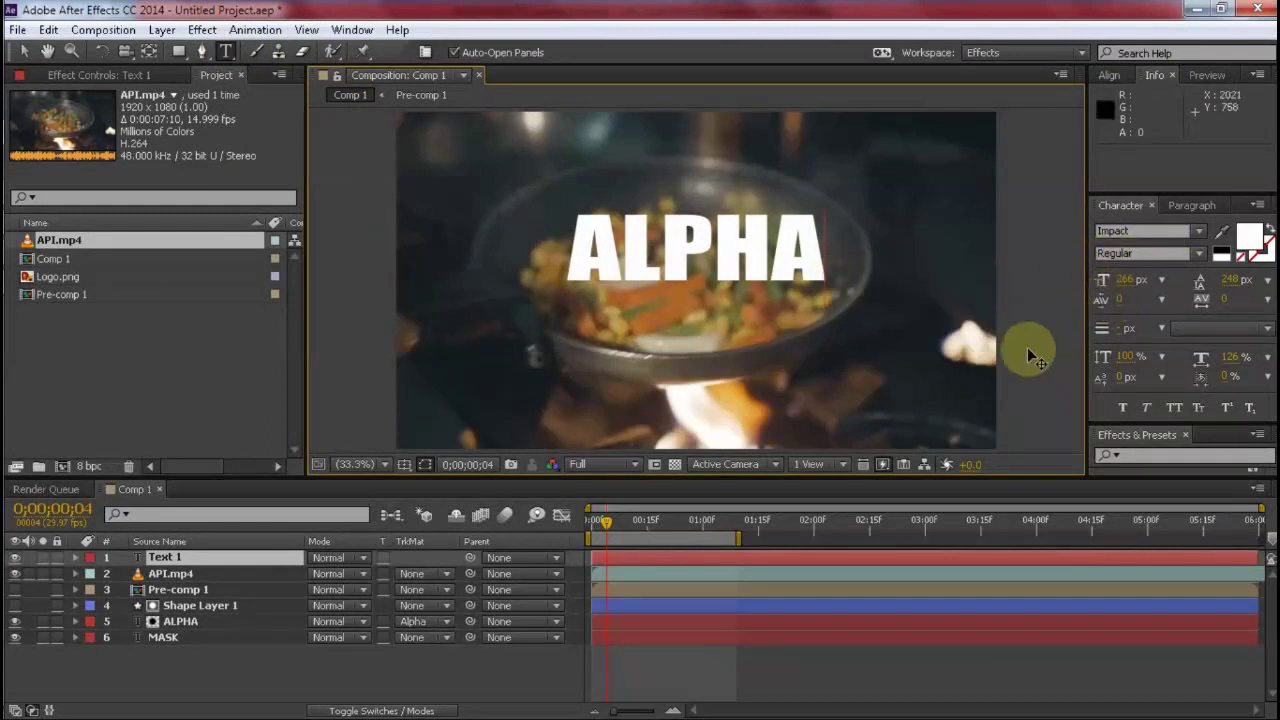
click(245, 559)
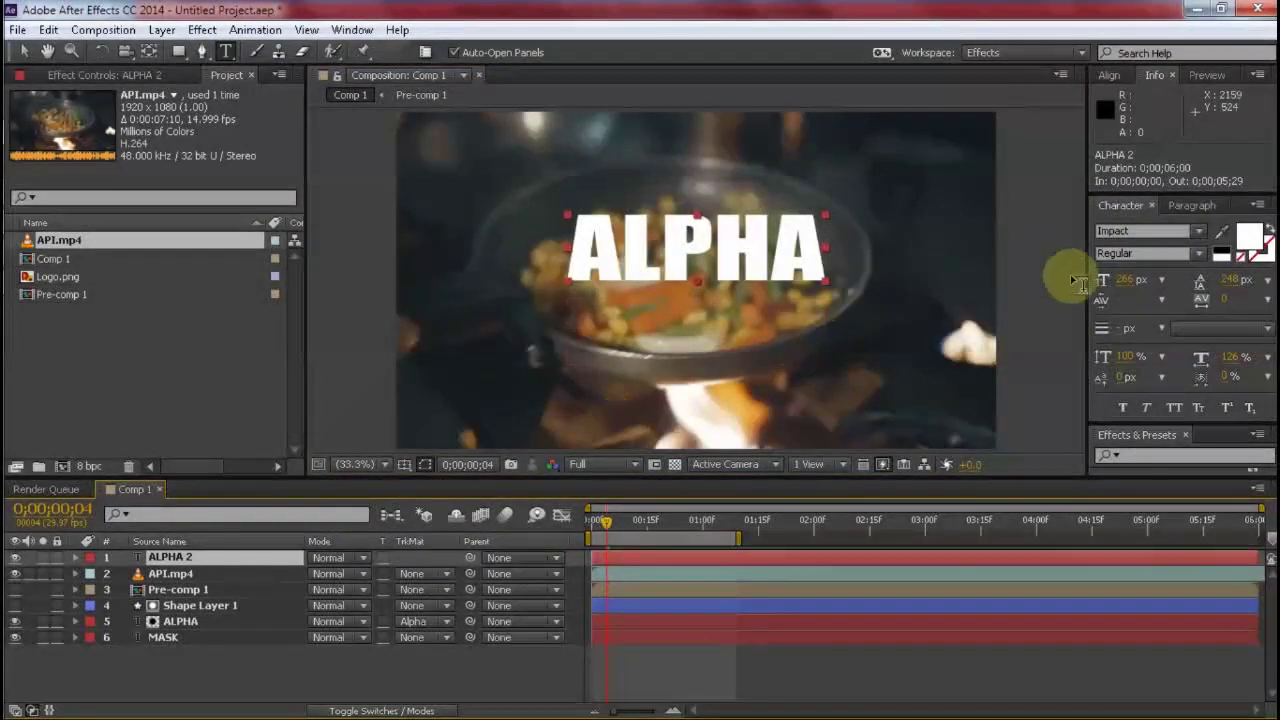
- Set the font size of the new ALPHA 2 text layer to 380 px
click(1196, 236)
click(1180, 248)
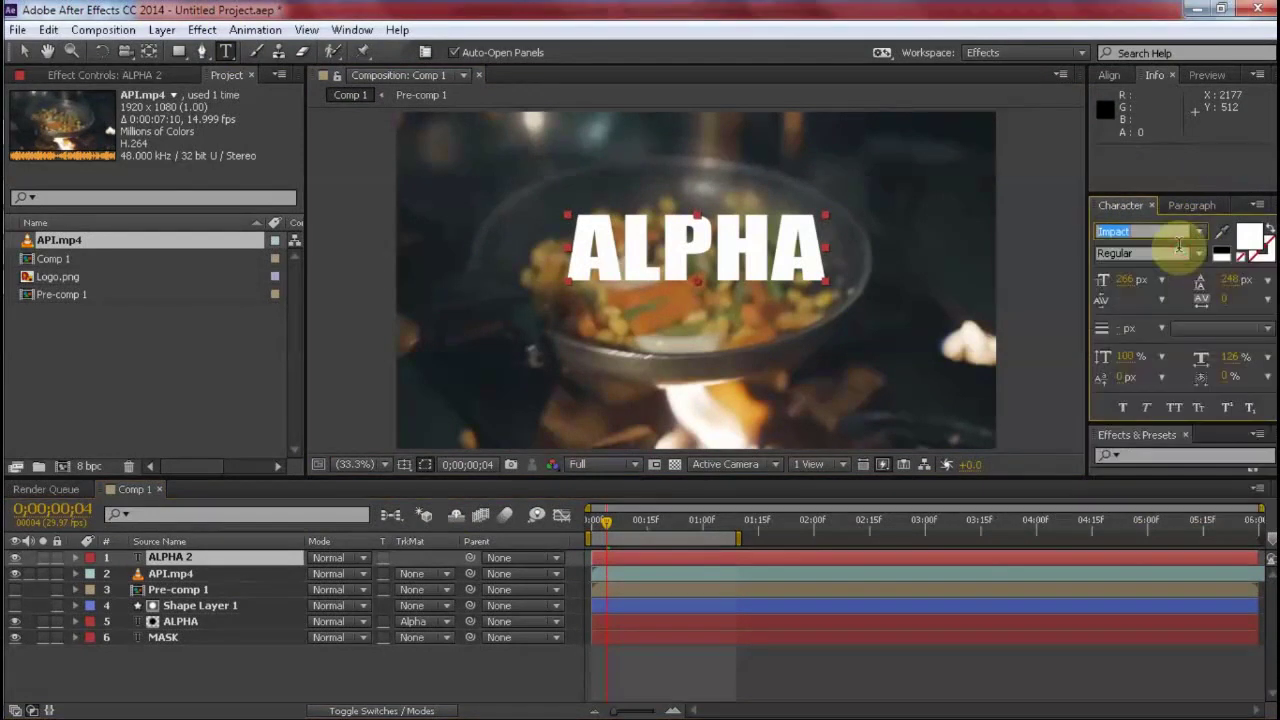
click(1199, 256)
click(1199, 273)
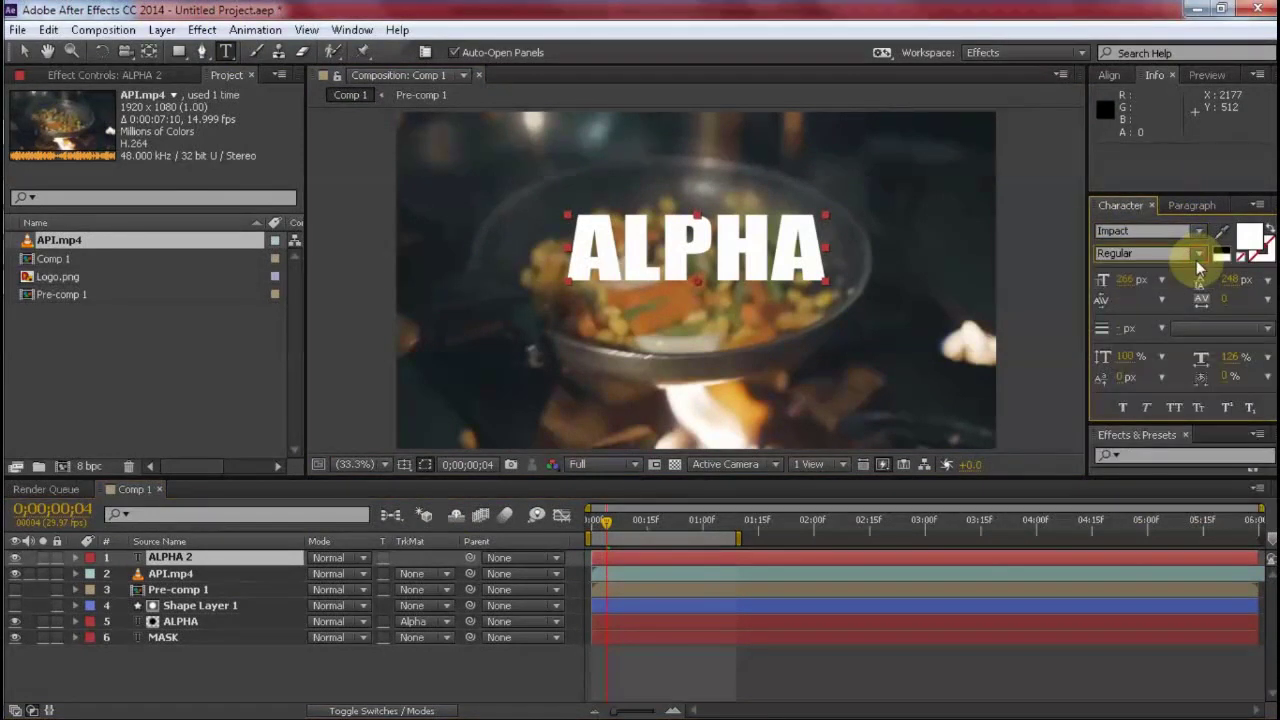
click(1132, 285)
drag(1133, 290, 1248, 282)
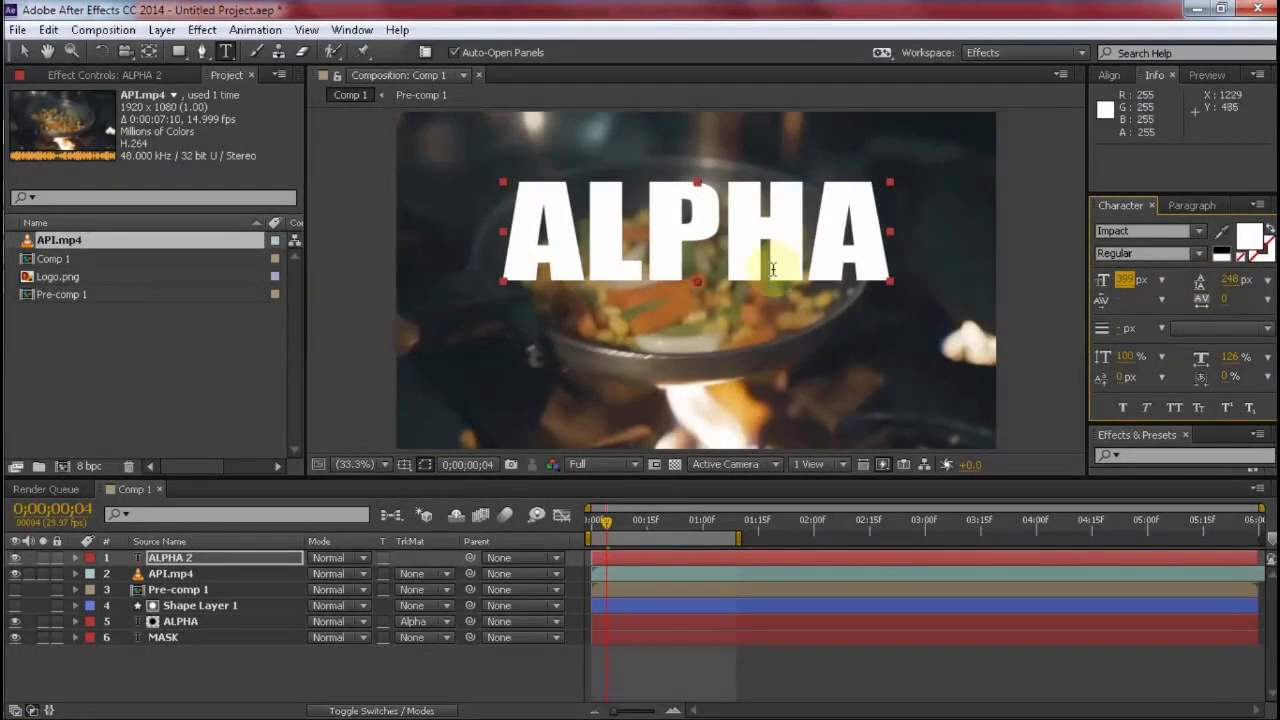
key(Down)
key(Down)
key(Down)
key(Down)
key(Down)
key(Down)
key(Down)
key(Down)
key(Down)
key(Down)
key(Down)
key(Down)
key(Down)
key(Down)
key(Down)
key(Down)
key(Down)
key(Down)
key(Down)
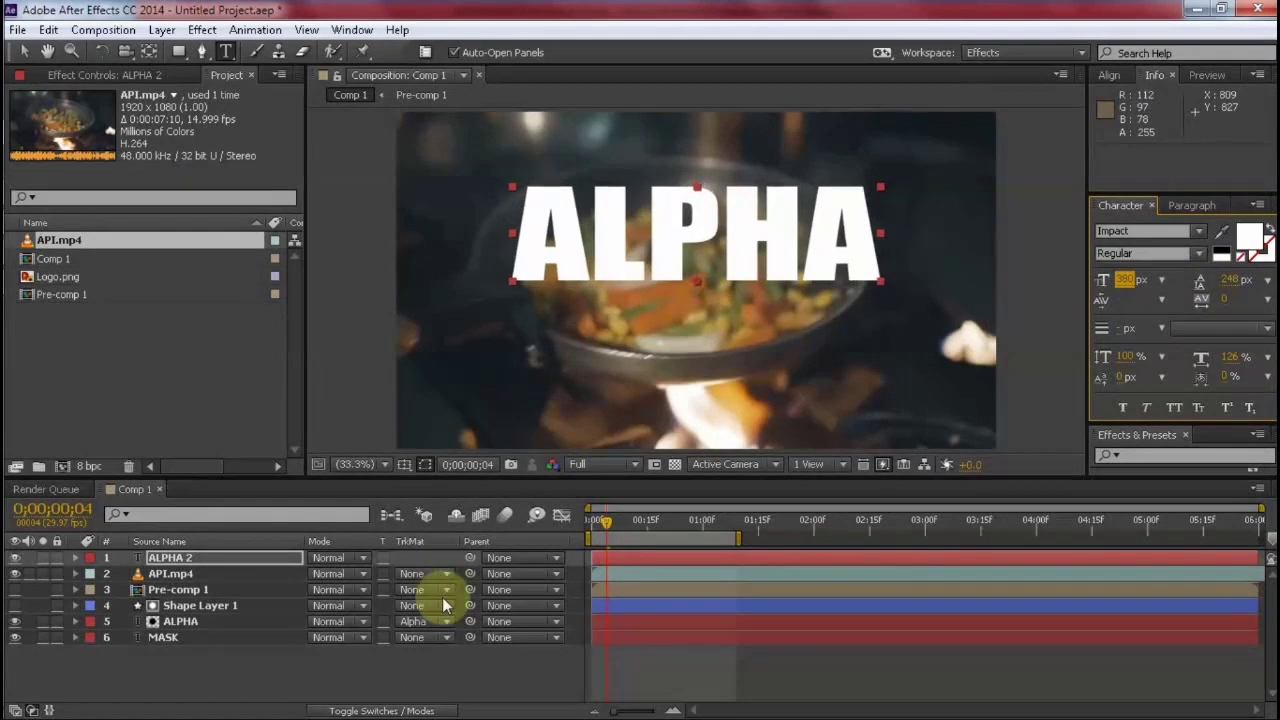
- Nudge the ALPHA 2 text layer sideways and return it to position 960, 540
key(shift+Left)
key(shift+Right)
key(shift+Right)
key(shift+Right)
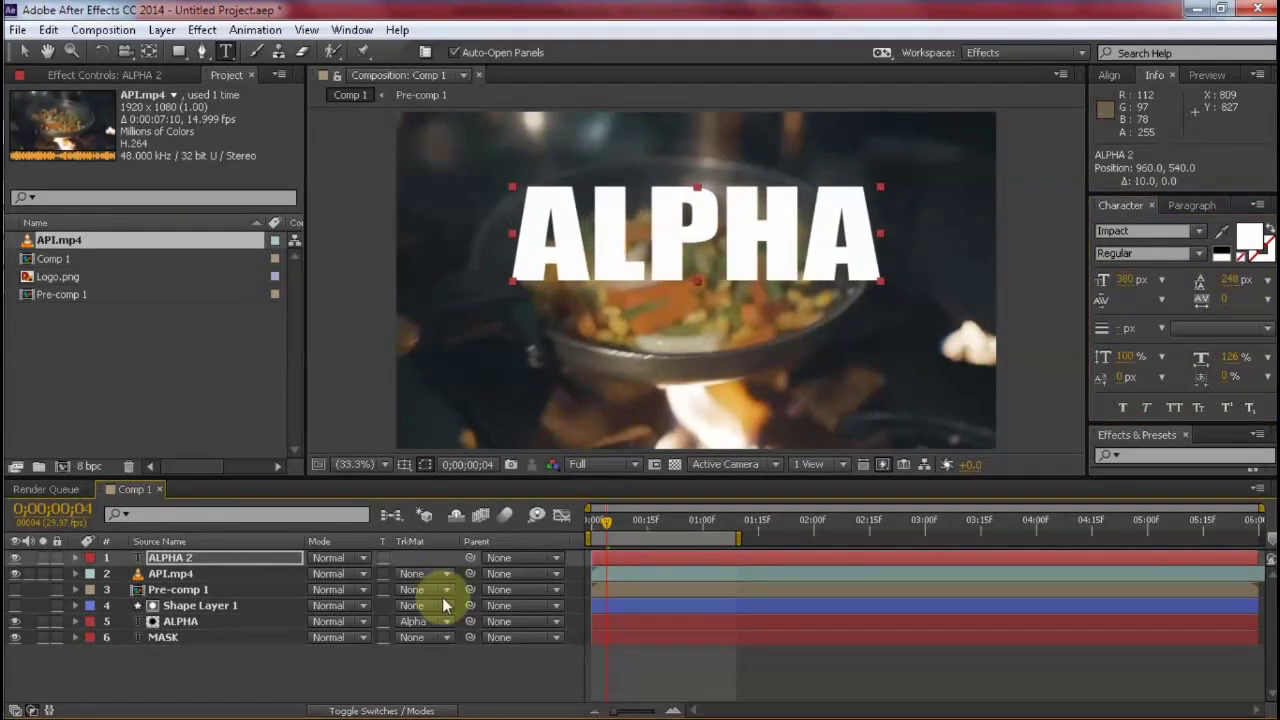
- Create a 1920 x 1080 px orange solid (FE7E00) in Comp 1 and place it directly below the API.mp4 layer
click(210, 695)
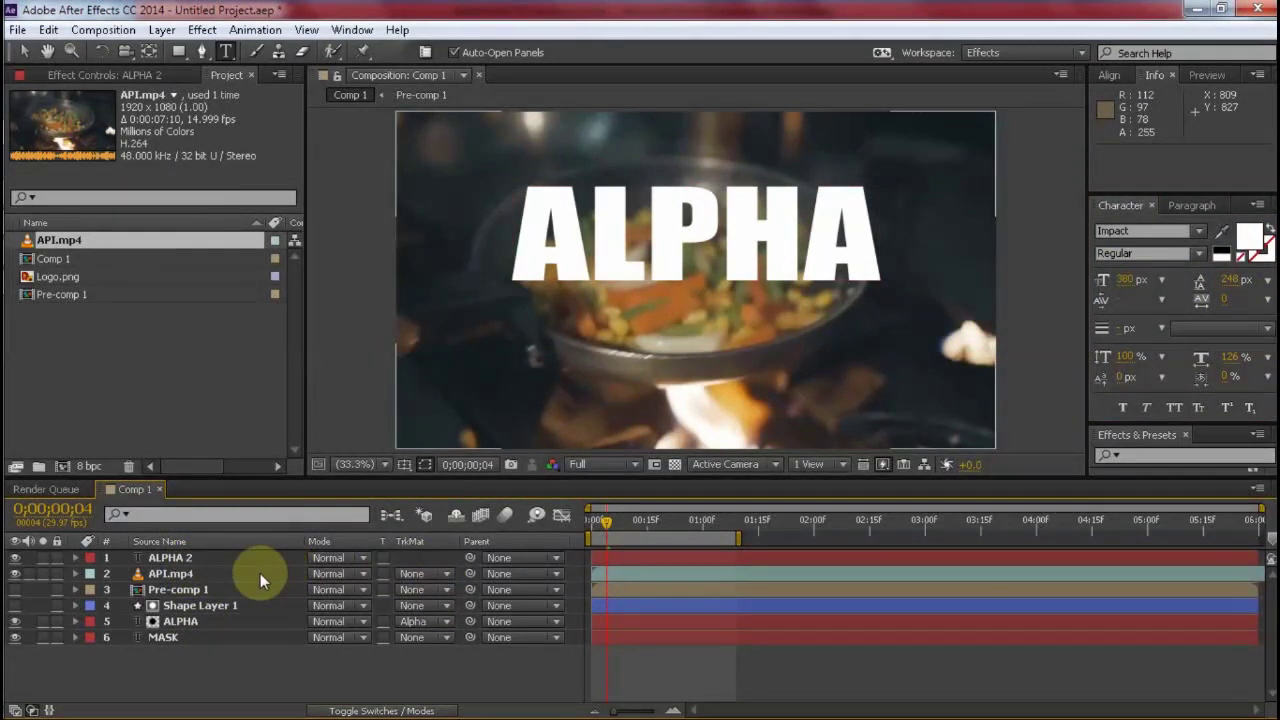
right_click(268, 697)
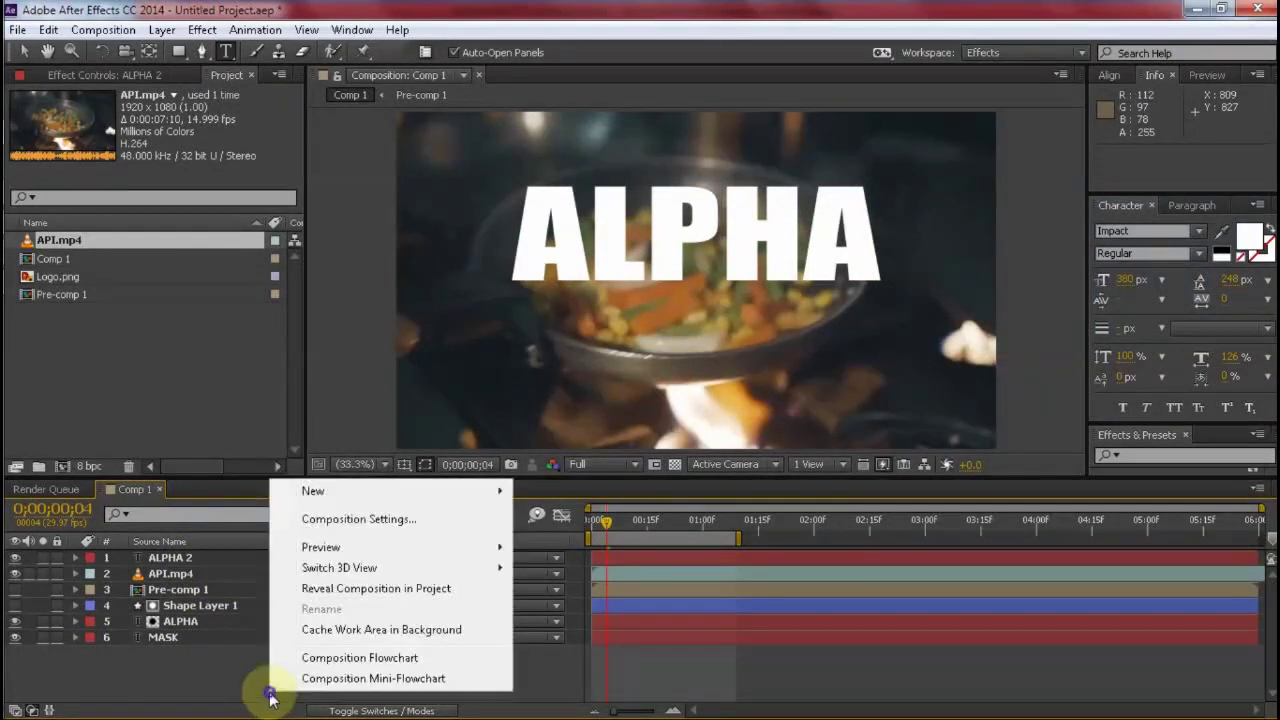
mouse_move(394, 491)
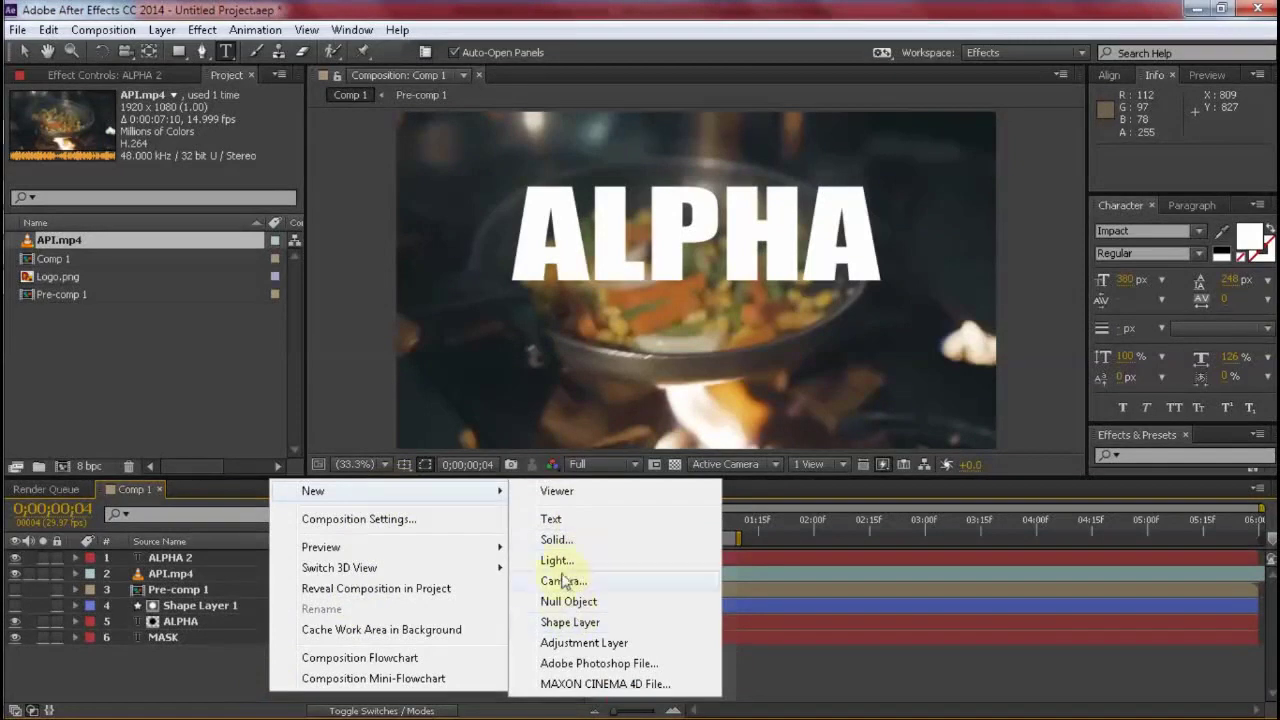
click(558, 541)
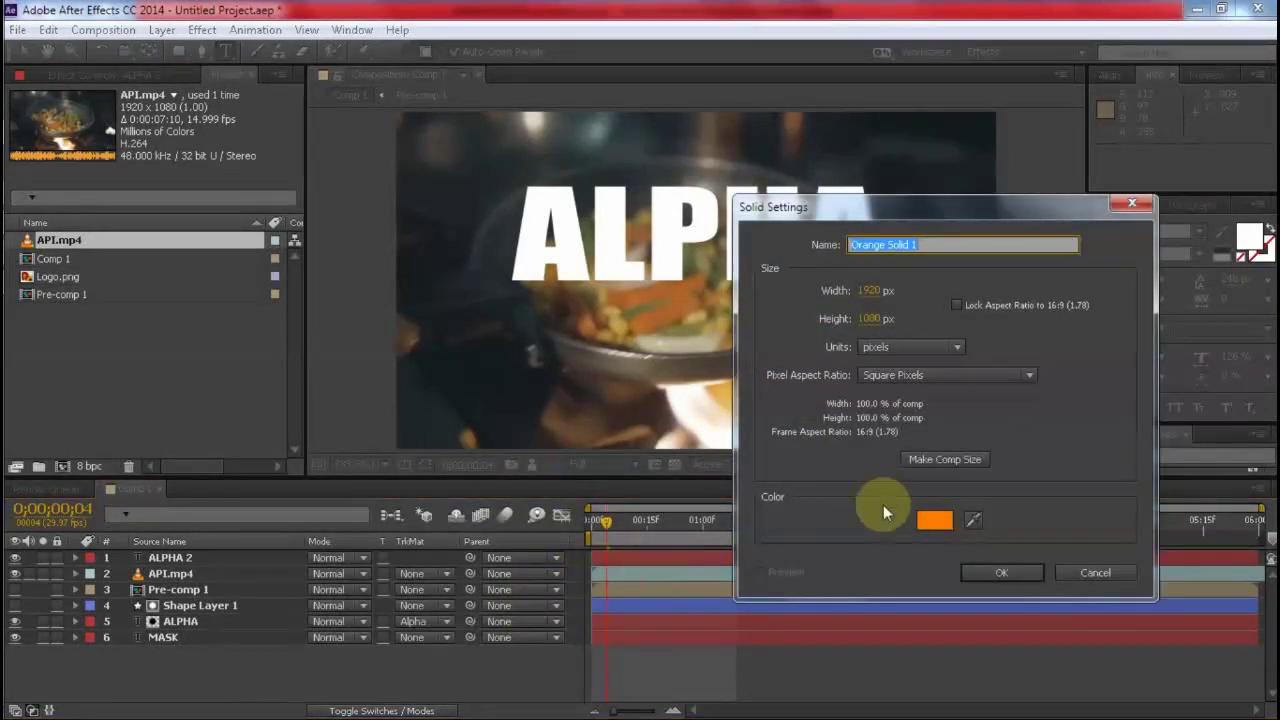
click(929, 521)
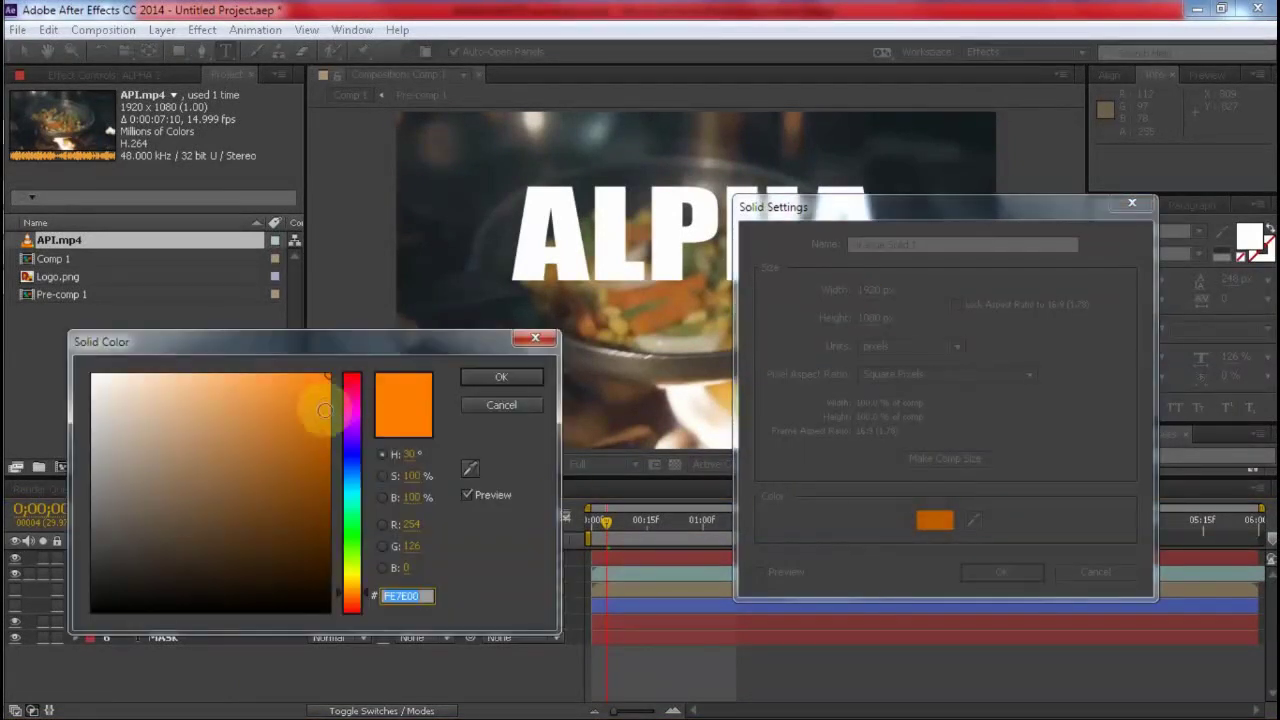
click(495, 377)
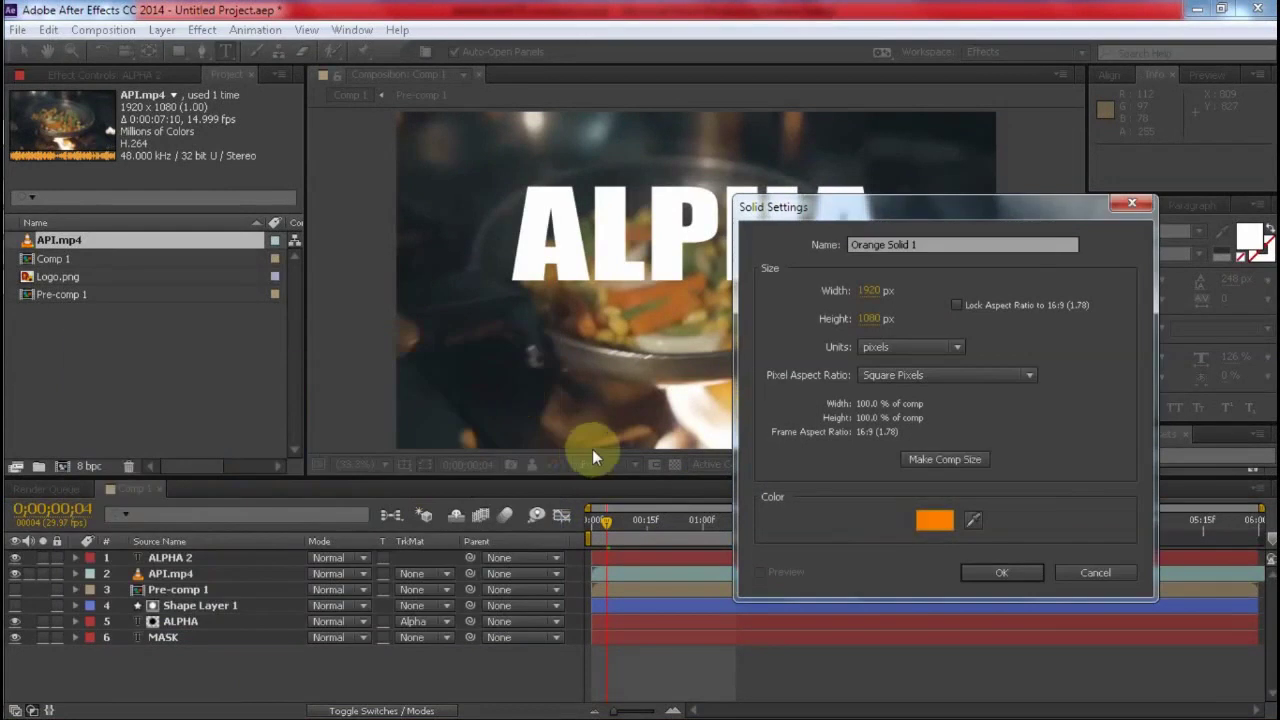
click(1003, 573)
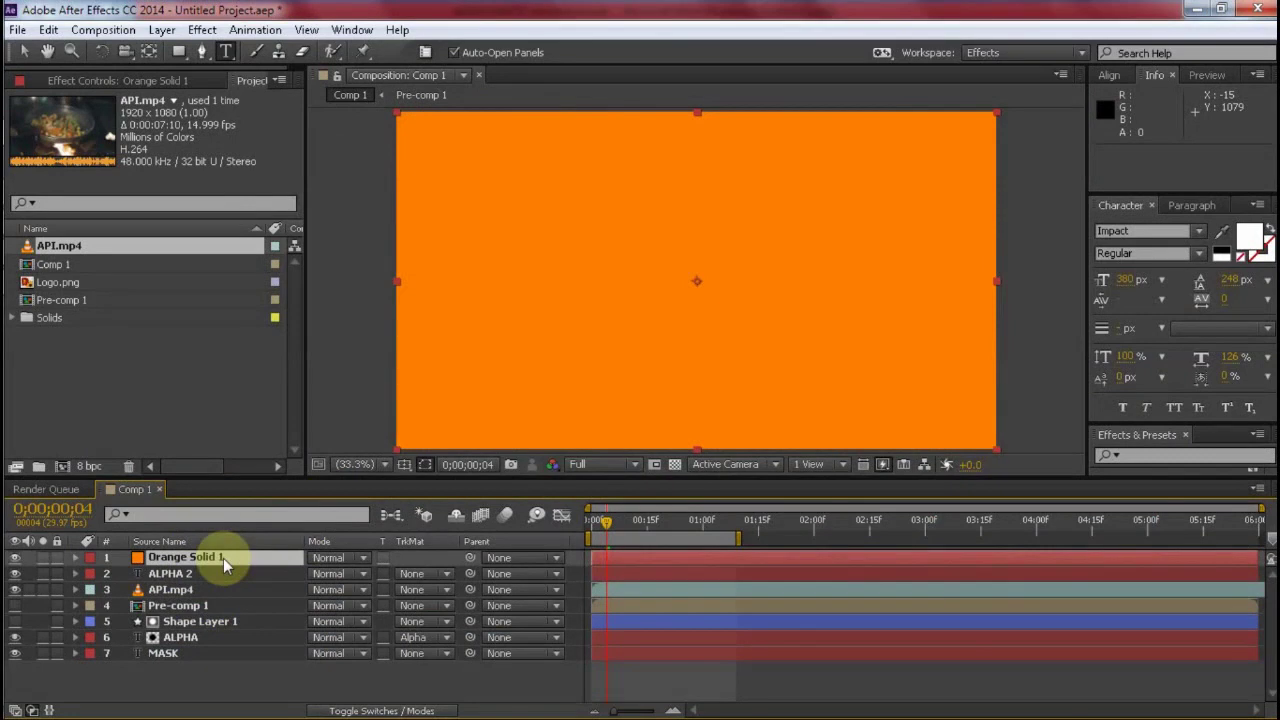
drag(223, 558, 225, 600)
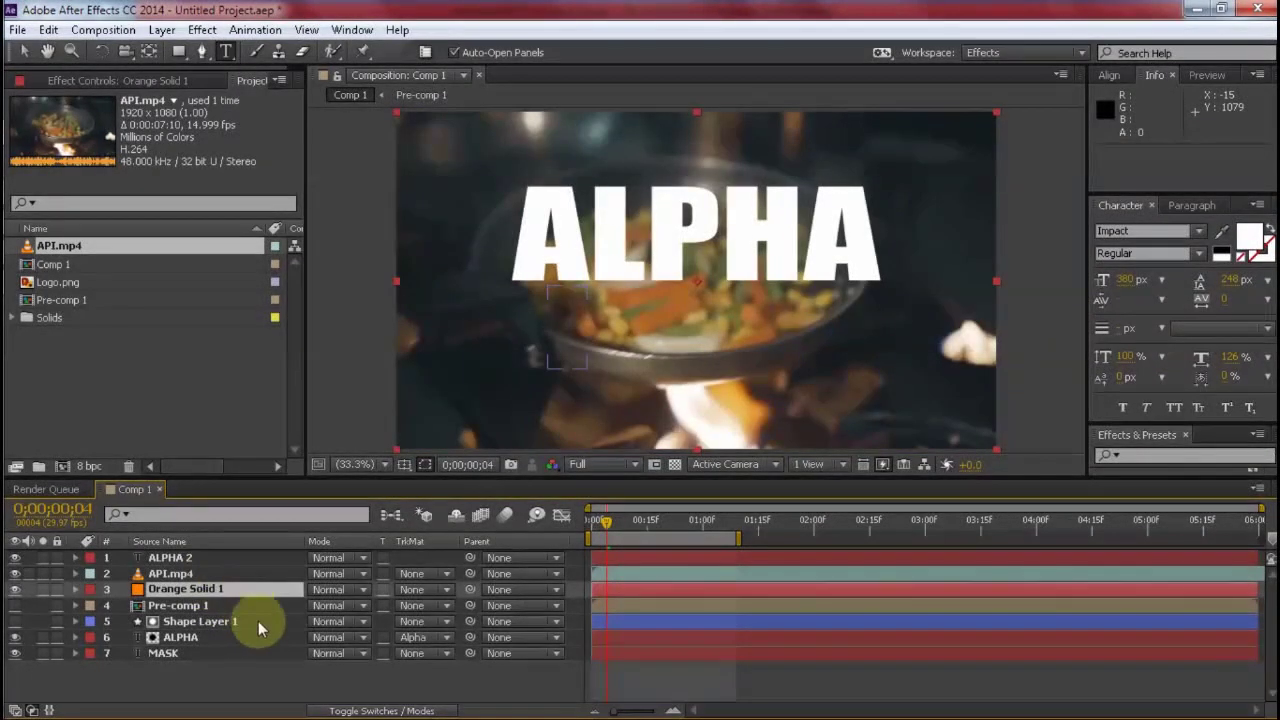
- Set the API.mp4 layer's track matte to Alpha Matte "ALPHA 2" and preview the video playing inside the text
click(195, 574)
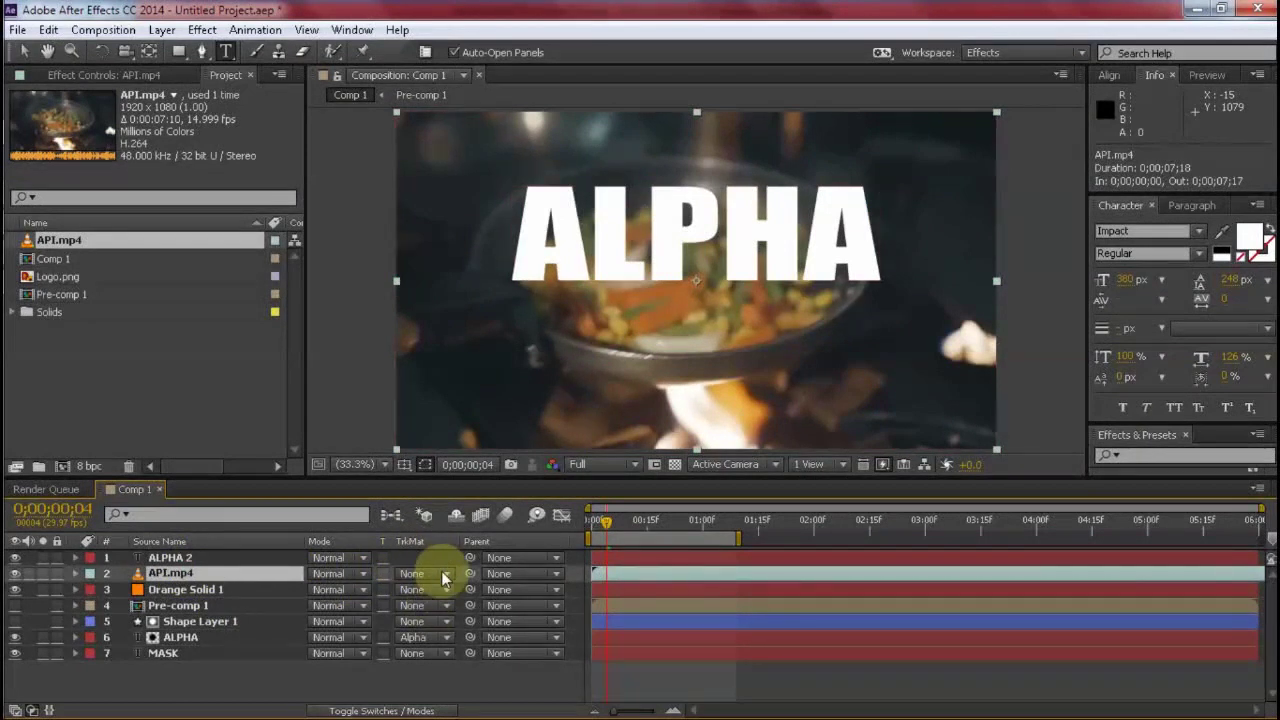
click(441, 574)
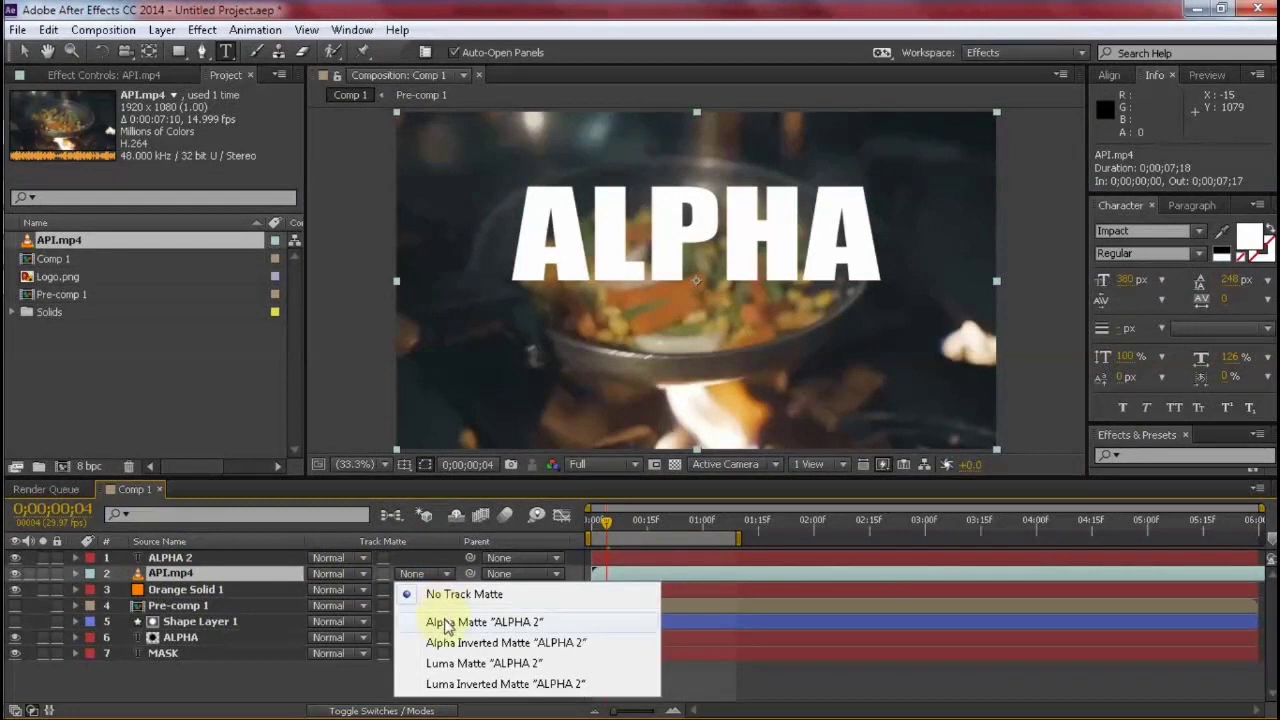
click(440, 621)
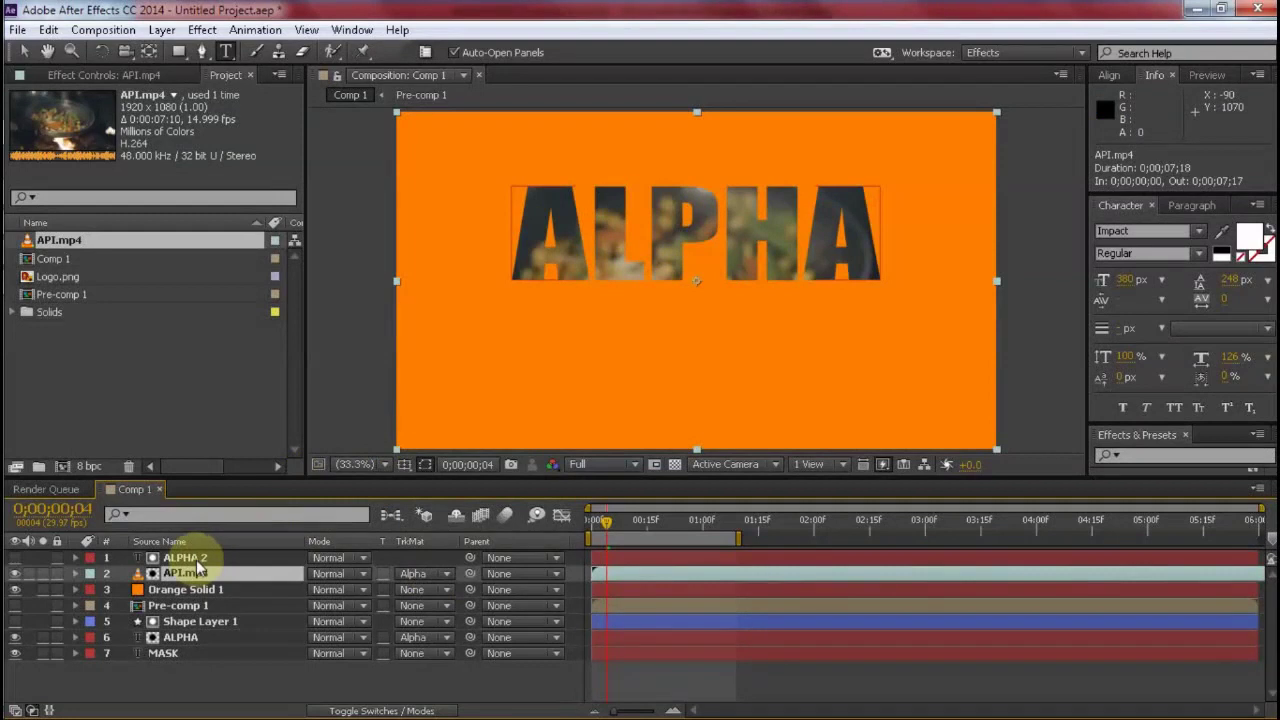
key(h)
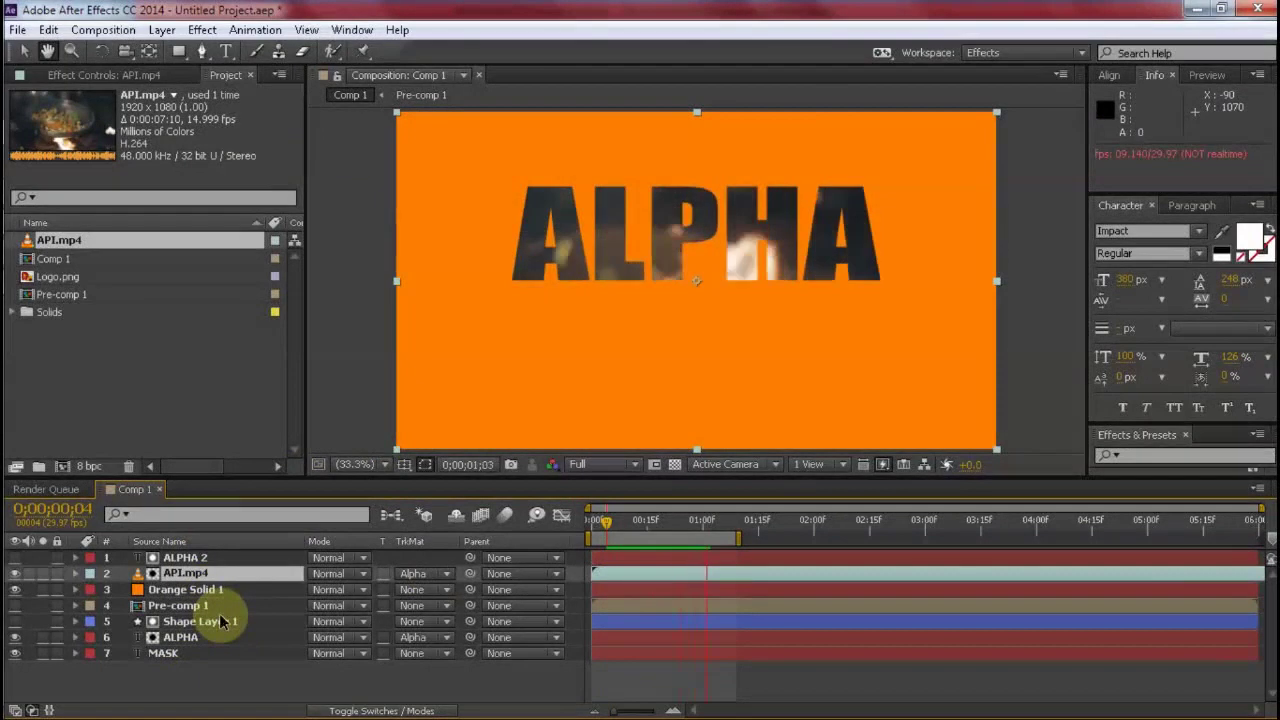
key(ctrl+t)
- Add Logo.png to Comp 1 directly above API.mp4 as its alpha matte and hide the logo layer
click(67, 281)
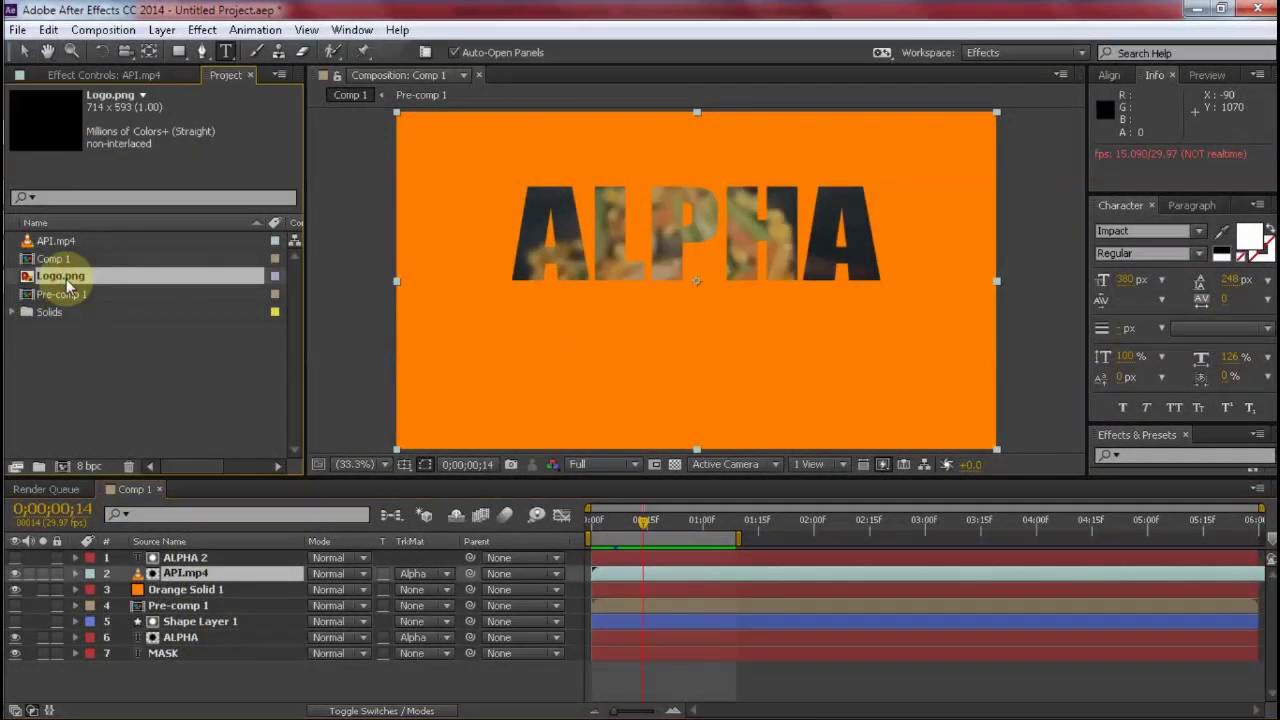
drag(100, 555, 100, 557)
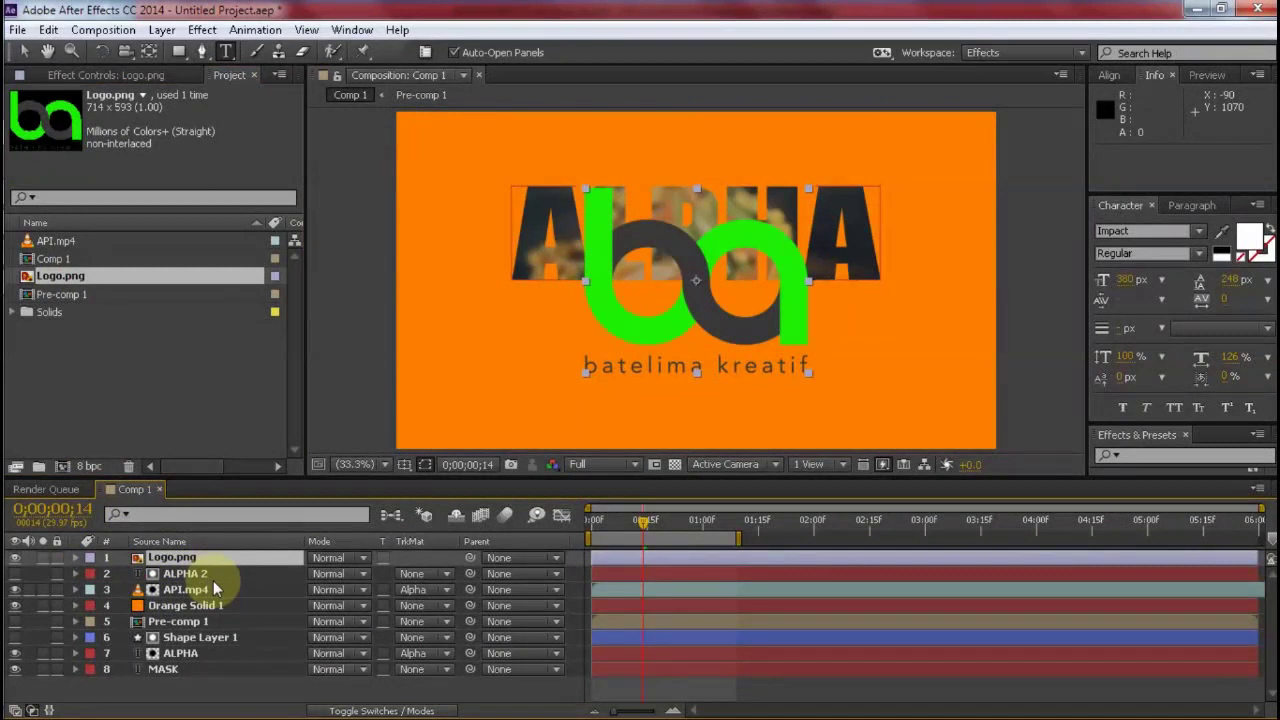
drag(193, 563, 194, 588)
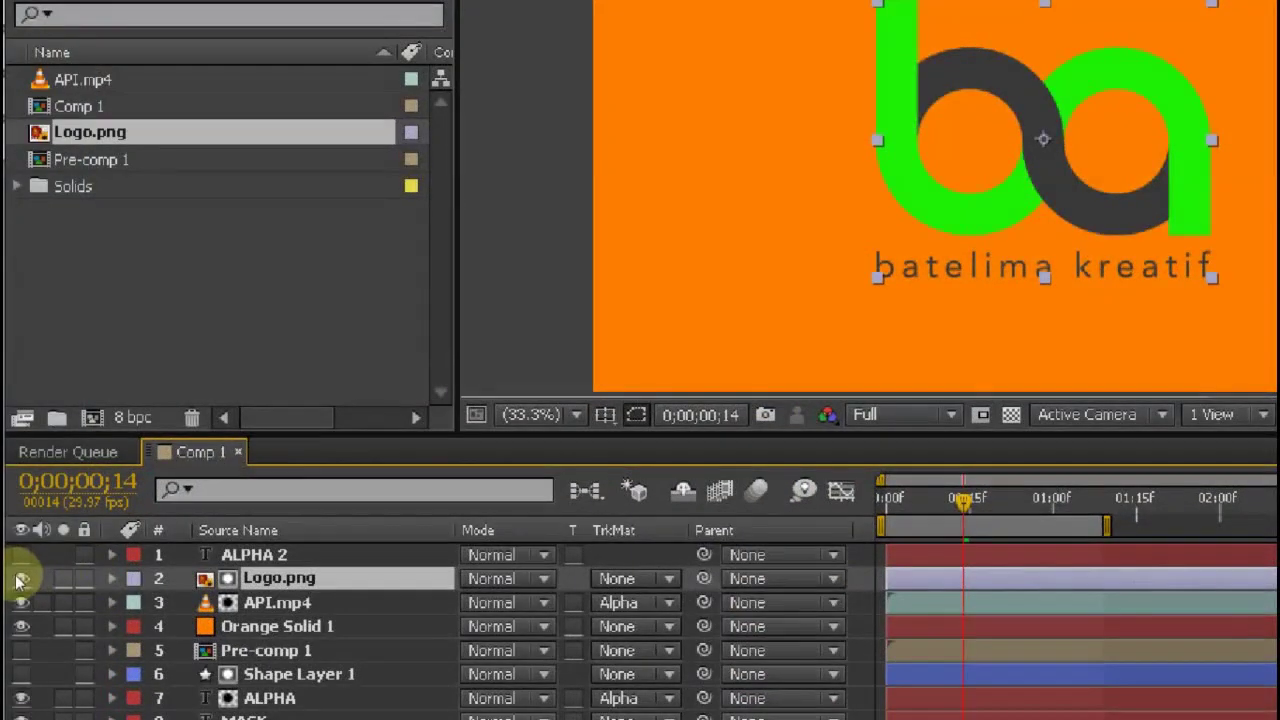
click(21, 578)
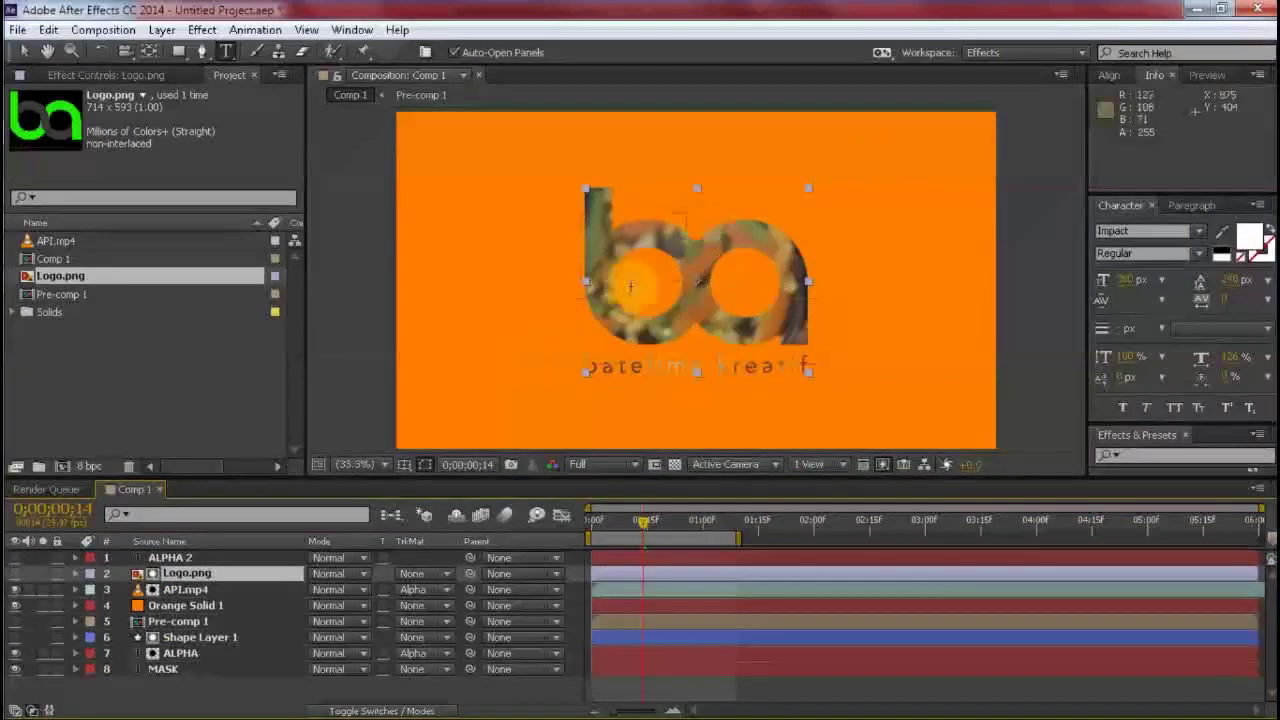
- Extend the work area to the end of Comp 1 and preview the logo matte from the first frame
drag(620, 524, 684, 547)
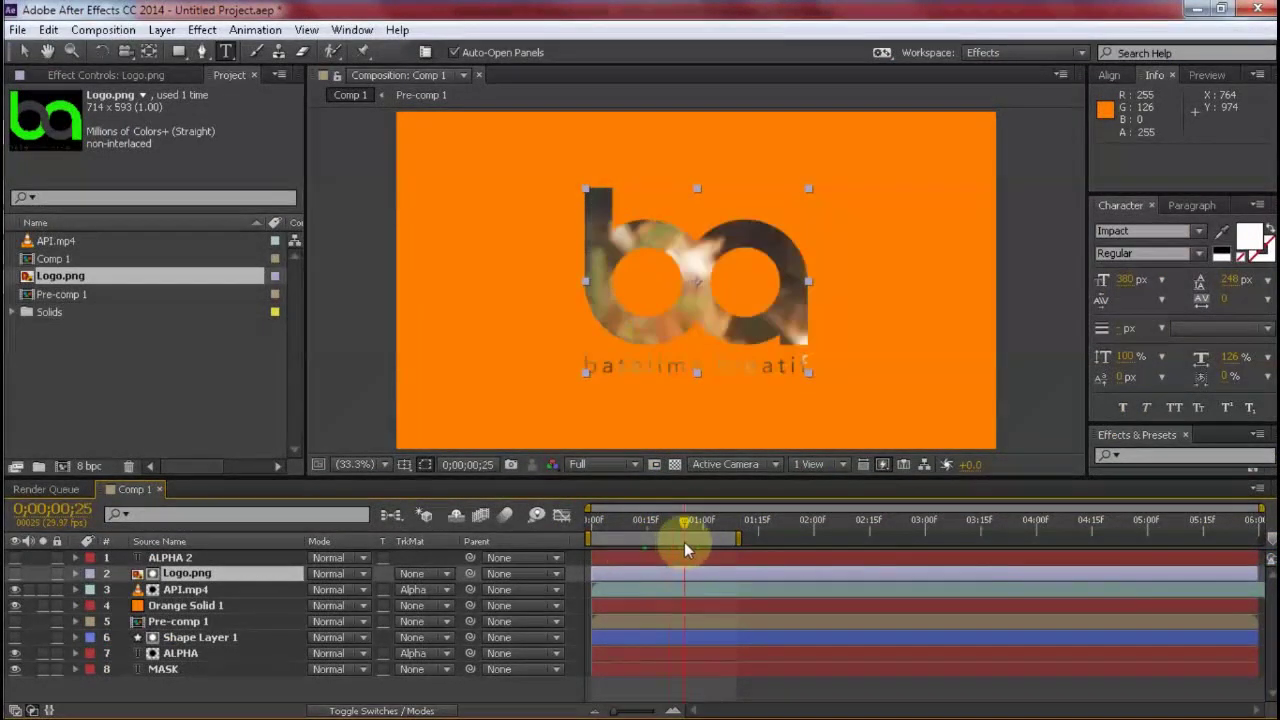
click(456, 698)
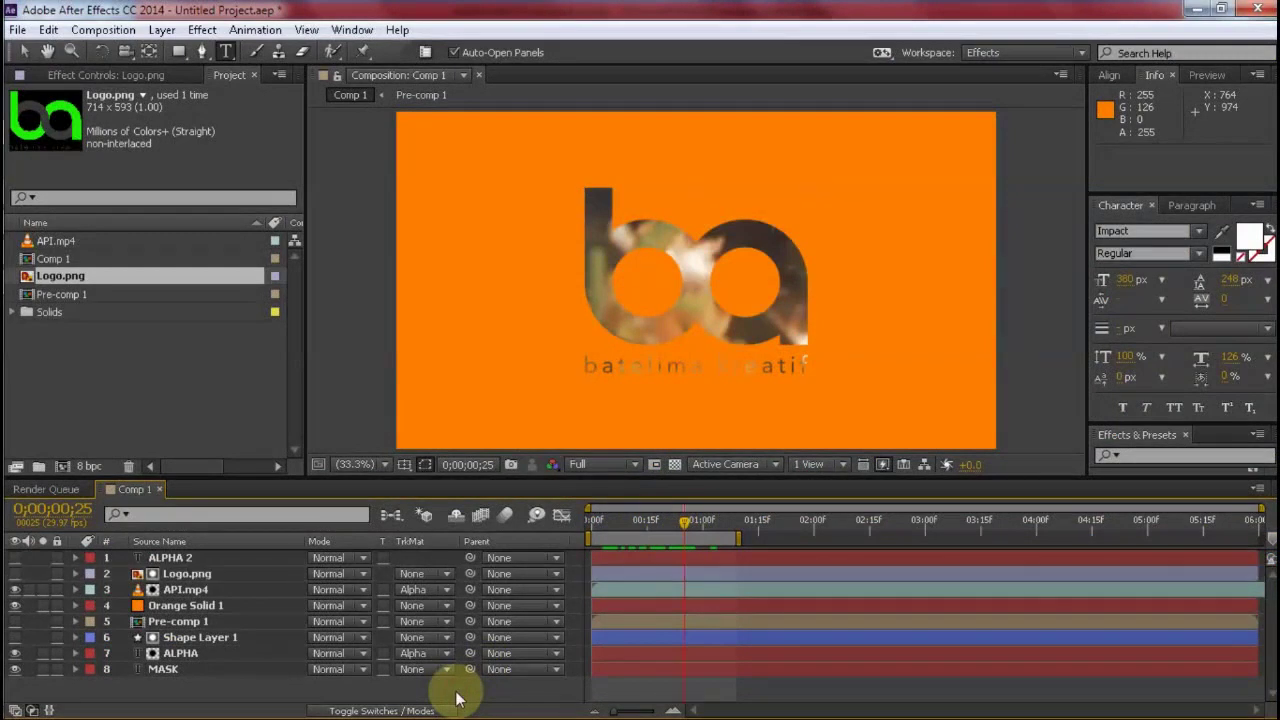
drag(737, 537, 1258, 537)
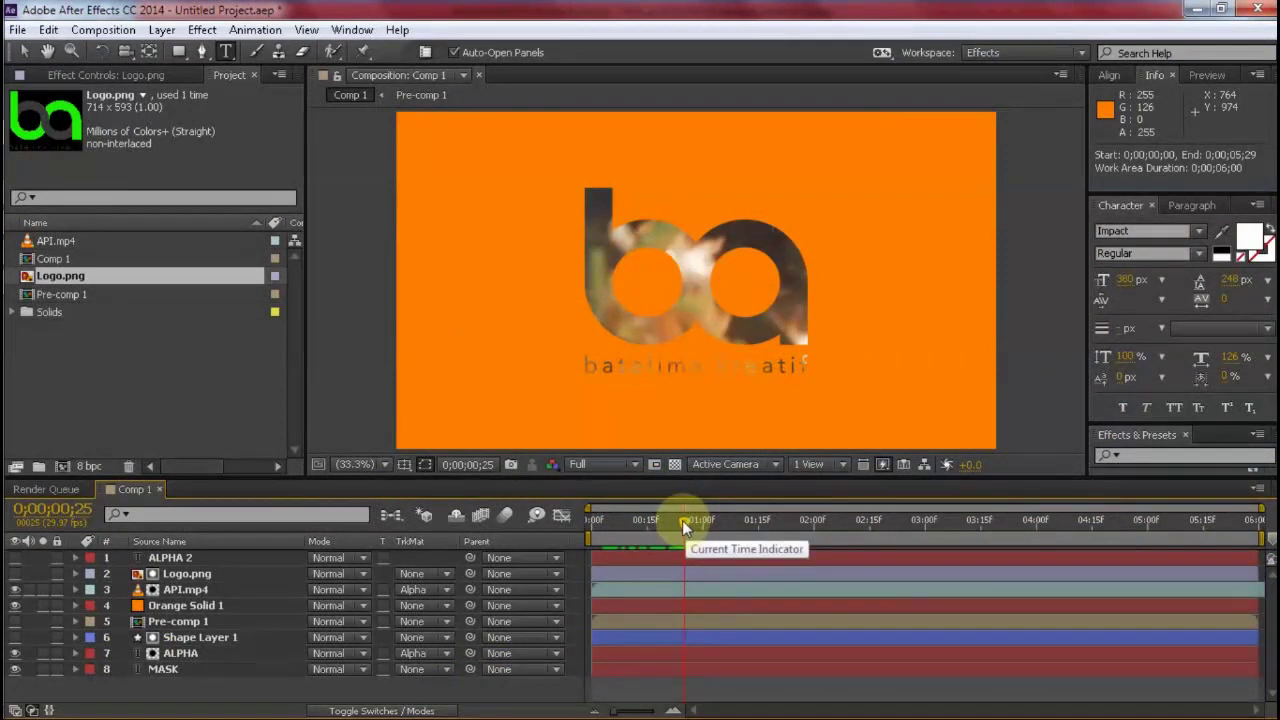
drag(682, 521, 554, 584)
key(space)
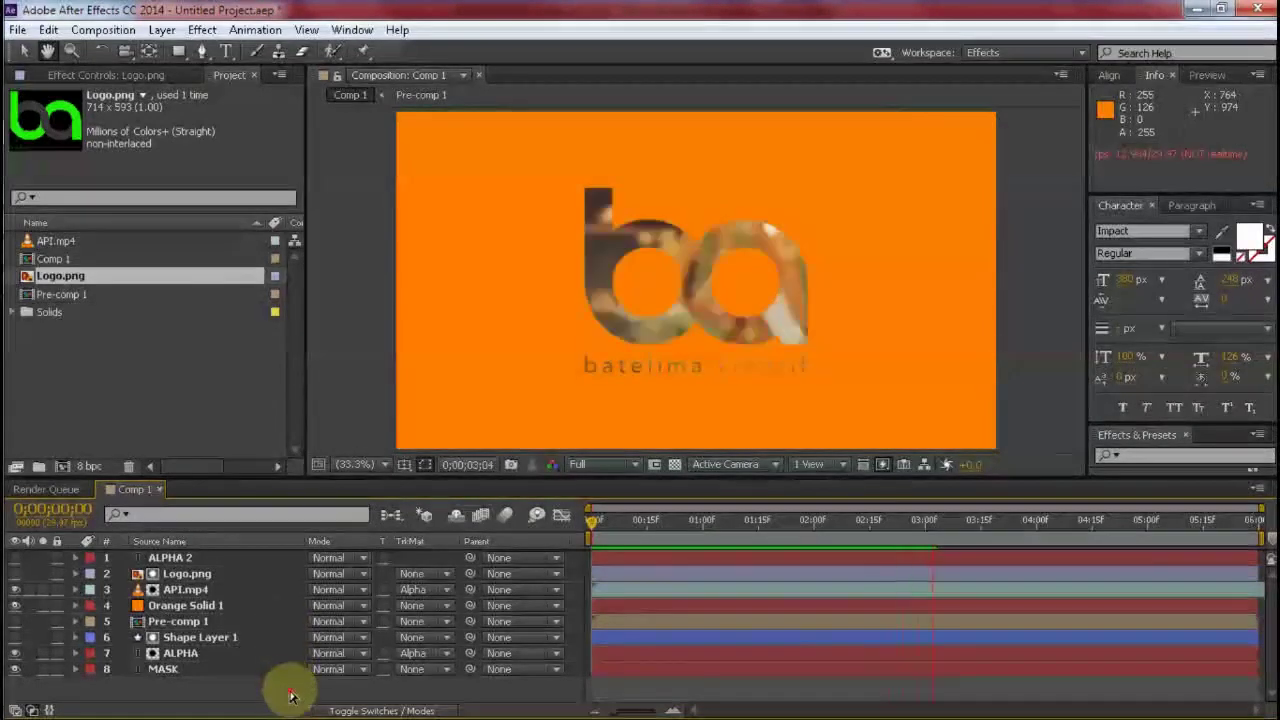
key(ctrl+t)
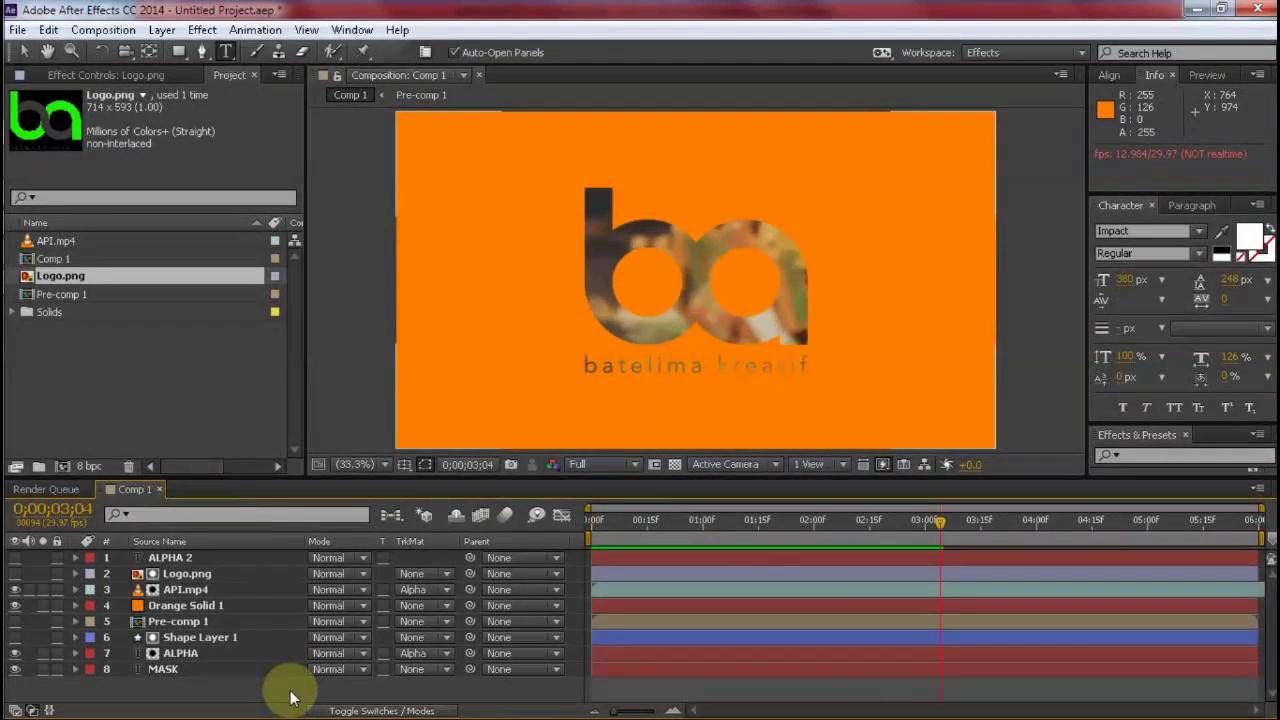
- Create a 1920 x 1080, six-second composition named "Video Mask" and place API.mp4 in it
key(ctrl+n)
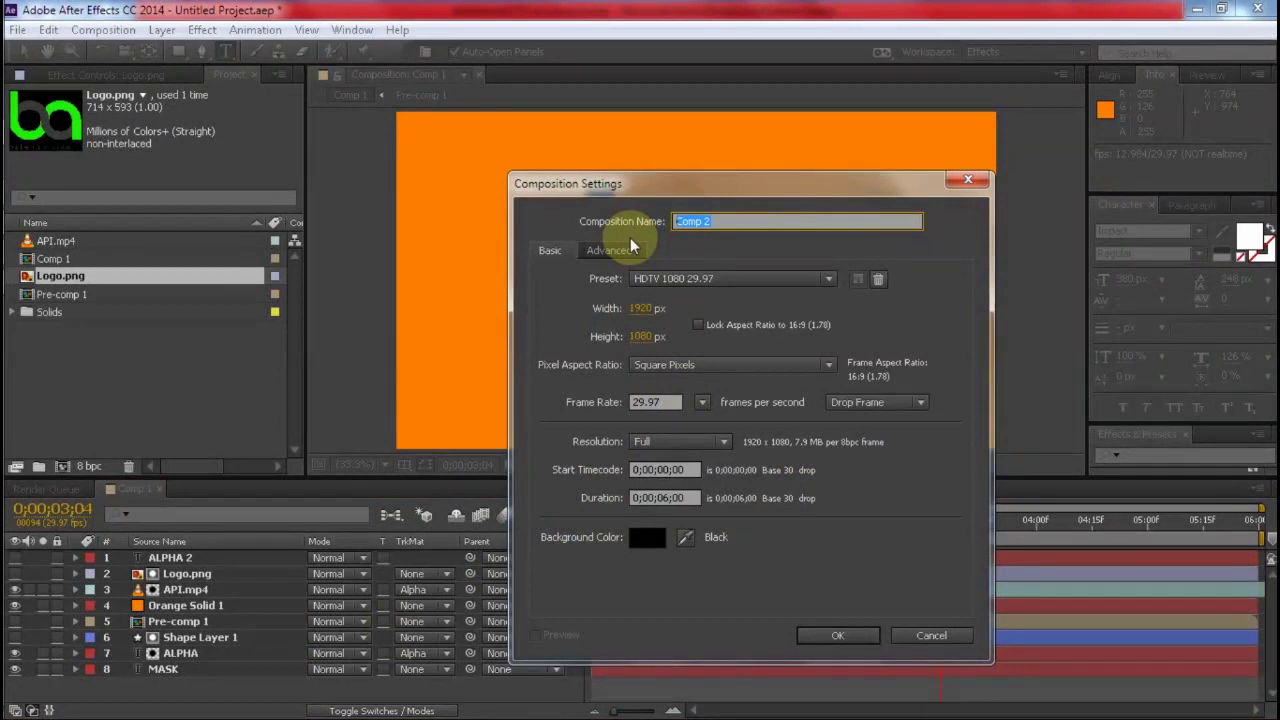
text(Video Mask)
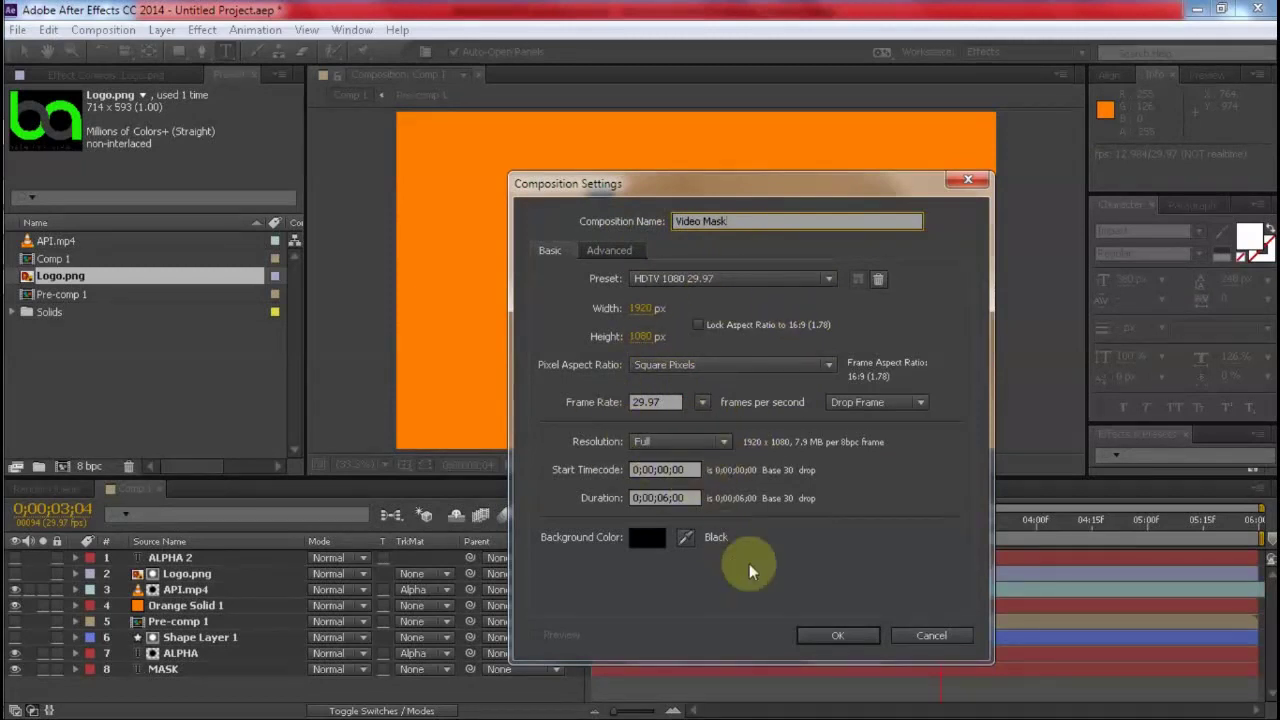
click(838, 638)
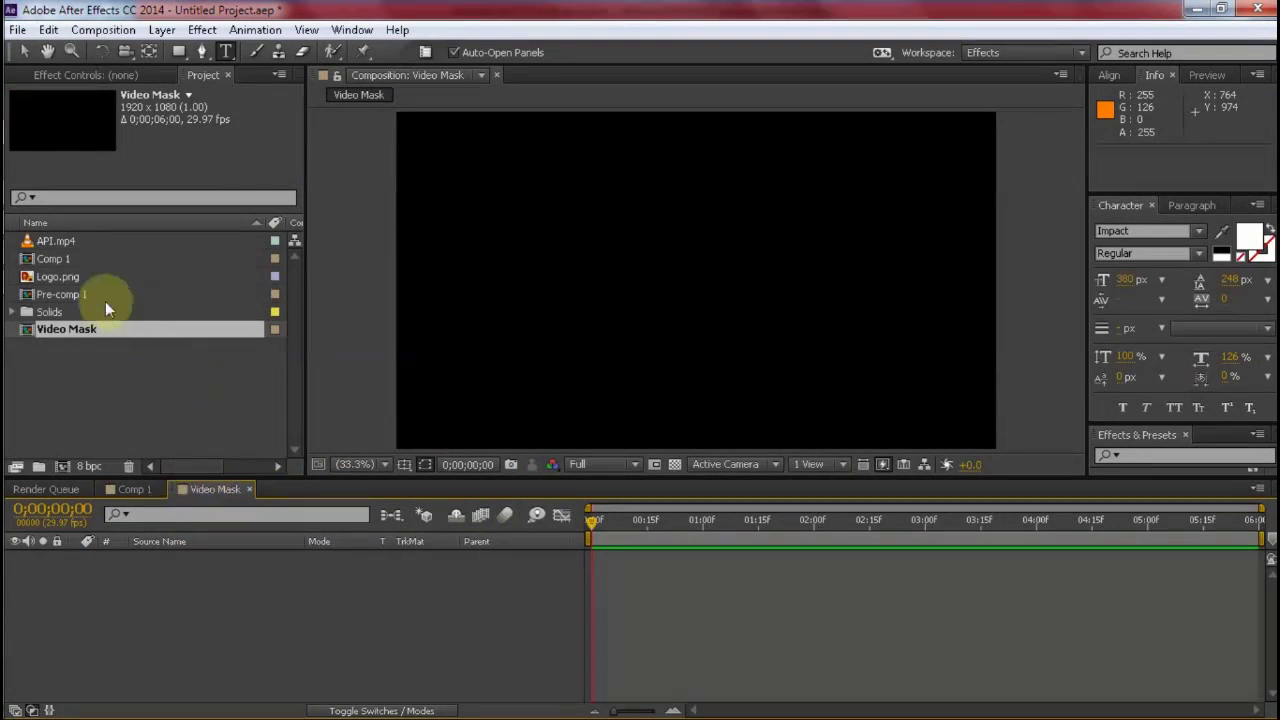
click(53, 242)
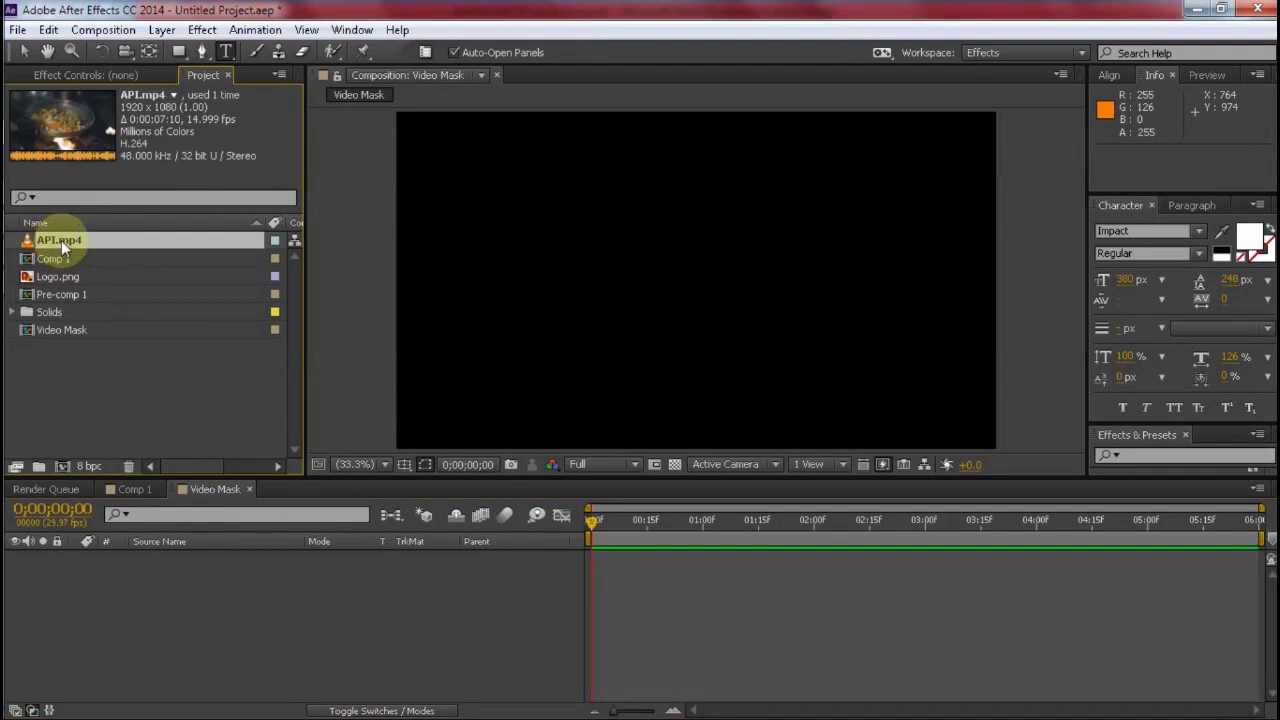
drag(61, 240, 73, 568)
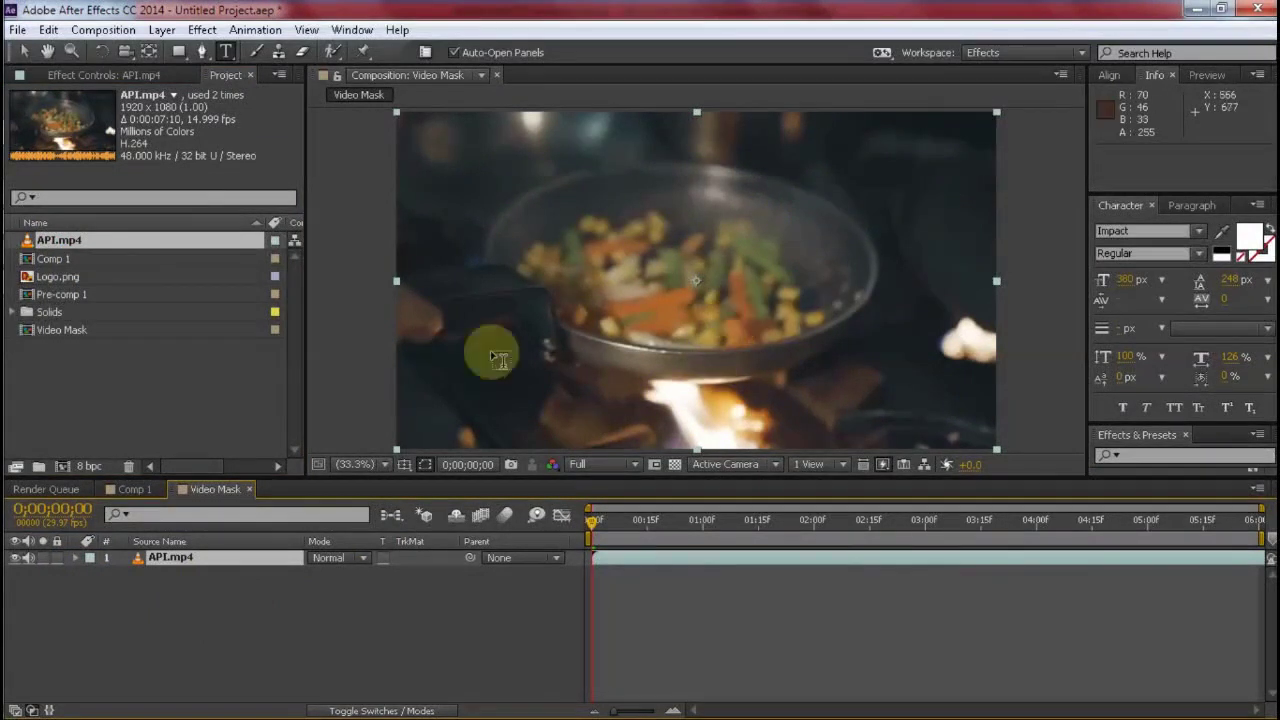
click(342, 612)
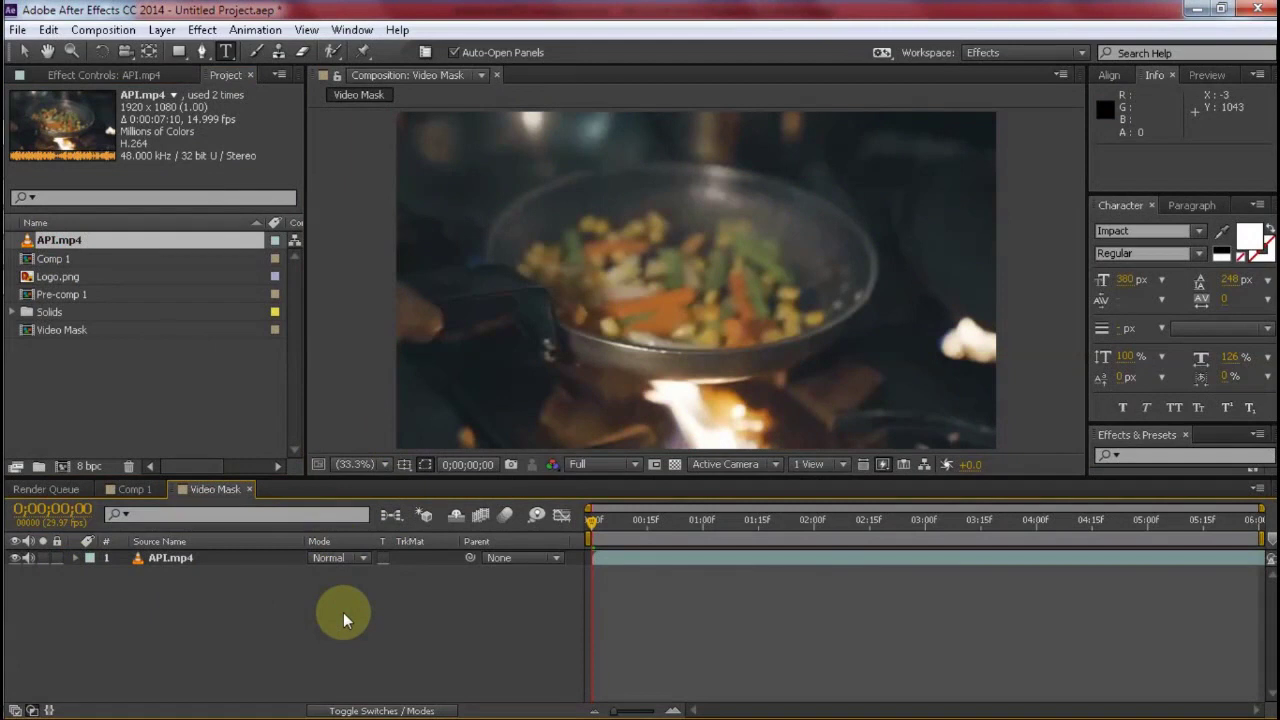
- Create a six-second HDTV 1080 29.97 composition named "Teks Mask" and add a full-size orange solid to it
key(ctrl+n)
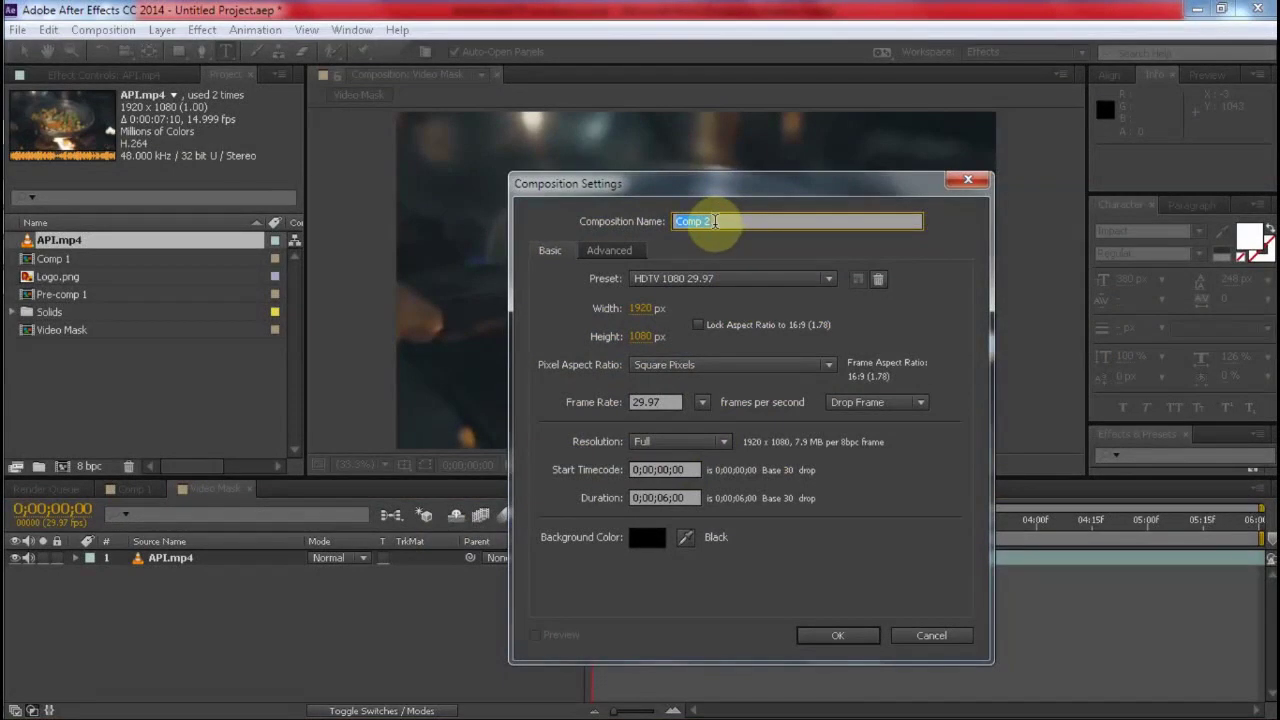
text(Te)
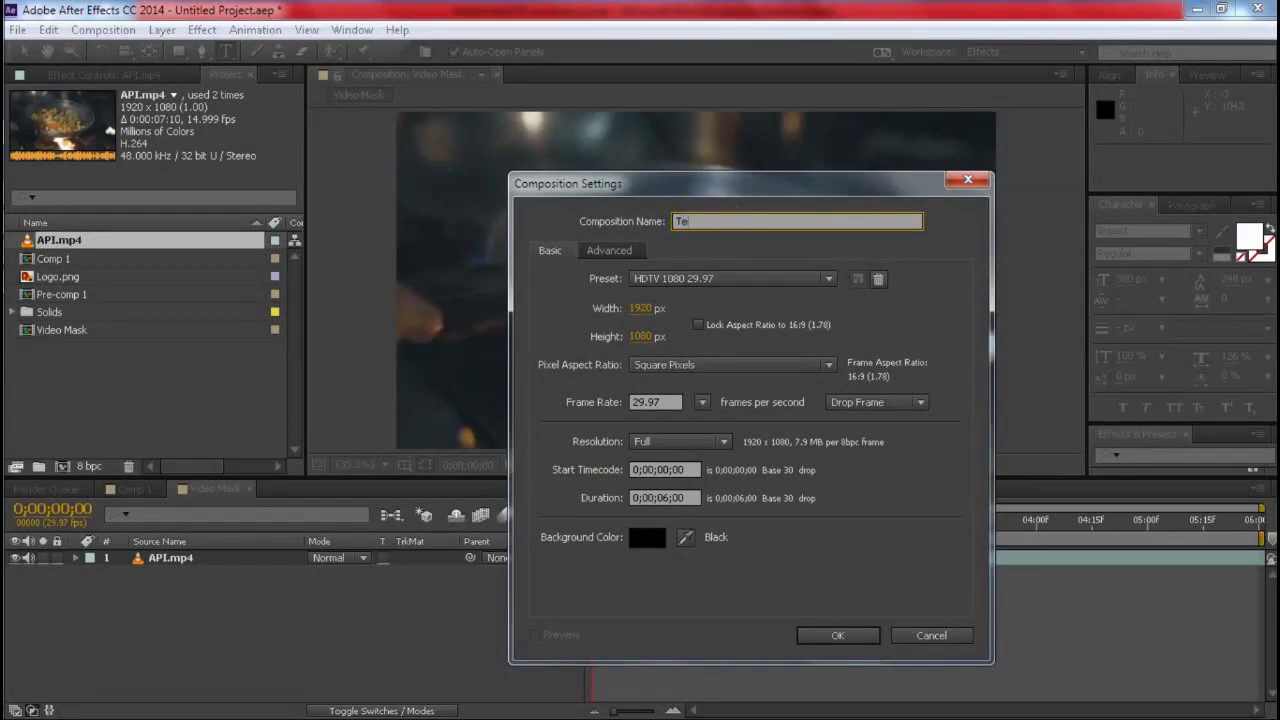
text(ks Mask)
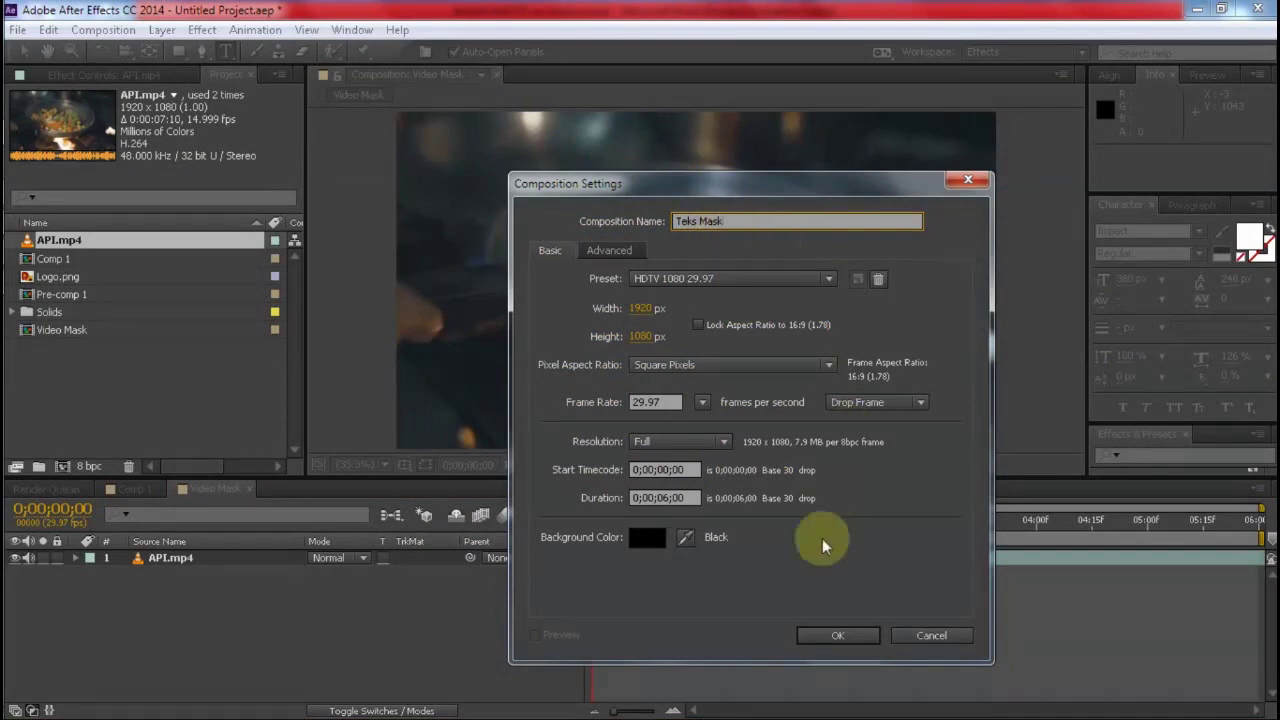
click(826, 637)
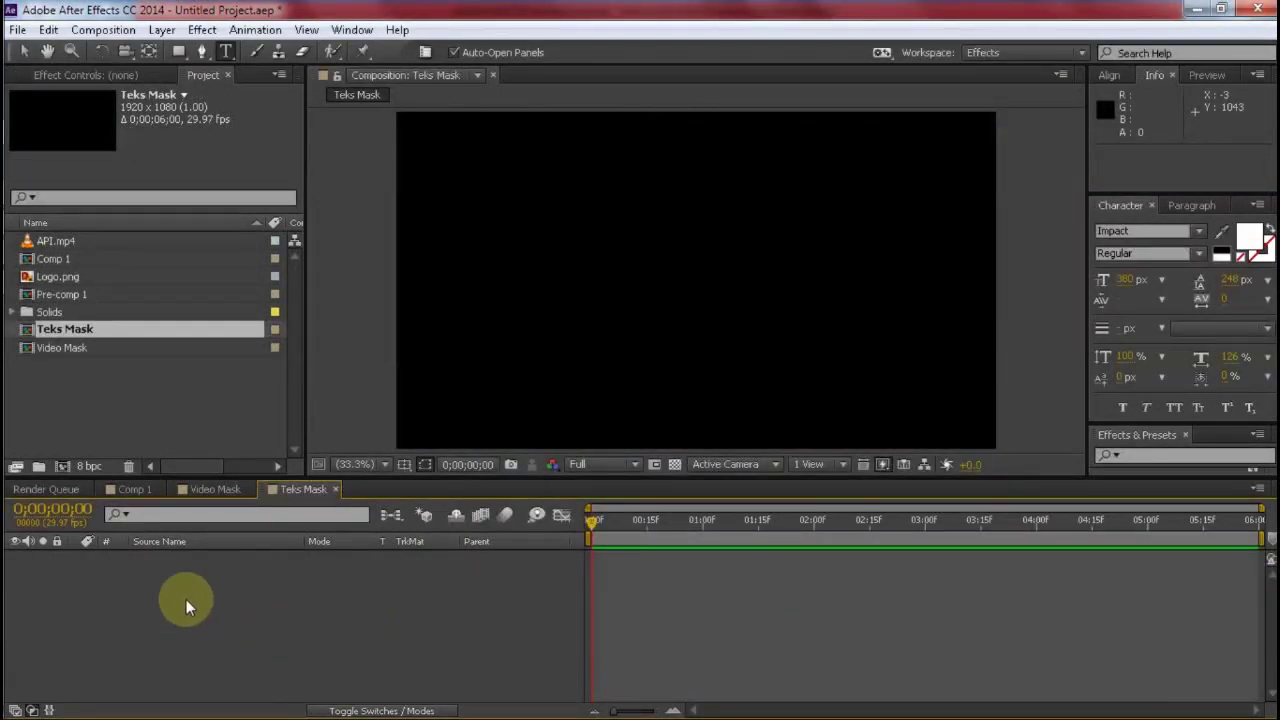
key(ctrl+y)
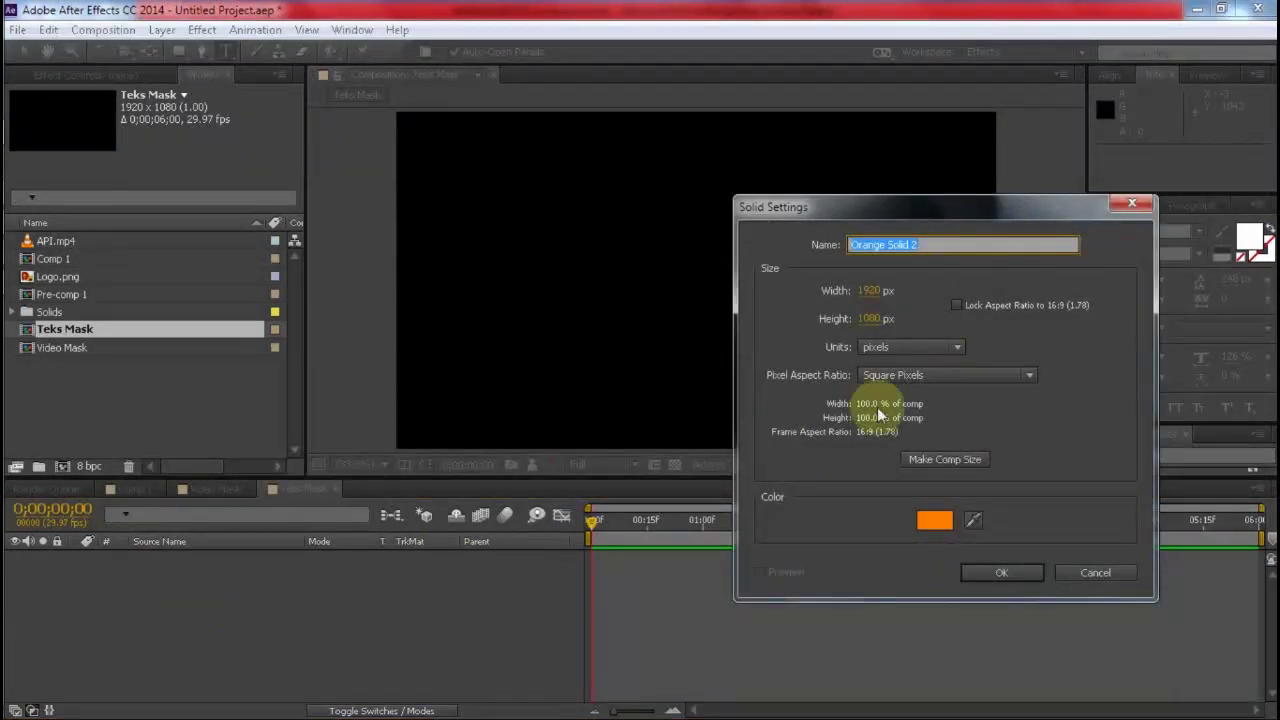
click(980, 574)
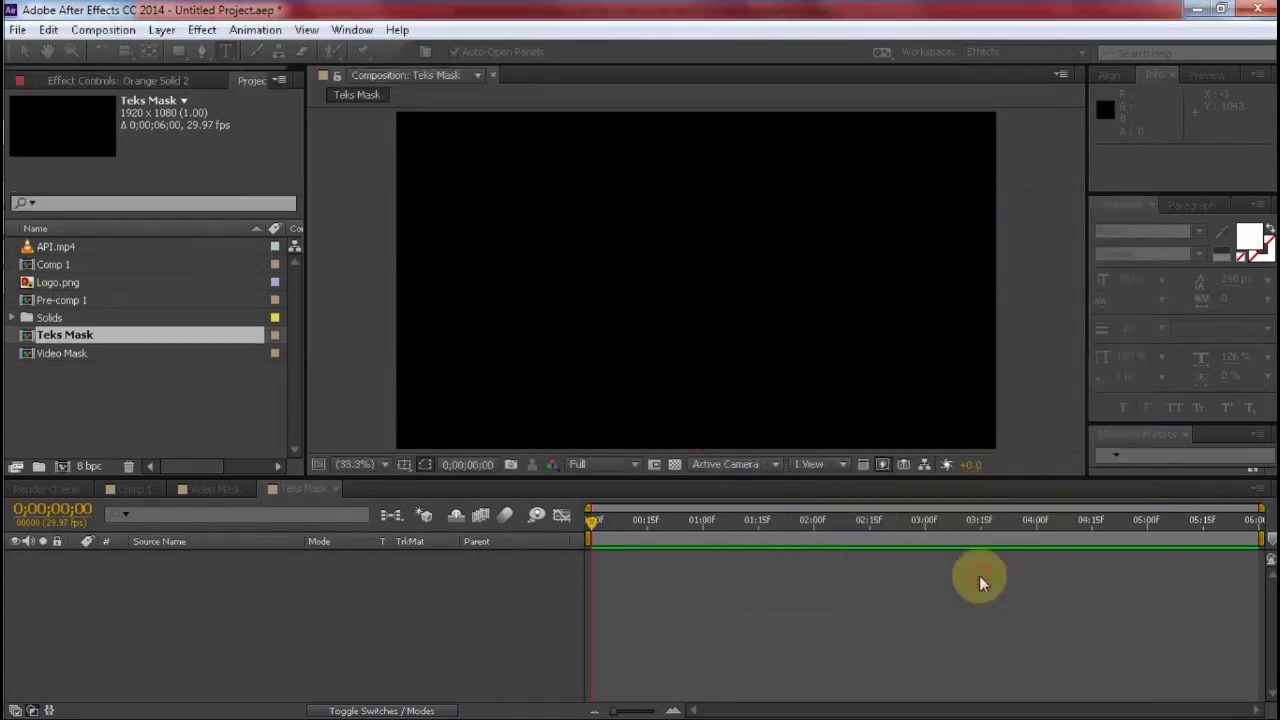
click(278, 639)
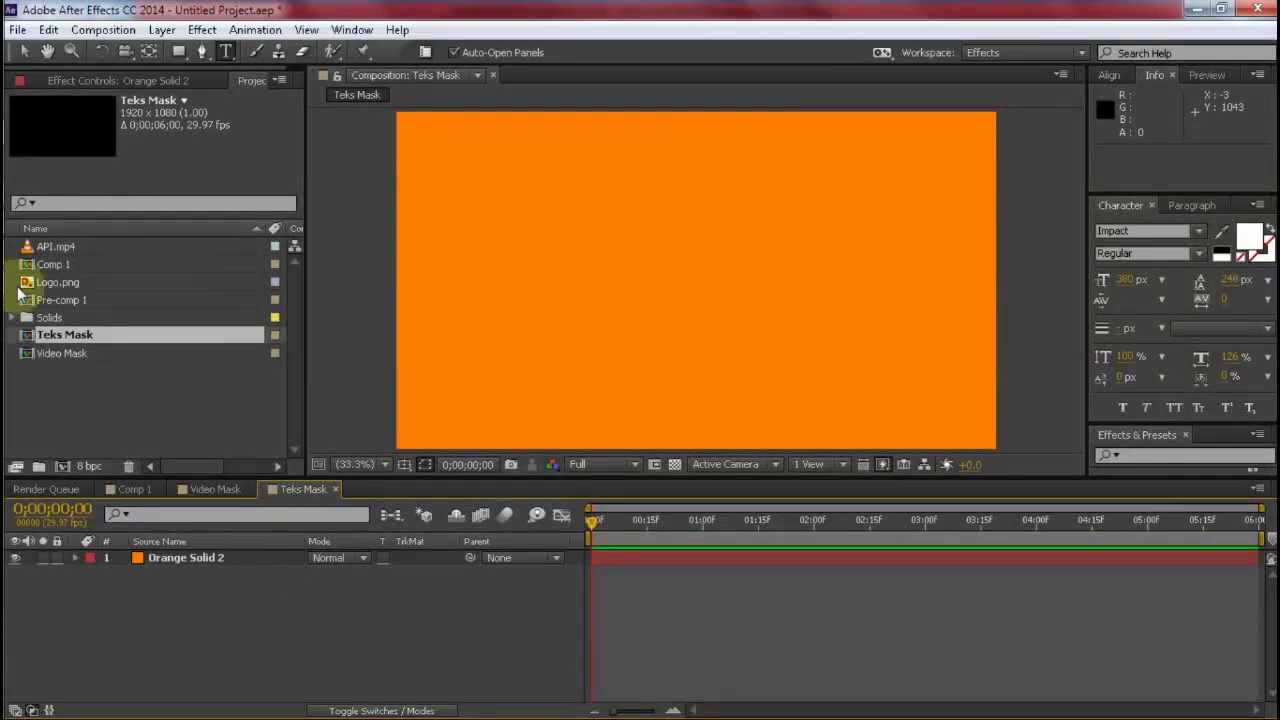
- Add the Video Mask composition above the orange solid in Teks Mask and create a text layer reading MASK
click(52, 356)
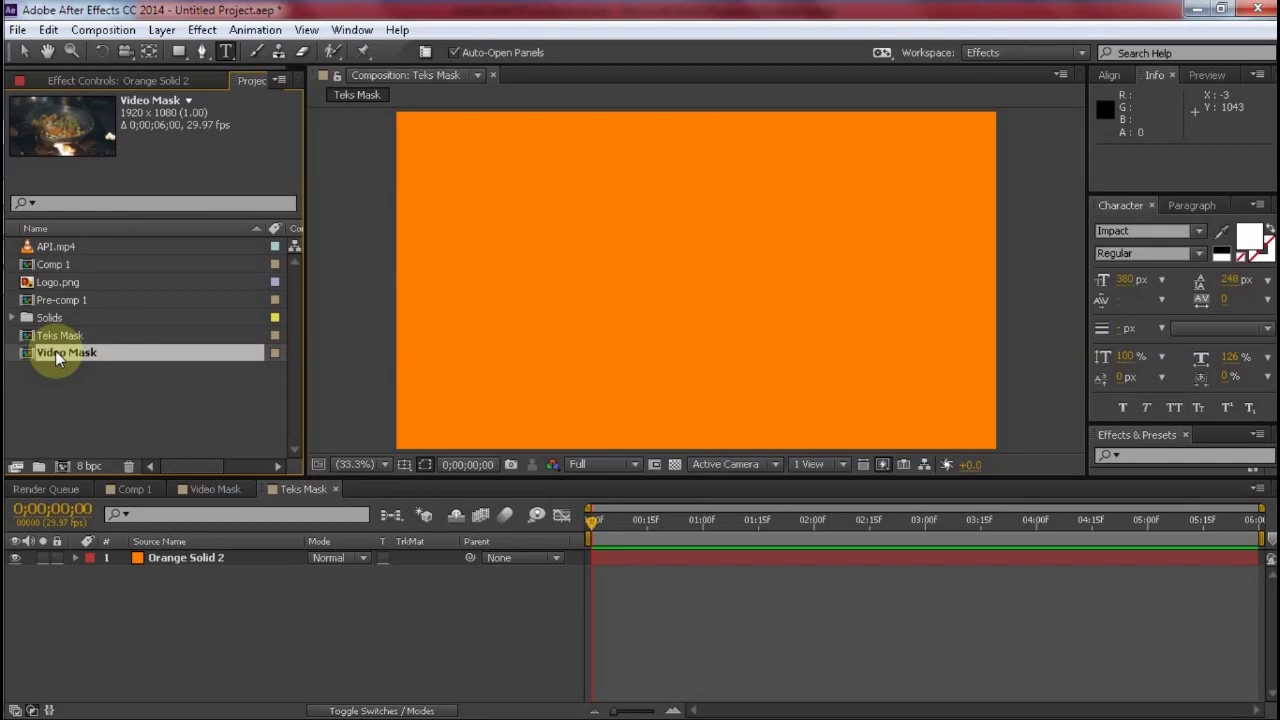
drag(55, 355, 87, 552)
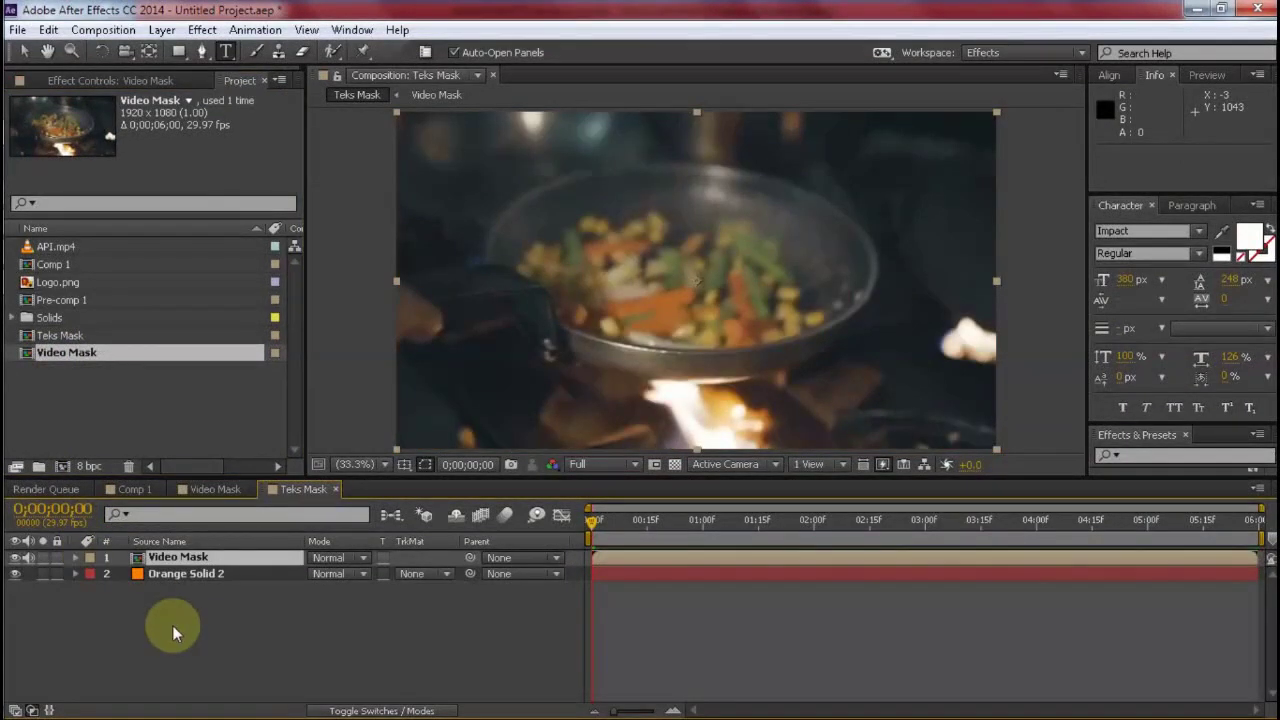
double_click(231, 52)
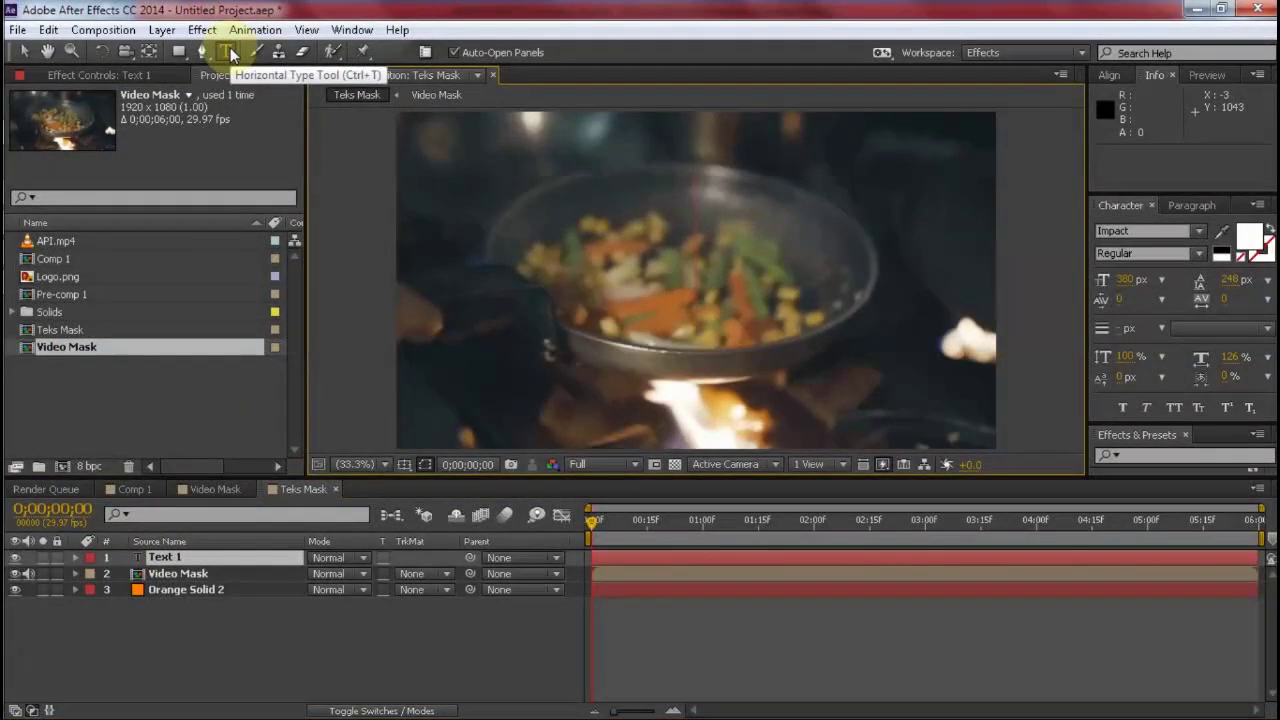
text(MASK)
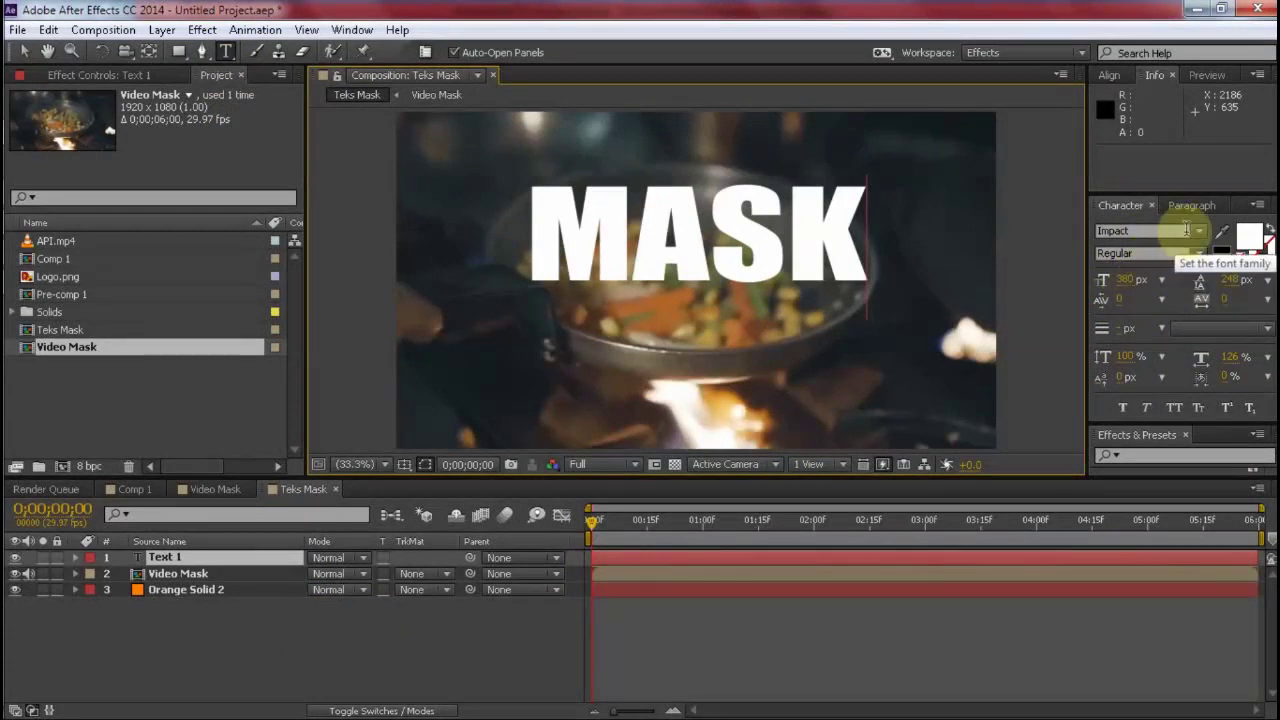
- Set the font size of the MASK text layer to 441 px
click(1126, 280)
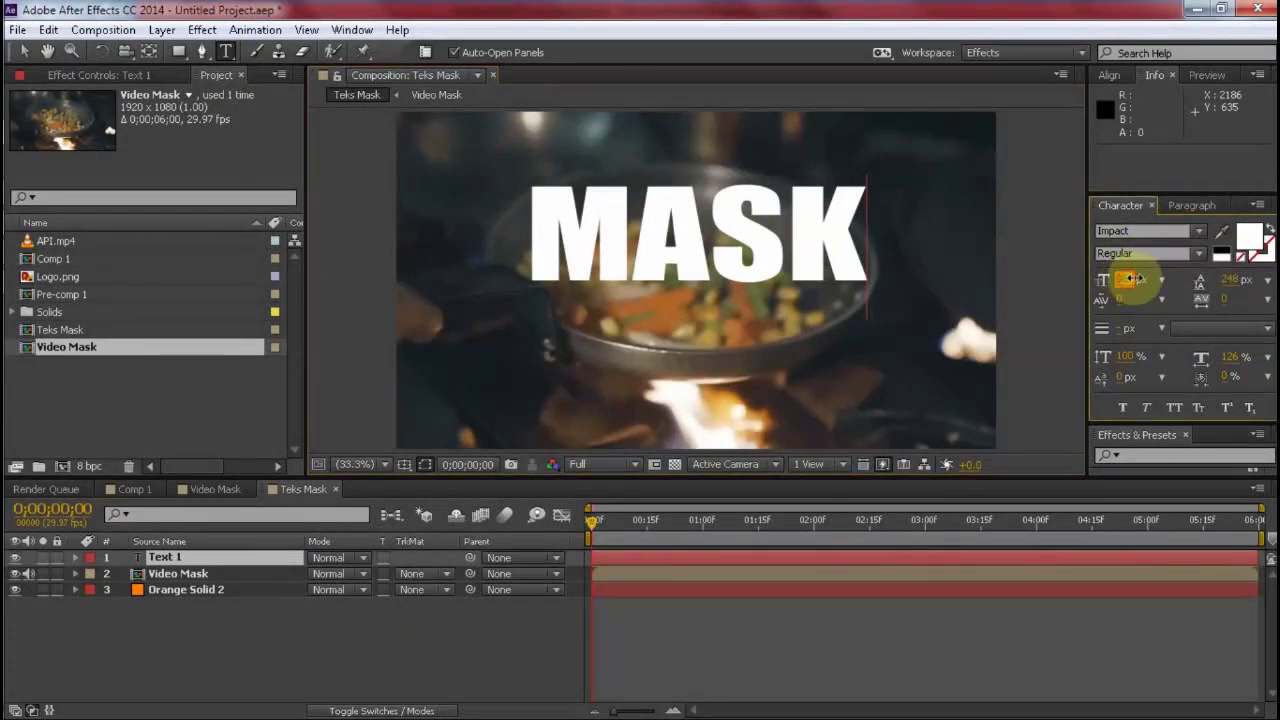
click(320, 630)
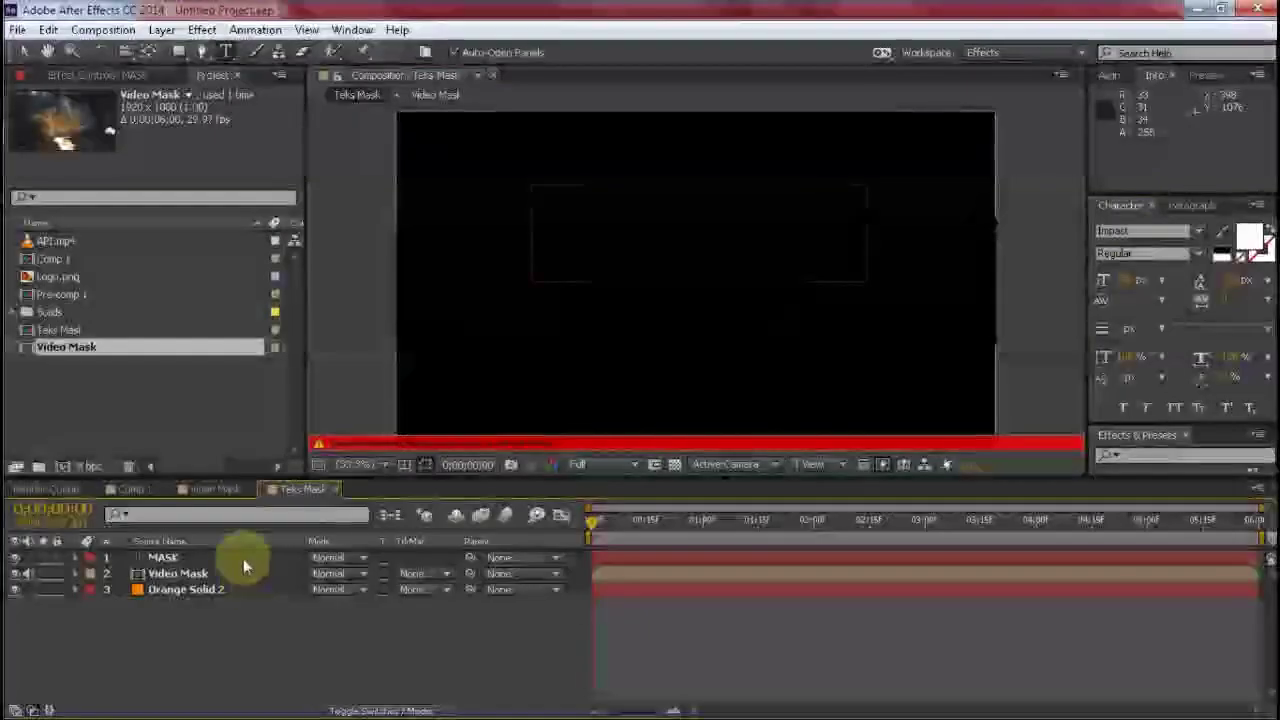
click(238, 557)
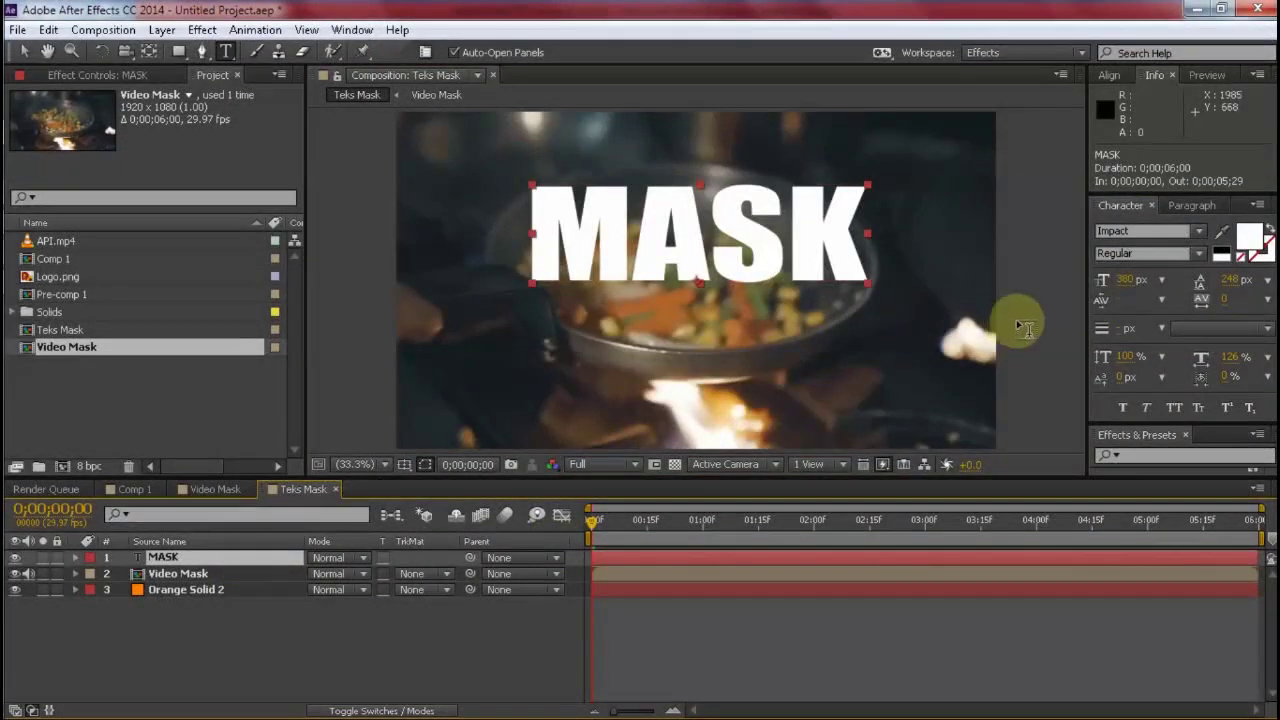
drag(1123, 280, 1180, 285)
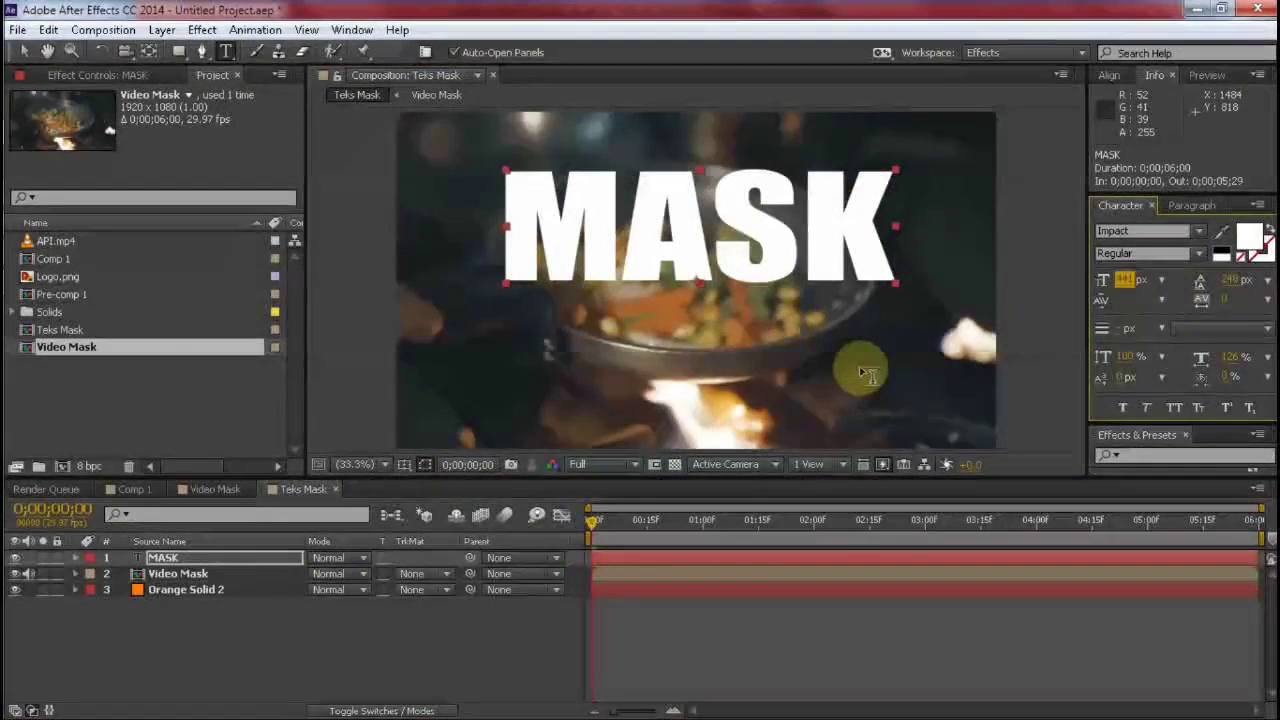
click(350, 643)
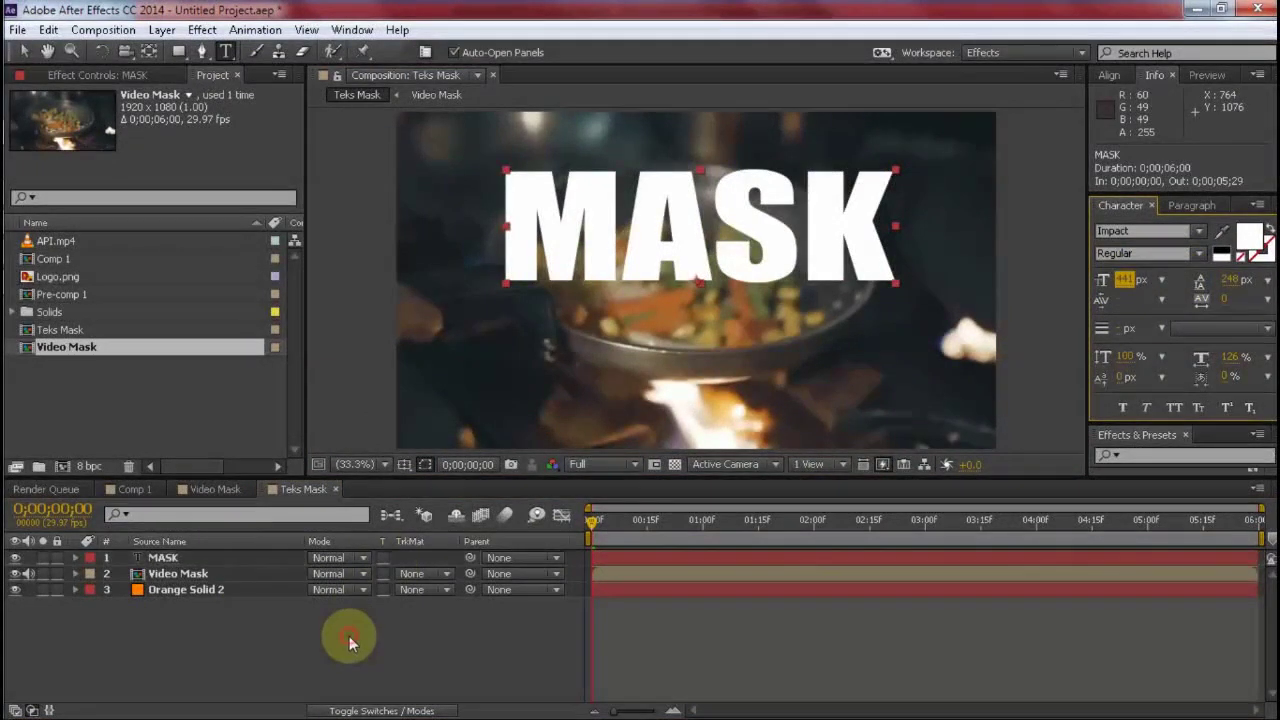
- Create masks from the MASK text layer's lettering
click(172, 563)
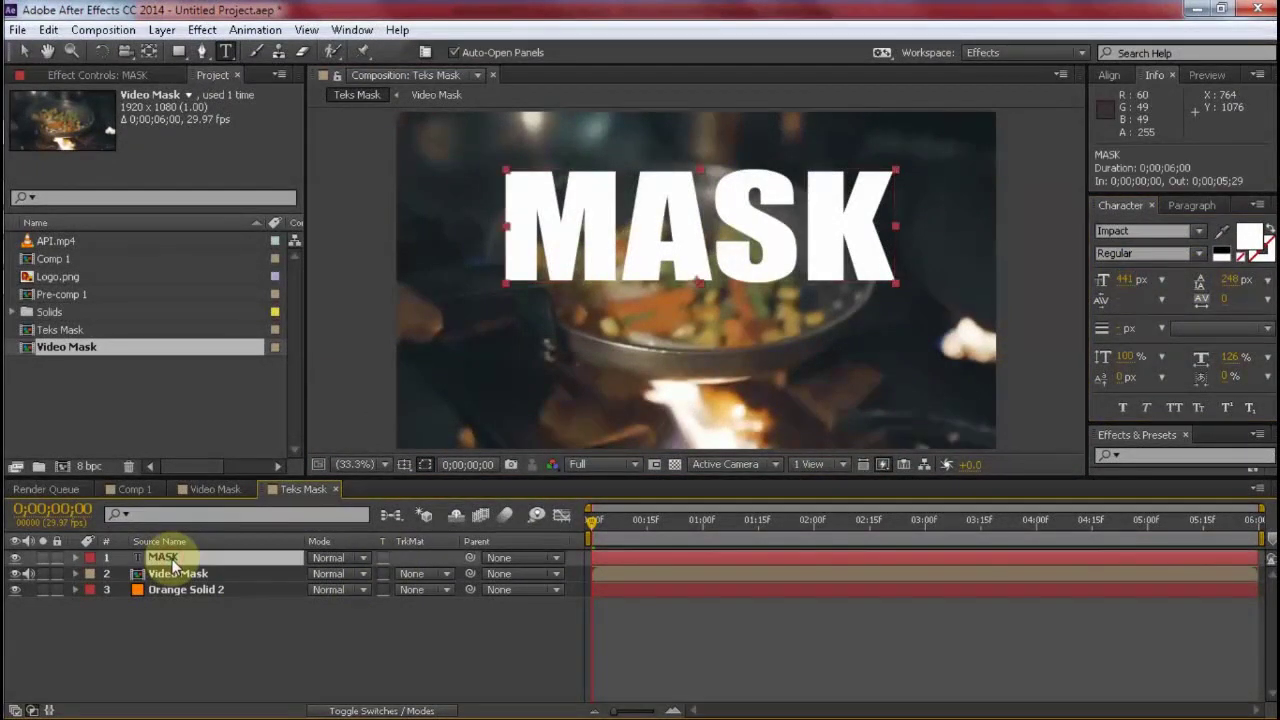
right_click(173, 562)
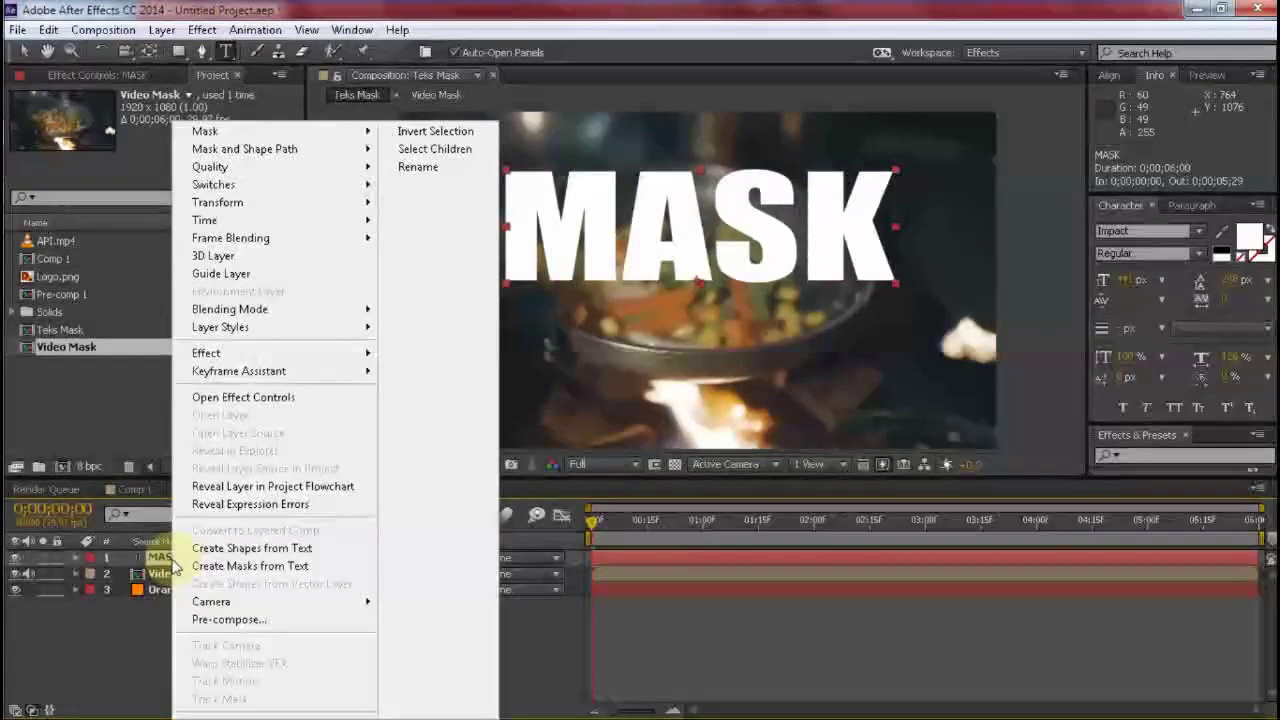
click(228, 567)
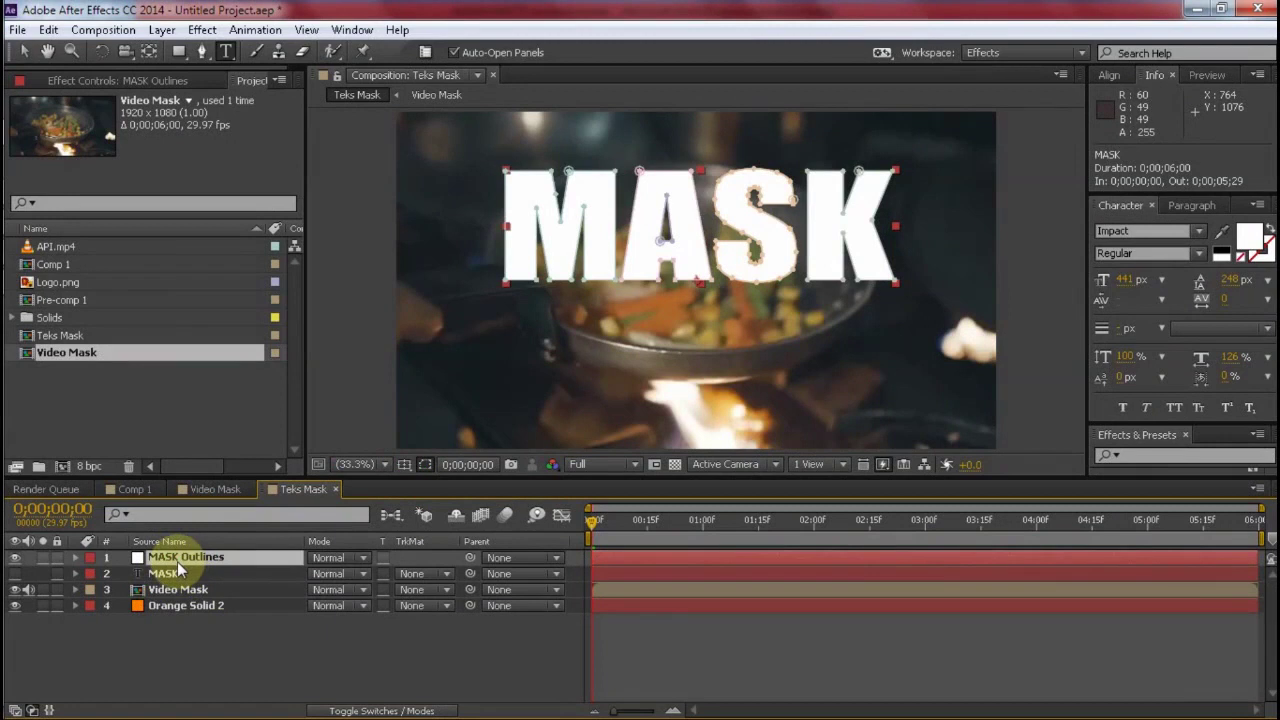
- Copy all five letter masks from the MASK Outlines layer and paste them onto the Video Mask layer
click(76, 559)
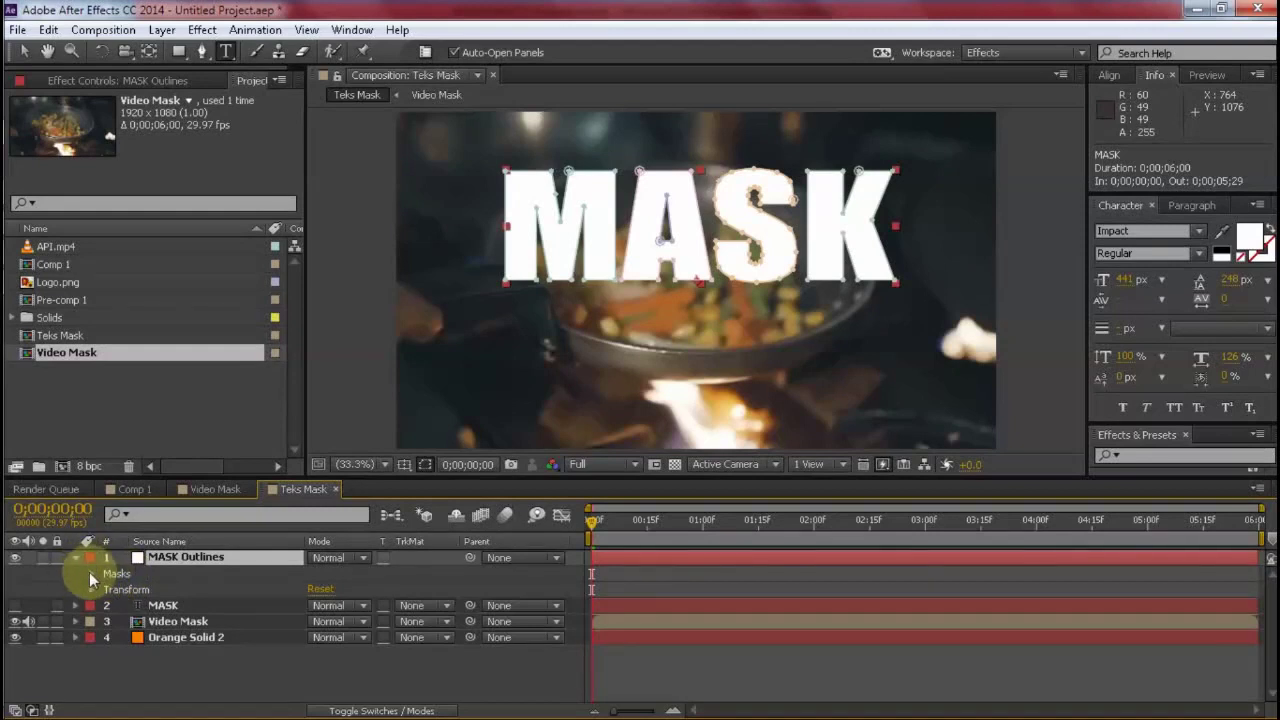
click(91, 573)
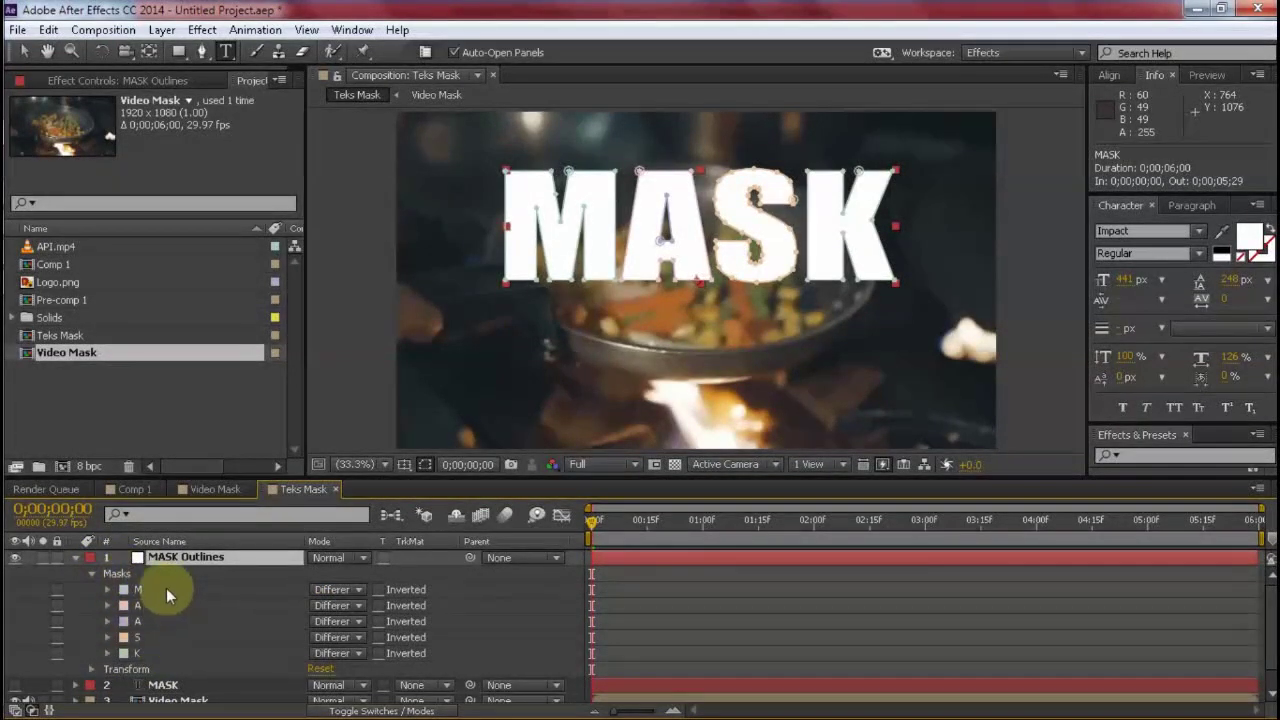
click(166, 588)
shift+click(159, 650)
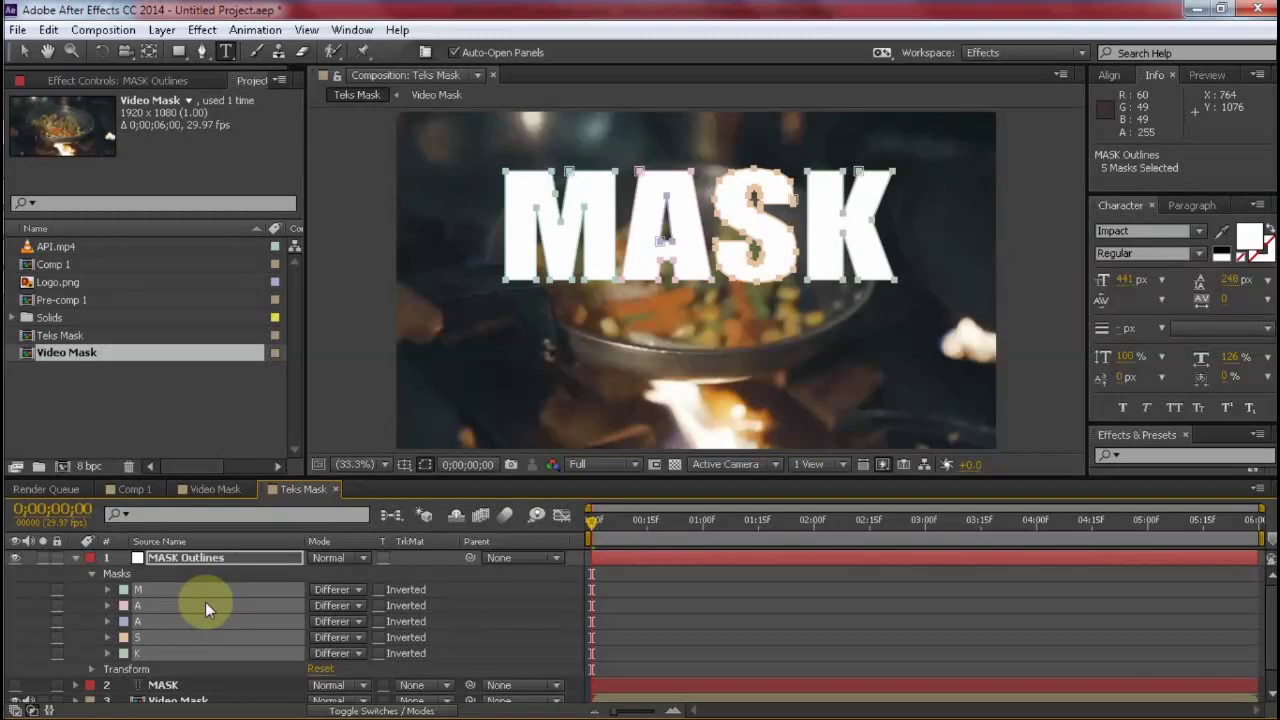
click(74, 557)
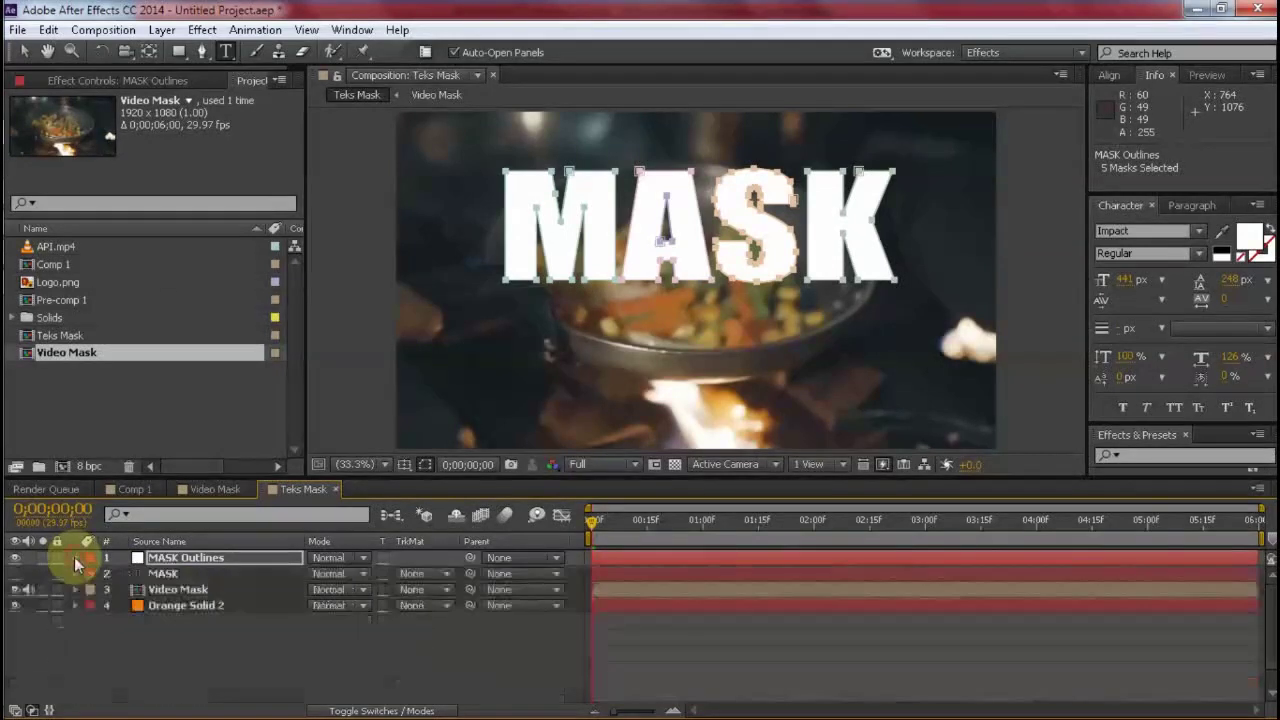
click(166, 589)
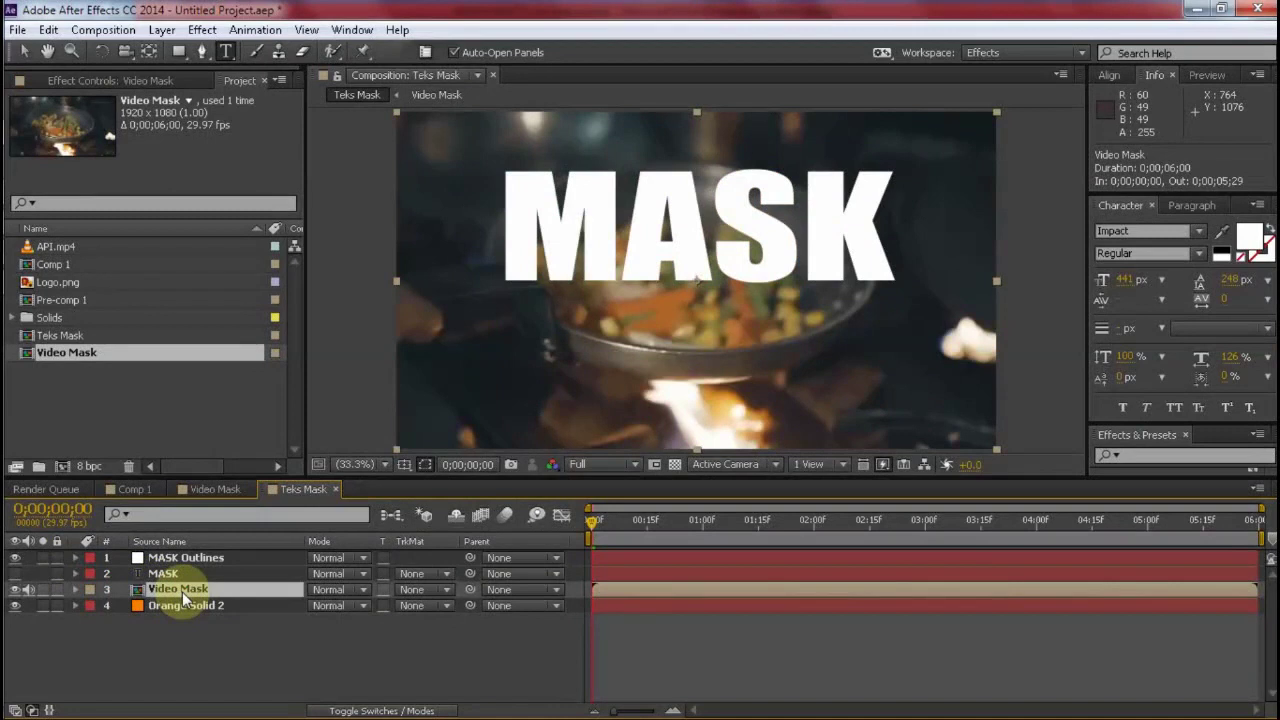
key(Return)
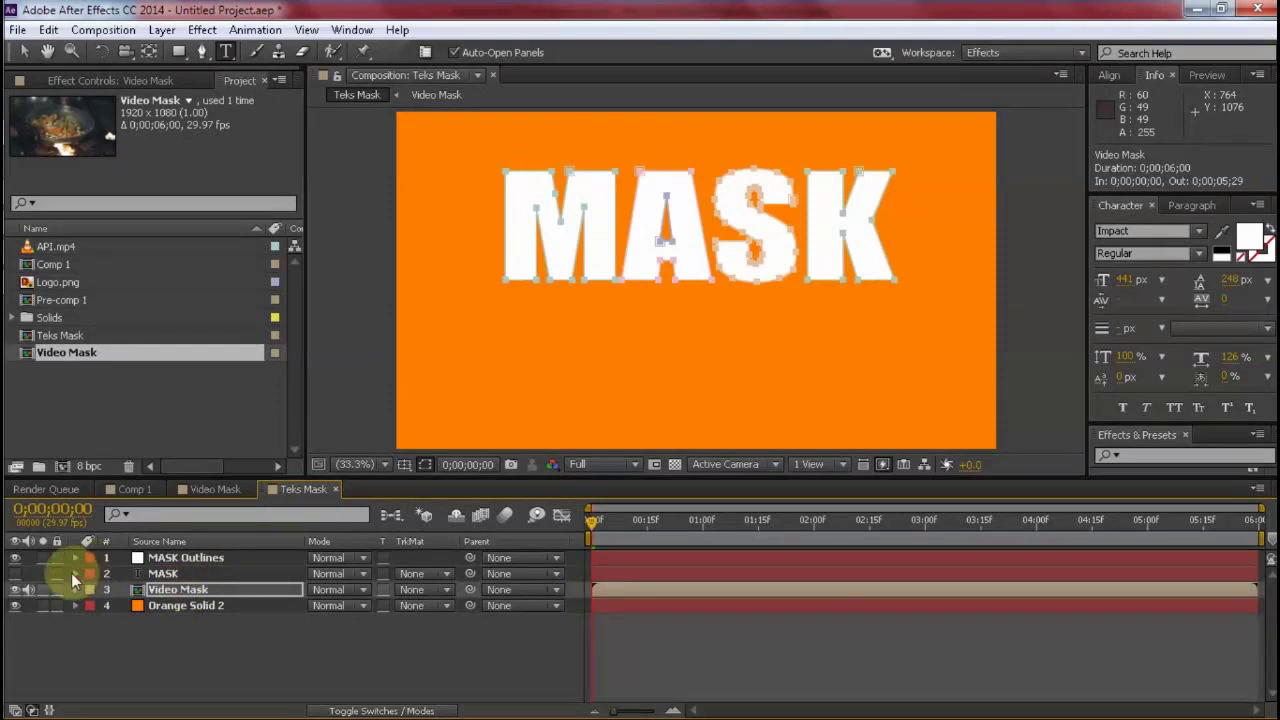
- Hide the MASK Outlines layer and mute the Video Mask layer's audio
click(15, 558)
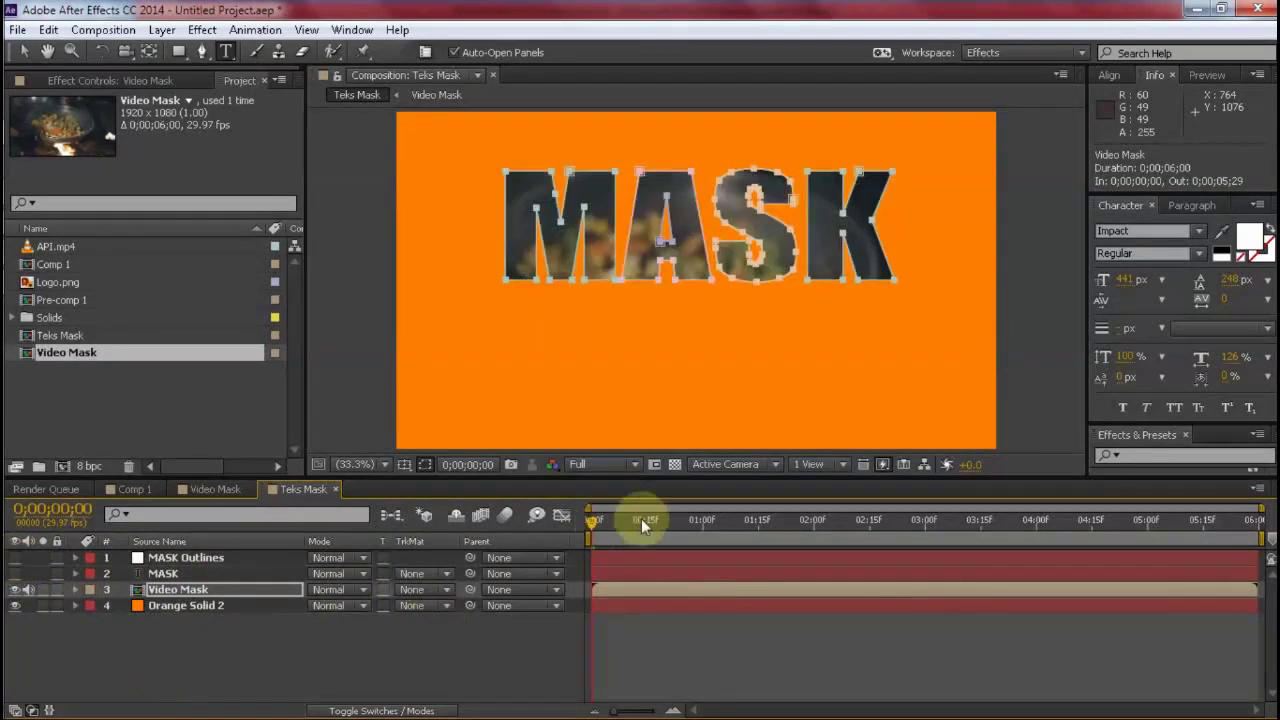
click(390, 662)
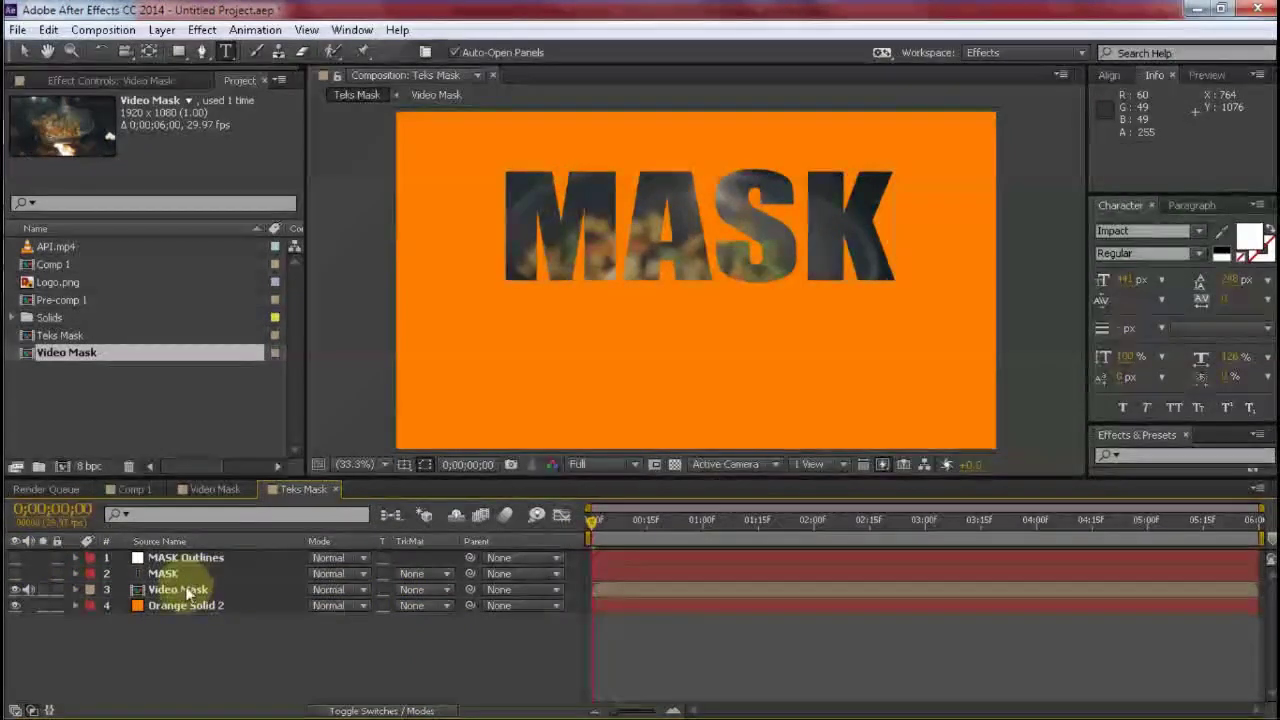
click(29, 589)
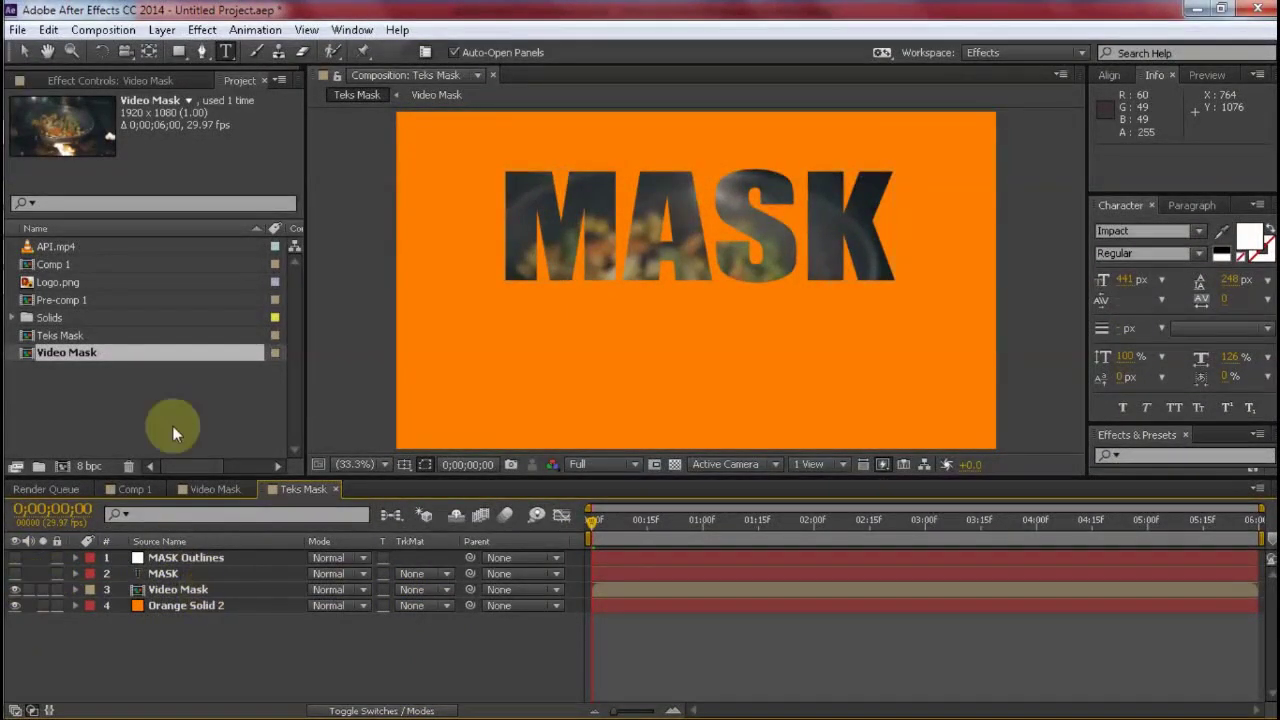
- Add Logo.png to Teks Mask directly above the Video Mask layer and check its layer commands for creating masks
click(60, 283)
drag(157, 543, 189, 592)
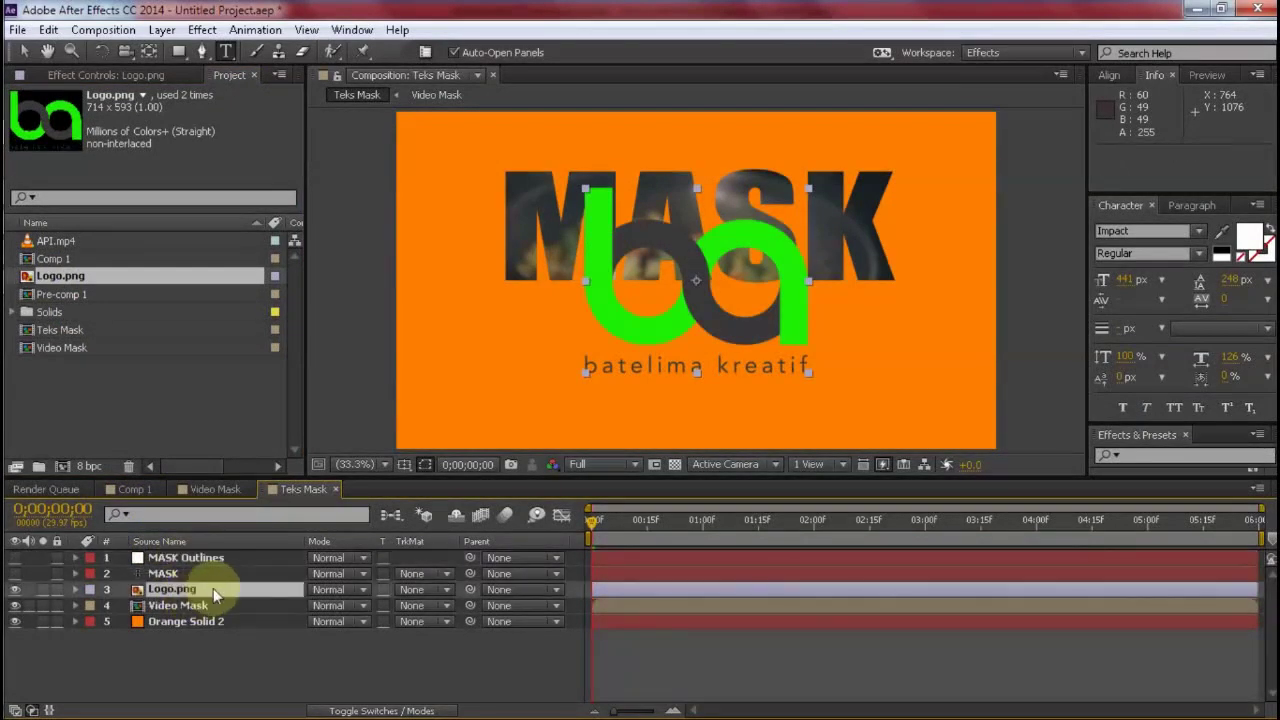
right_click(213, 588)
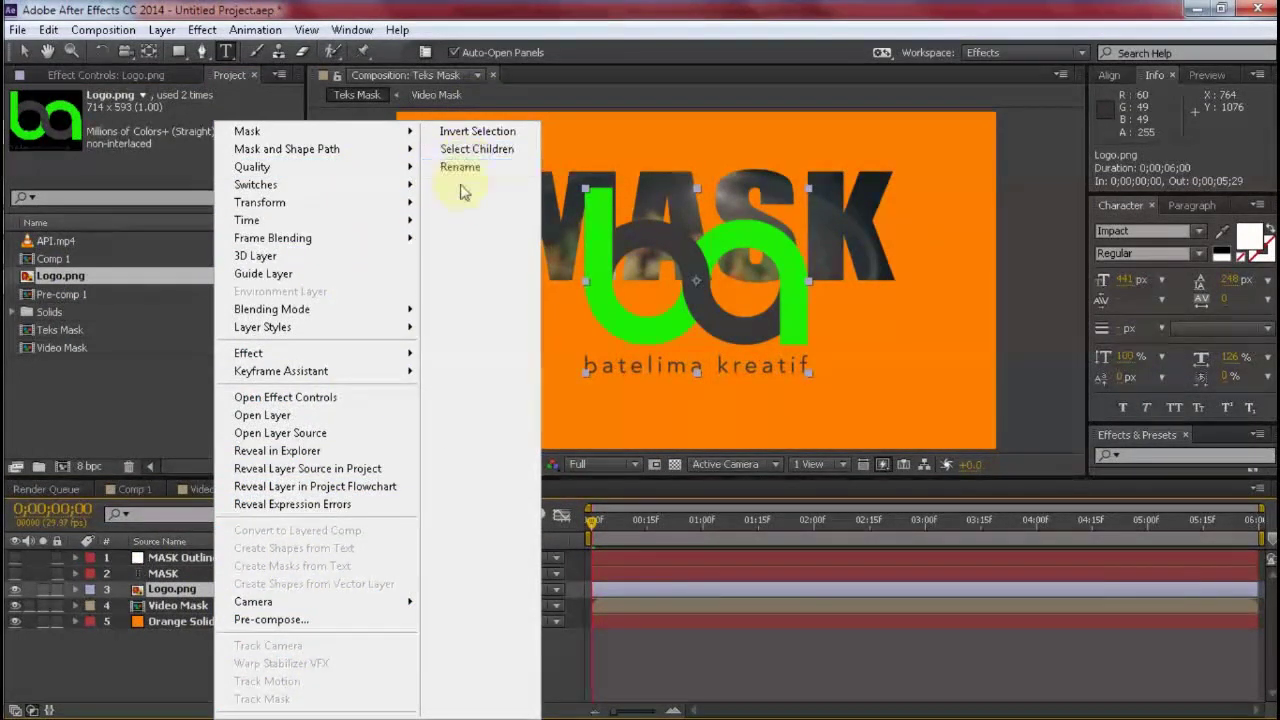
click(187, 649)
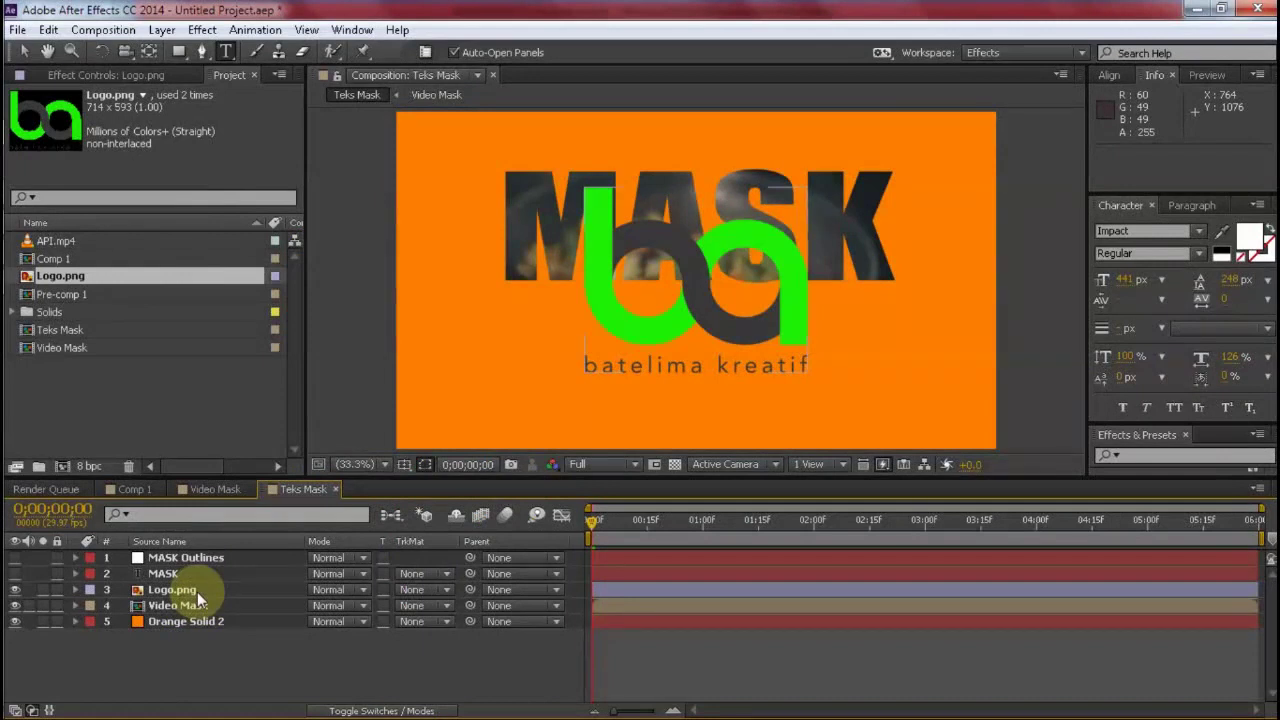
click(197, 590)
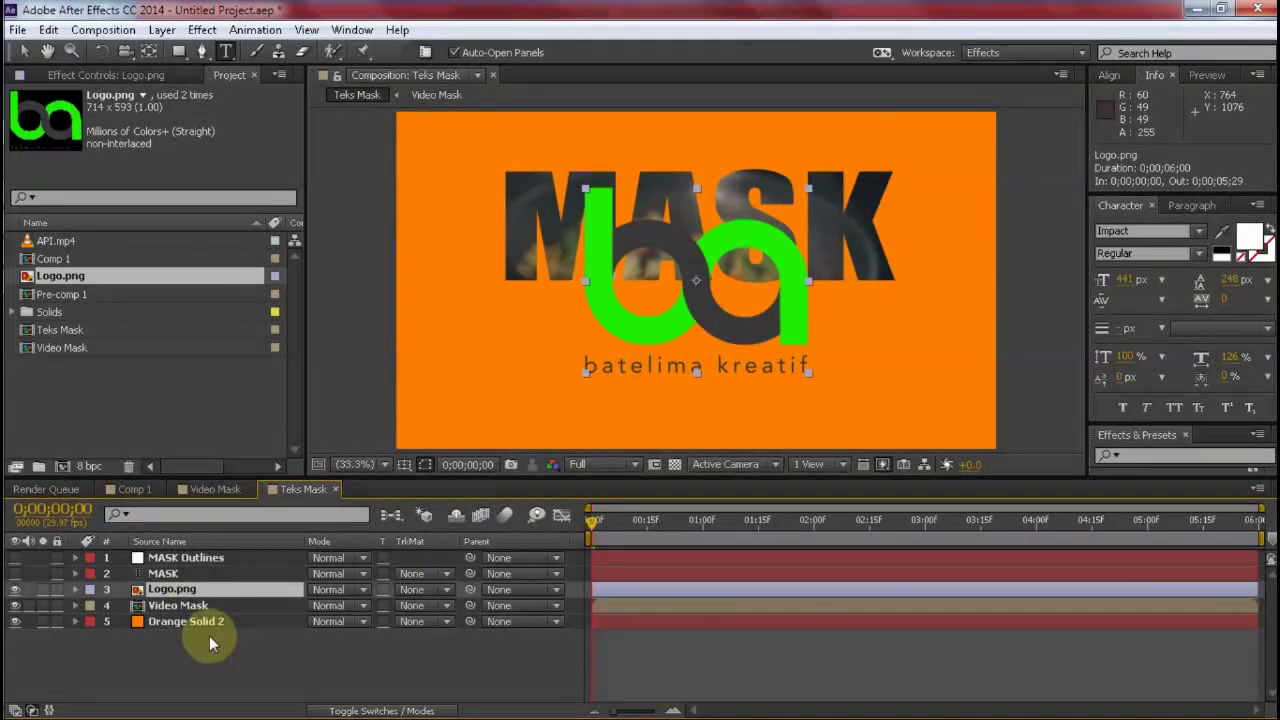
- Delete the MASK text layer and the MASK Outlines layer from Teks Mask
click(198, 572)
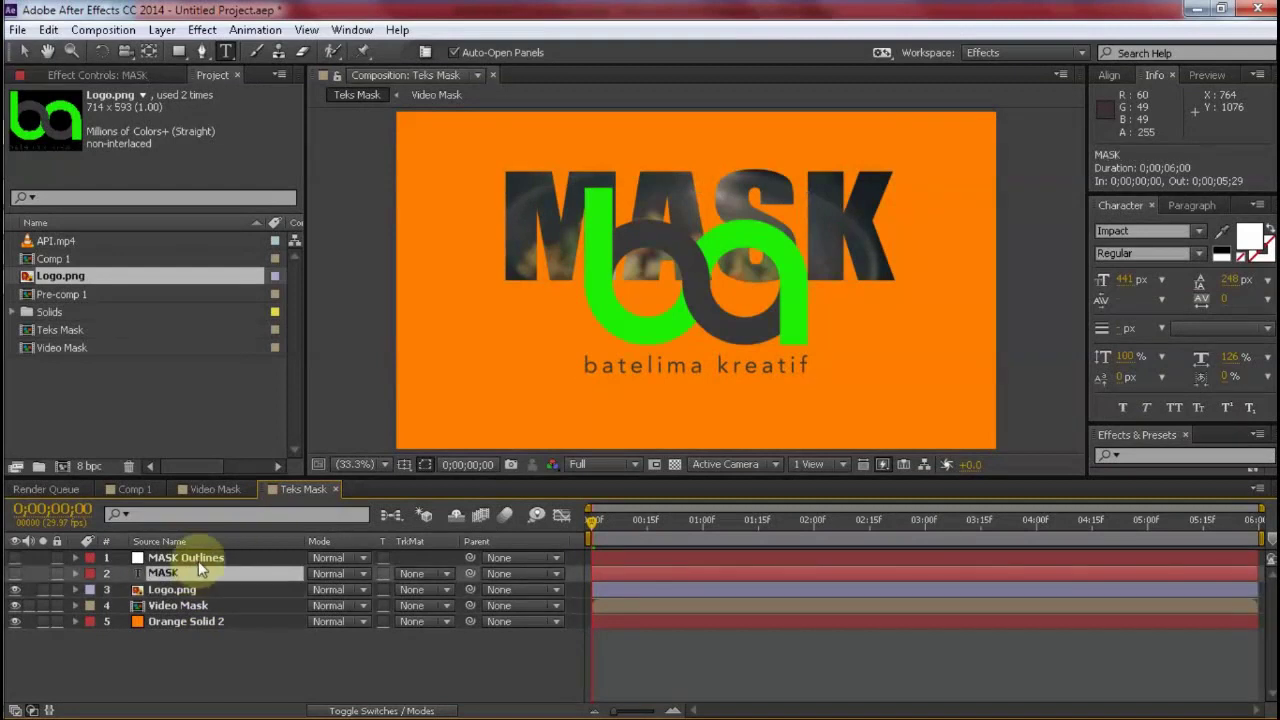
shift+click(198, 561)
key(Delete)
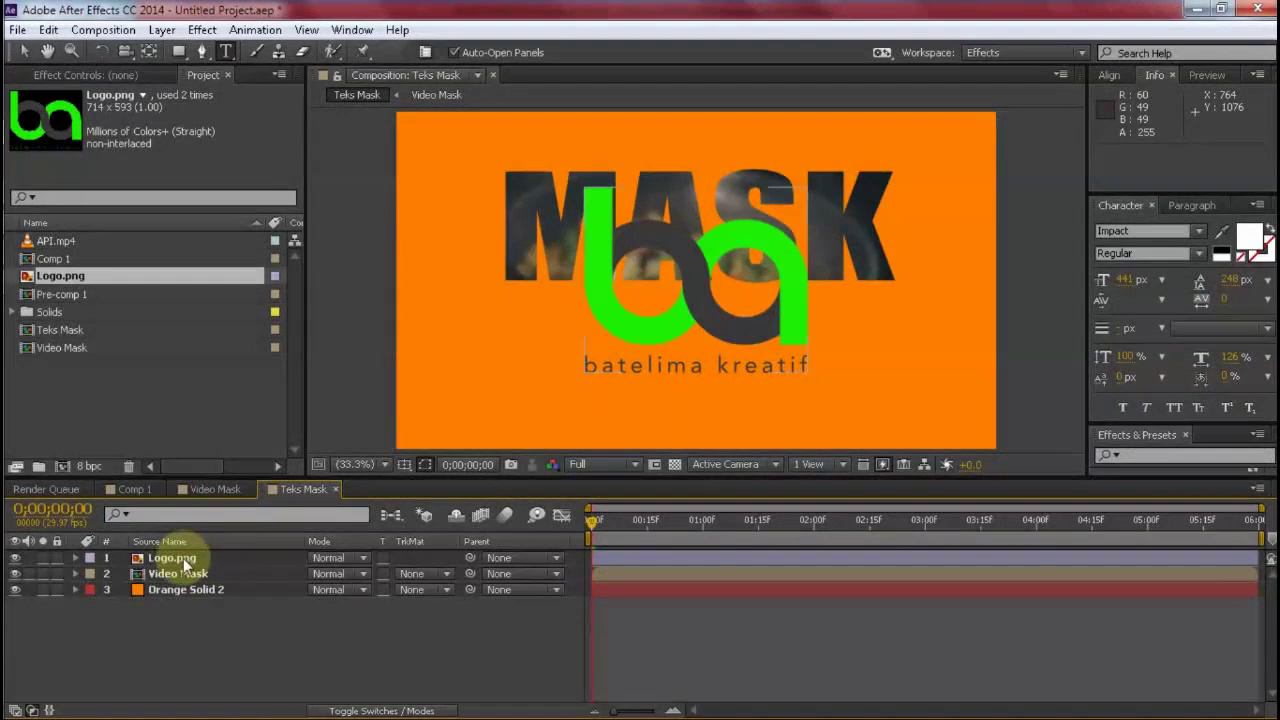
- Delete the five letter masks M, A, A 2, S and K from the Video Mask layer and enlarge the composition viewer
click(76, 574)
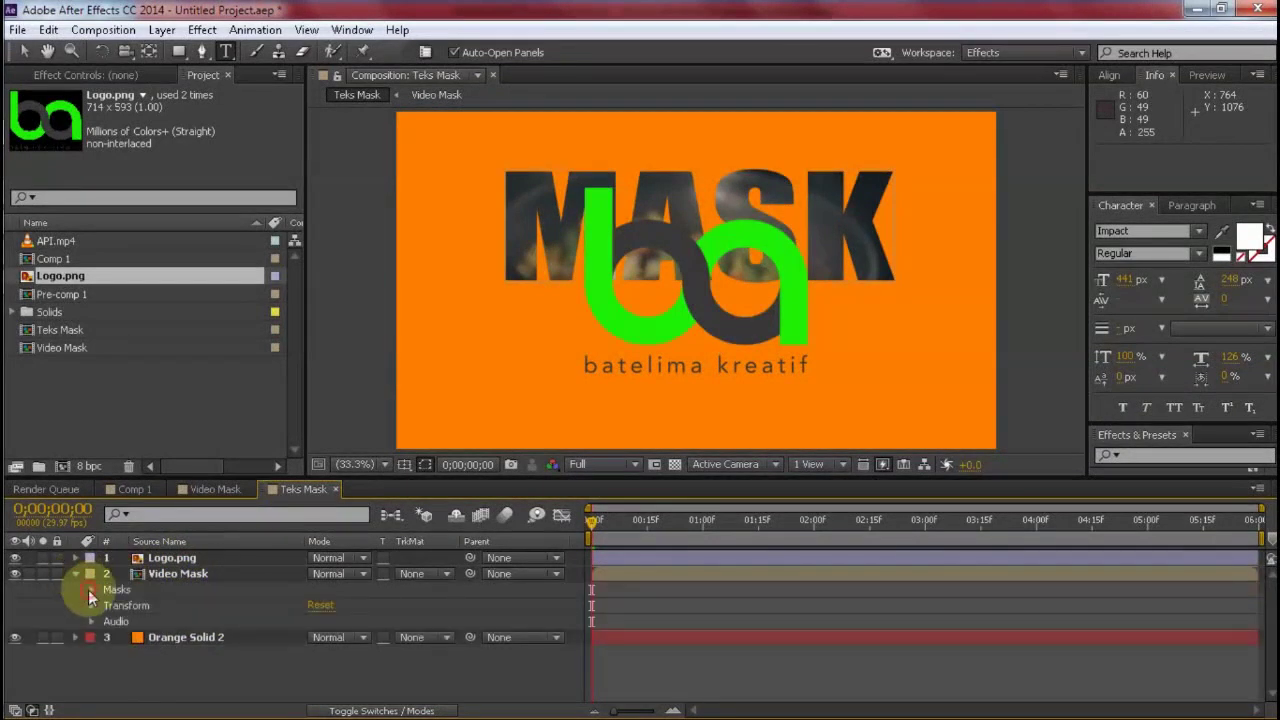
click(90, 590)
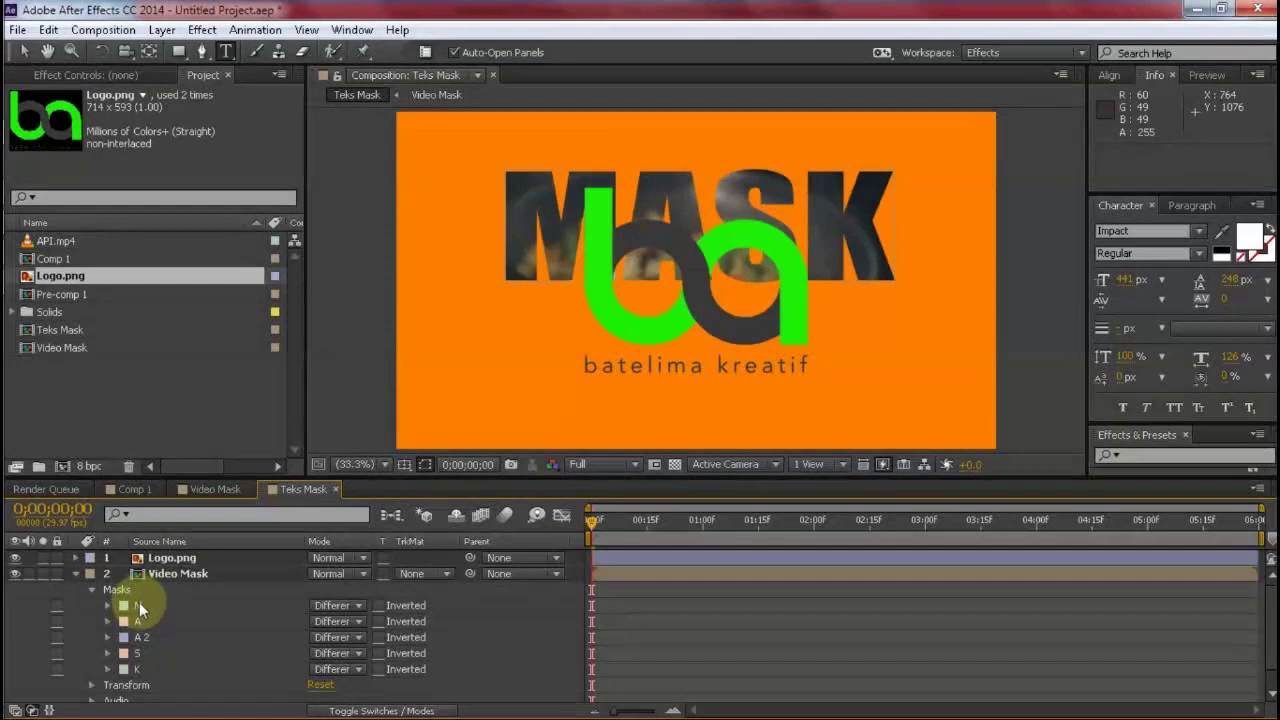
click(139, 604)
shift+click(144, 669)
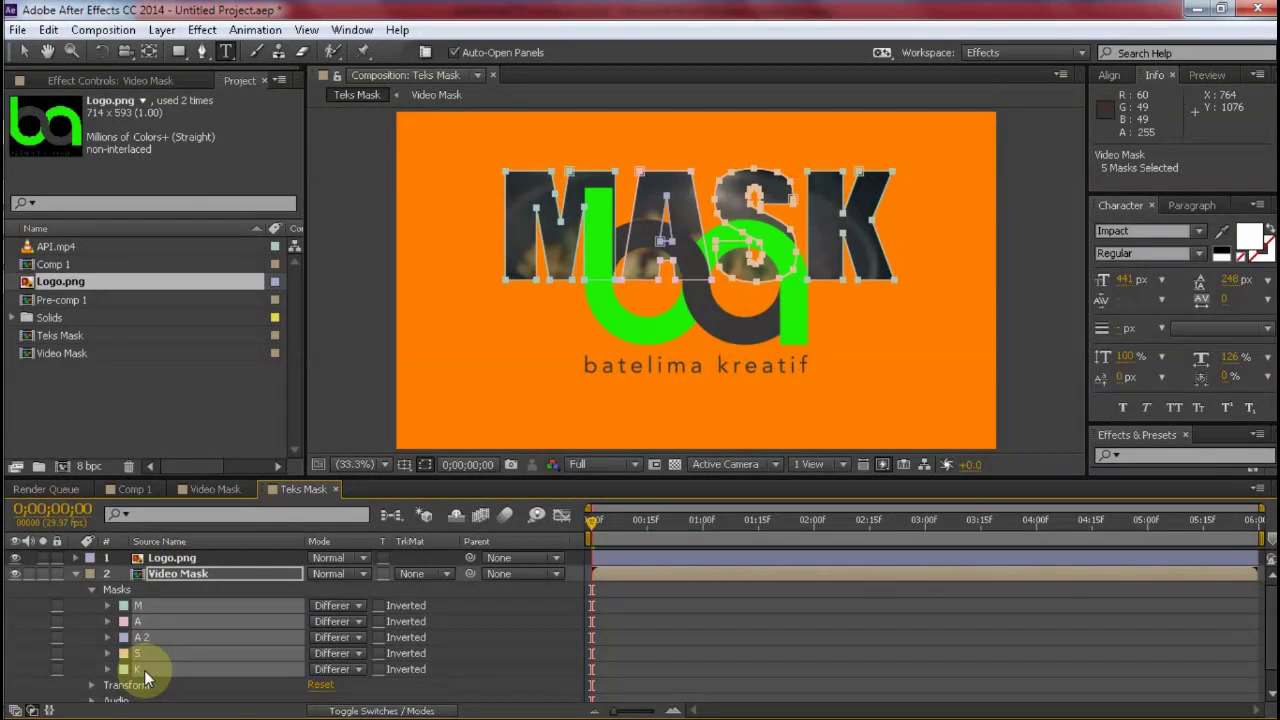
key(Delete)
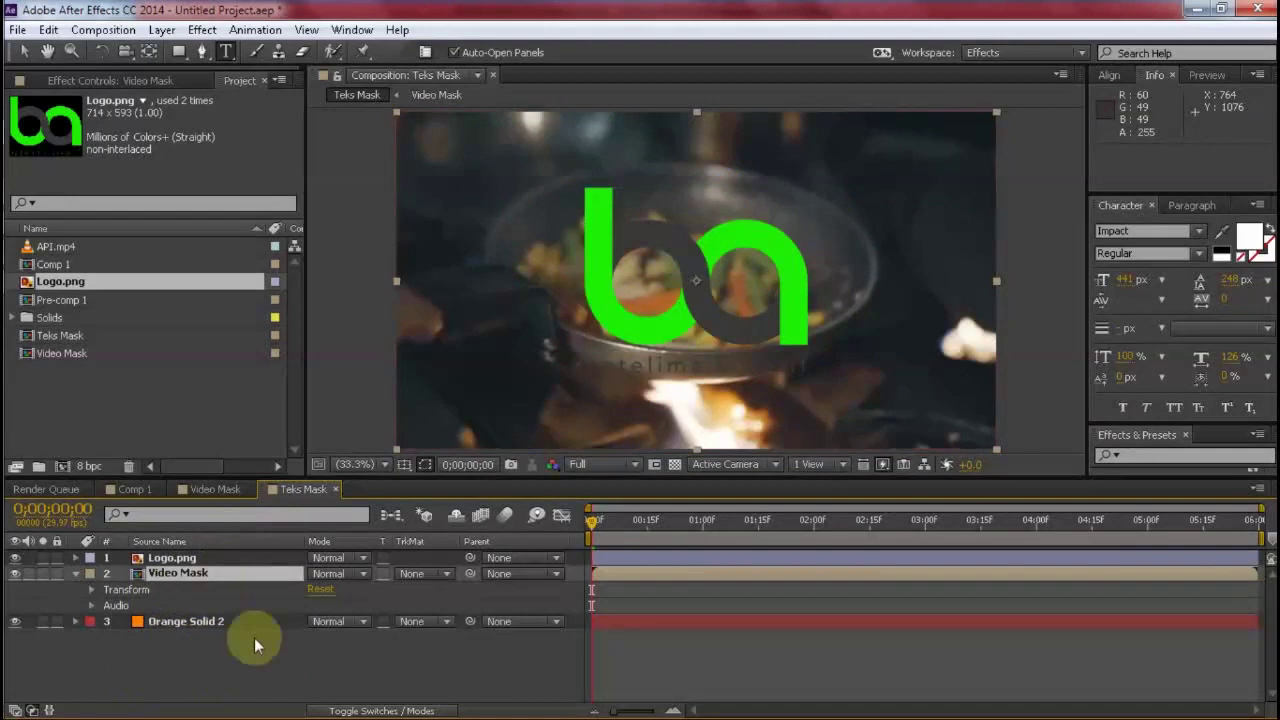
click(78, 575)
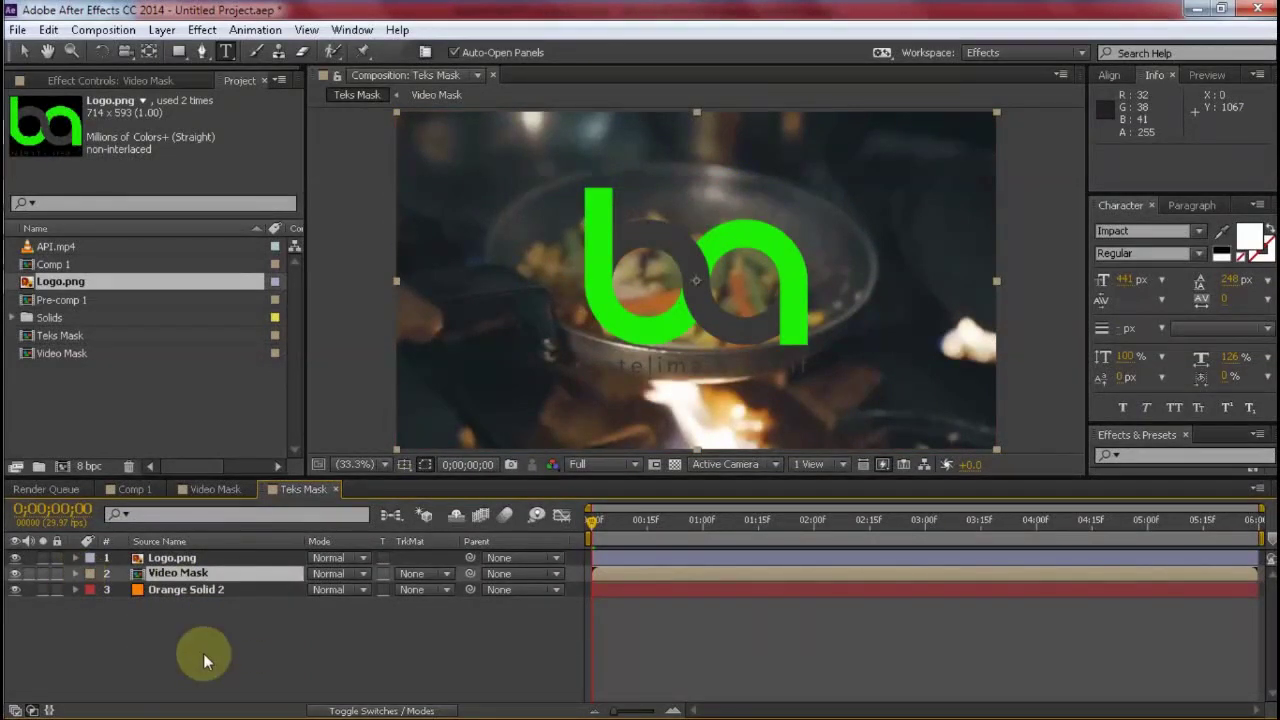
drag(392, 481, 390, 535)
click(259, 615)
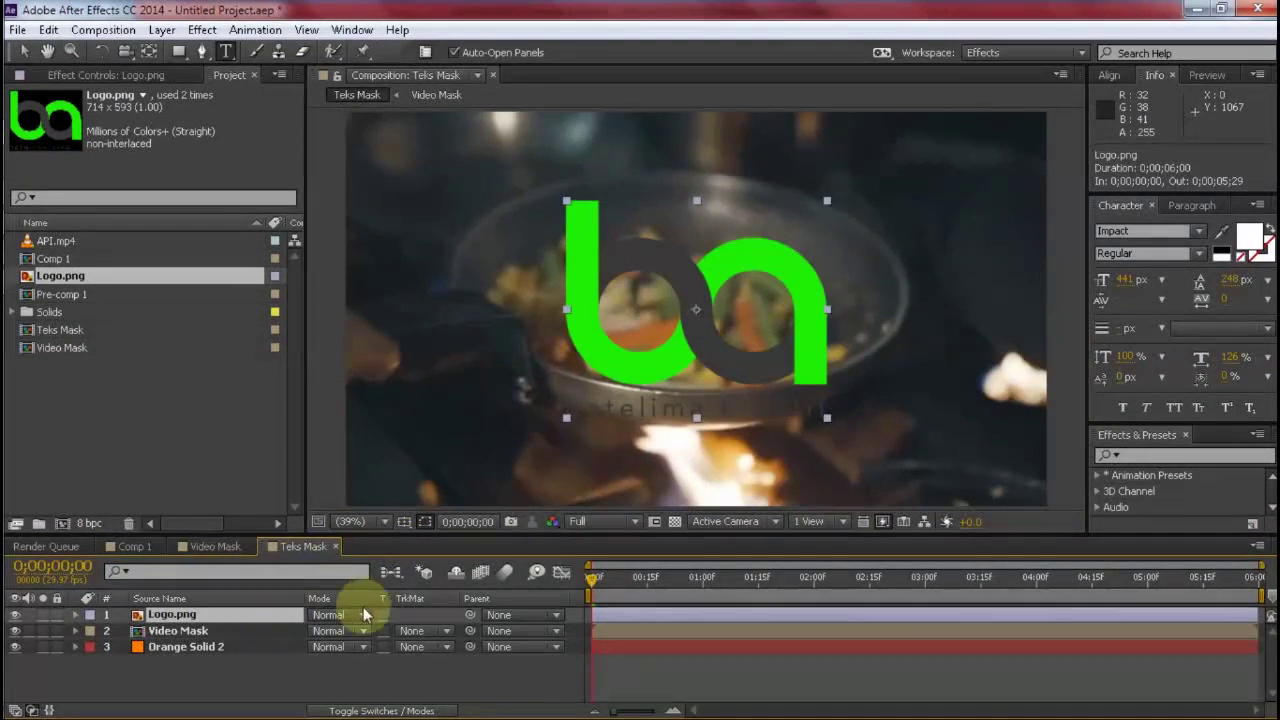
click(386, 238)
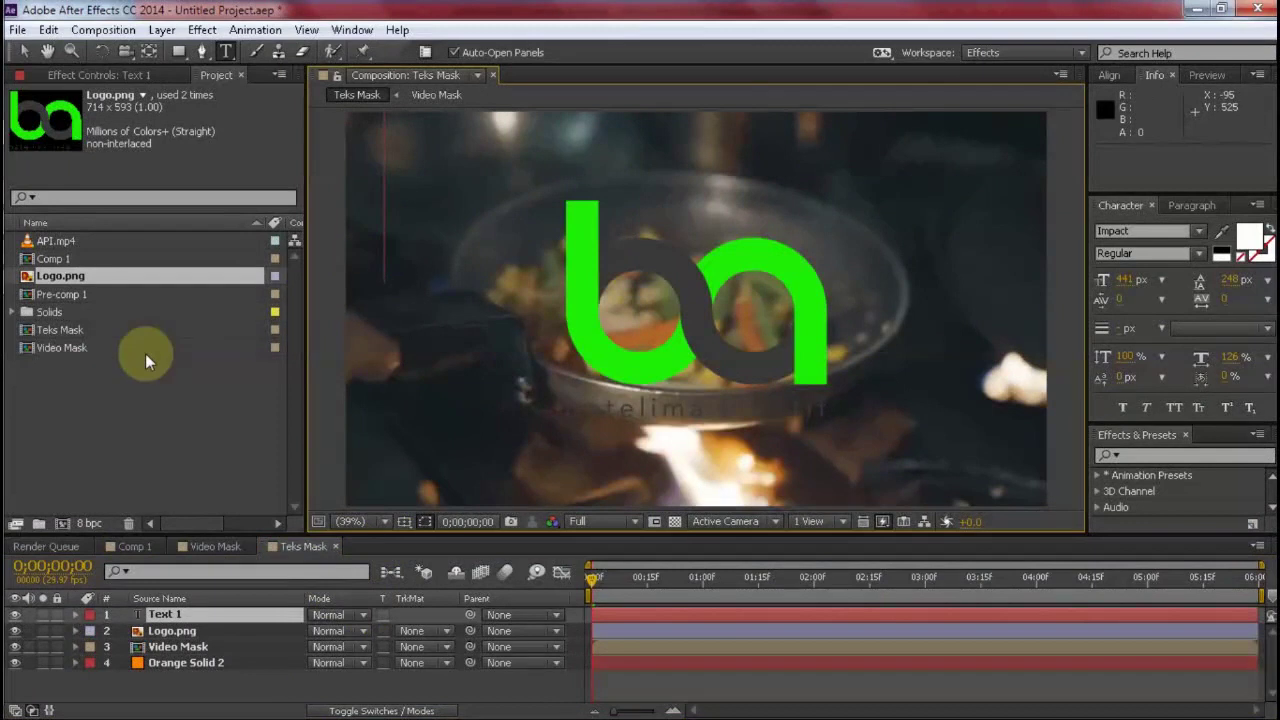
click(154, 617)
key(Delete)
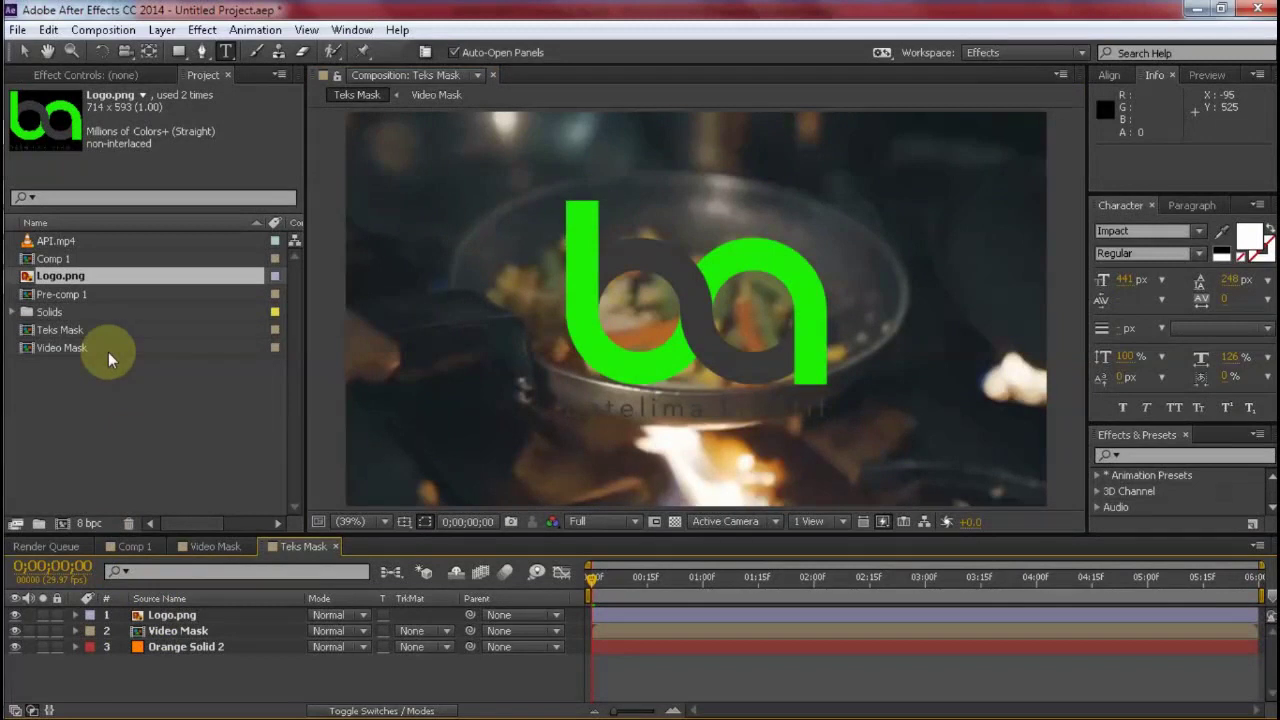
- Scale the Logo.png layer up proportionally to about 142% in the Teks Mask composition
key(v)
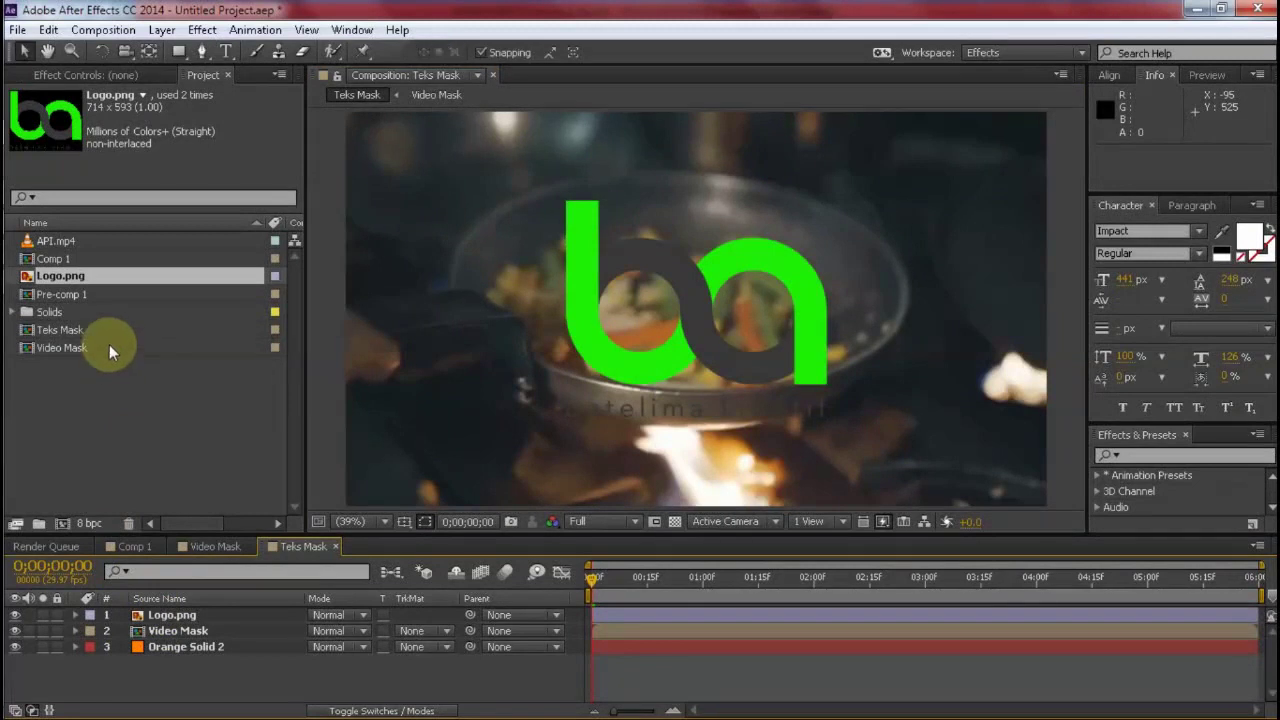
click(204, 615)
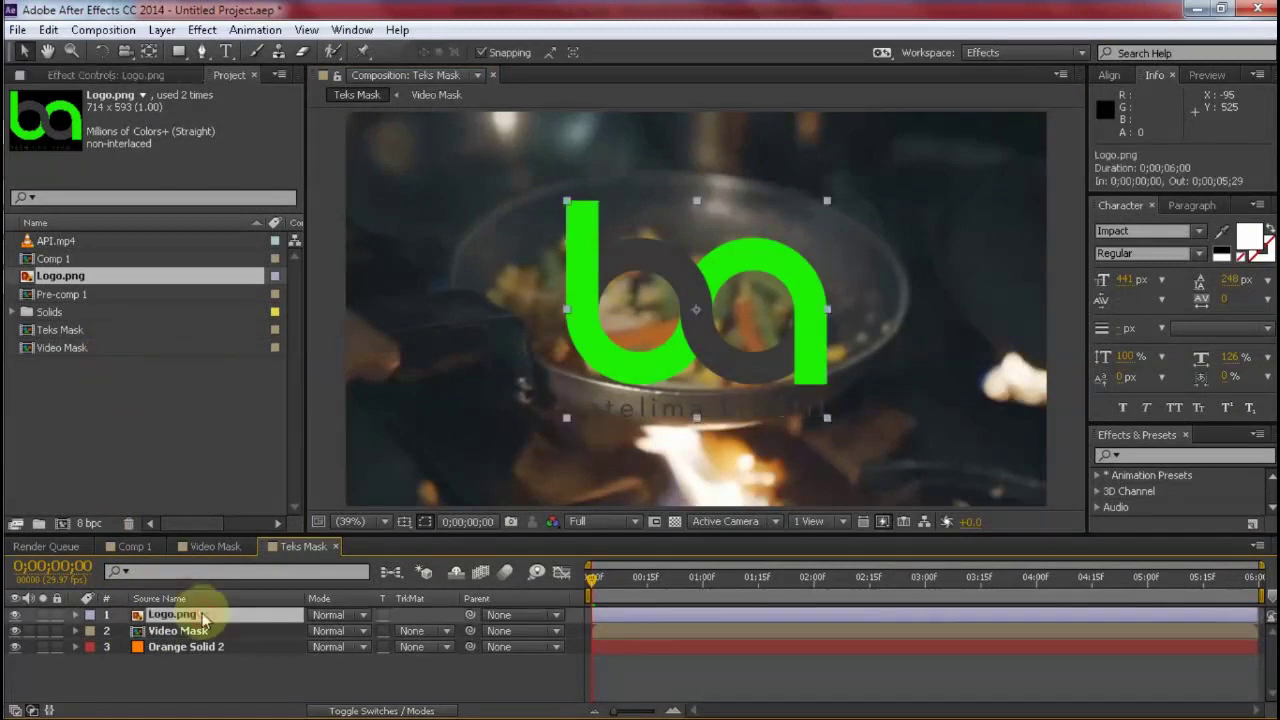
drag(827, 197, 882, 147)
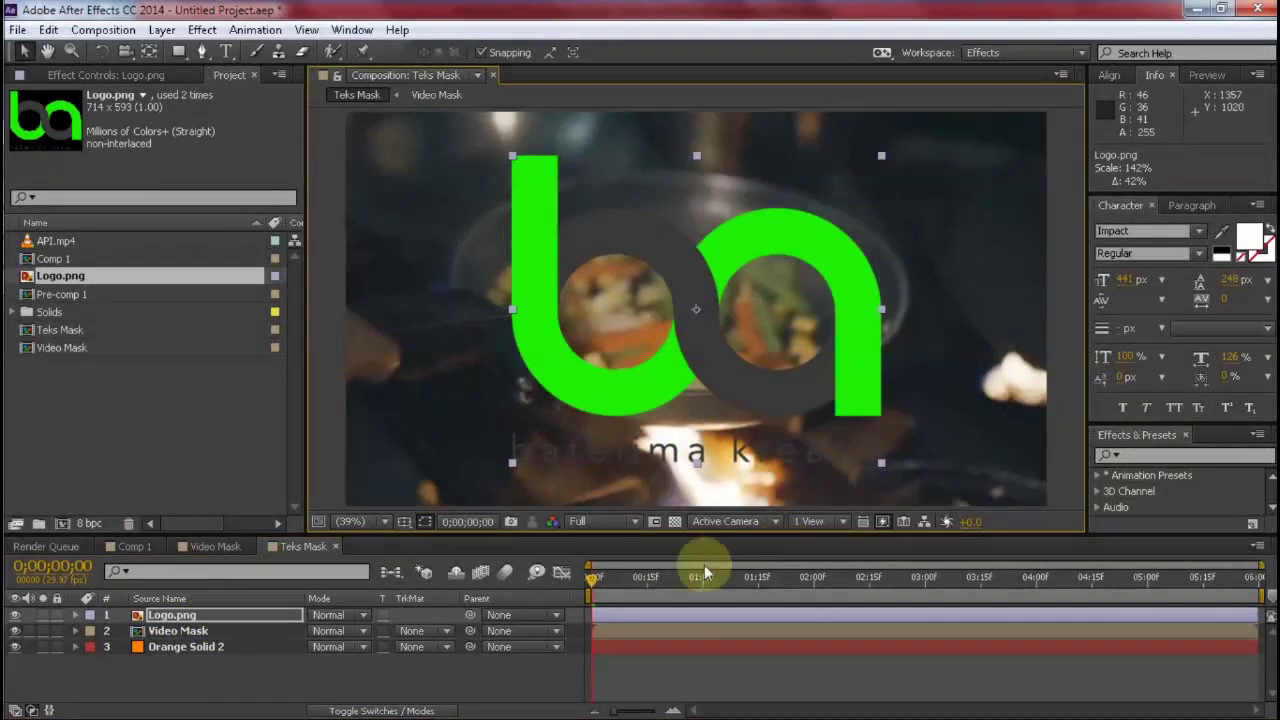
- Scrub and play Teks Mask from the first frame to review the enlarged logo over the video, stopping at 0;00;02;23
drag(721, 582, 795, 583)
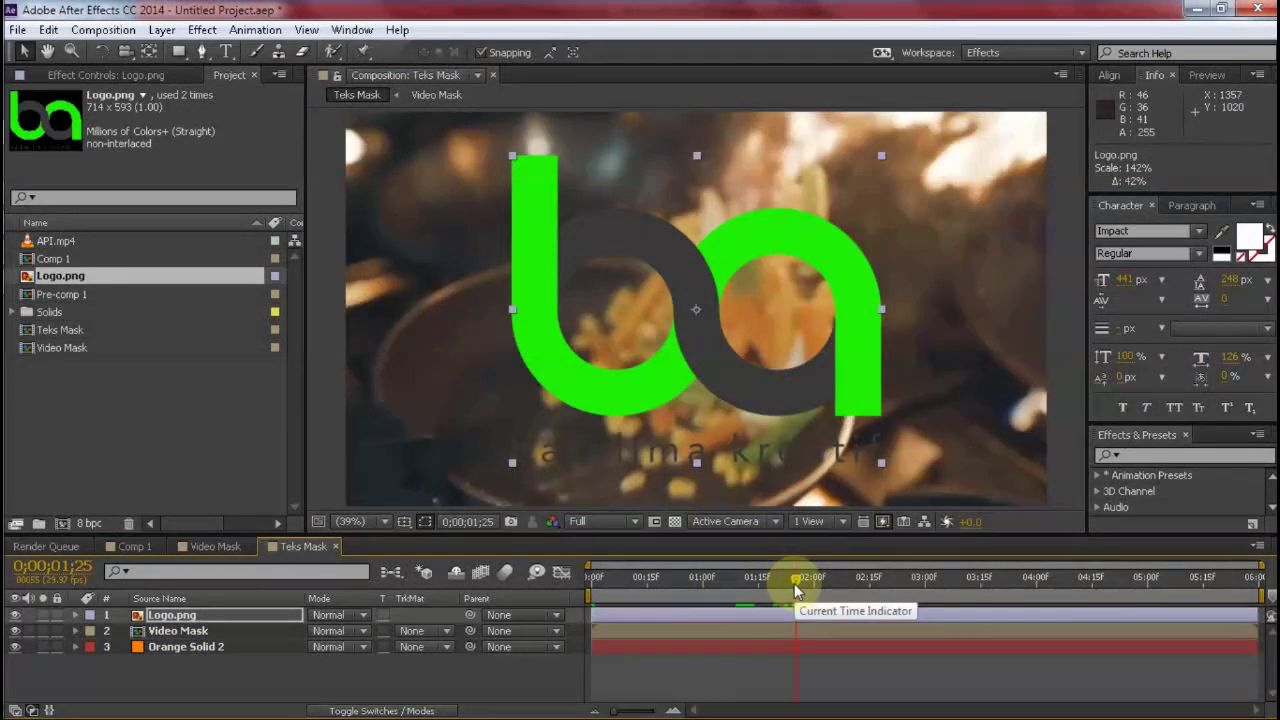
key(Home)
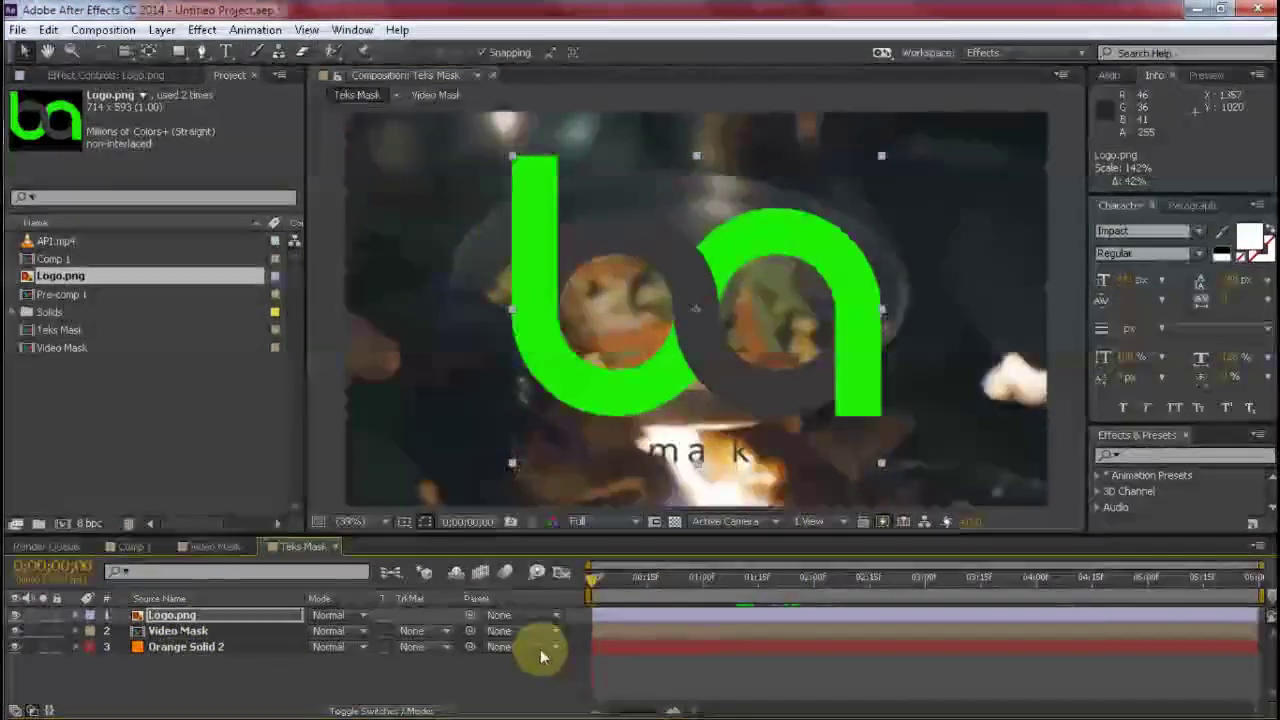
key(space)
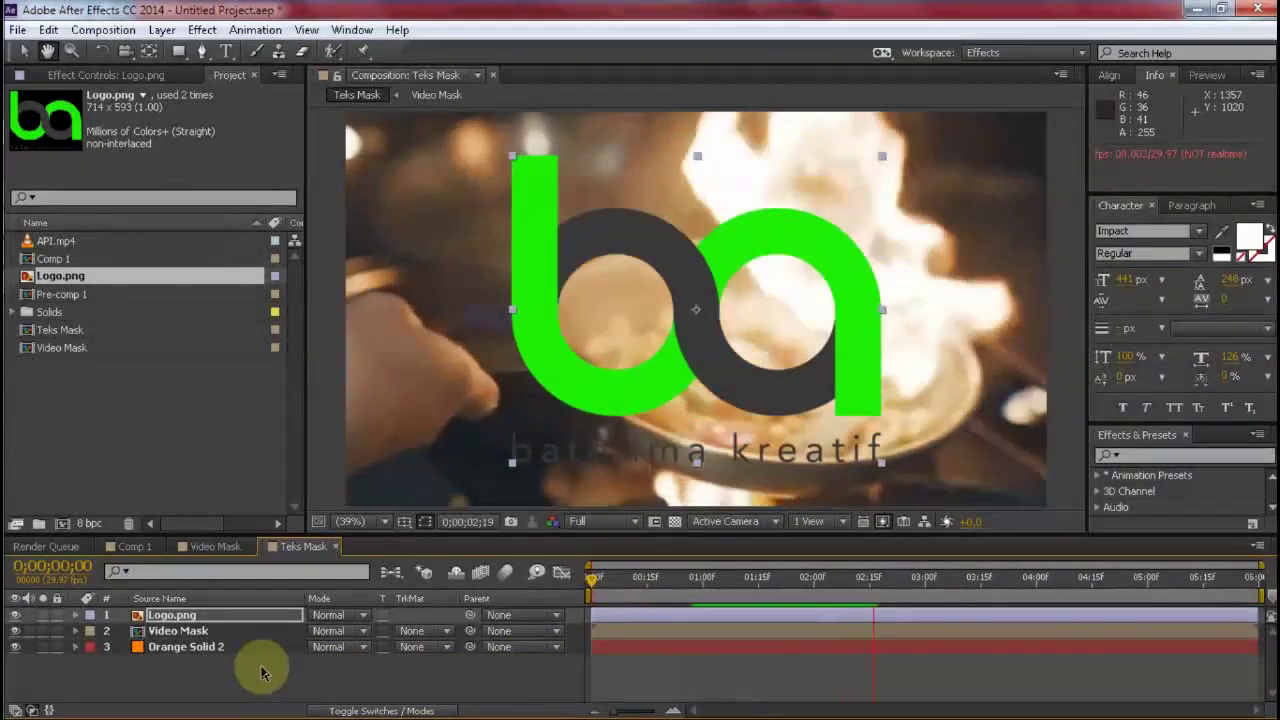
key(space)
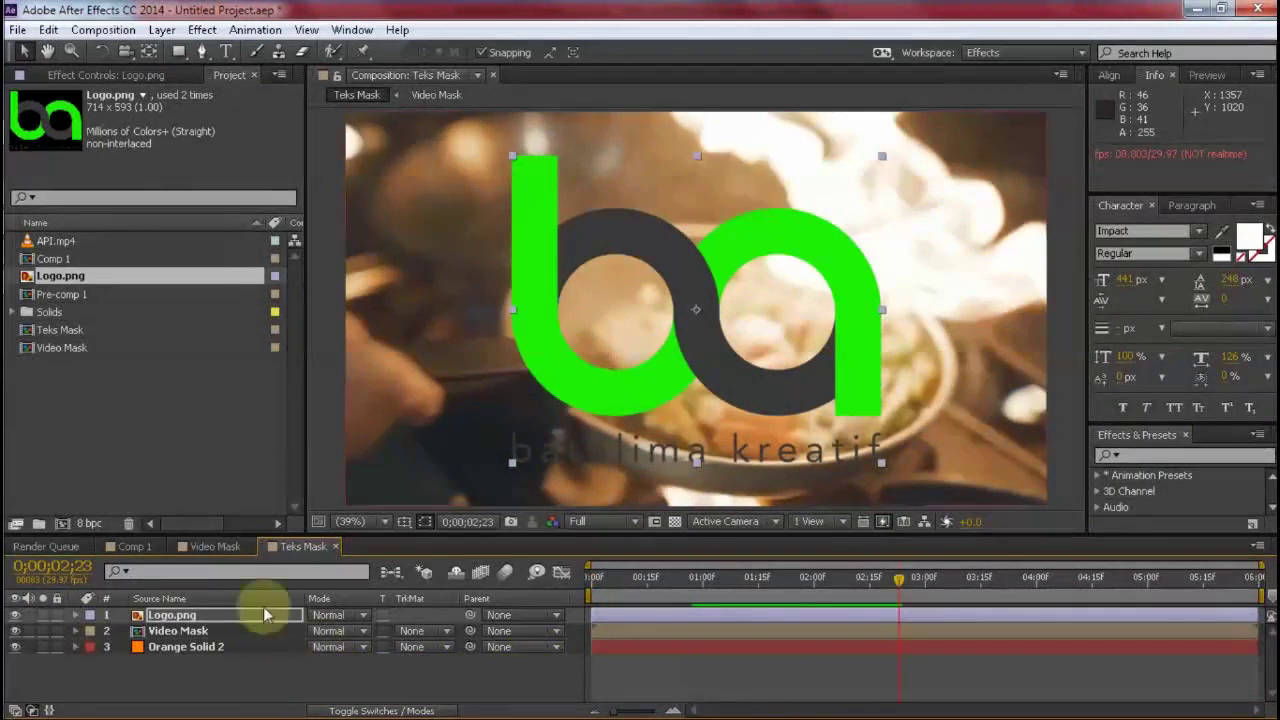
click(249, 689)
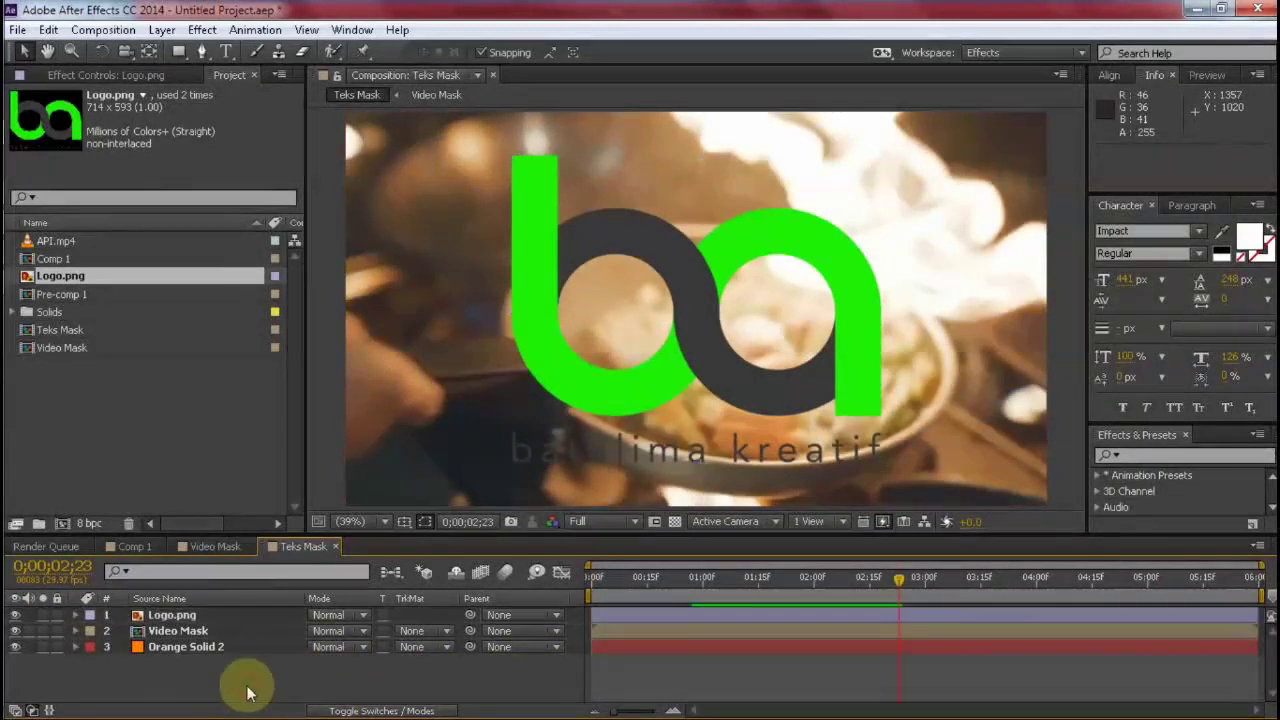
- Auto-trace the Logo.png layer's Alpha channel for the current frame, applying the resulting masks to a new layer
click(178, 617)
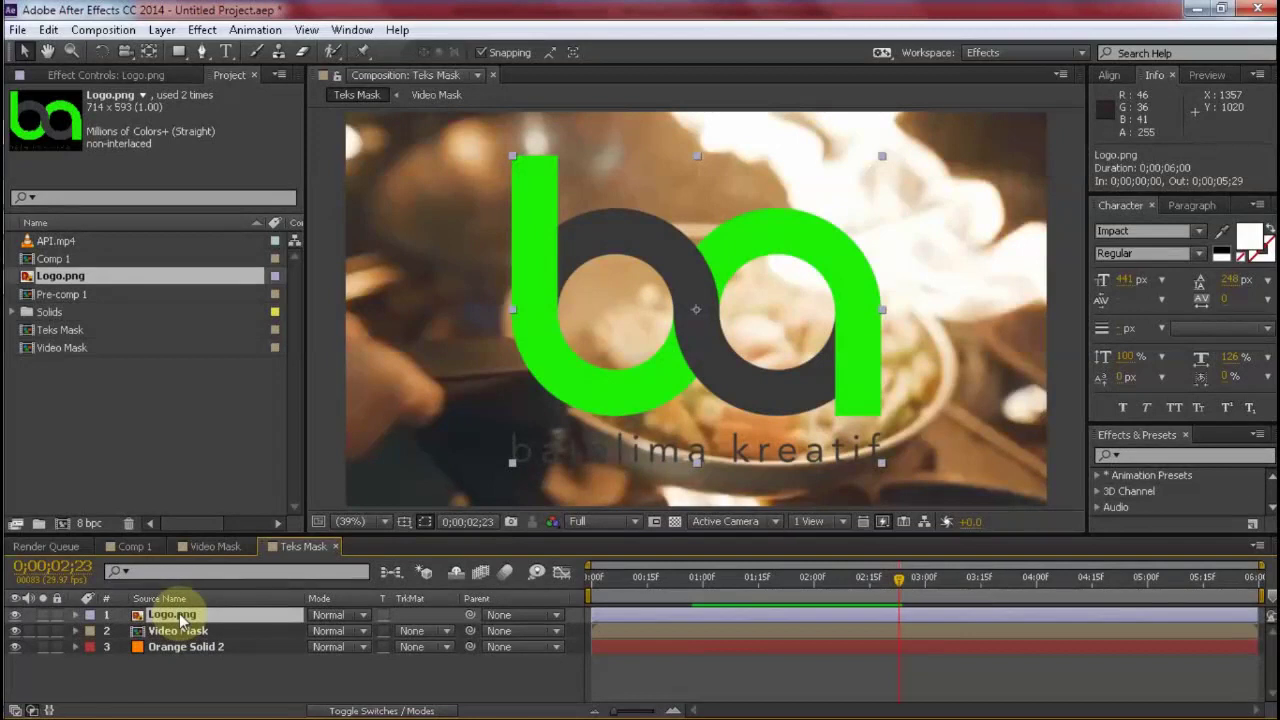
key(g)
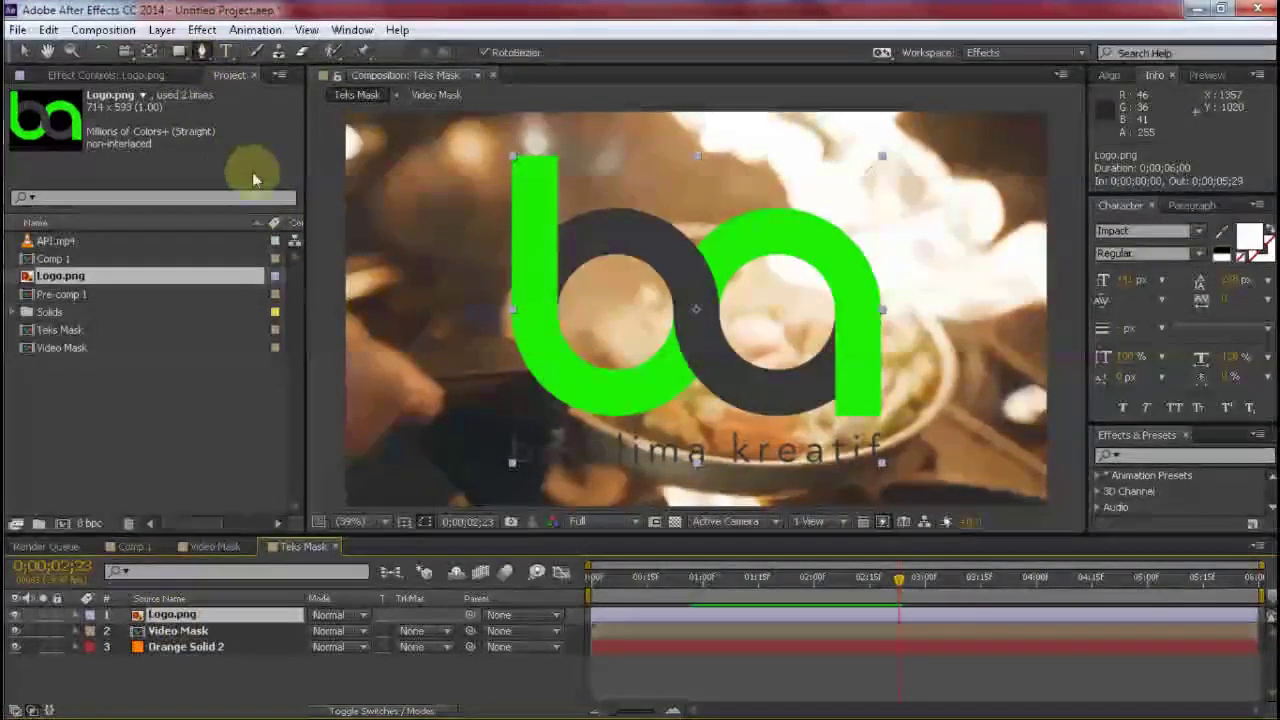
right_click(207, 385)
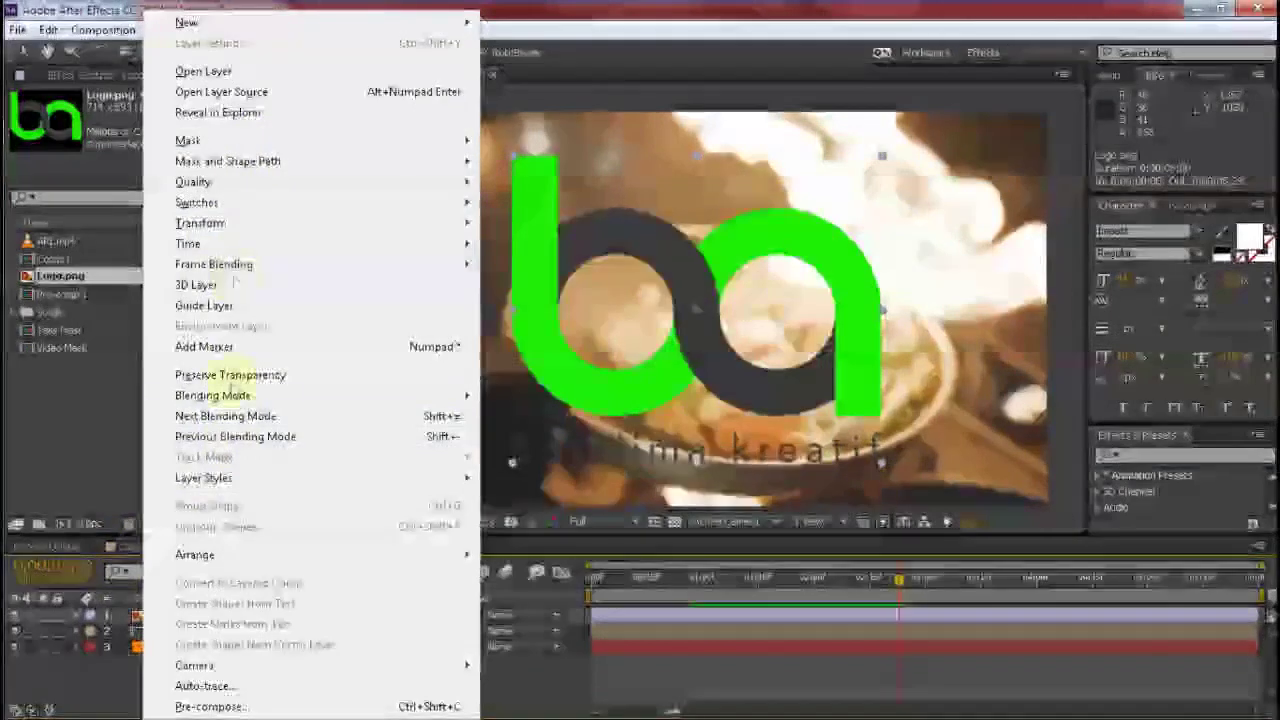
click(203, 686)
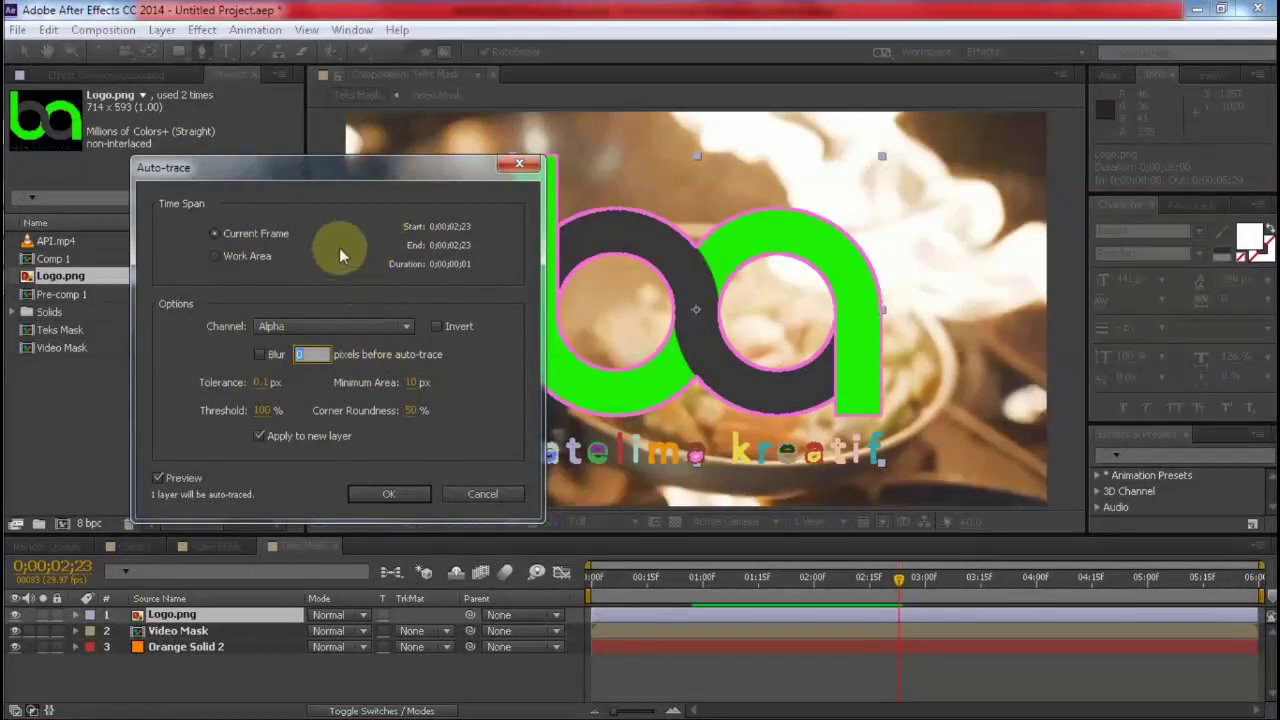
drag(377, 169, 586, 164)
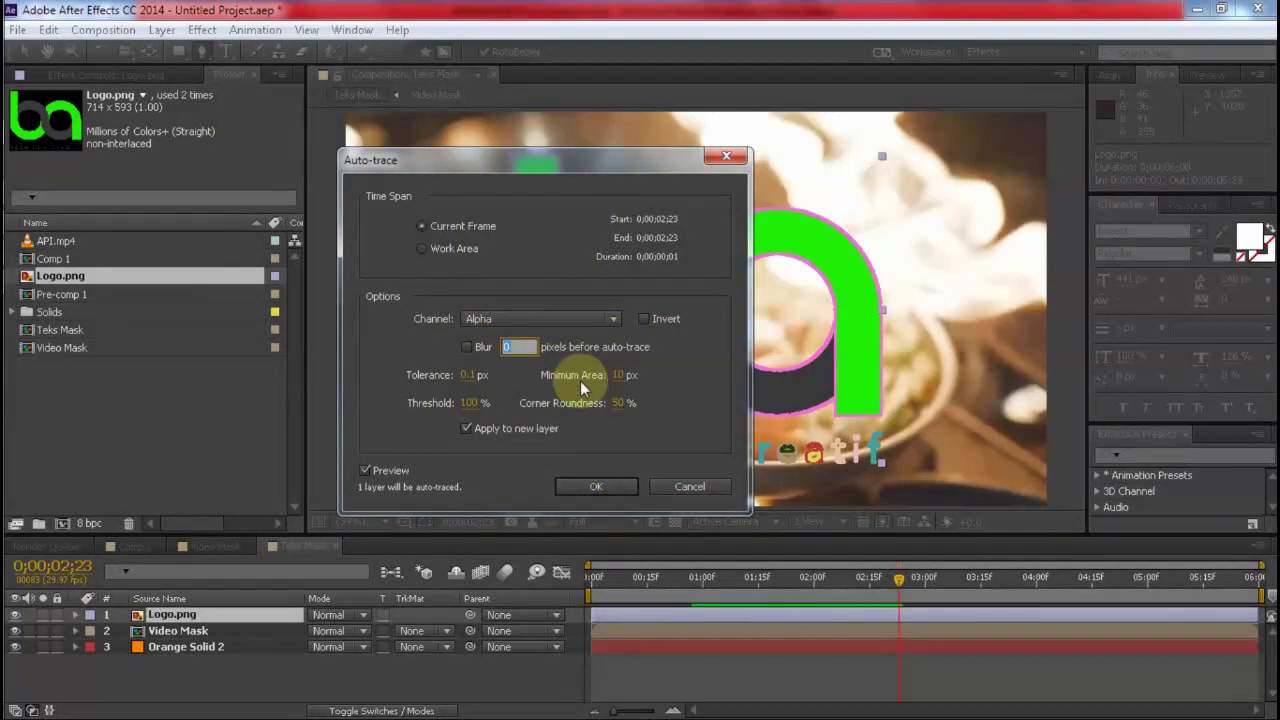
click(597, 486)
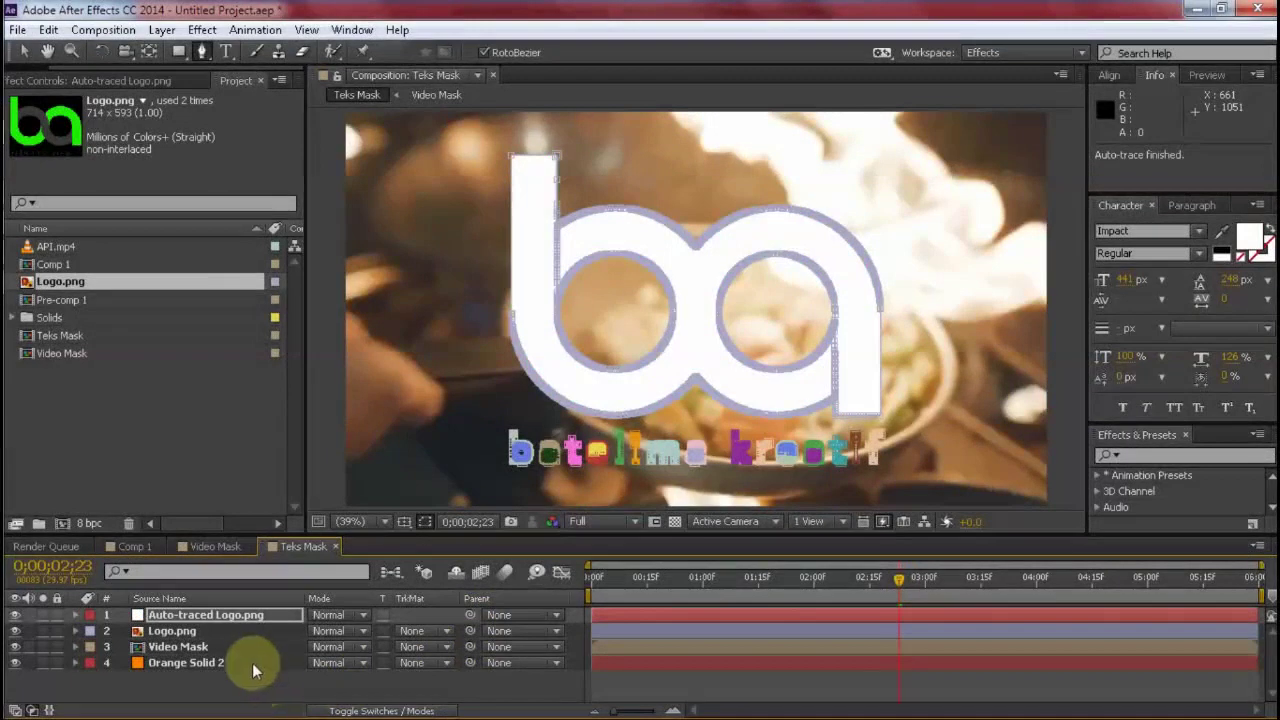
- Delete the original Logo.png layer from Teks Mask, keeping the auto-traced layer
click(172, 631)
key(Delete)
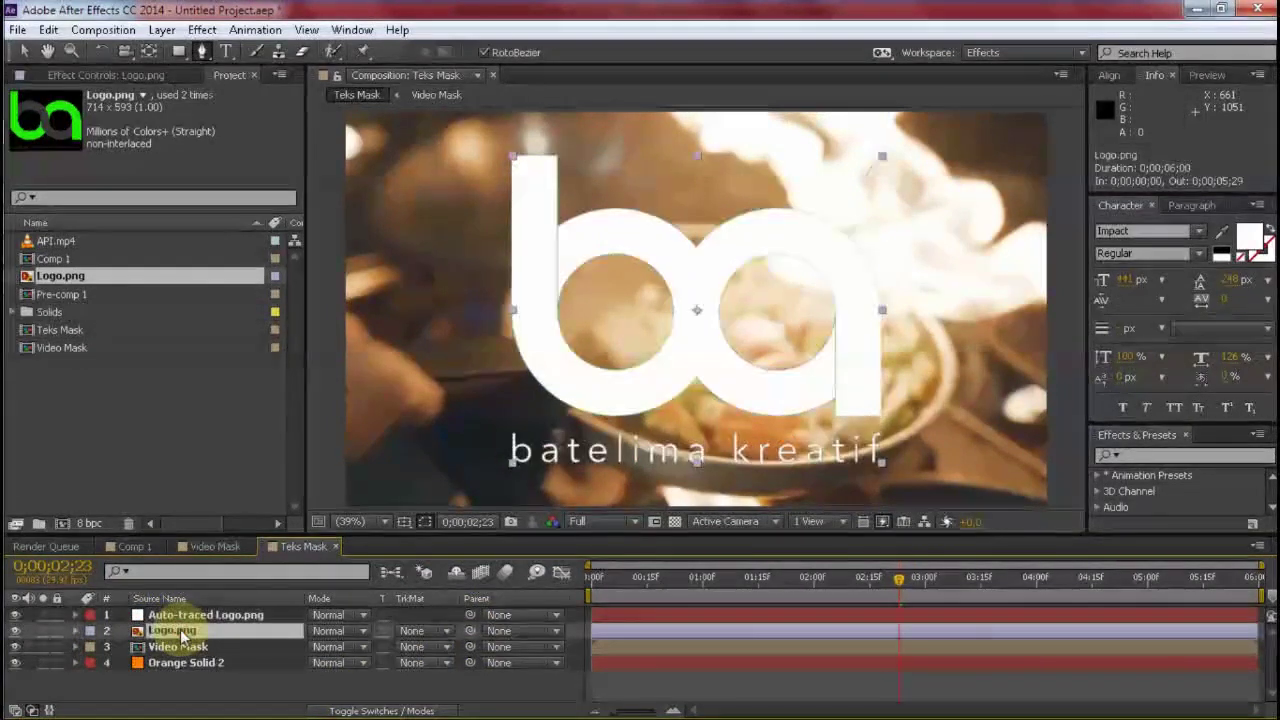
click(182, 616)
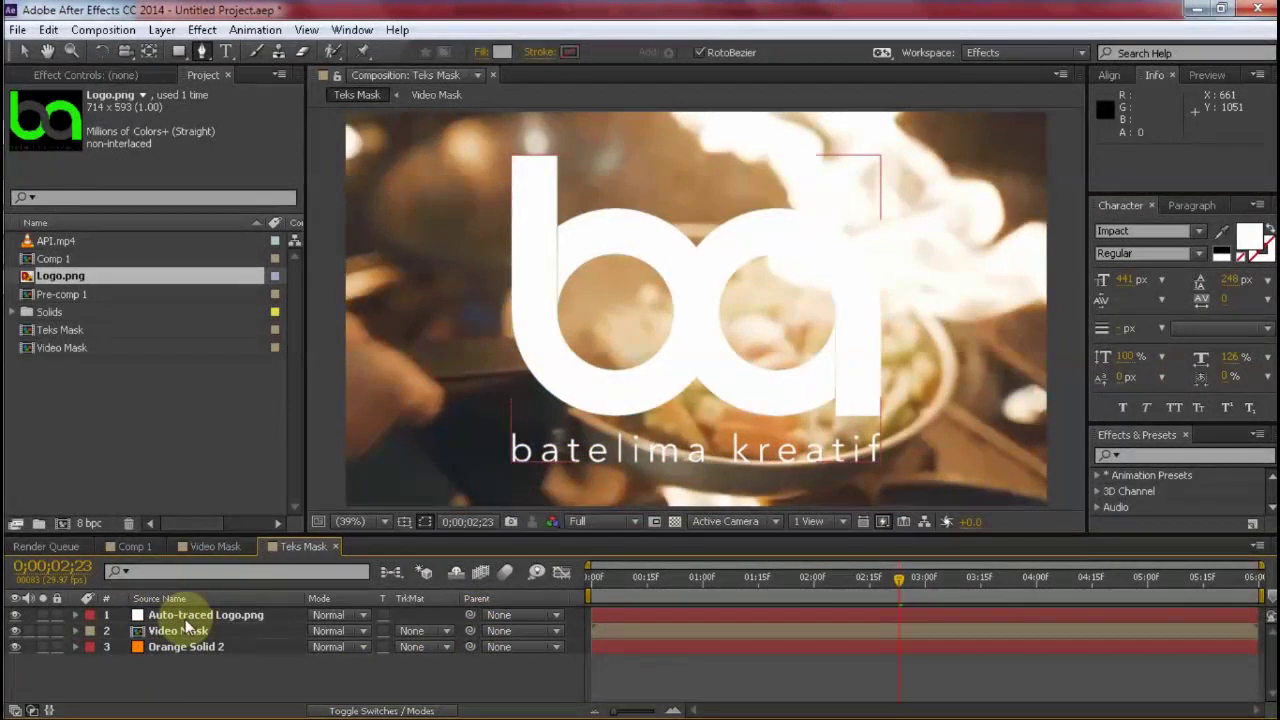
- Copy all masks, Mask 1 through Mask 24, from the Auto-traced Logo.png layer onto the Video Mask layer
click(75, 614)
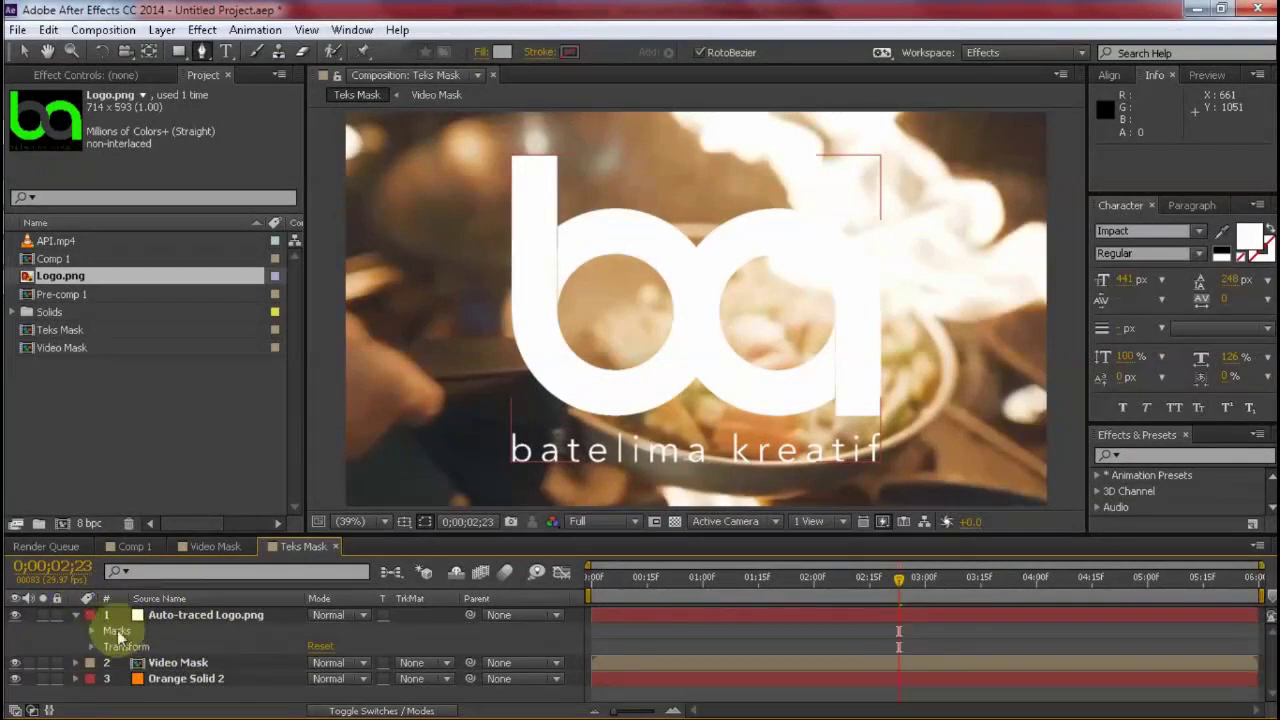
click(92, 632)
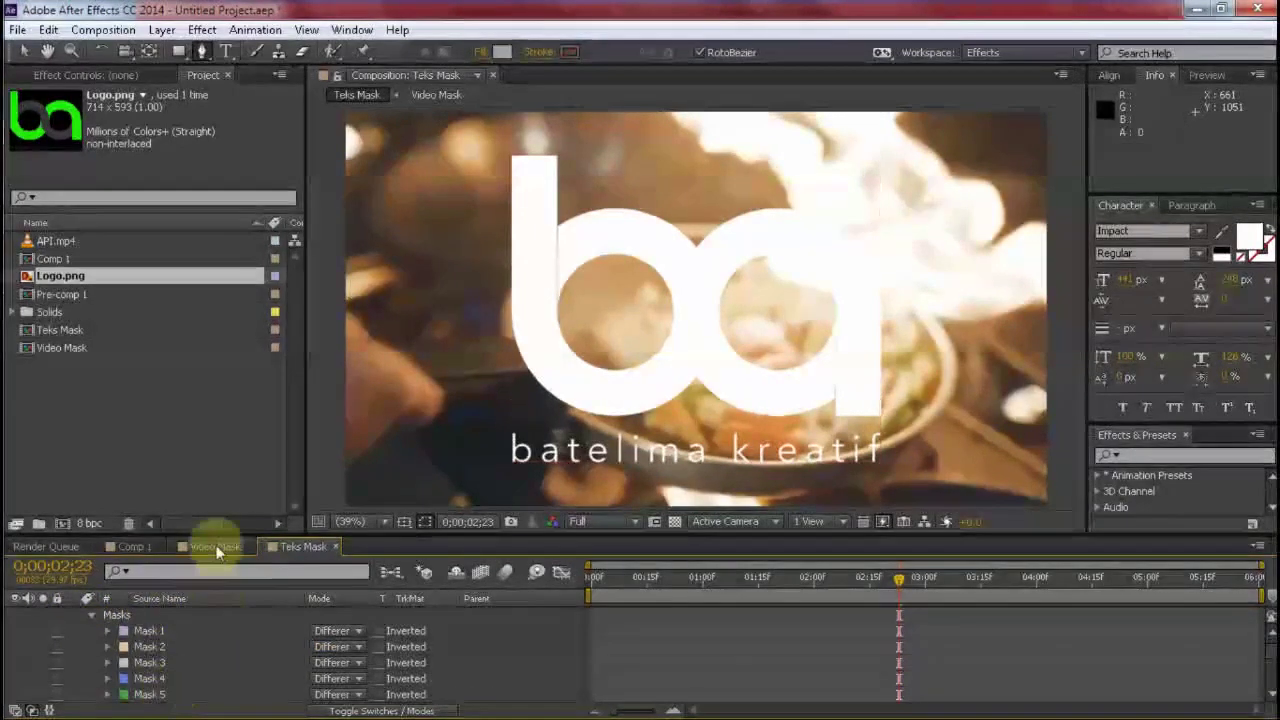
drag(214, 537, 242, 200)
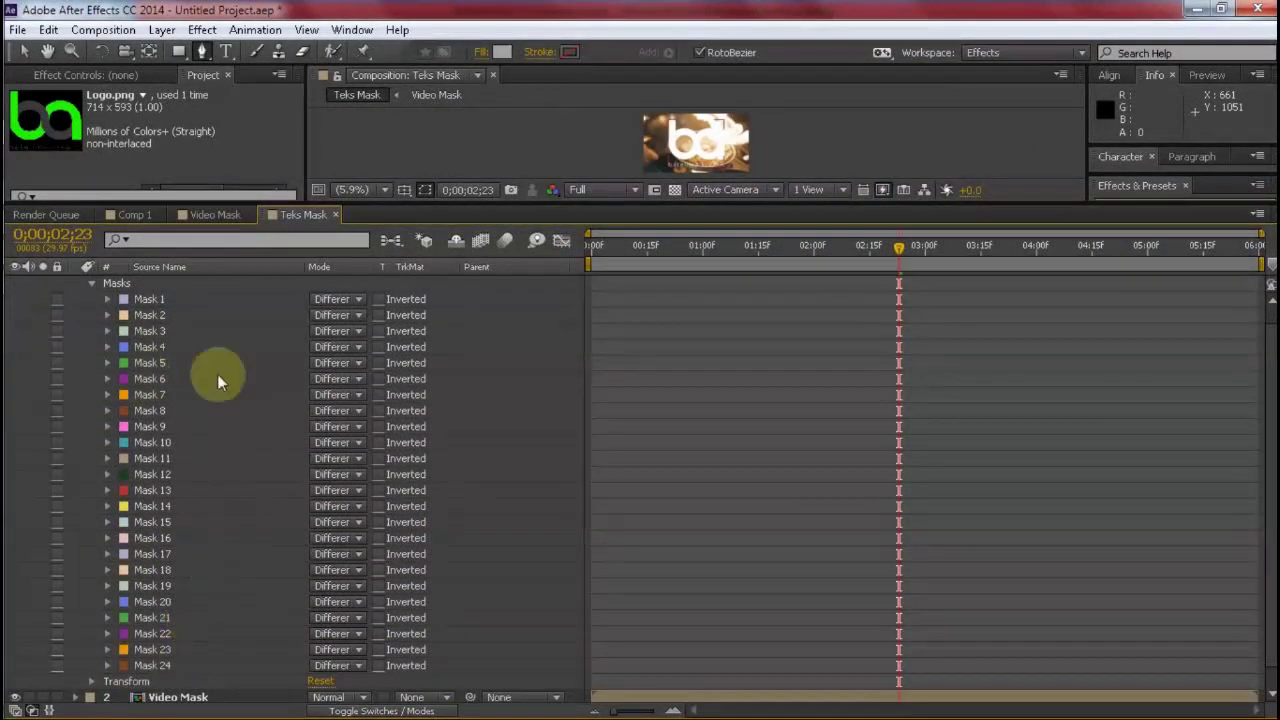
click(166, 303)
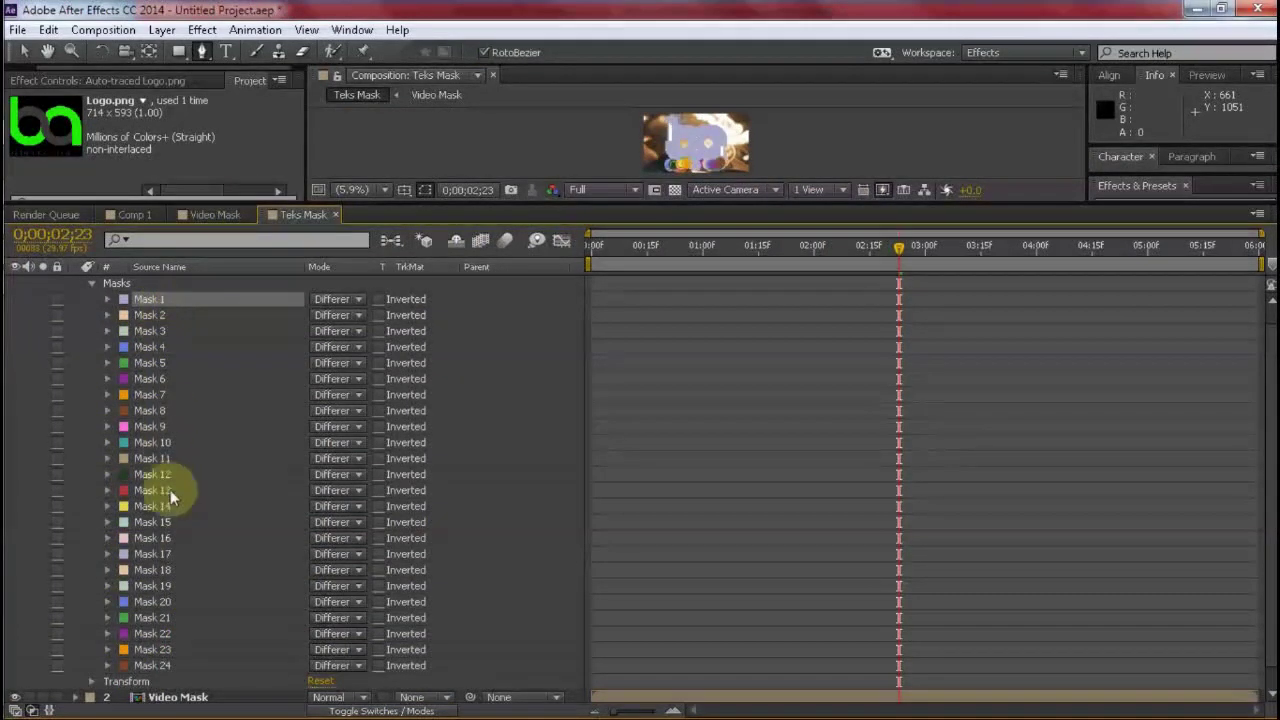
shift+click(165, 667)
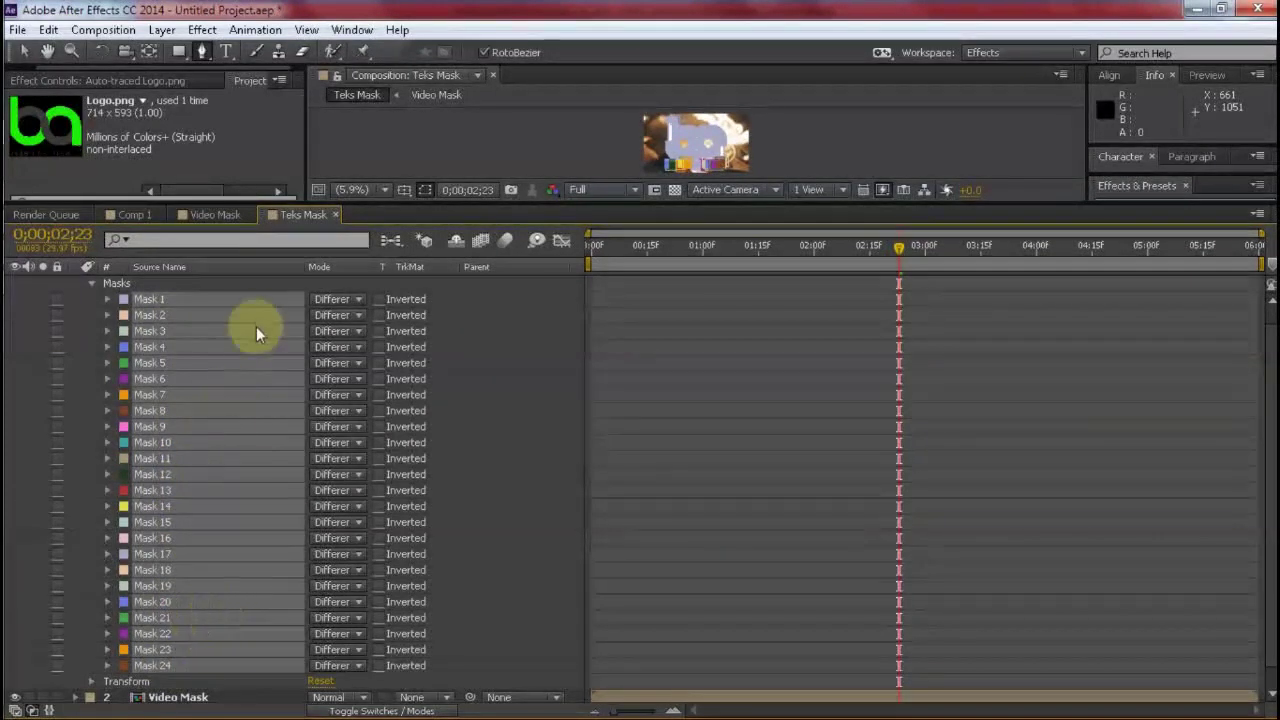
click(200, 698)
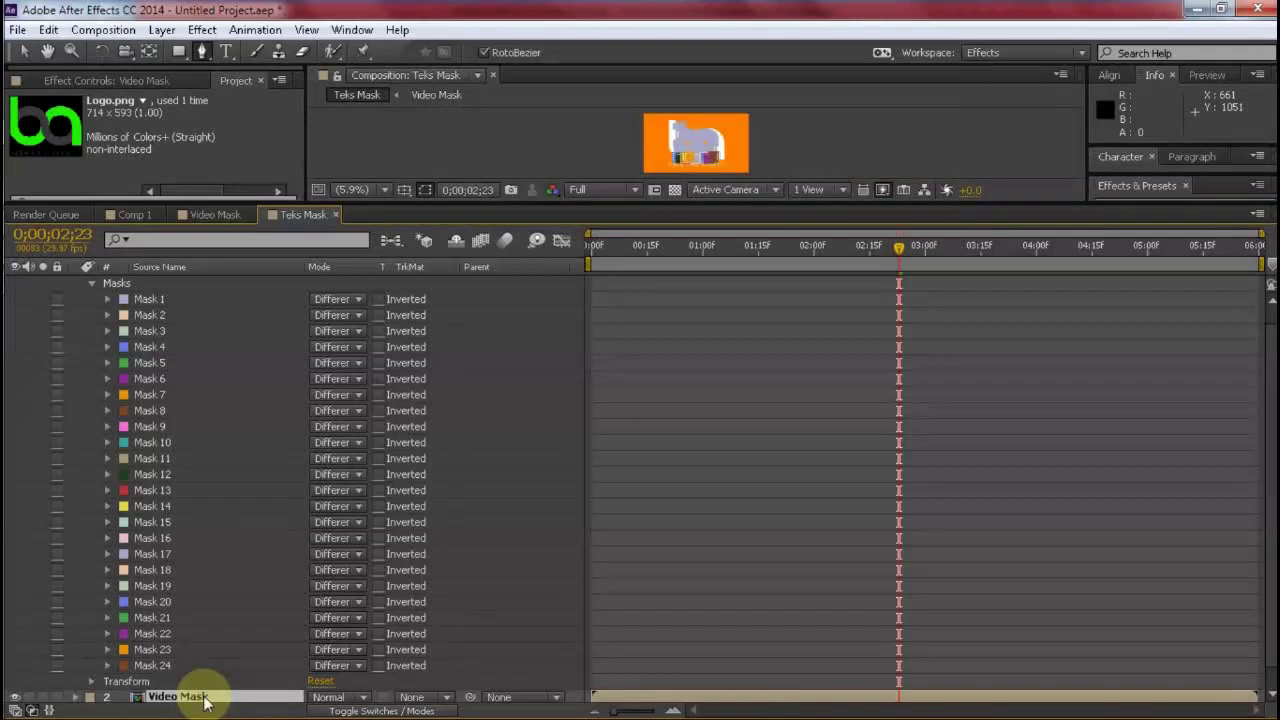
- Enlarge the composition viewer again, collapse the mask list and delete the Auto-traced Logo.png layer
drag(445, 205, 424, 556)
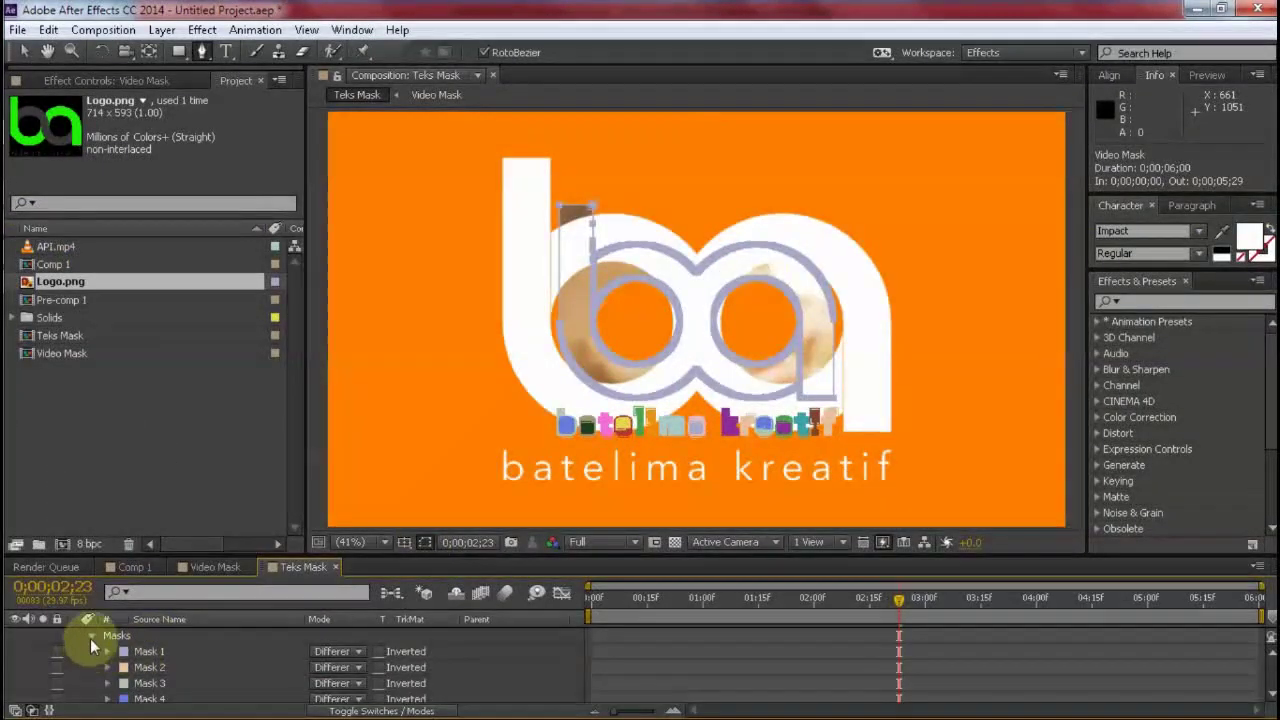
click(91, 636)
click(163, 679)
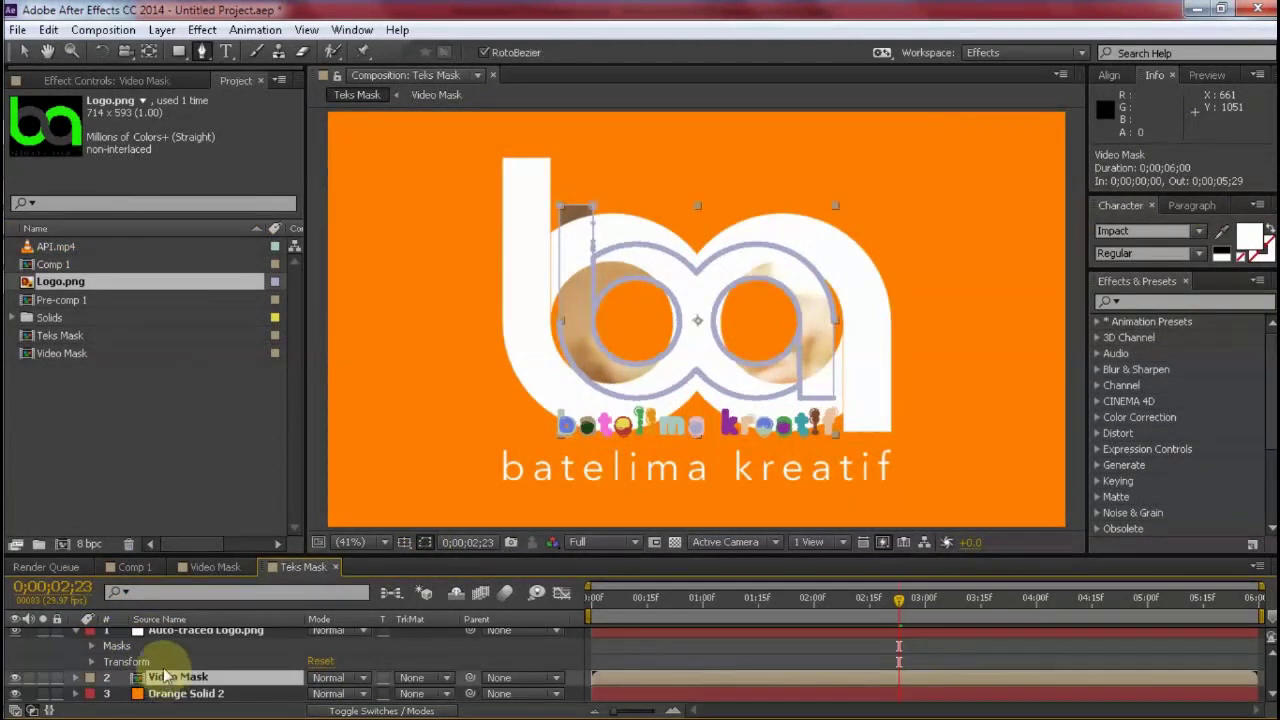
click(177, 629)
key(Delete)
- Play Teks Mask from the first frame to check the video inside the logo-shaped masks
drag(634, 597, 560, 600)
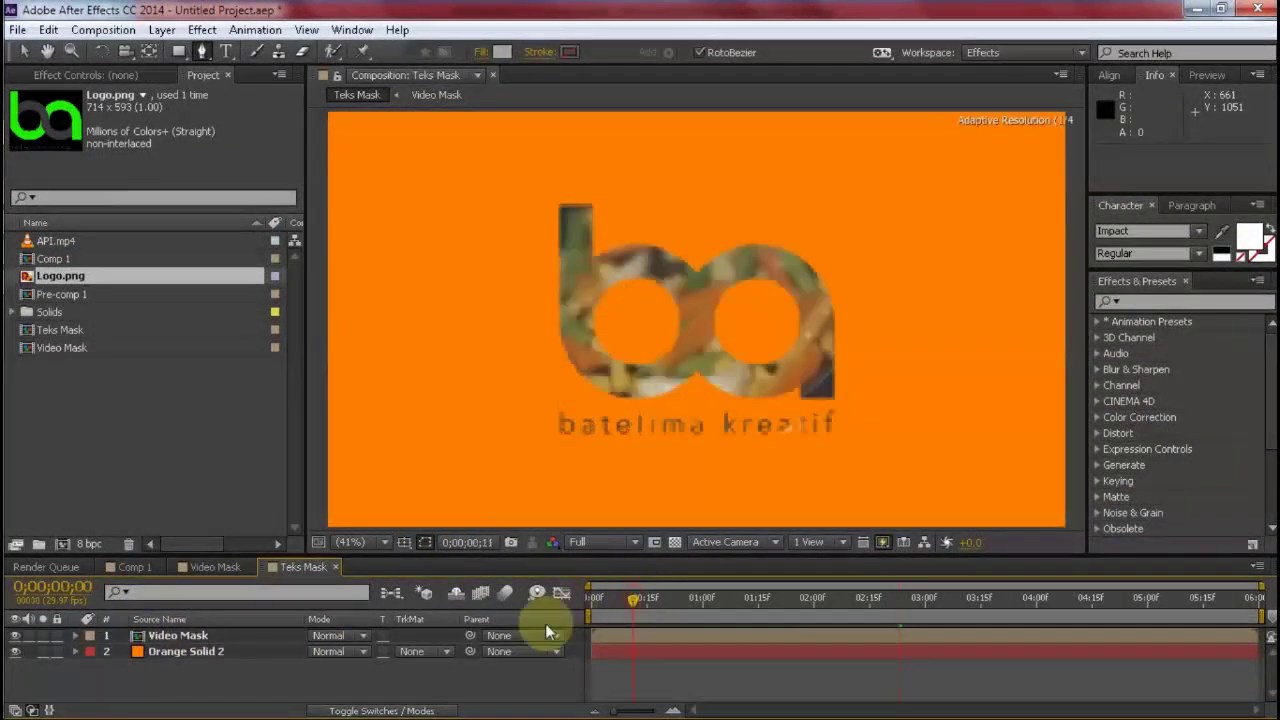
key(space)
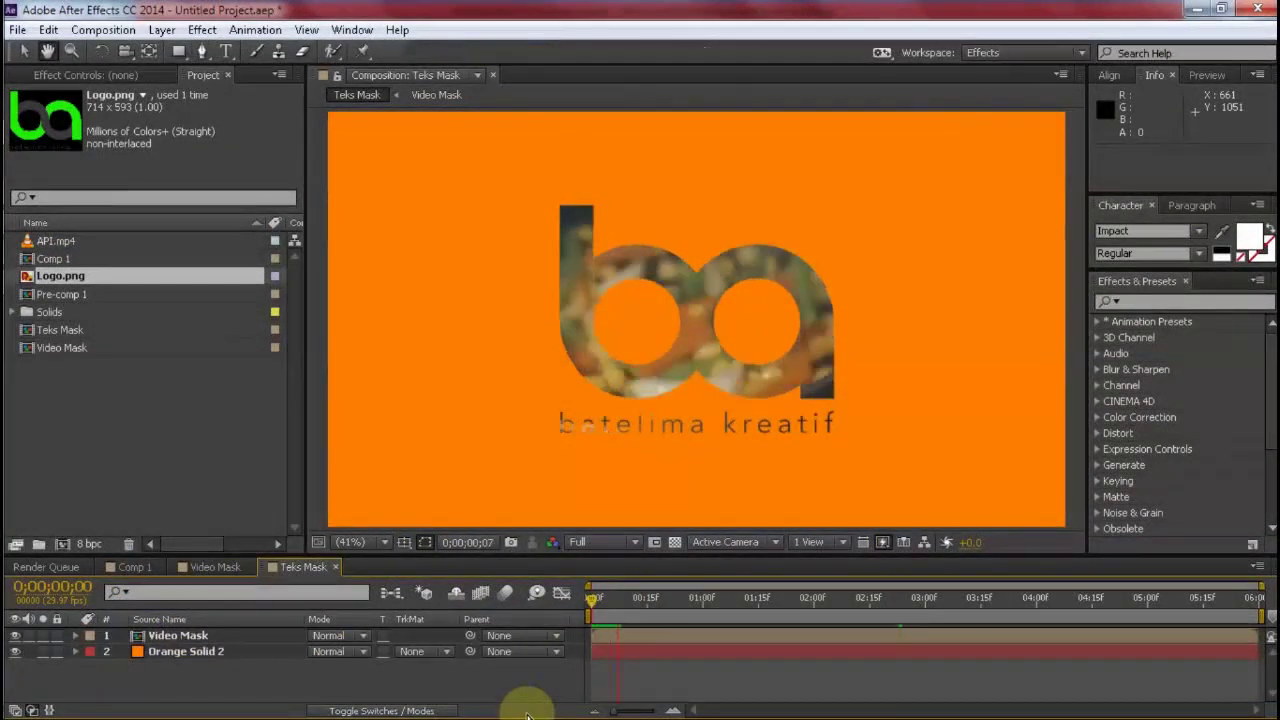